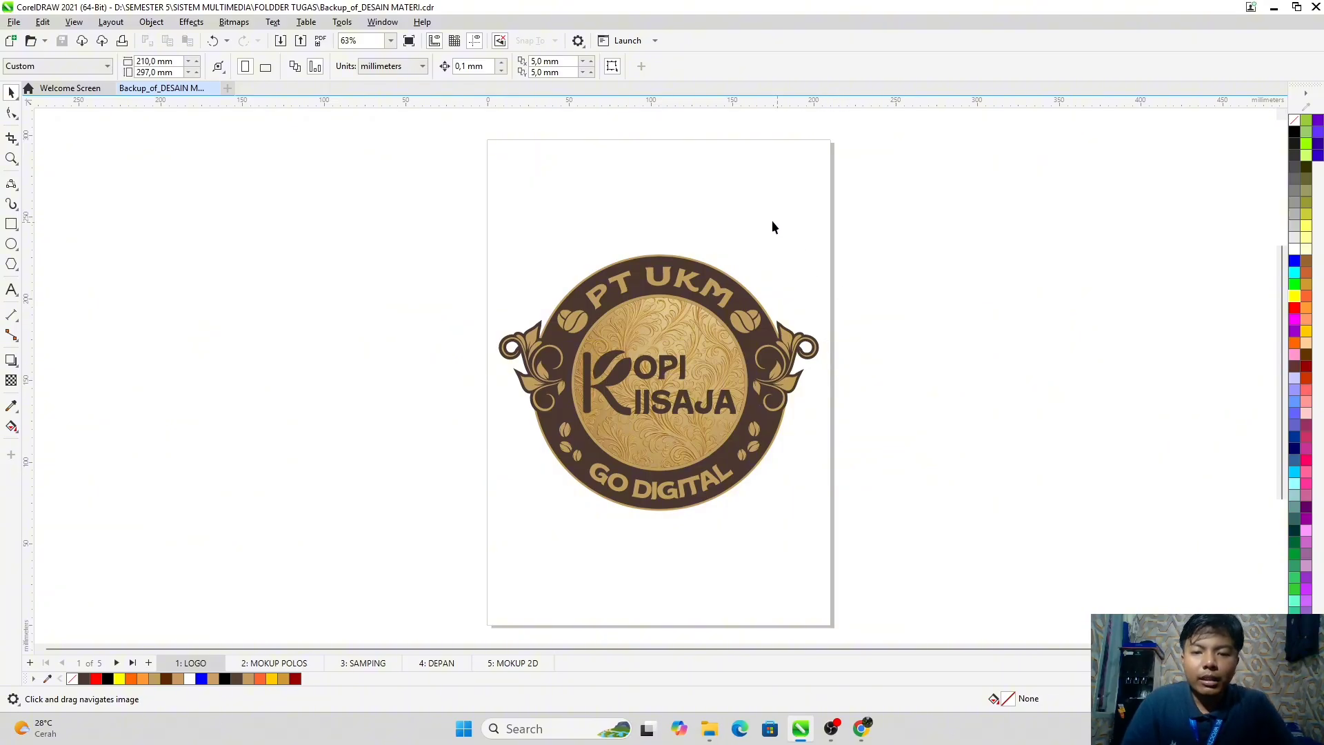
# Step: Group all objects of the round Kopi Iisaja logo on the LOGO page into one group and deselect it
pyautogui.click(574, 321)
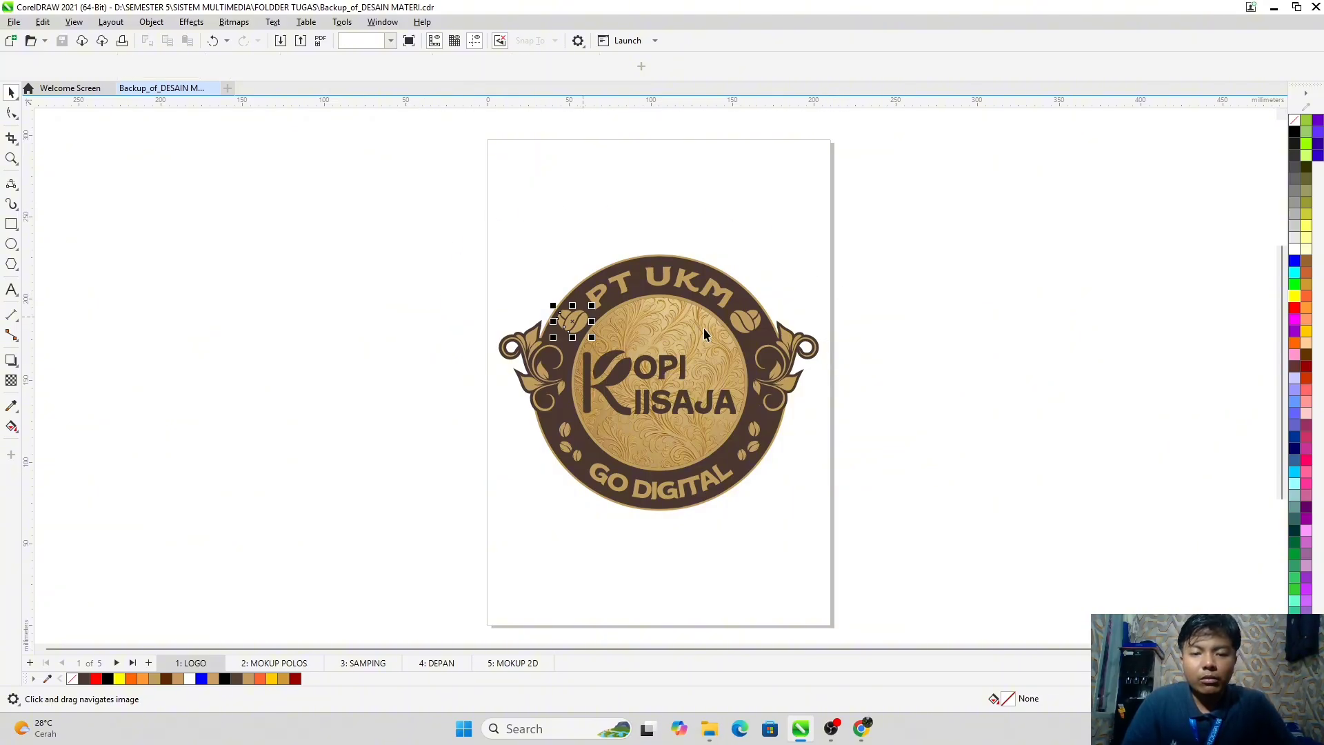
pyautogui.moveTo(428, 198); pyautogui.dragTo(907, 560)
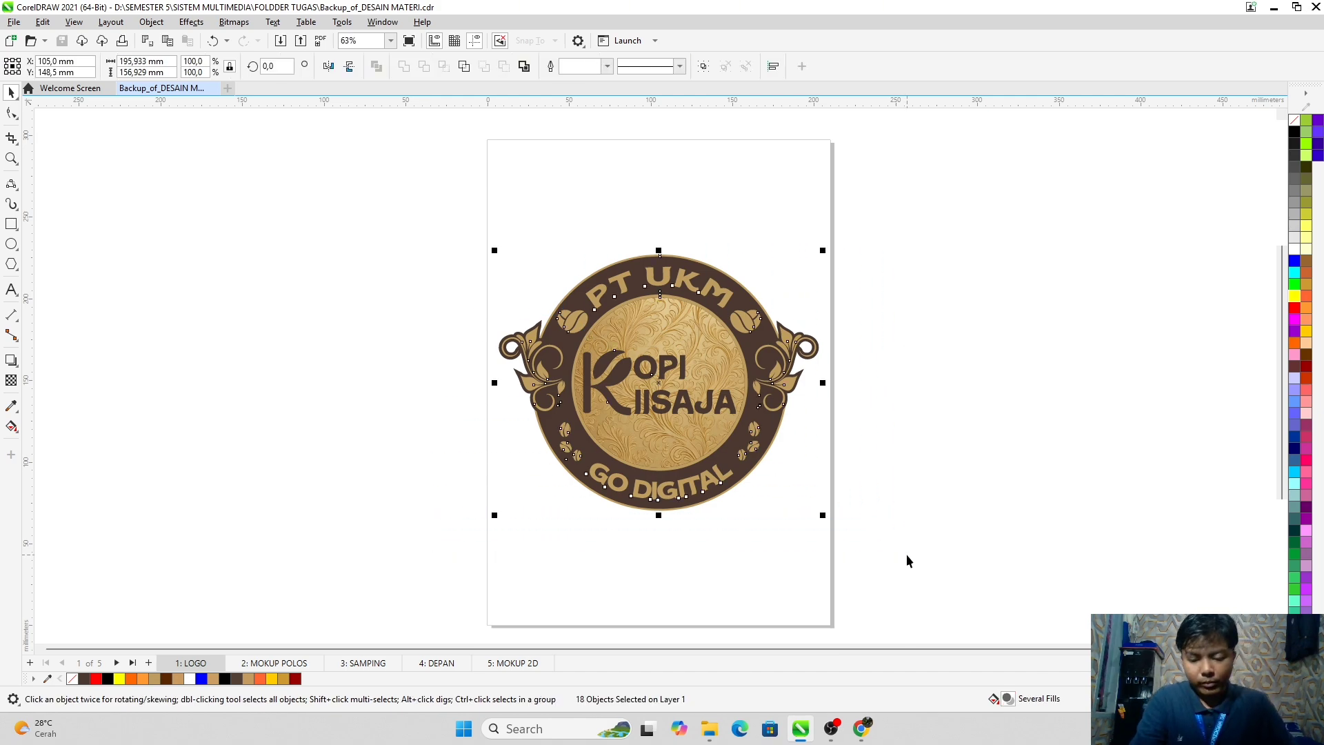
pyautogui.hotkey('ctrl', 'g')
pyautogui.click(949, 412)
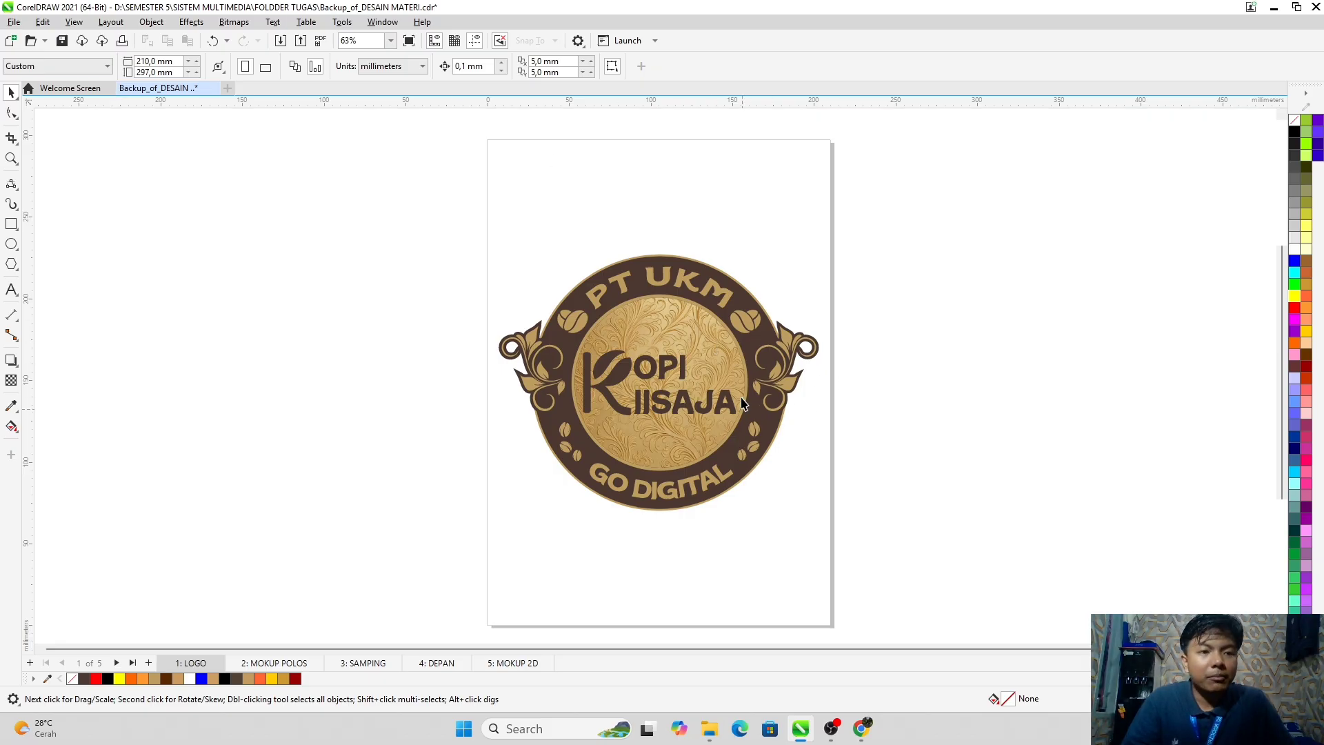
# Step: Review the designs on the MOKUP POLOS, SAMPING, DEPAN and MOKUP 2D pages one after another
pyautogui.rightClick(194, 667)
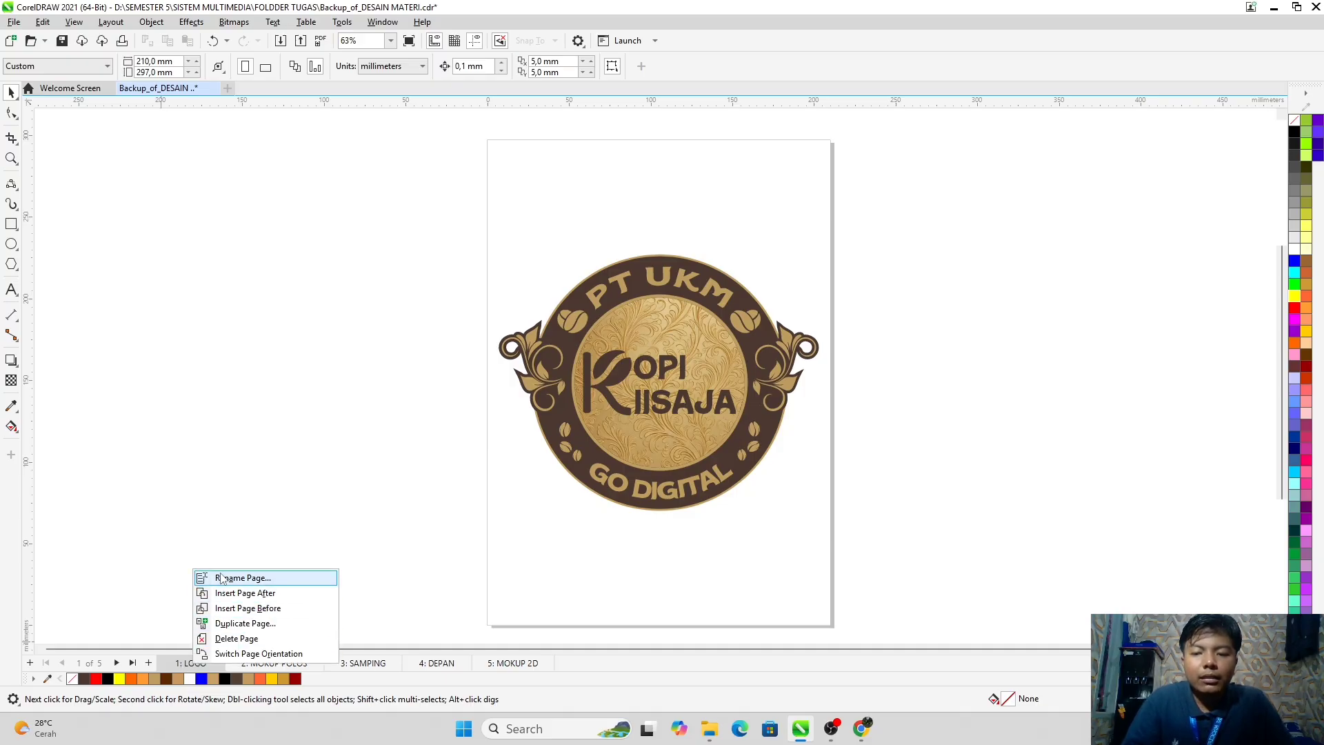
pyautogui.click(161, 589)
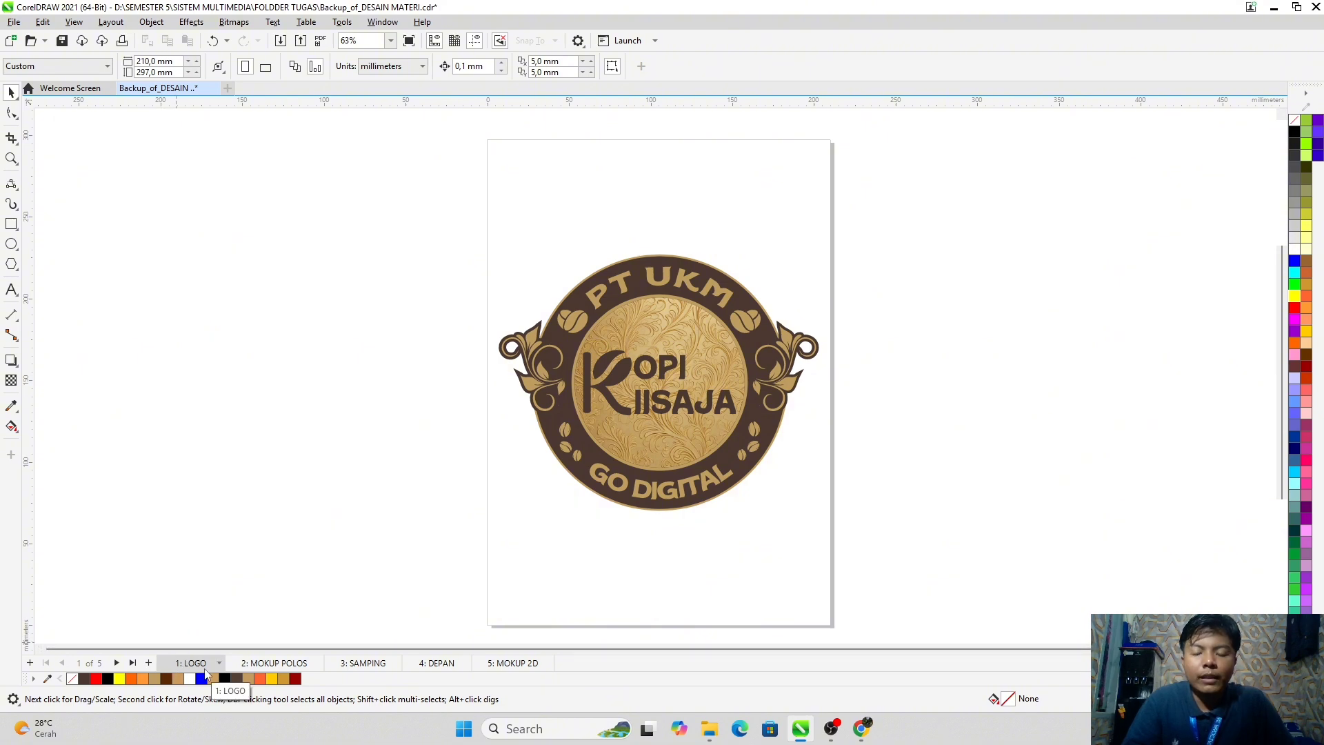
pyautogui.click(274, 663)
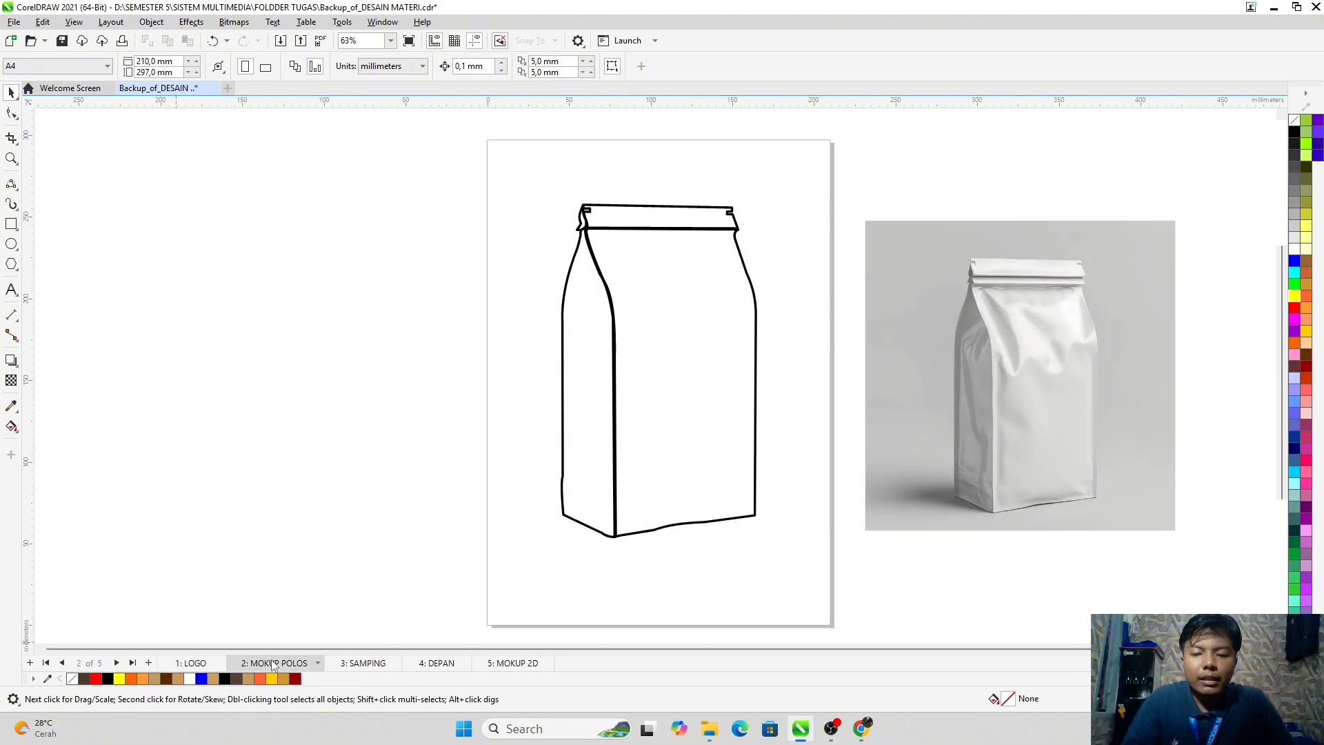
pyautogui.click(358, 663)
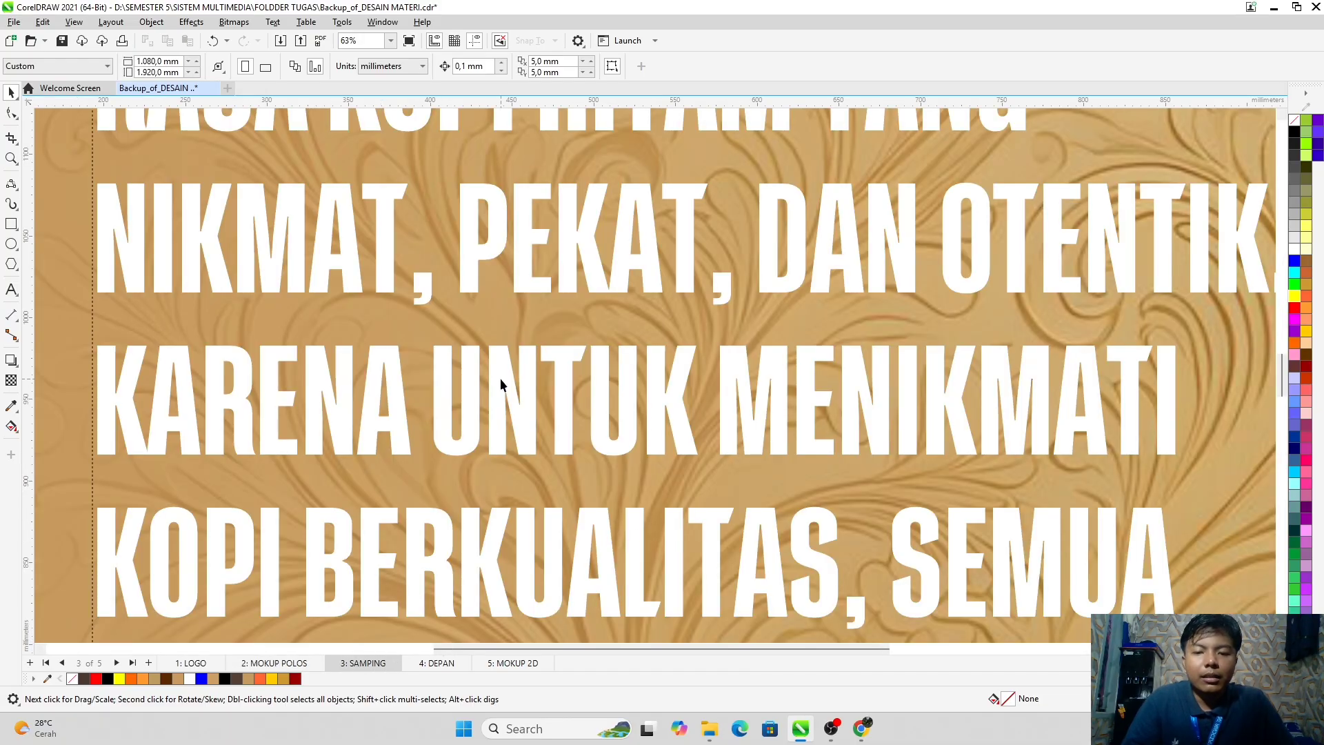
pyautogui.scroll(-3, 499, 378)
pyautogui.scroll(-7, 500, 378)
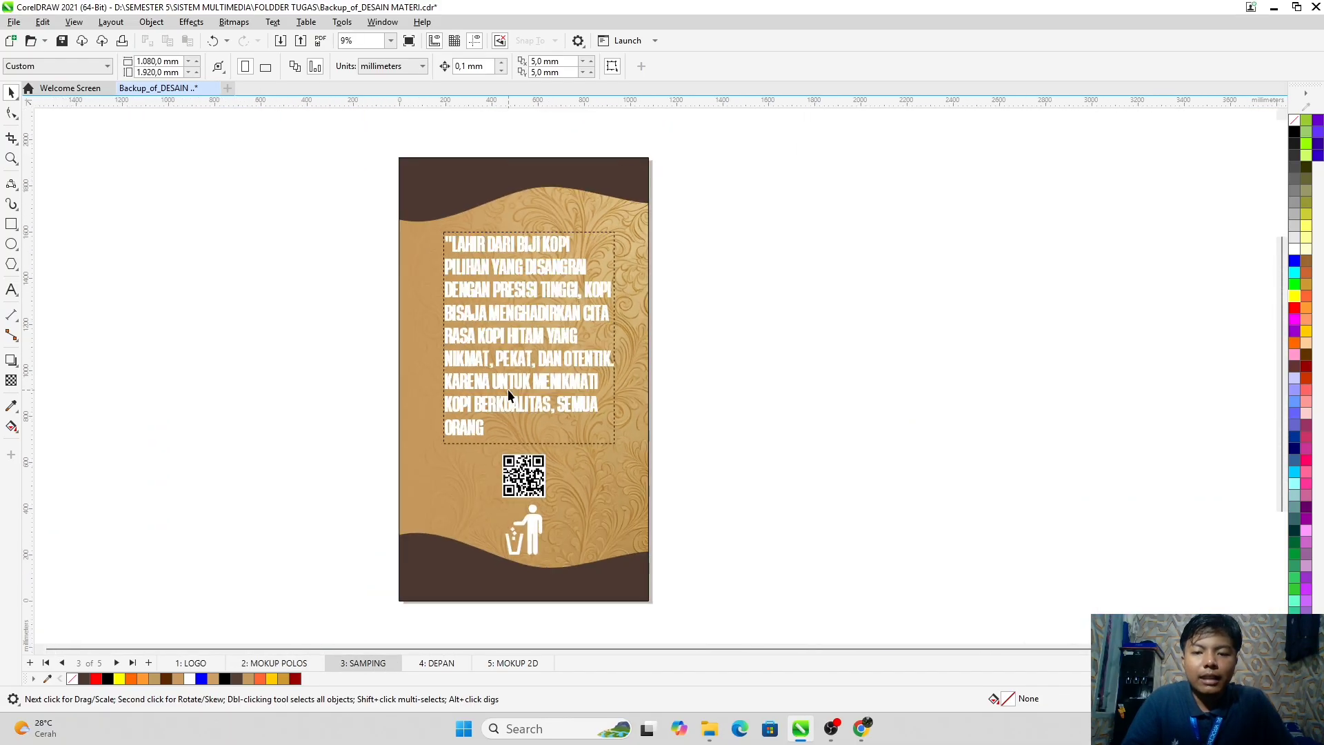
pyautogui.click(438, 663)
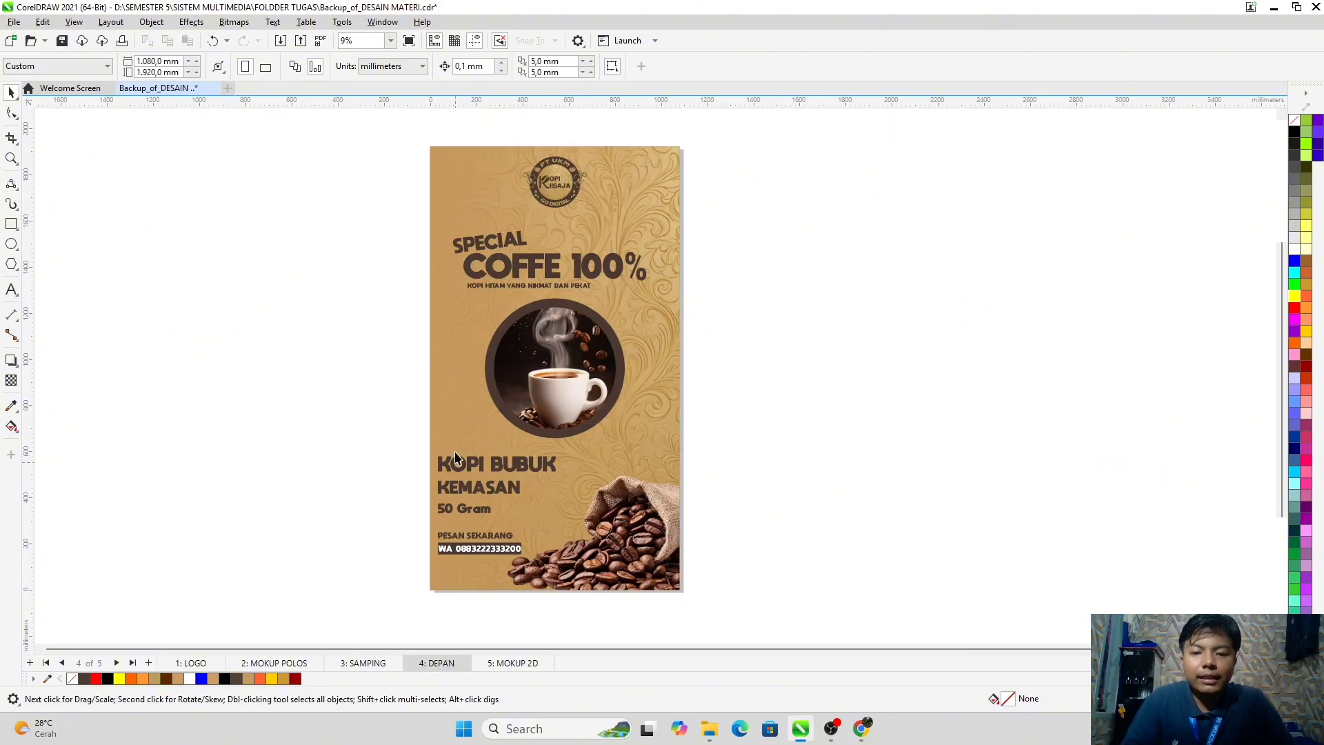
pyautogui.click(516, 664)
pyautogui.scroll(3, 560, 402)
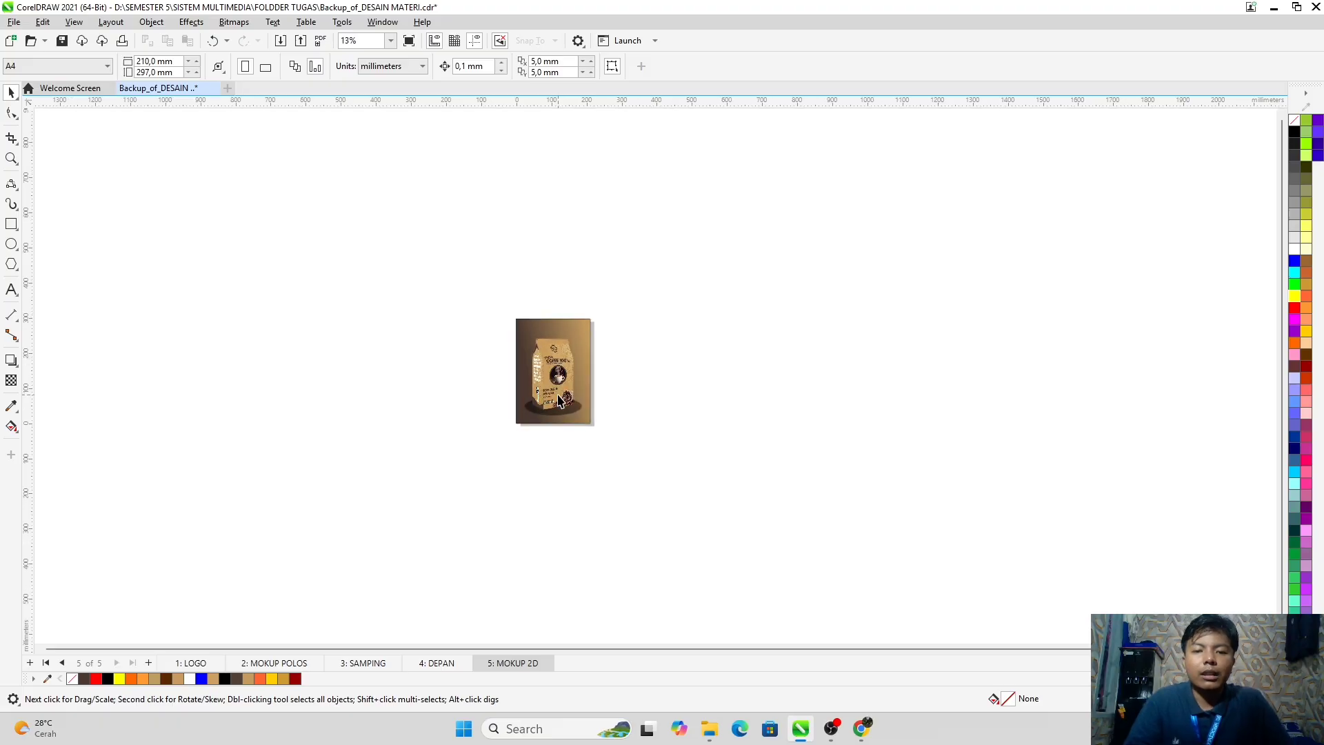
pyautogui.scroll(1, 557, 395)
pyautogui.moveTo(544, 344); pyautogui.dragTo(639, 404)
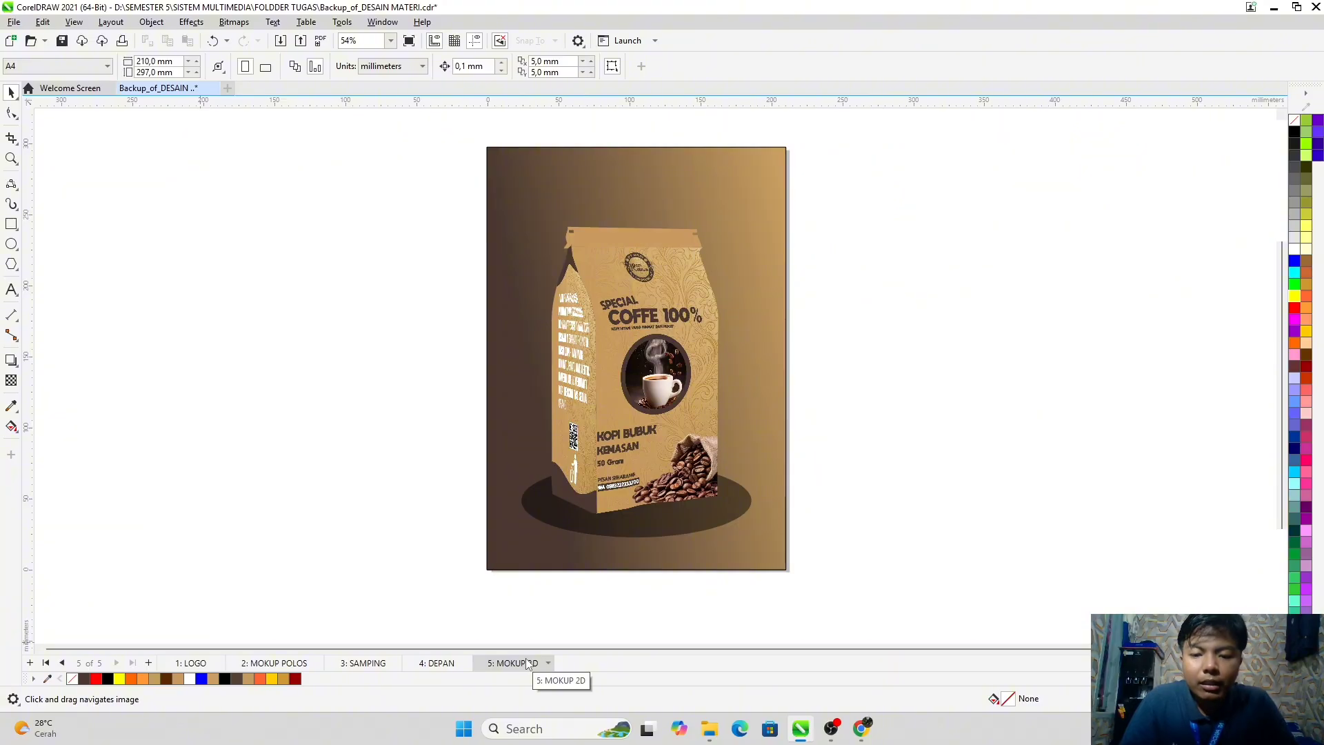
# Step: Inspect the logo on the LOGO page again and compare it with the MOKUP POLOS and SAMPING pages
pyautogui.click(192, 664)
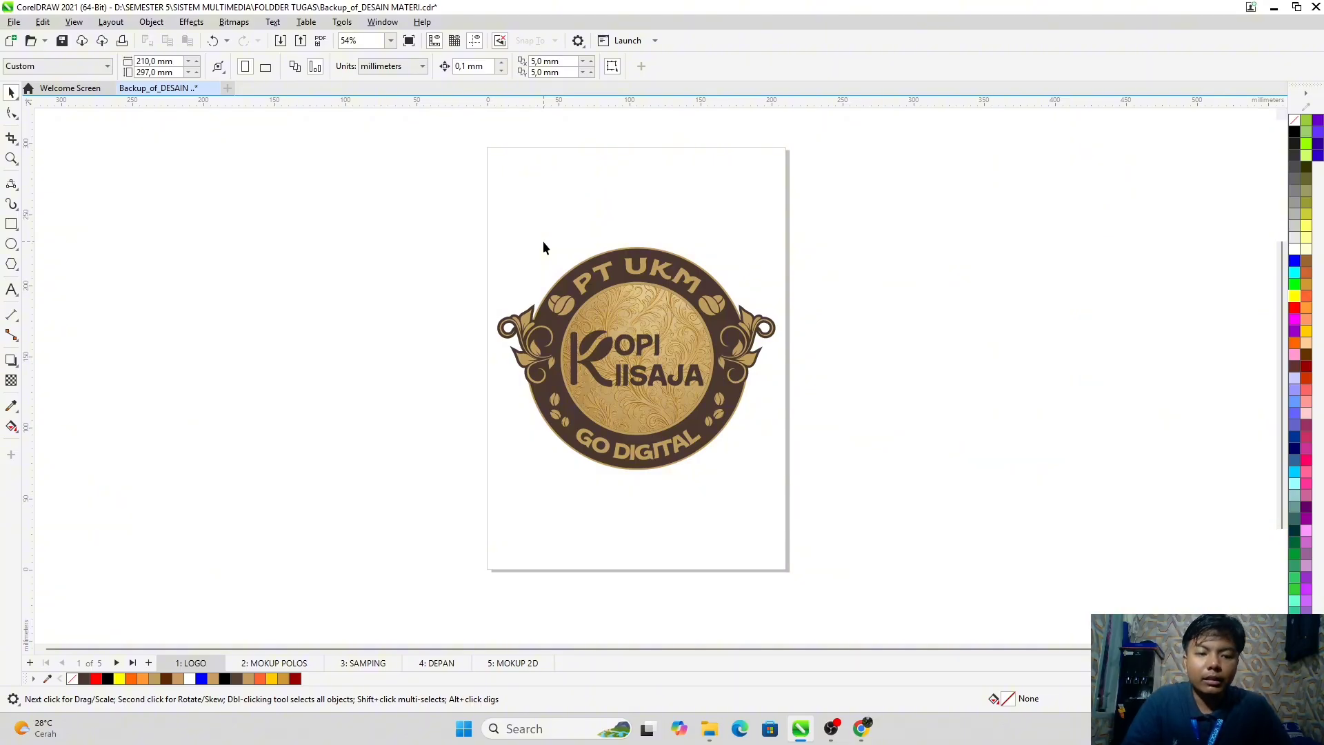
pyautogui.scroll(1, 787, 302)
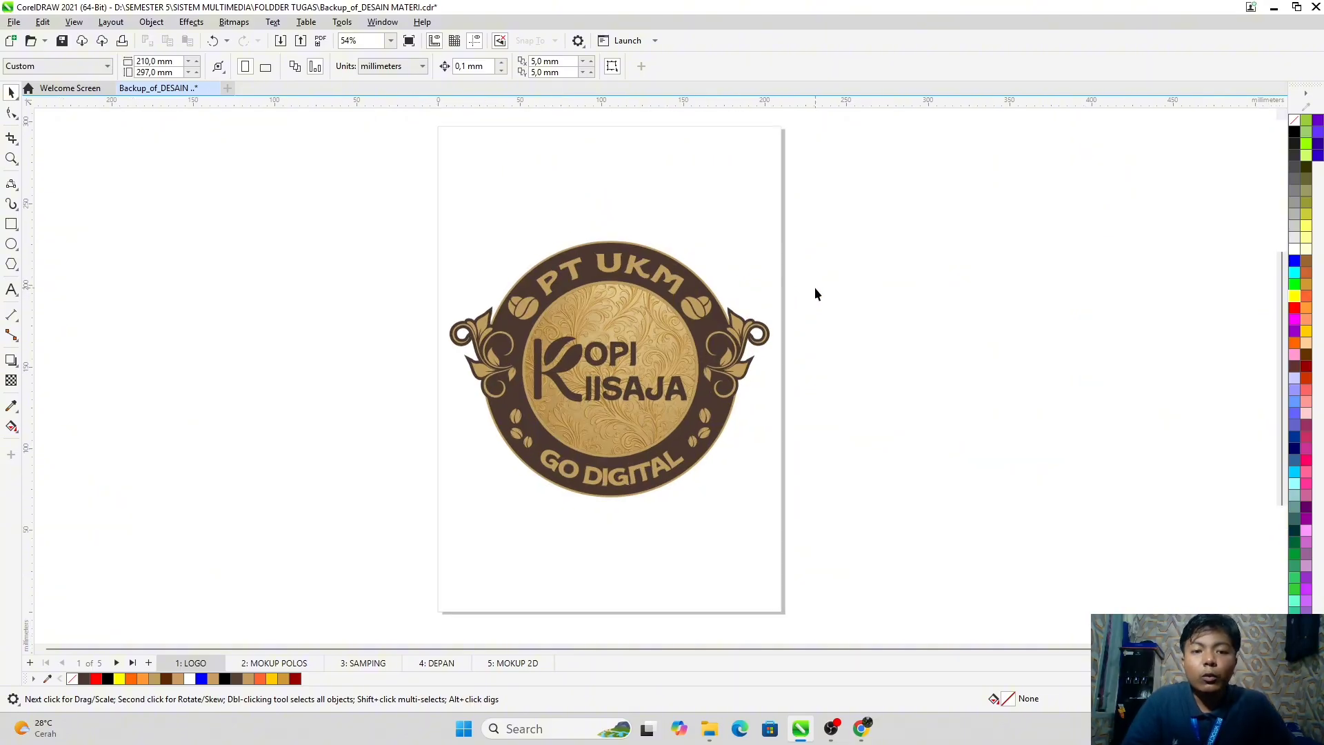
pyautogui.moveTo(822, 301); pyautogui.dragTo(833, 303)
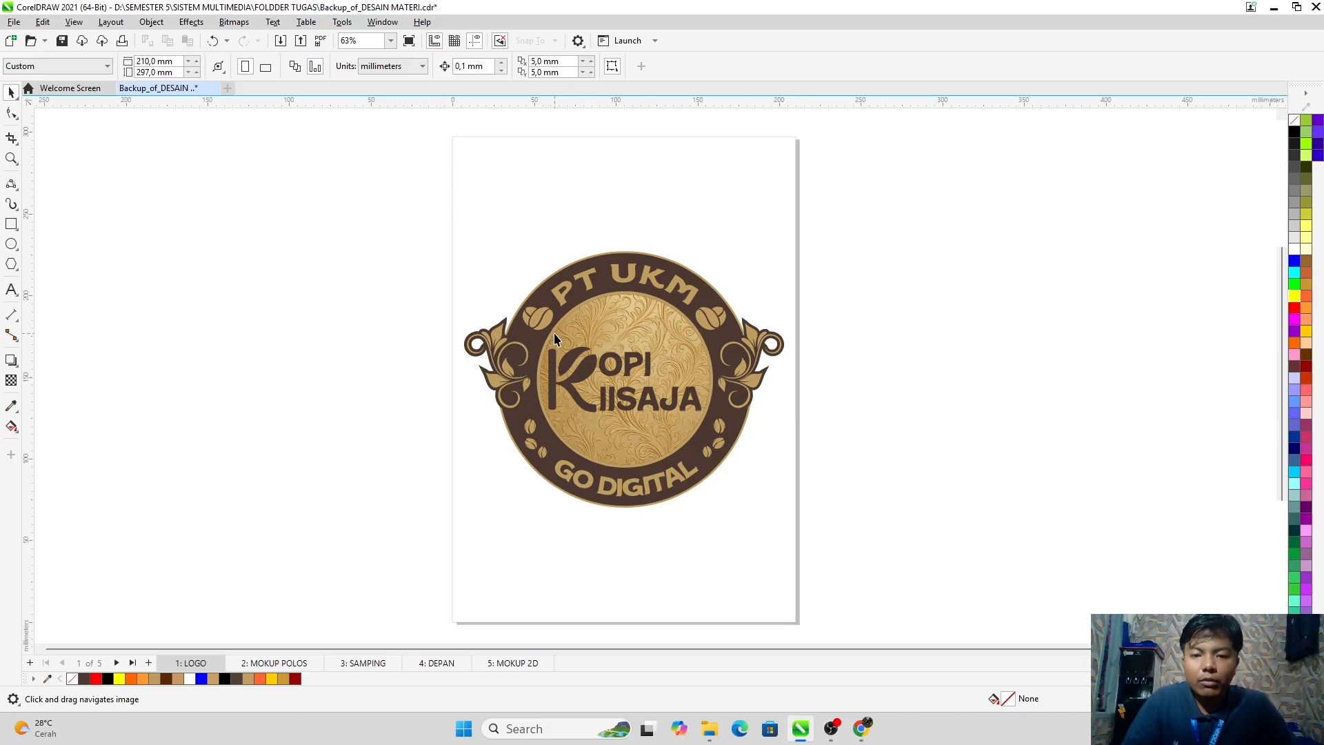
pyautogui.click(264, 664)
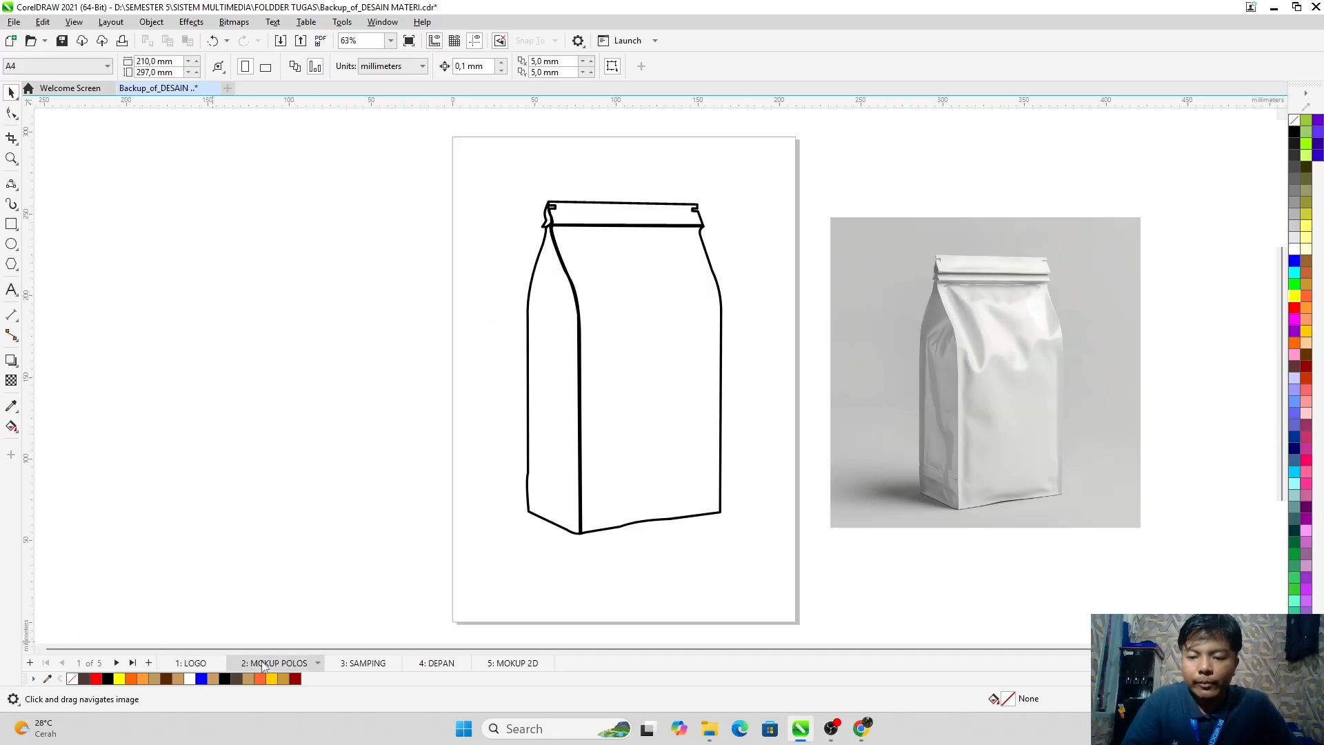
pyautogui.click(199, 664)
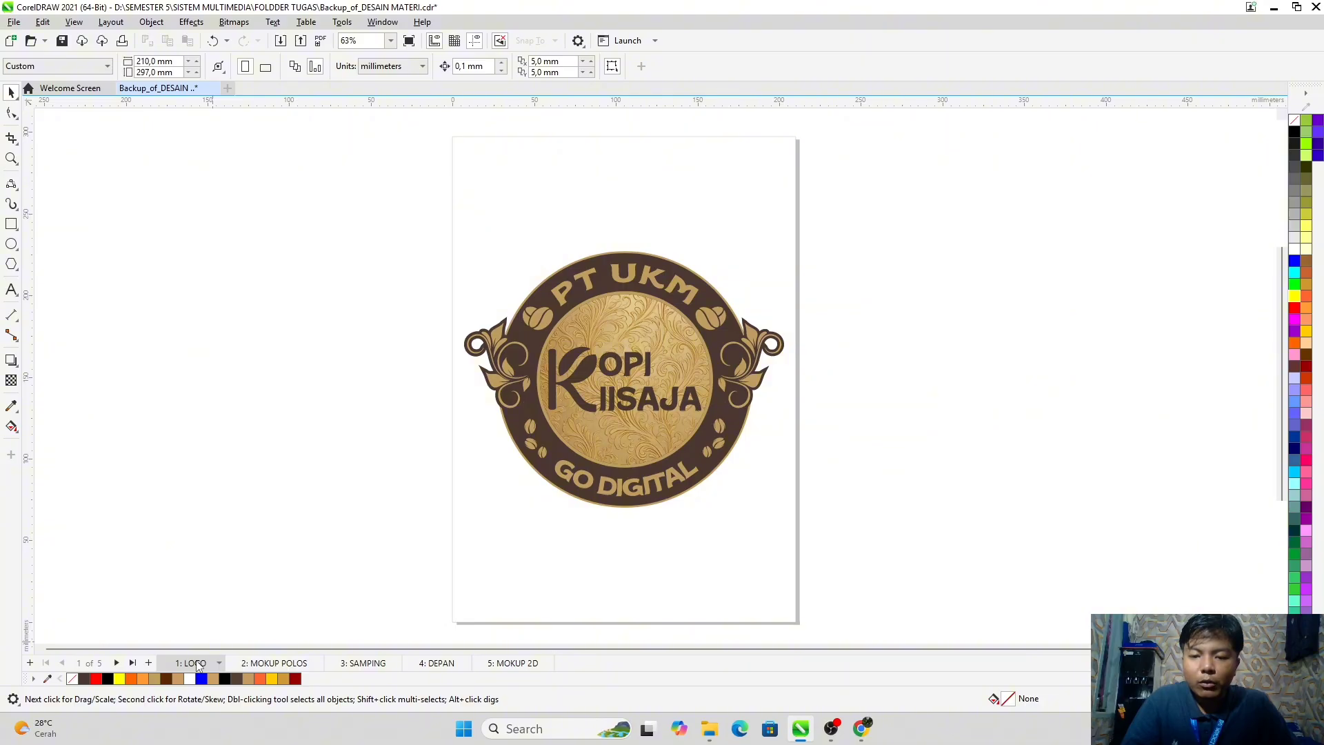
pyautogui.click(288, 666)
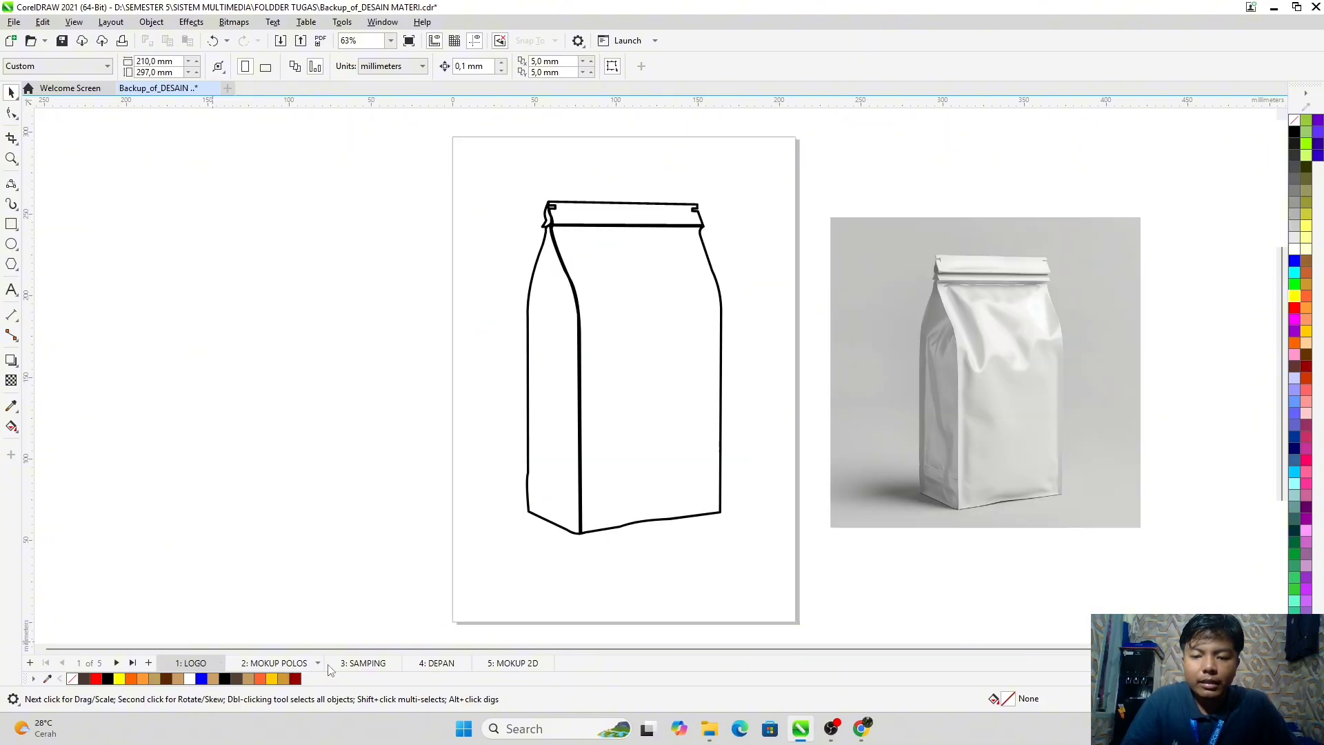
pyautogui.click(359, 666)
# Step: Duplicate the MOKUP 2D page after itself with its layers and their contents, check the copy, and undo the duplication
pyautogui.click(515, 666)
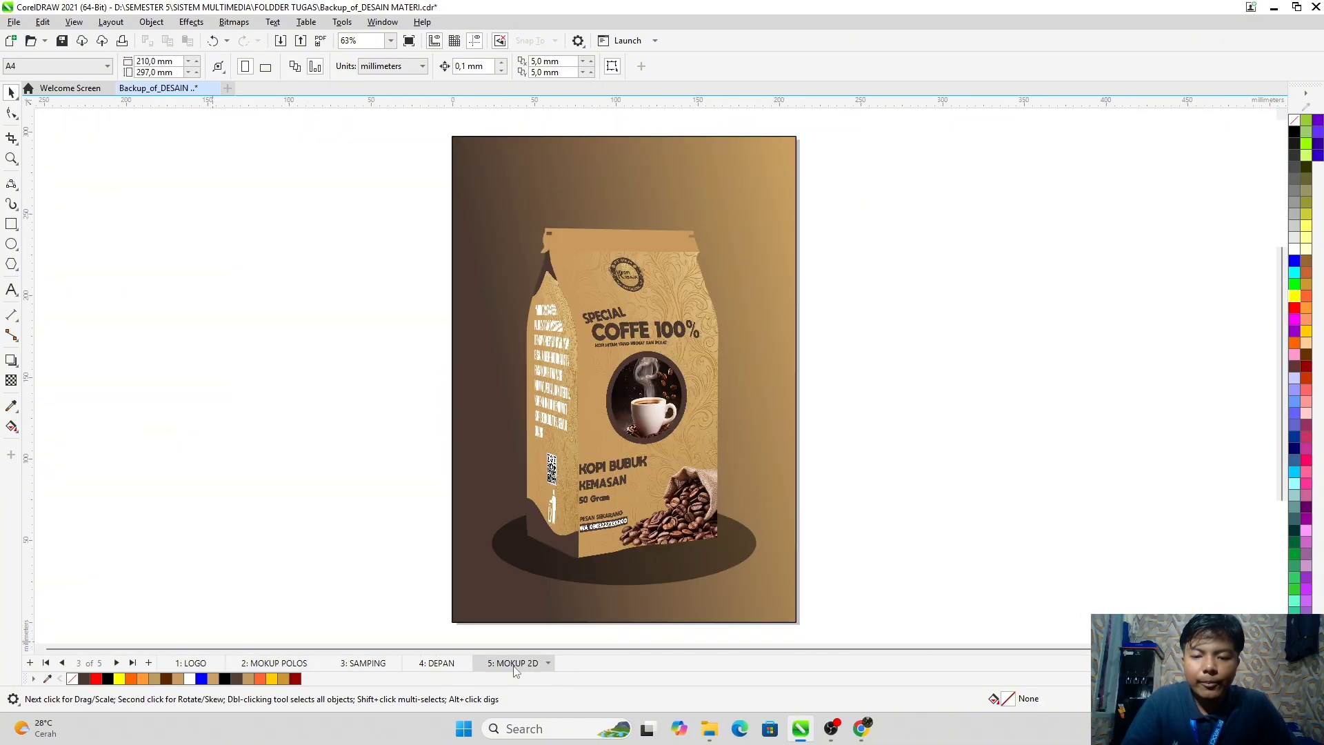
pyautogui.rightClick(514, 670)
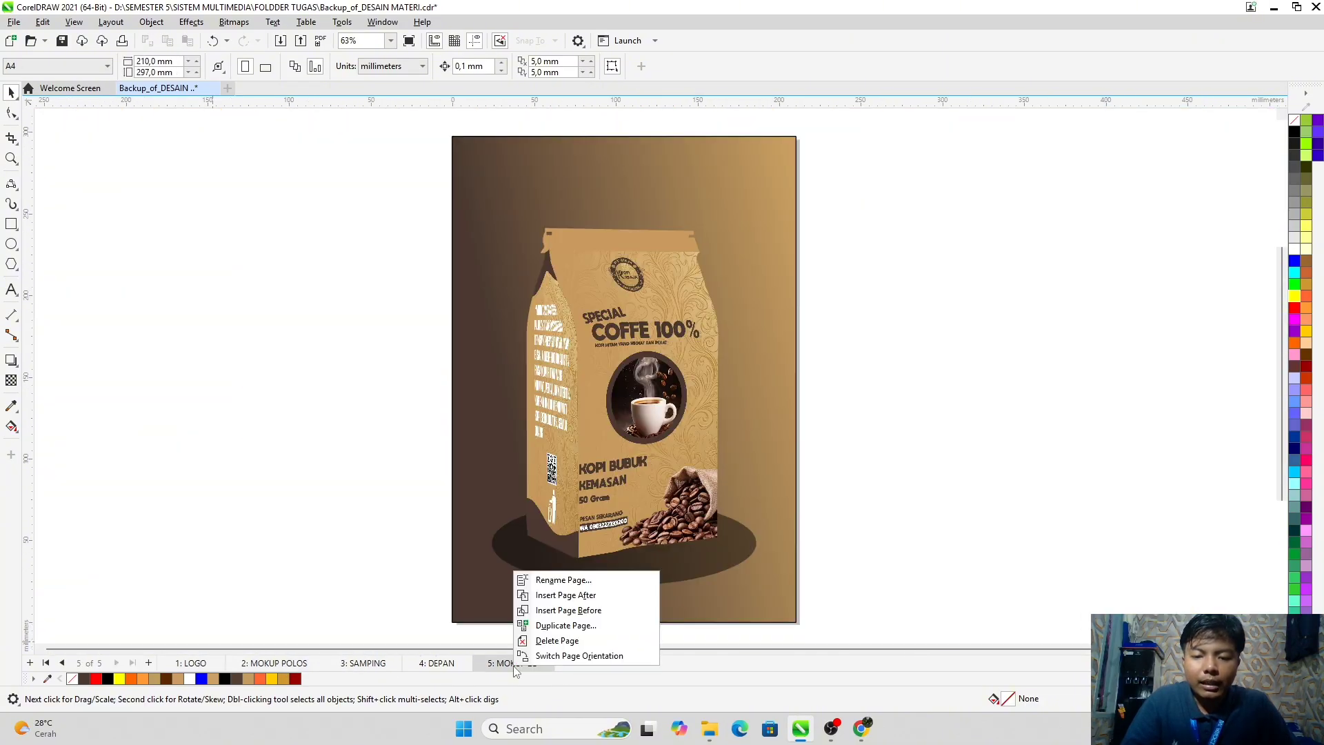
pyautogui.click(552, 626)
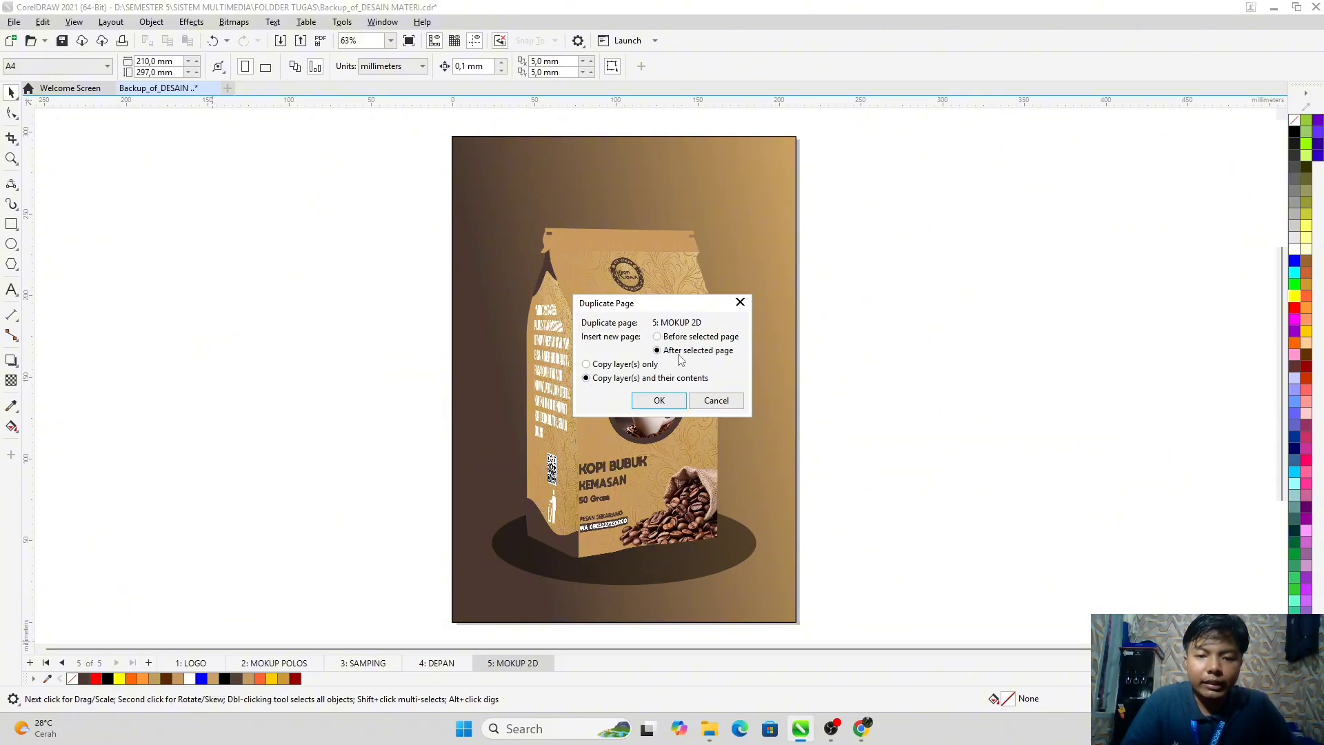
pyautogui.click(673, 403)
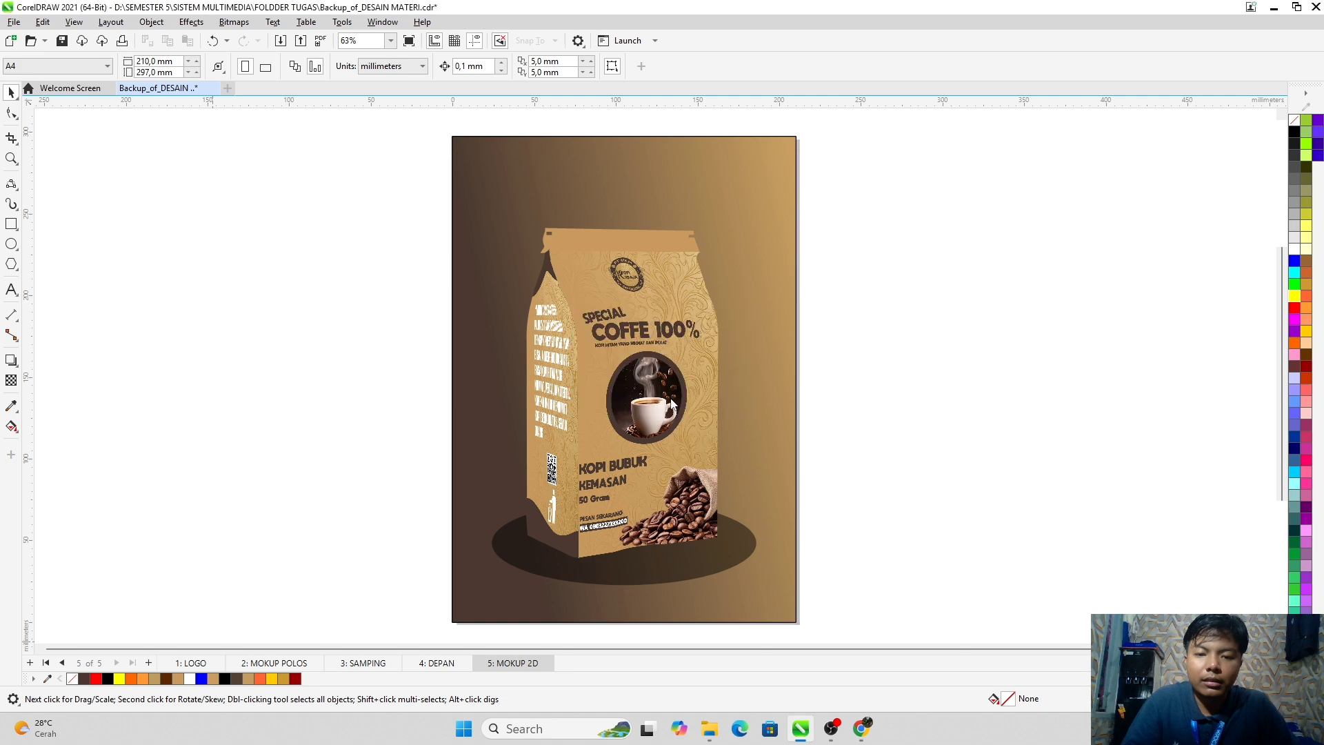
pyautogui.click(521, 664)
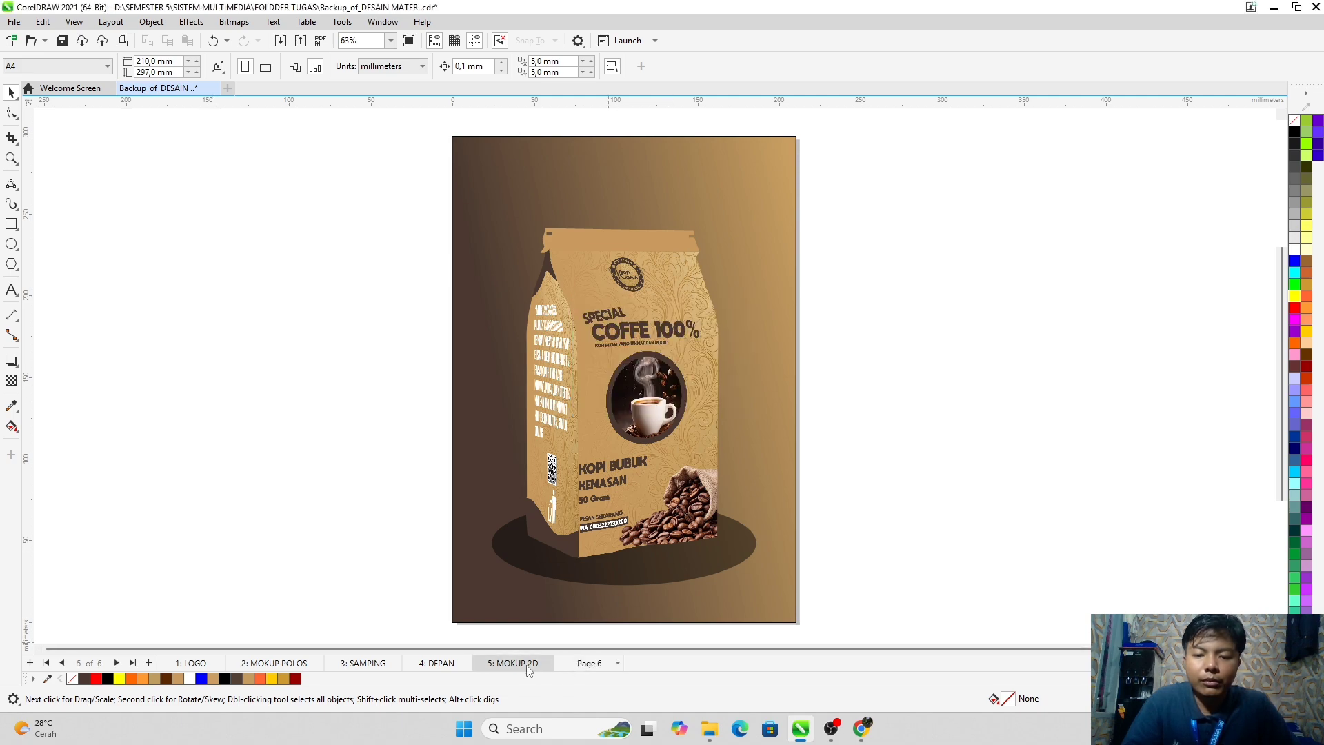
pyautogui.click(591, 665)
pyautogui.scroll(-1, 625, 413)
pyautogui.scroll(1, 614, 469)
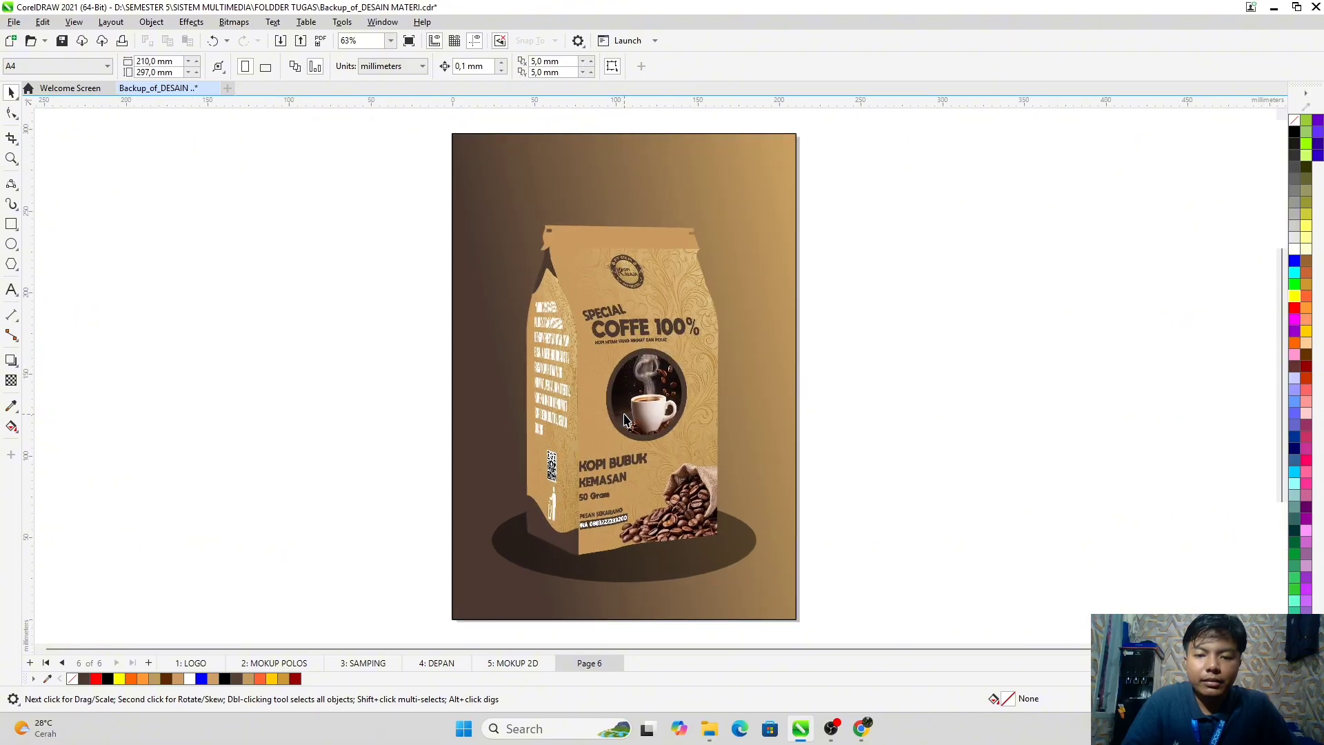
pyautogui.scroll(-1, 599, 535)
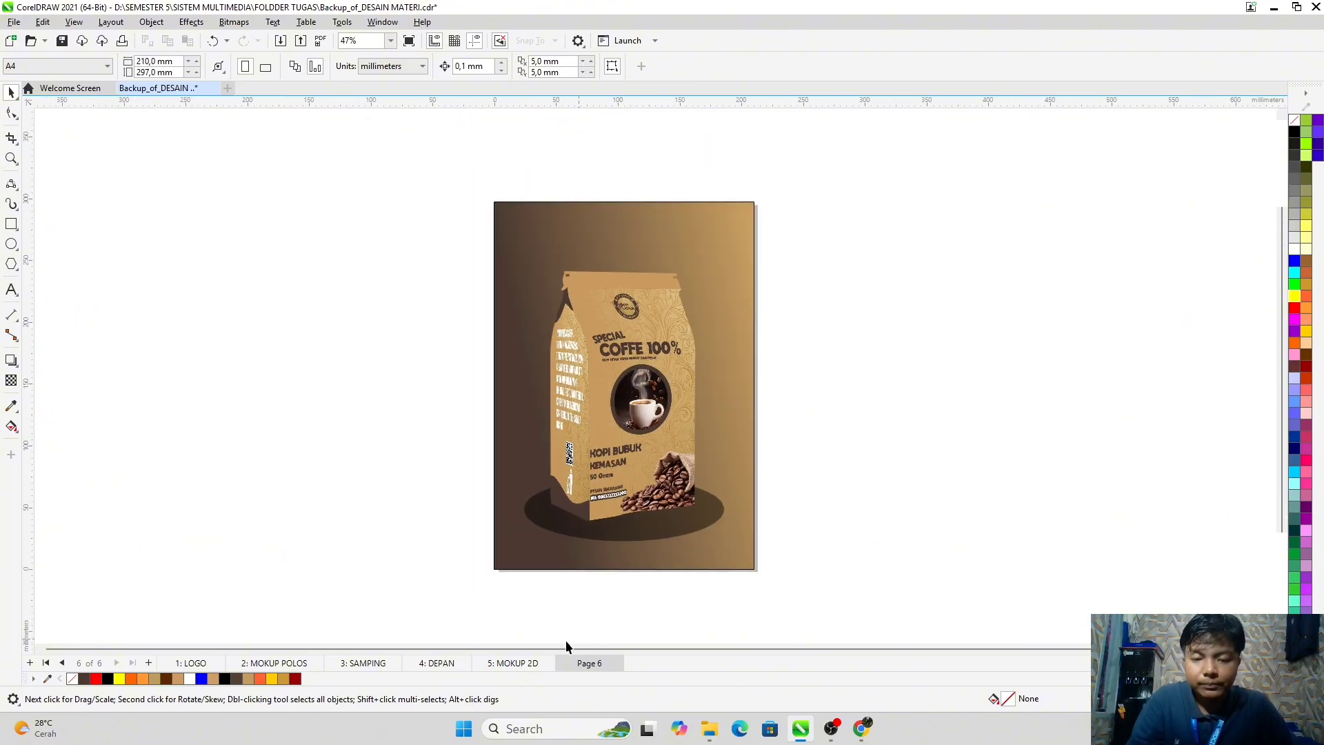
pyautogui.hotkey('ctrl', 'z')
# Step: On the MOKUP POLOS page, move the white bag reference photo slightly away from the outline drawing, to about X 335.6 mm, Y 155.3 mm
pyautogui.click(278, 664)
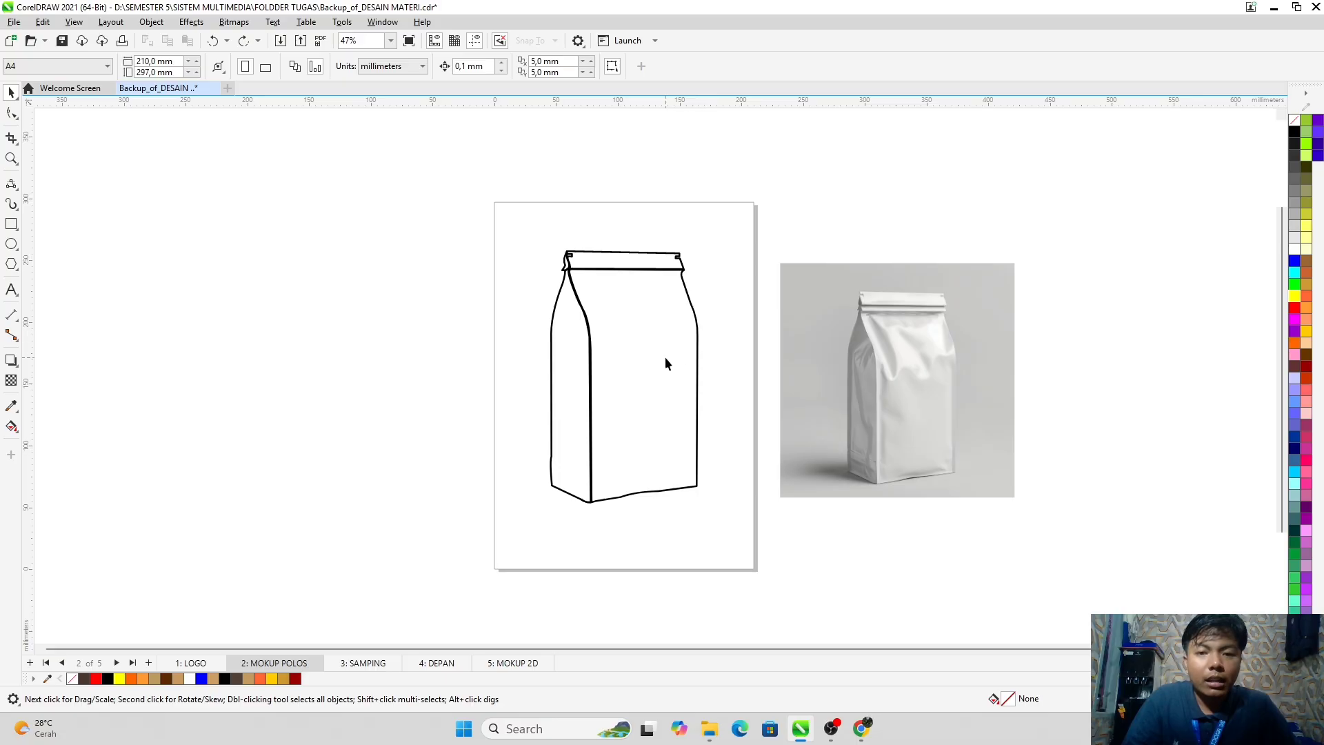
pyautogui.scroll(1, 604, 366)
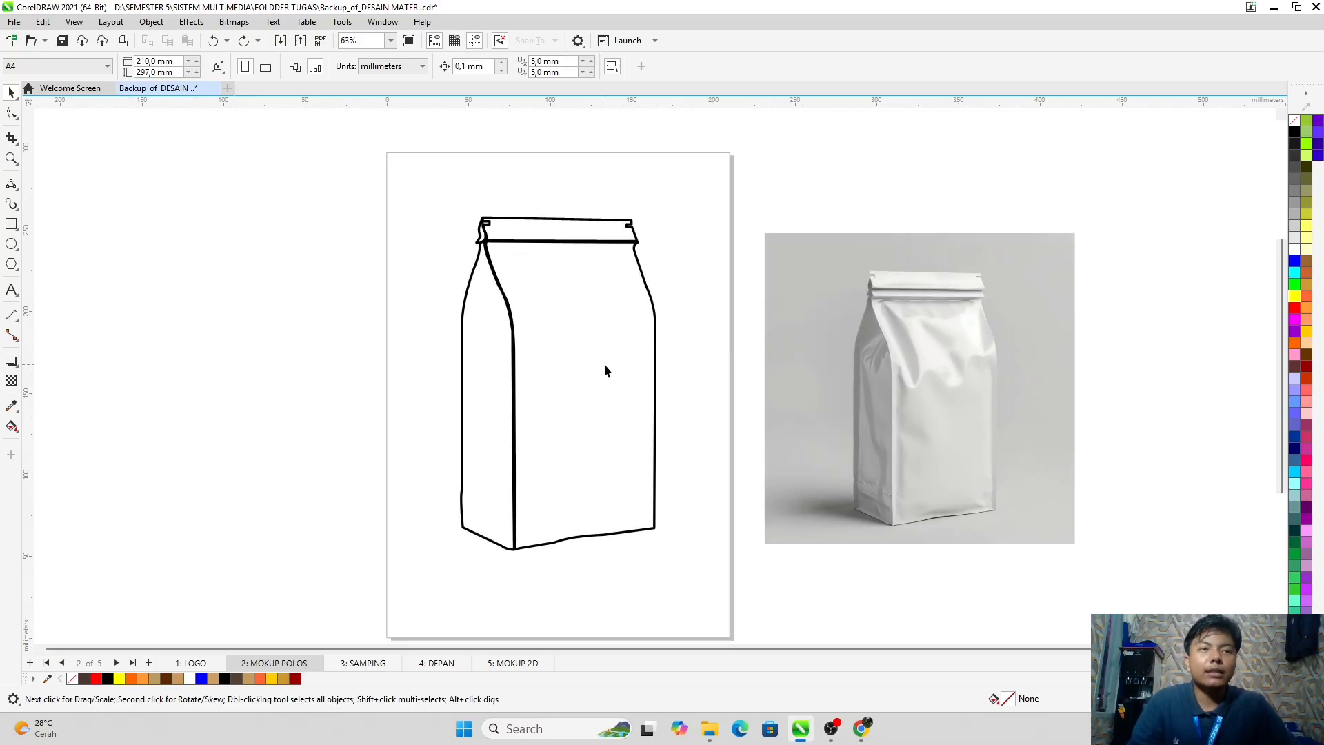
pyautogui.moveTo(588, 383); pyautogui.dragTo(587, 357)
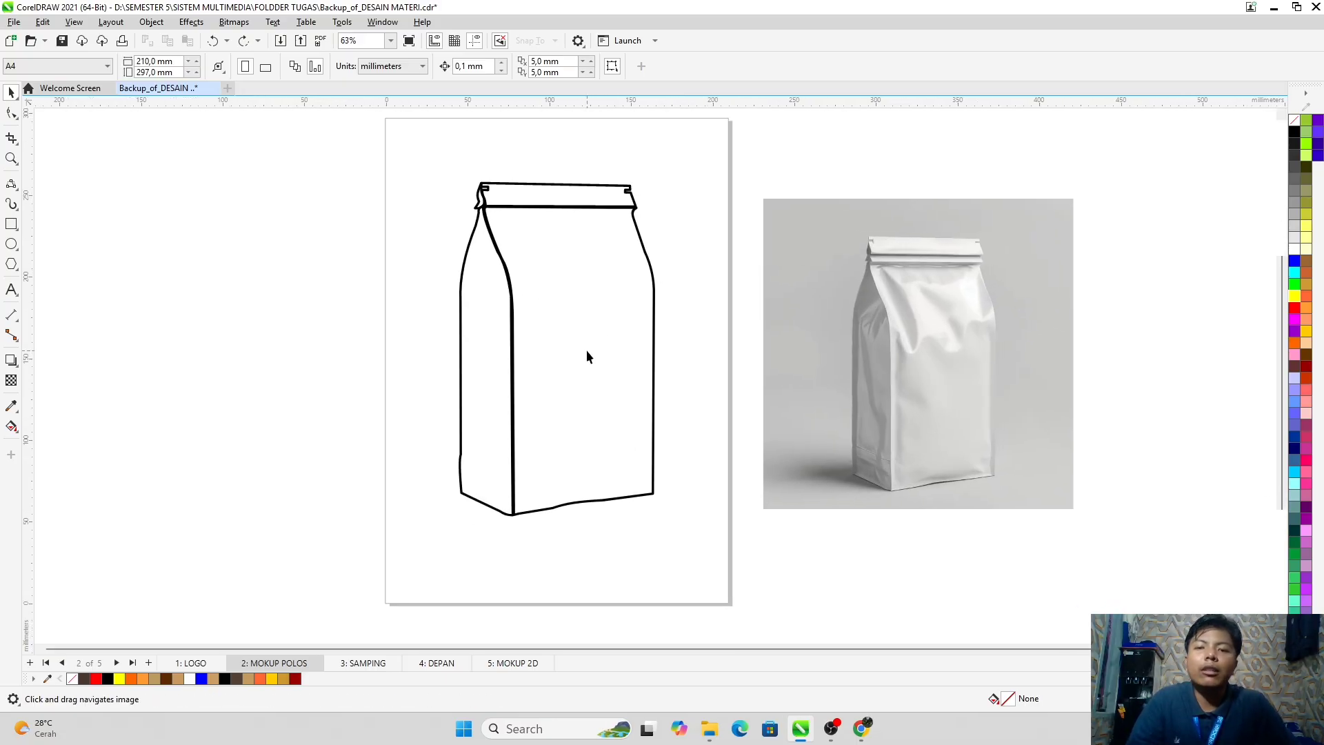
pyautogui.click(965, 335)
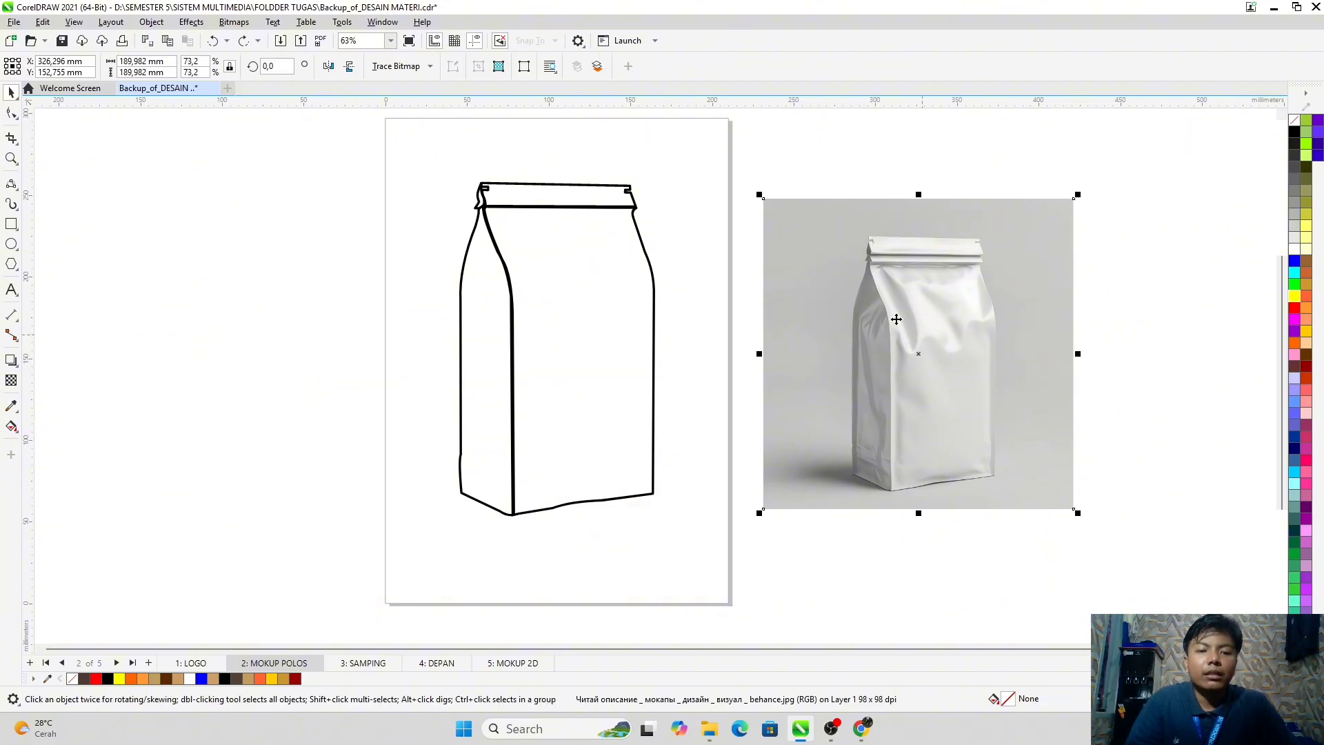
pyautogui.moveTo(895, 333); pyautogui.dragTo(911, 330)
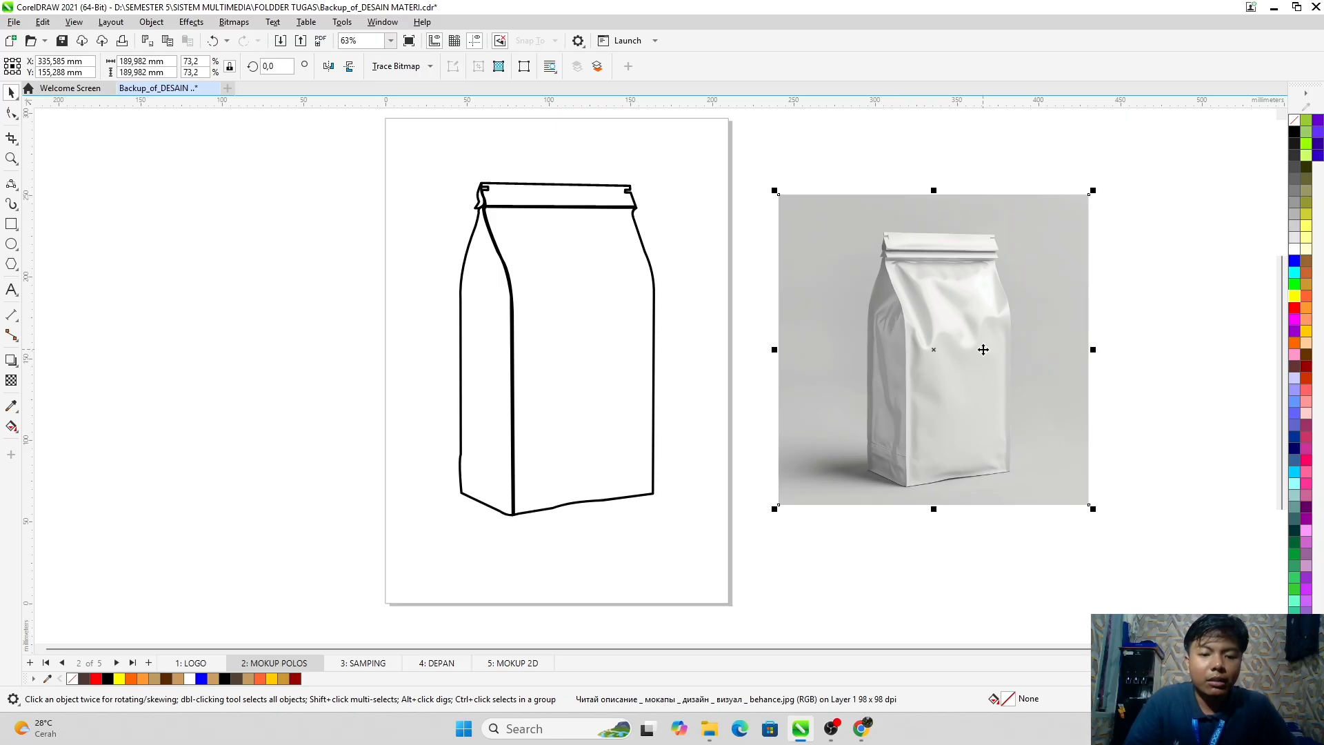
# Step: Switch to Pinterest in Chrome and browse the "mokup kopi" results for blank coffee packaging mockups
pyautogui.click(862, 728)
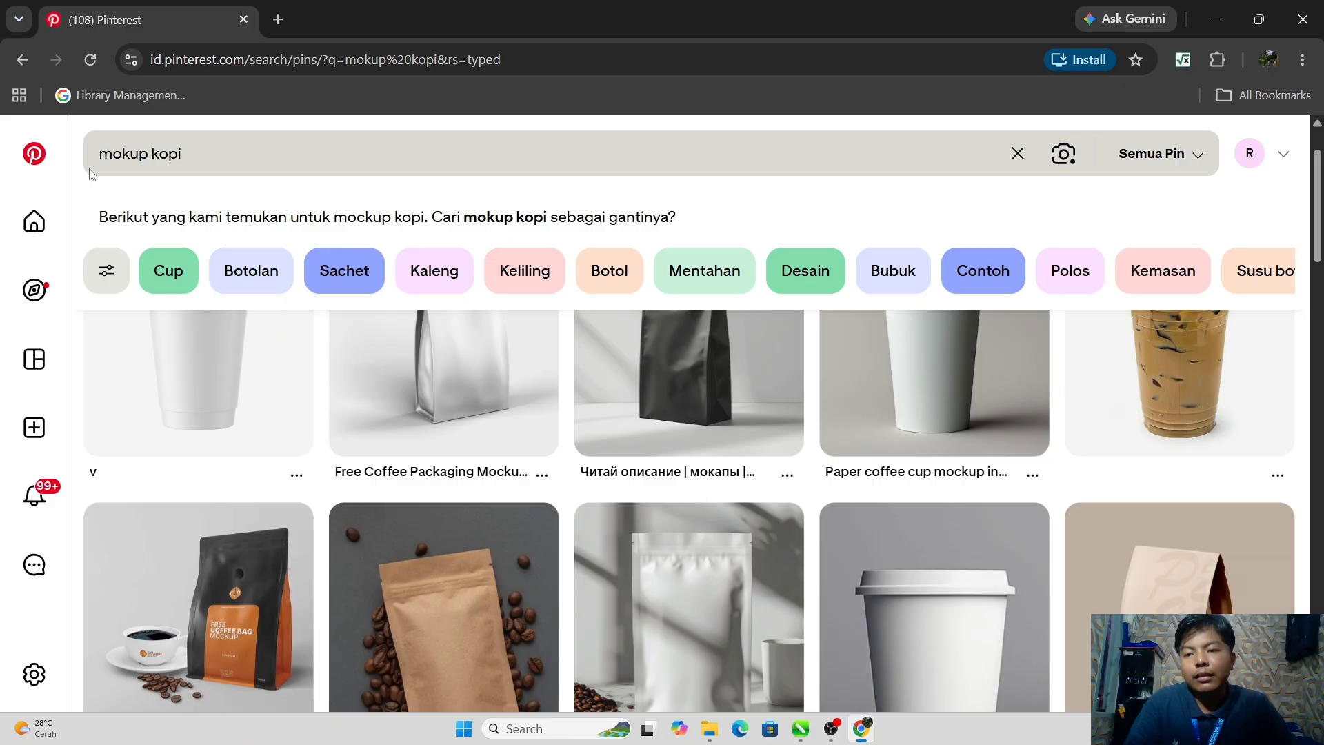
pyautogui.scroll(1, 353, 449)
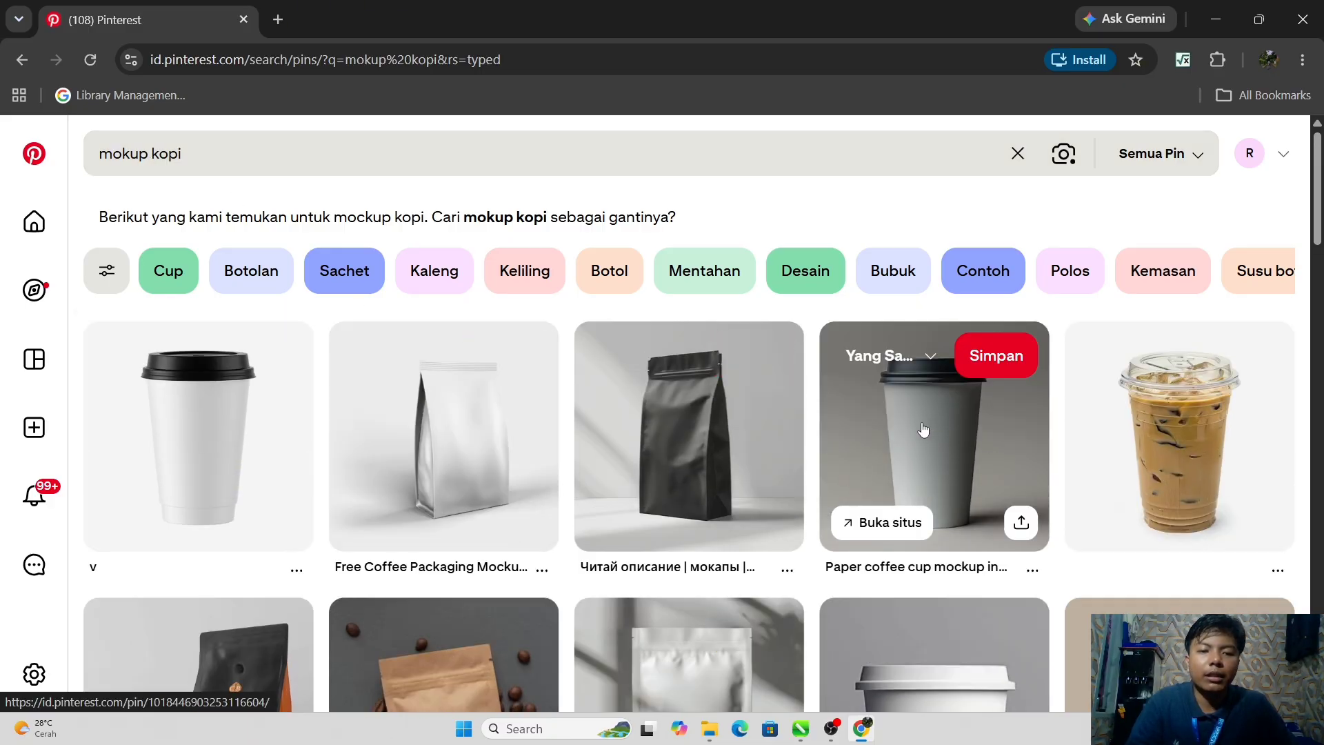
pyautogui.scroll(-2, 924, 429)
pyautogui.scroll(-3, 975, 443)
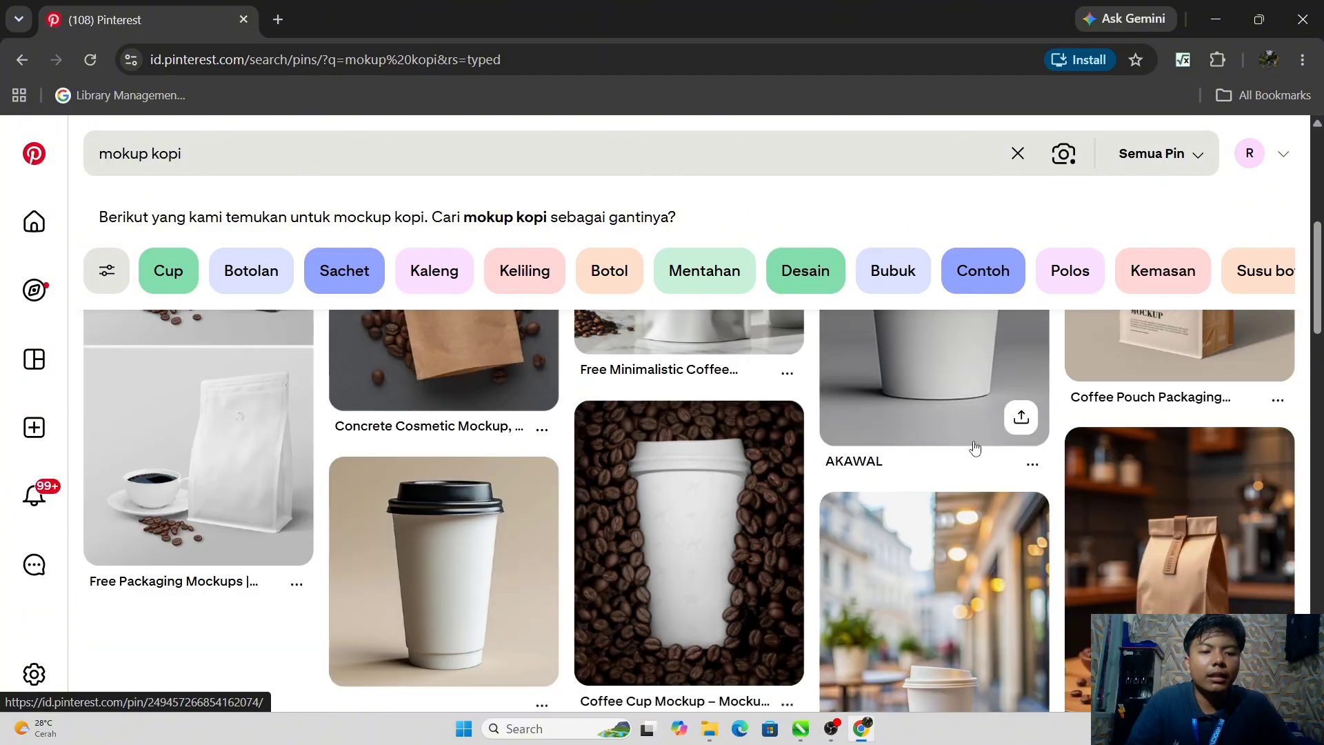
pyautogui.scroll(2, 1111, 393)
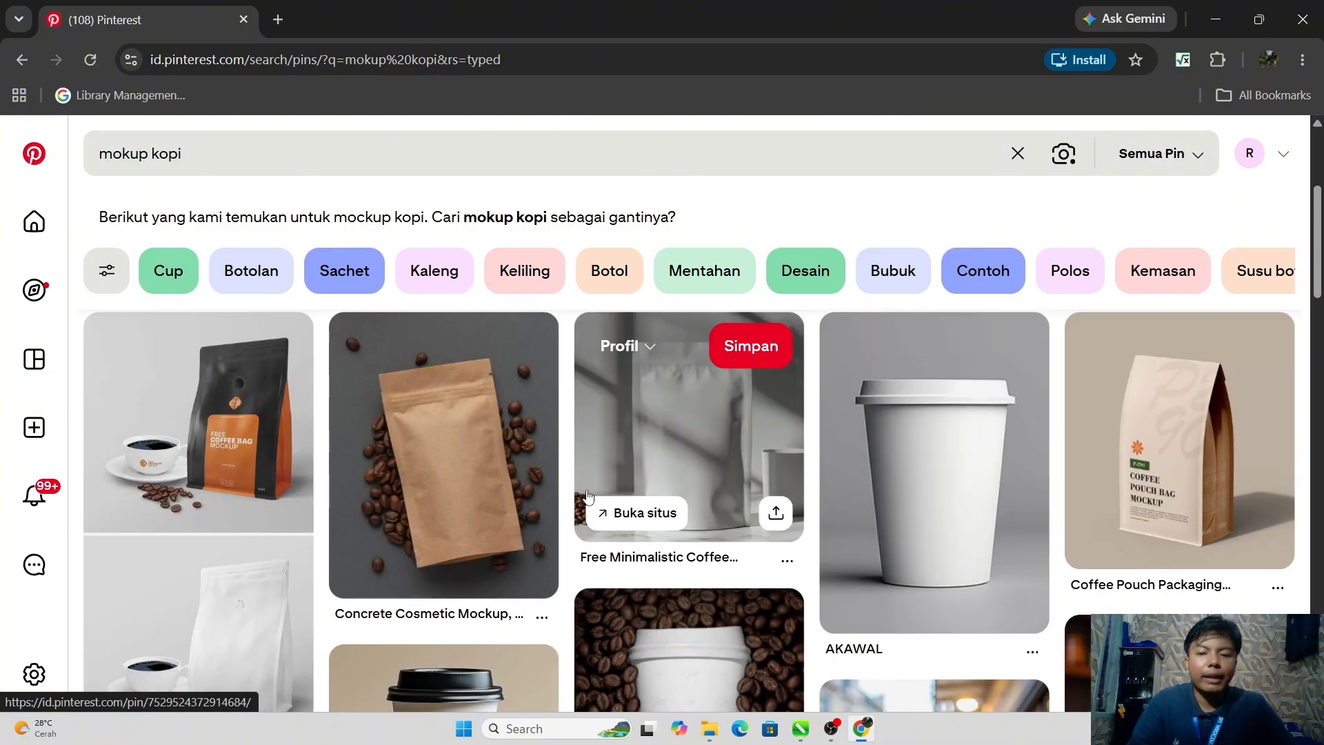
pyautogui.scroll(-4, 533, 491)
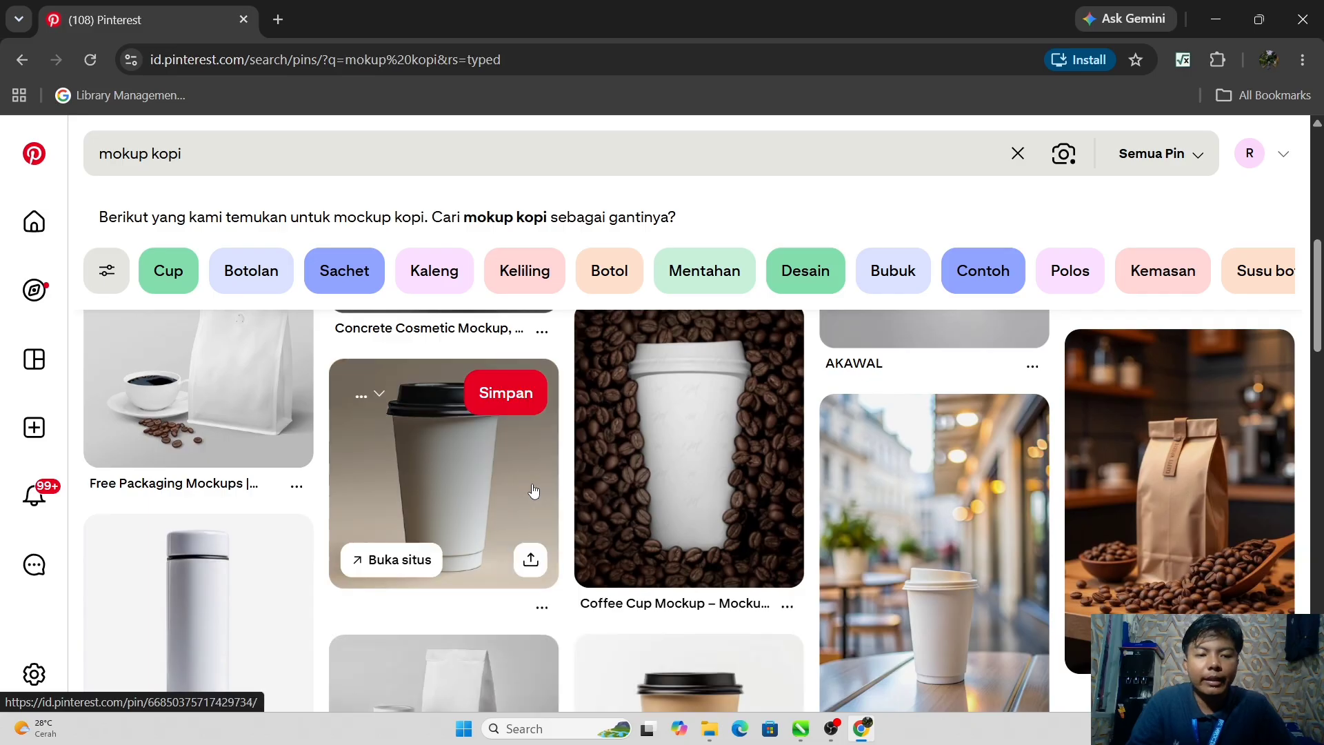
pyautogui.scroll(-8, 533, 491)
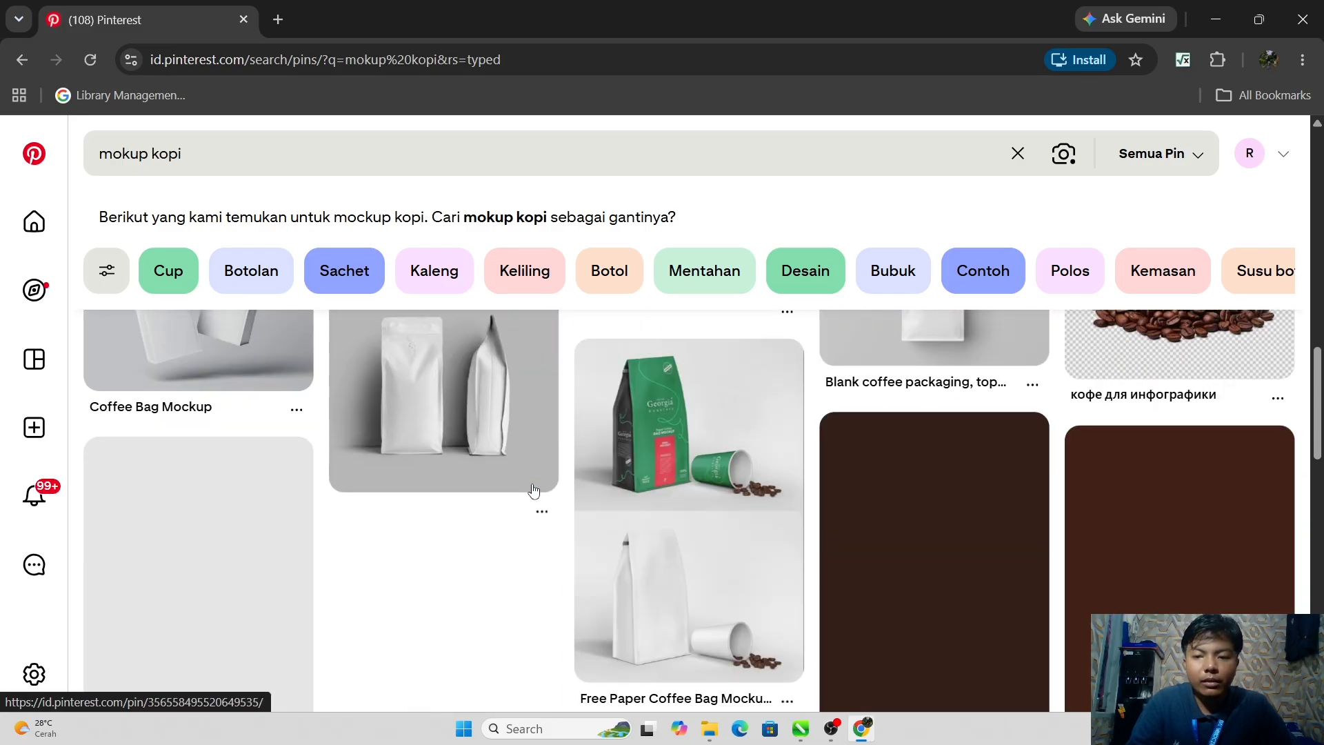
# Step: Browse further through the "mokup kopi" pins for more coffee bag and cup mockup references
pyautogui.scroll(-7, 533, 491)
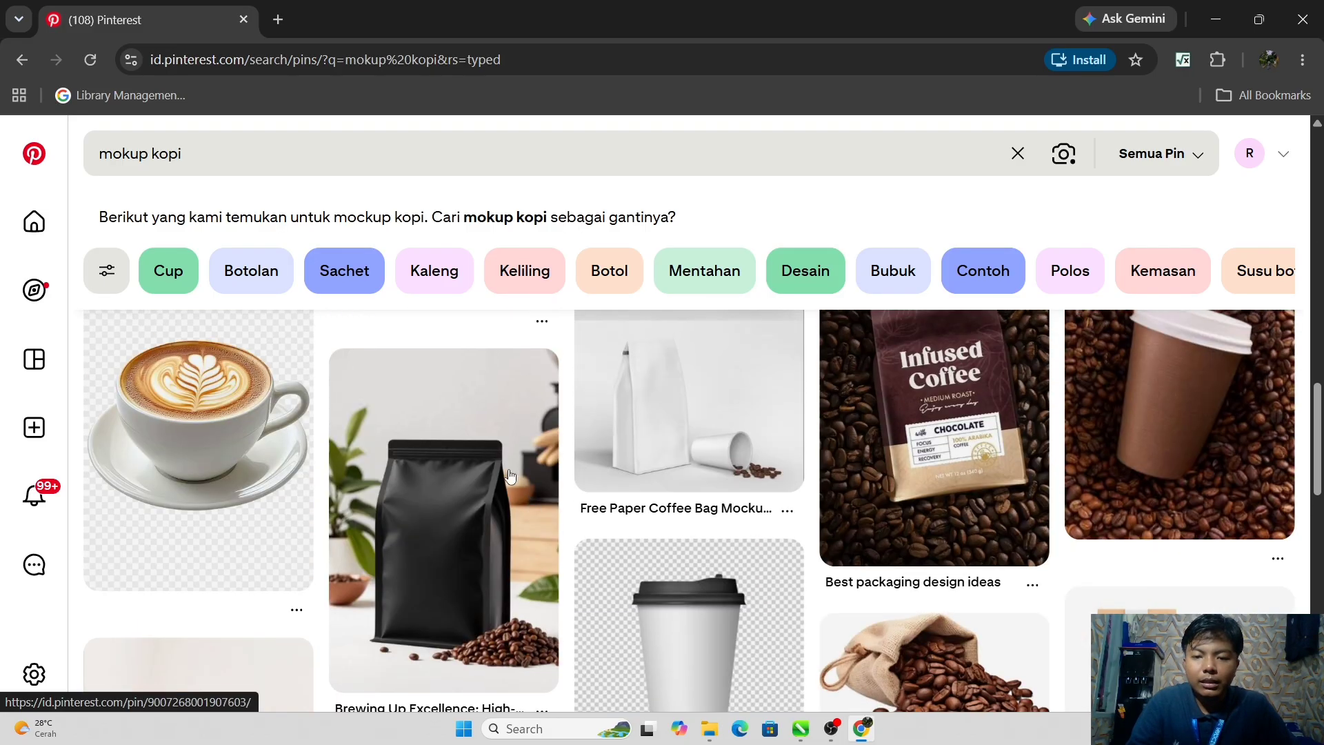
pyautogui.scroll(-5, 754, 517)
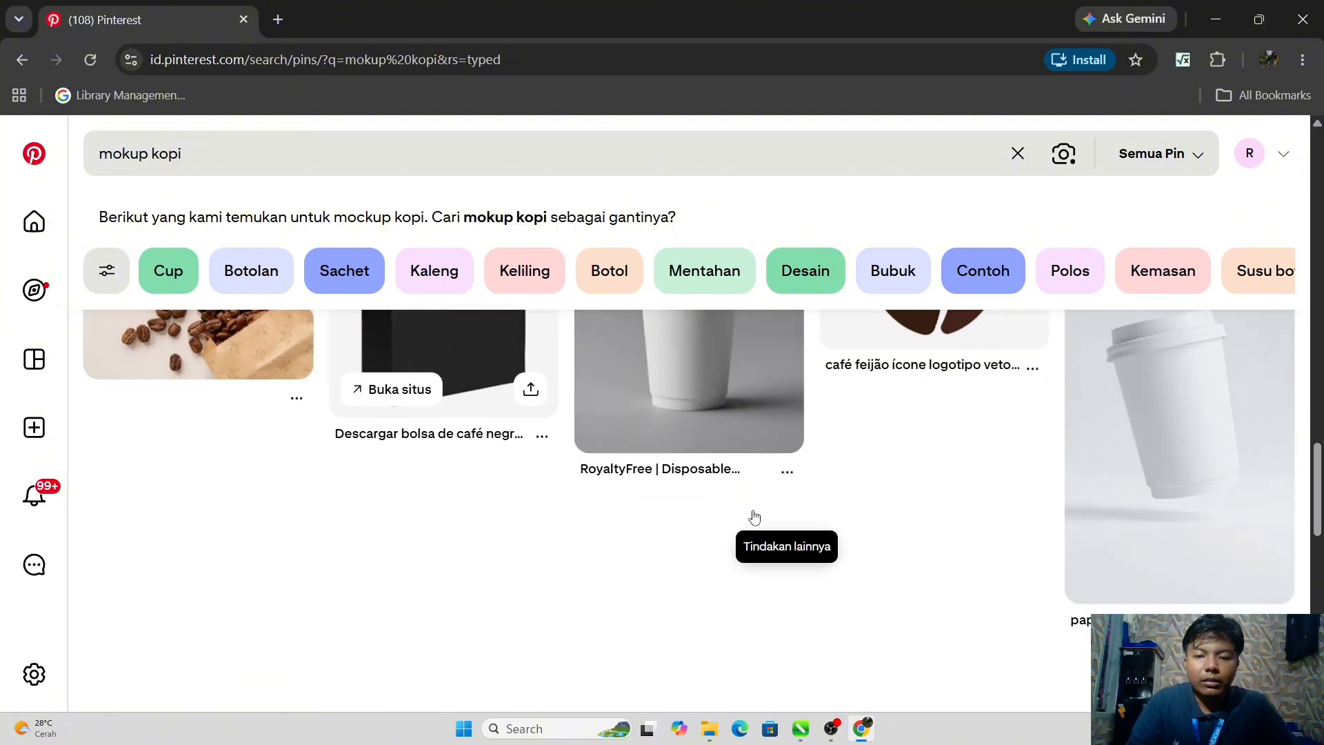
pyautogui.scroll(3, 753, 517)
pyautogui.scroll(-4, 545, 510)
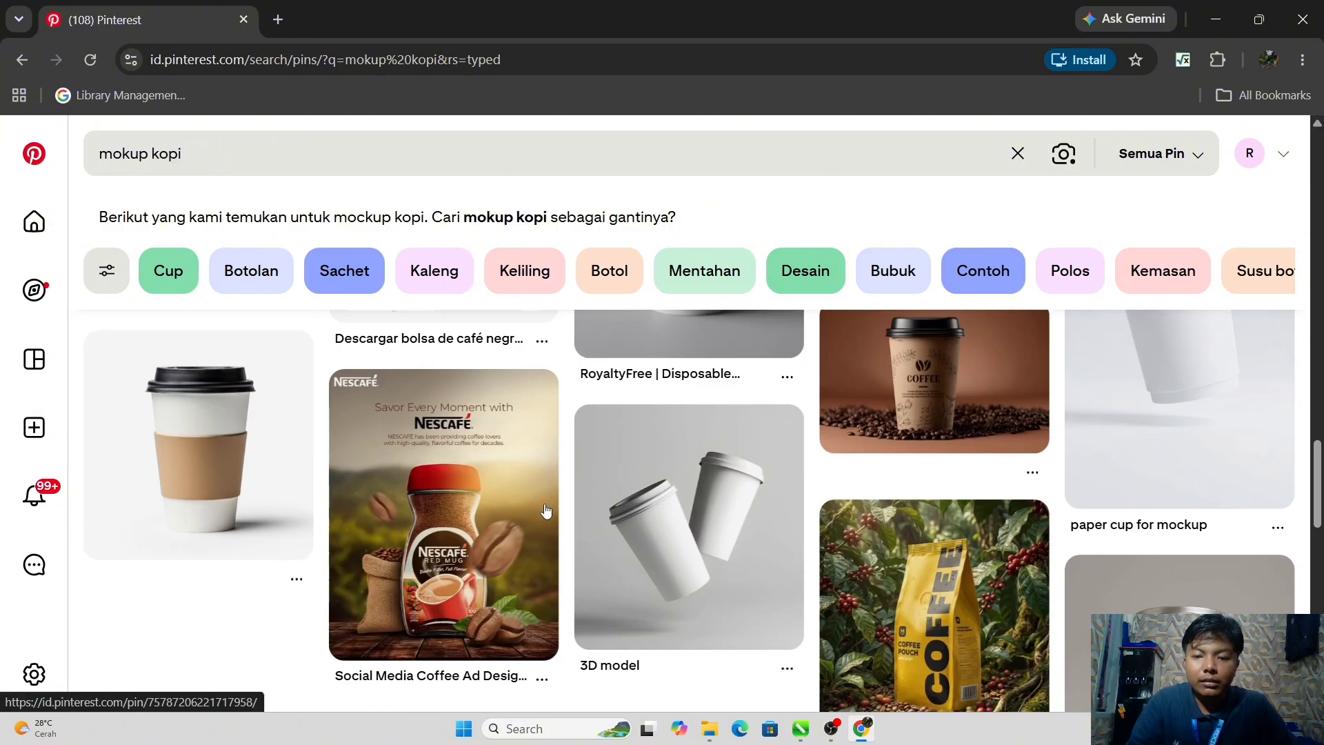
pyautogui.scroll(-4, 545, 510)
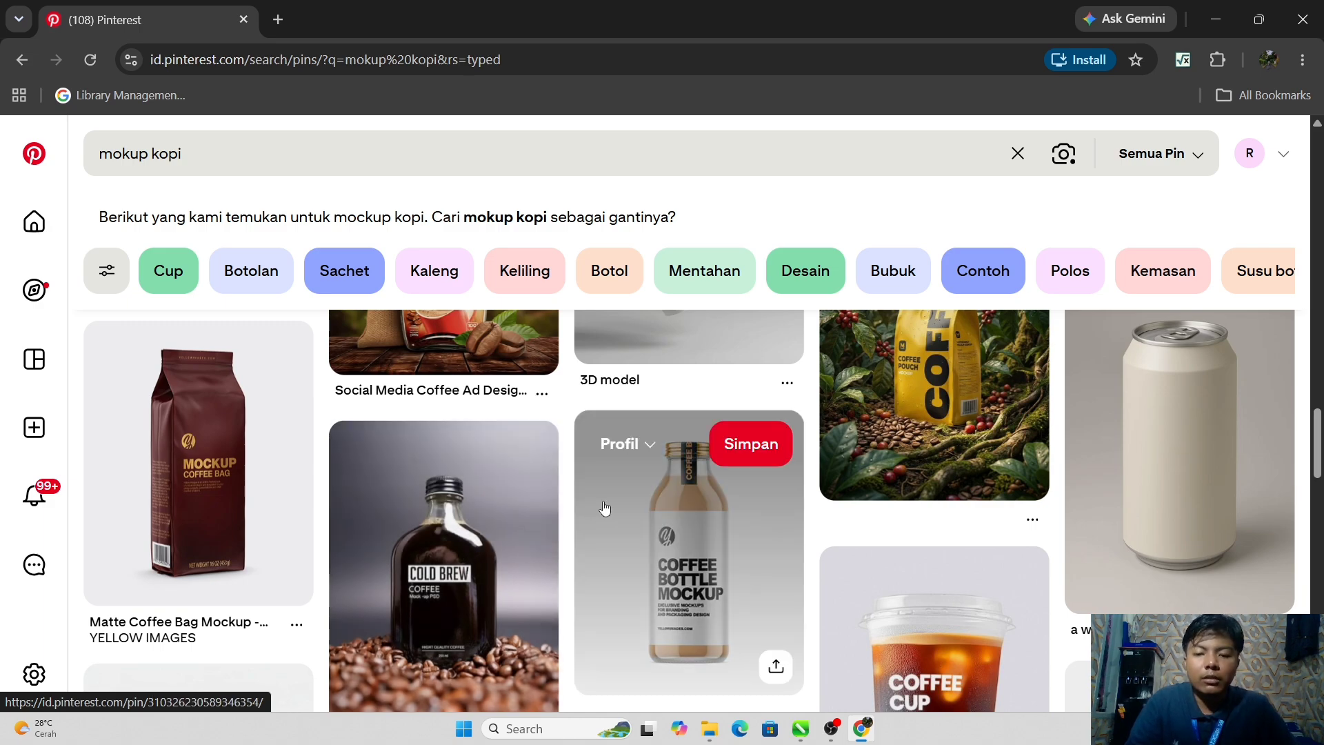
pyautogui.scroll(-10, 604, 508)
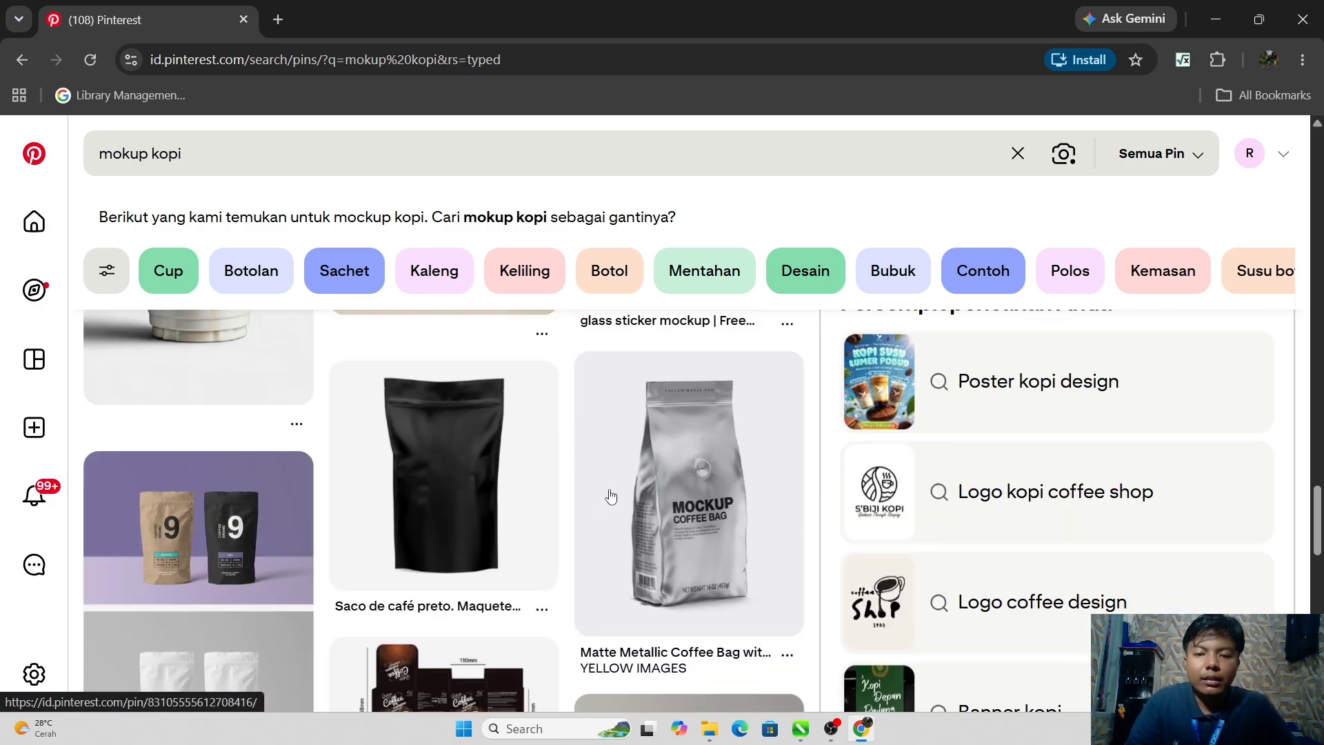
pyautogui.scroll(4, 610, 497)
# Step: Switch back to CorelDRAW and move the whole bag outline drawing off the page, to about X -77.8 mm, Y 143.4 mm
pyautogui.click(800, 729)
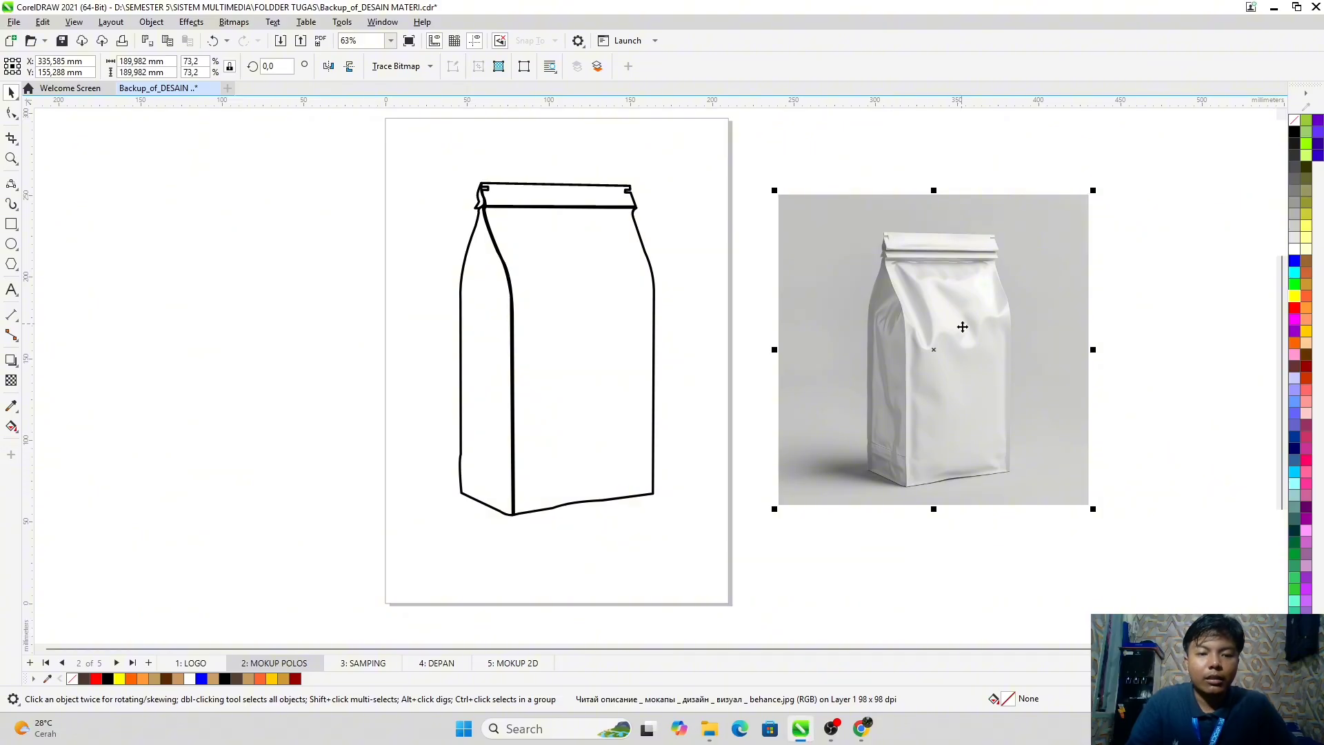
pyautogui.moveTo(963, 326)
pyautogui.mouseDown()
pyautogui.moveTo(911, 326)
pyautogui.moveTo(864, 356)
pyautogui.mouseUp()
pyautogui.click(444, 275)
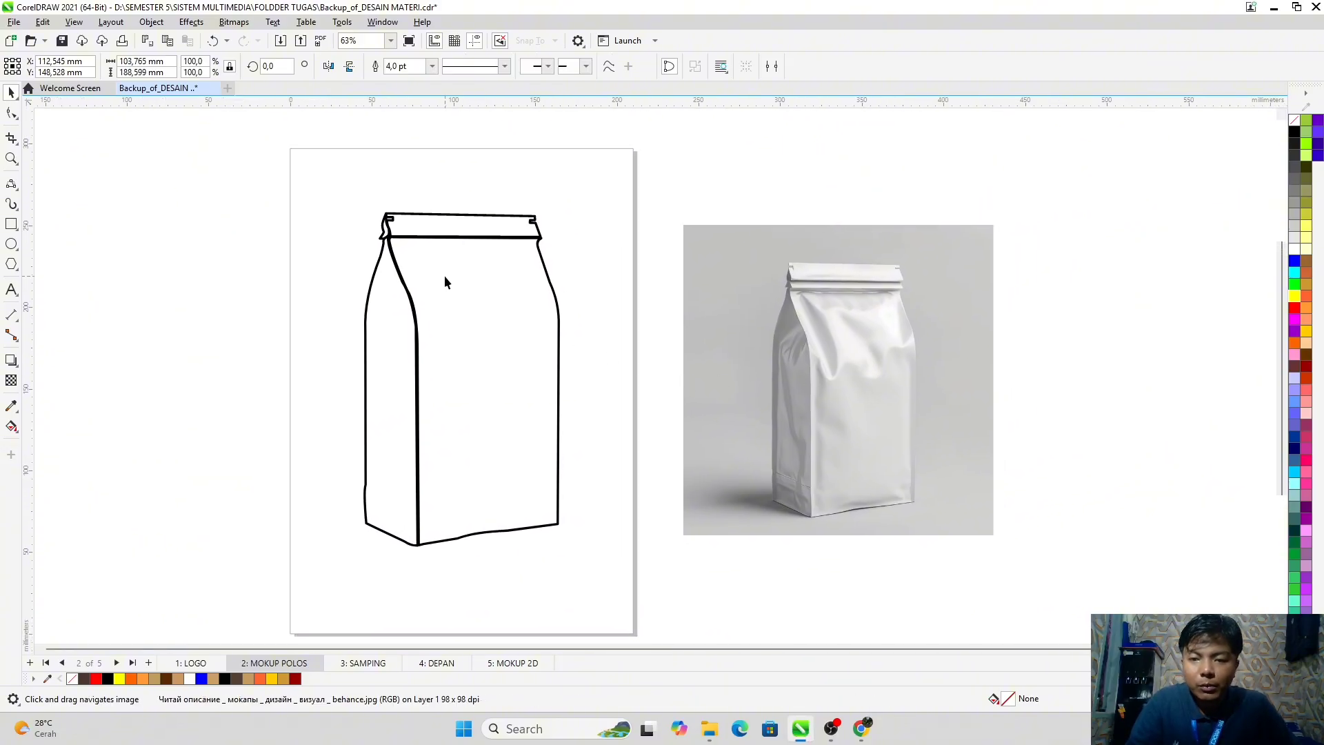
pyautogui.click(205, 209)
pyautogui.moveTo(221, 161); pyautogui.dragTo(622, 583)
pyautogui.moveTo(444, 394)
pyautogui.mouseDown()
pyautogui.moveTo(234, 373)
pyautogui.moveTo(146, 413)
pyautogui.mouseUp()
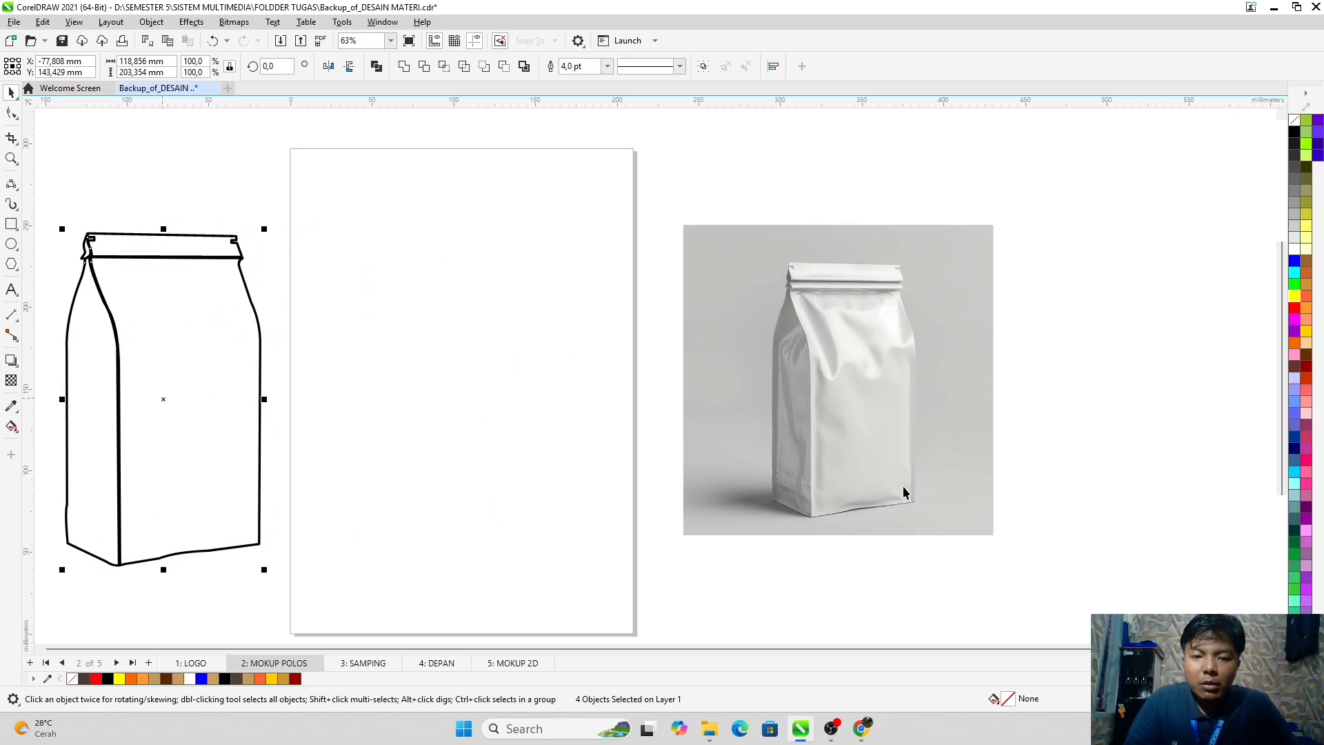
pyautogui.click(1051, 380)
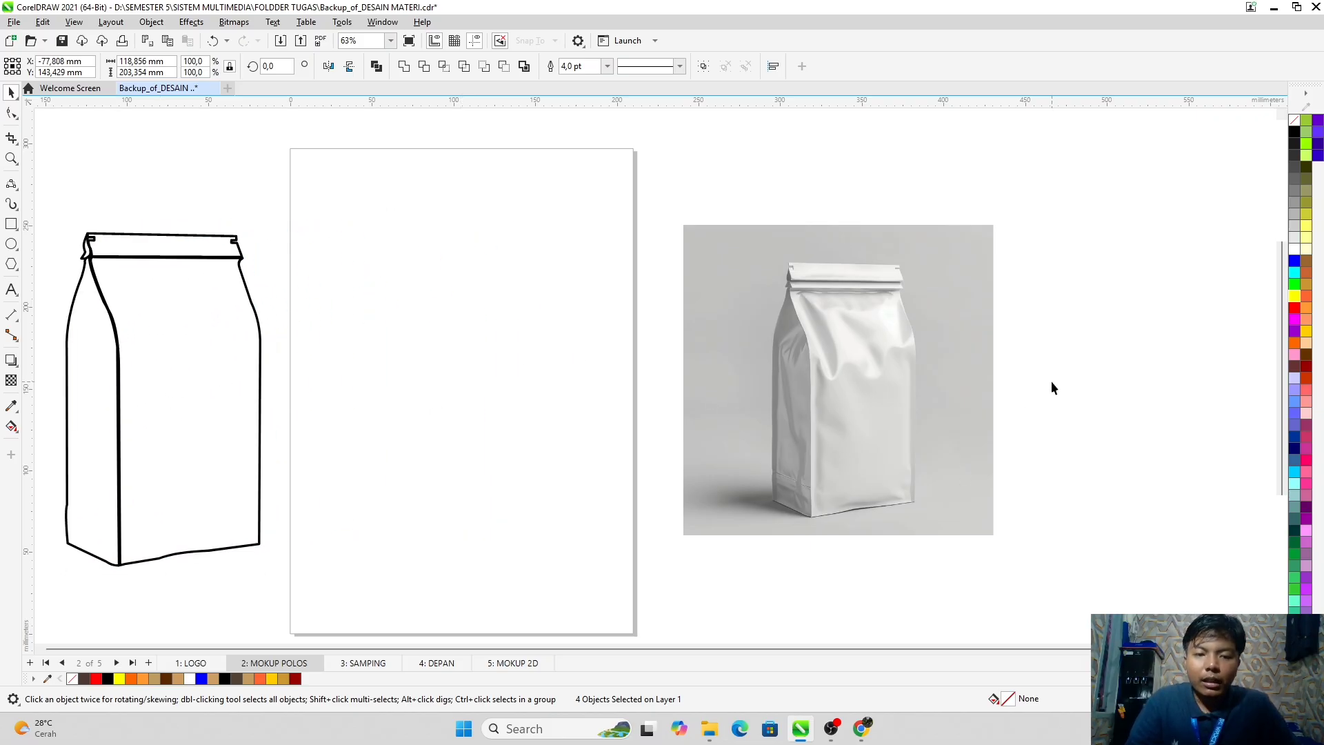
# Step: With the 3-Point Curve tool, trace a nearly horizontal line about 67.4 mm long under the folded seal of the reference bag
pyautogui.click(17, 192)
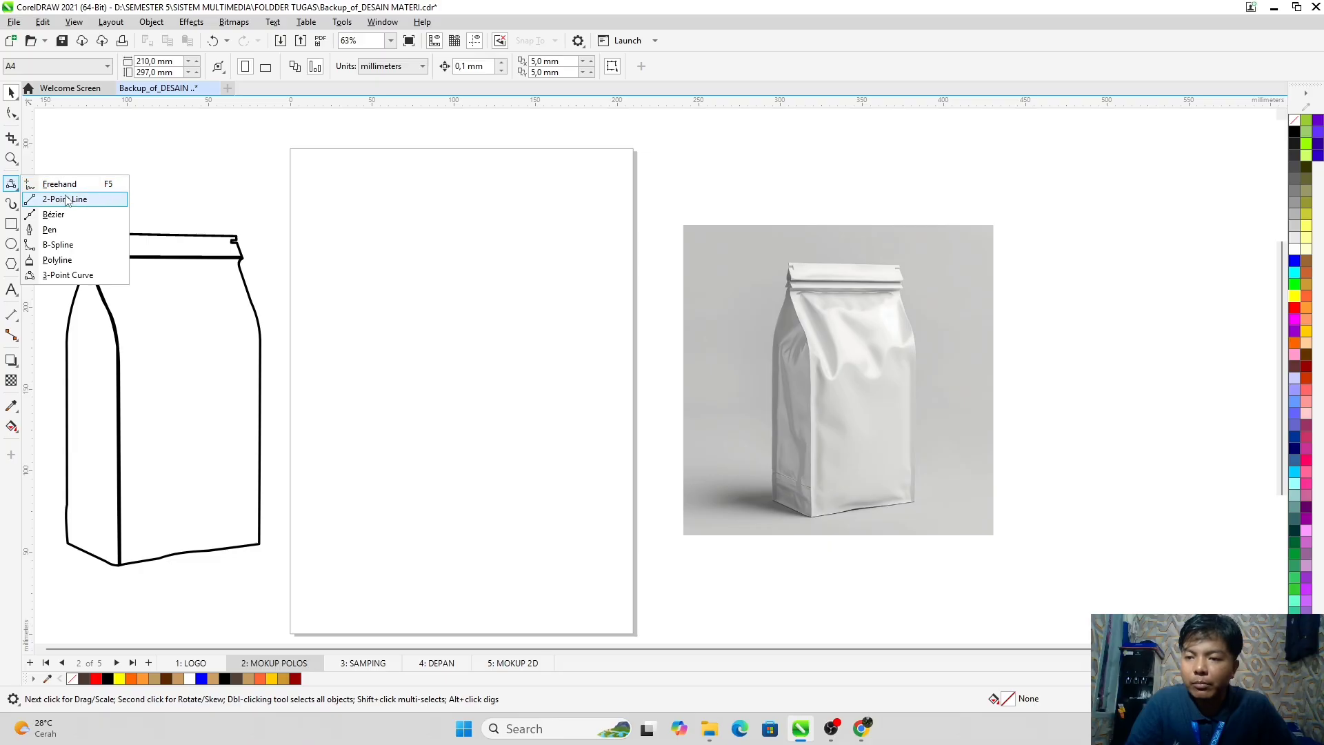
pyautogui.click(68, 276)
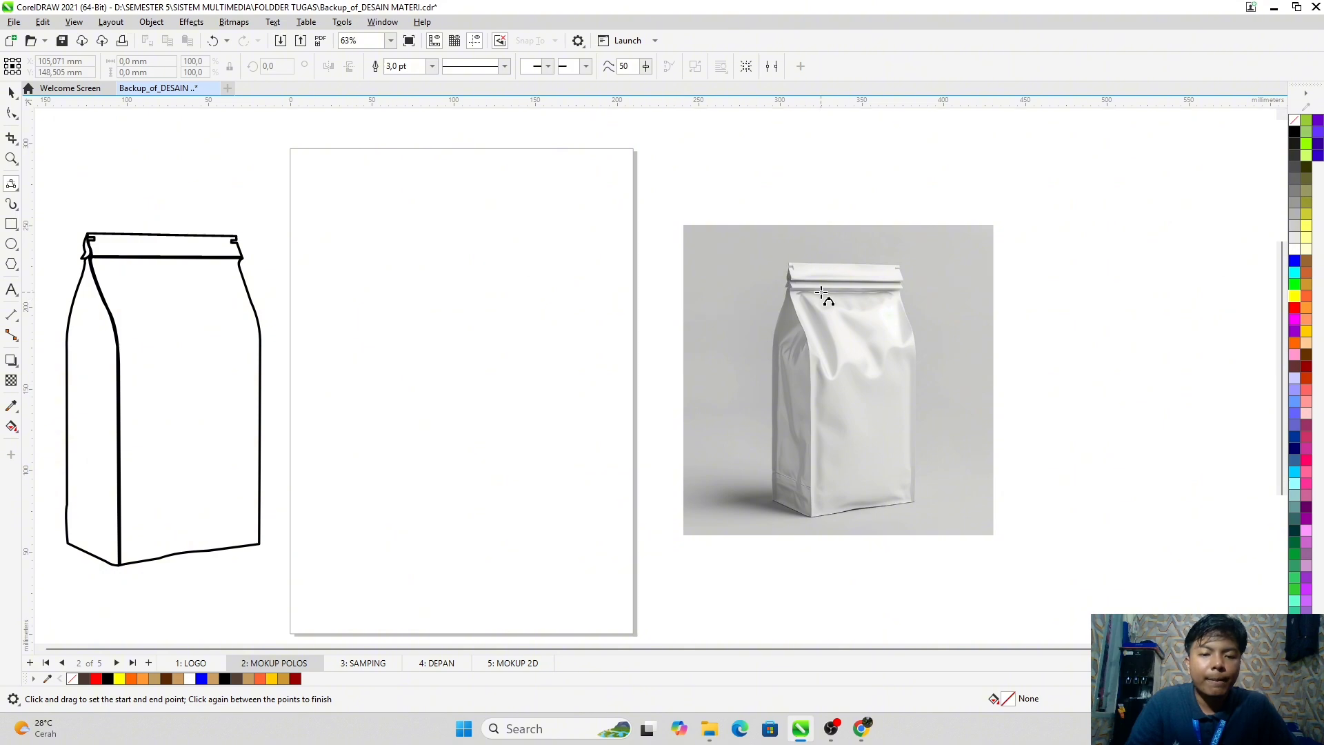
pyautogui.moveTo(562, 336); pyautogui.dragTo(634, 303)
pyautogui.moveTo(955, 322); pyautogui.dragTo(564, 399)
pyautogui.scroll(7, 523, 328)
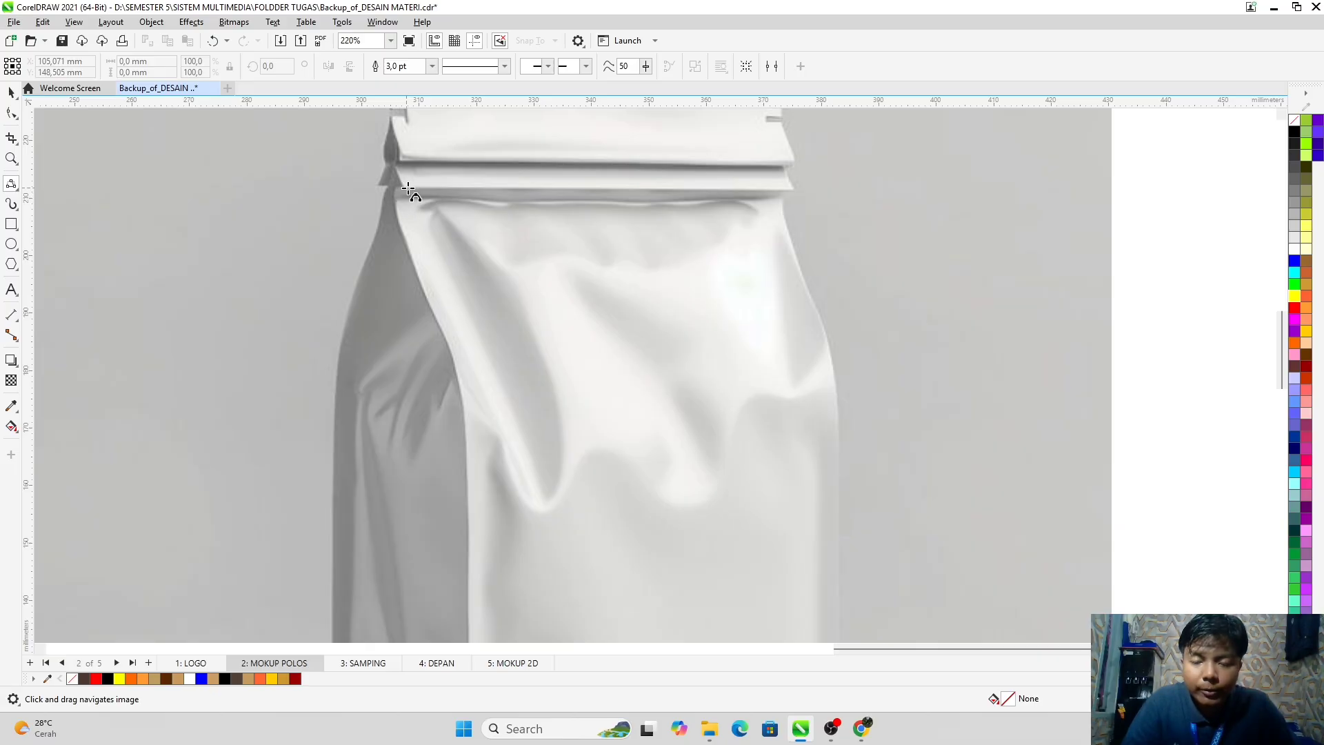
pyautogui.click(408, 188)
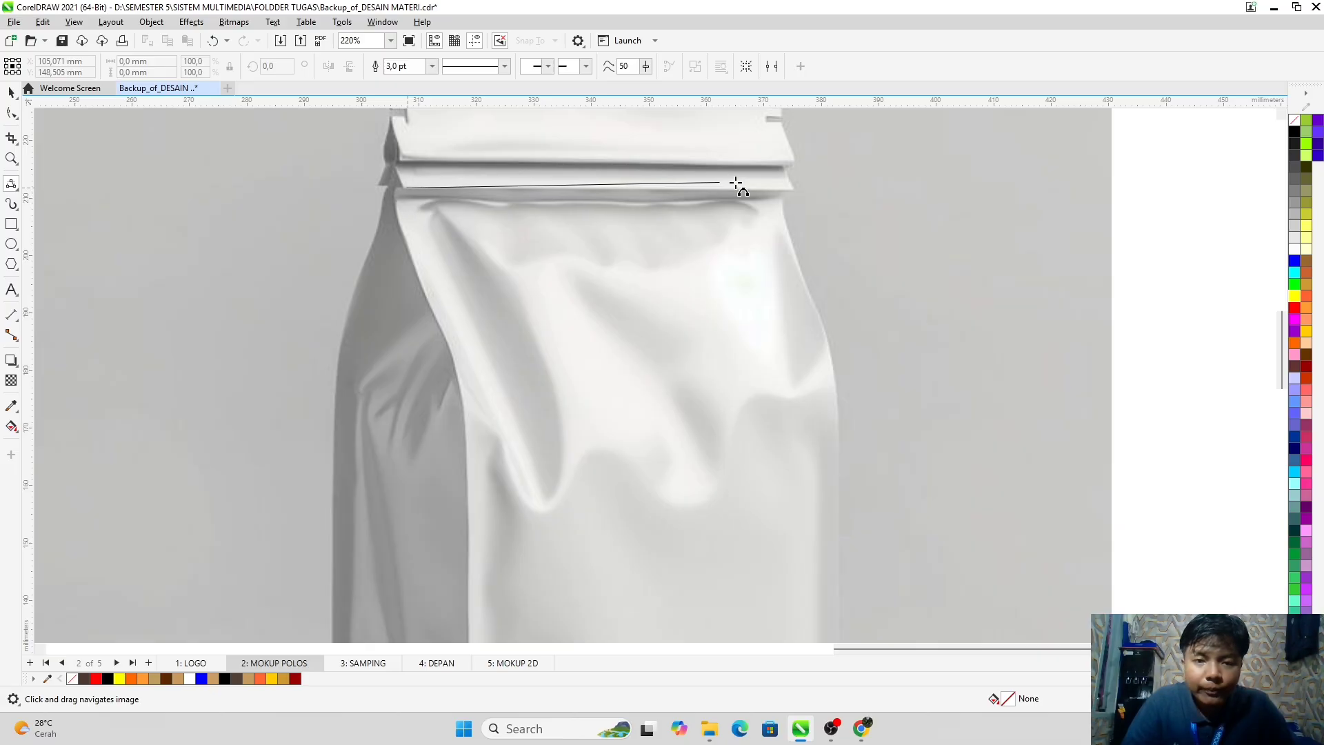
pyautogui.click(795, 189)
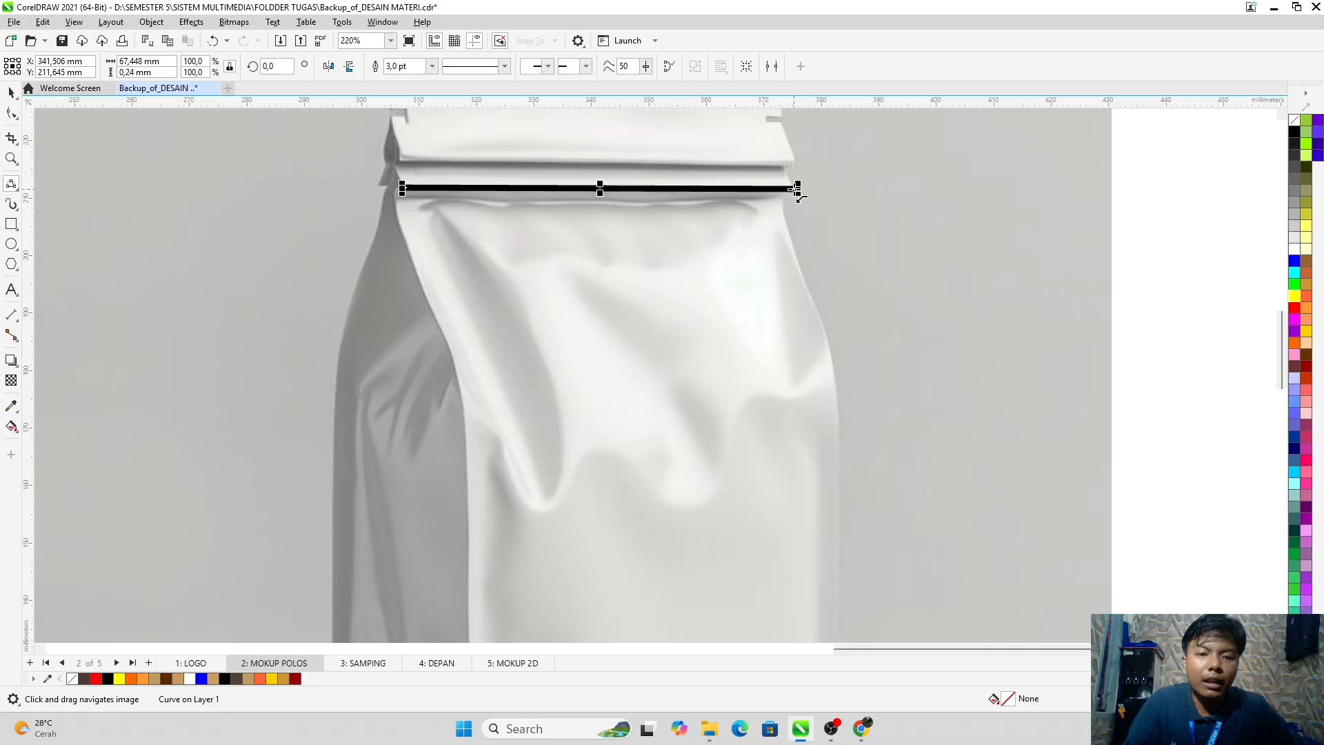
# Step: Continue from the seal line's right end with two curved segments tracing the bag's right shoulder
pyautogui.click(797, 189)
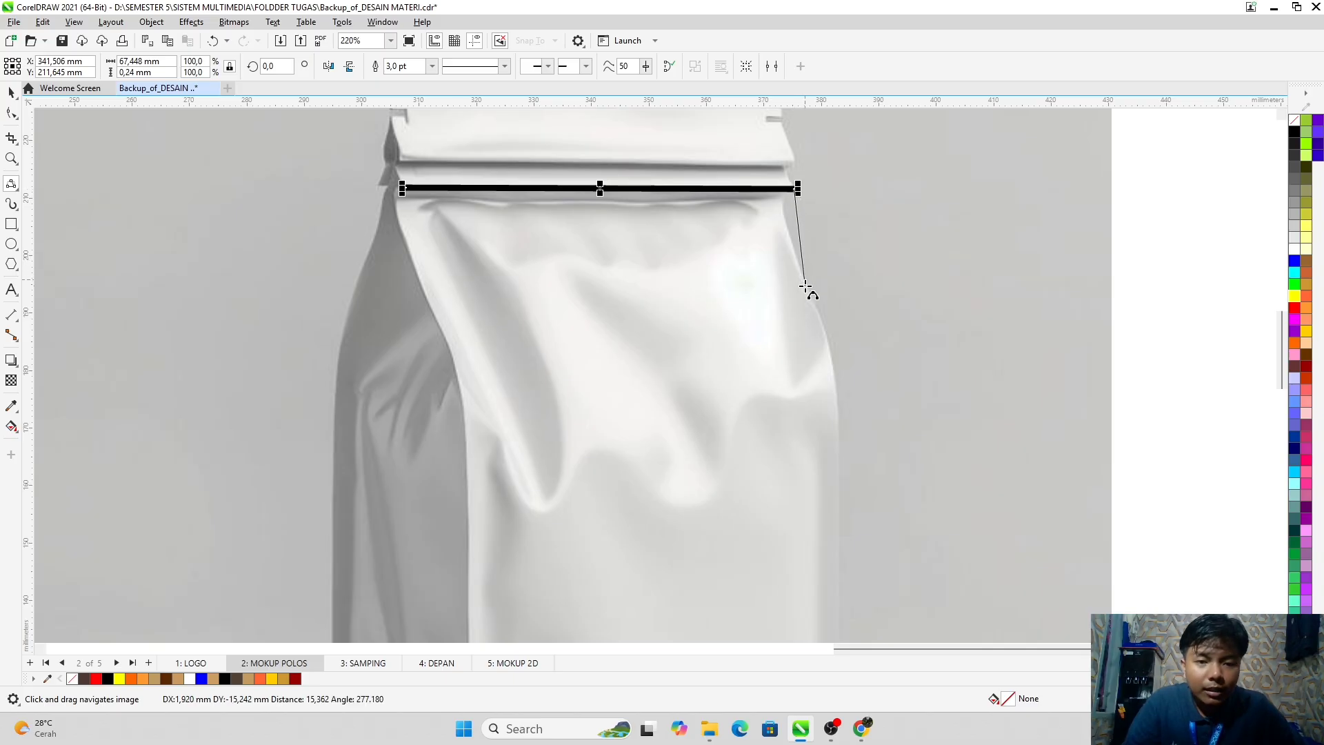
pyautogui.moveTo(806, 285); pyautogui.dragTo(787, 208)
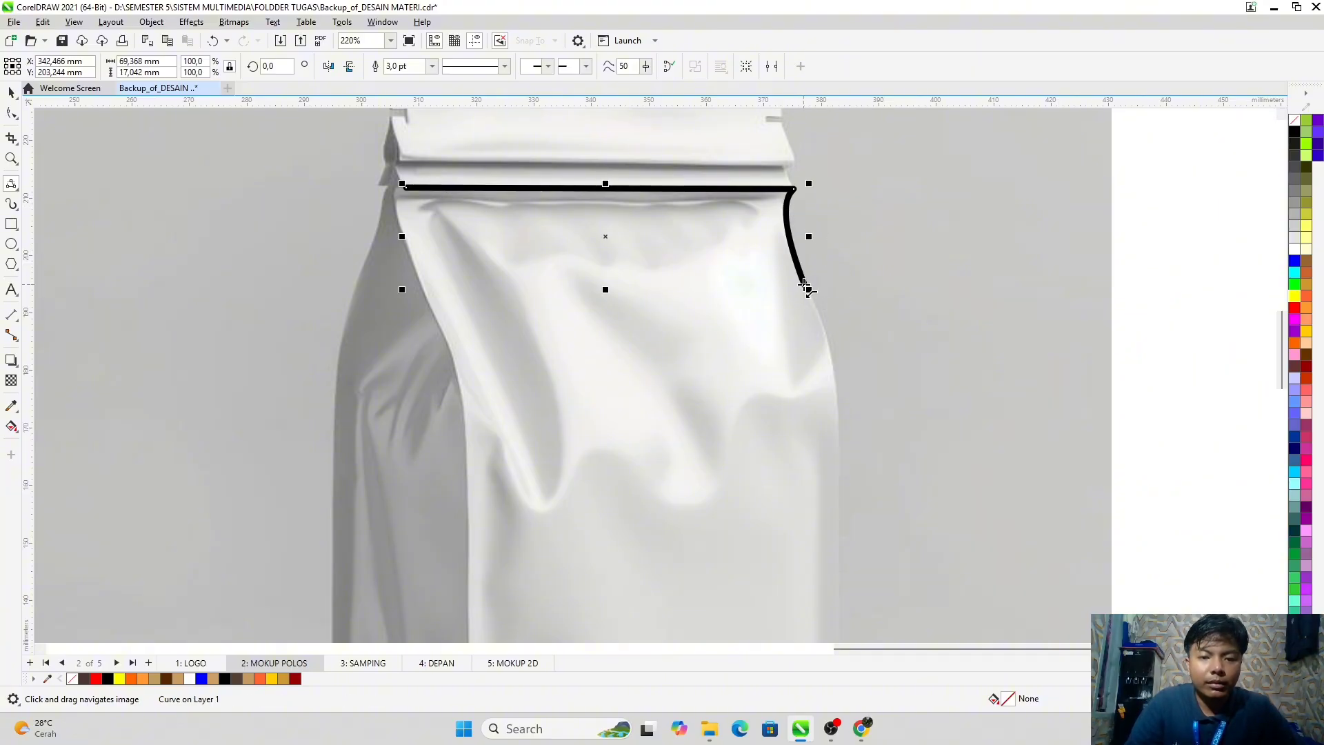
pyautogui.moveTo(806, 286); pyautogui.dragTo(872, 266)
pyautogui.scroll(-2, 848, 381)
pyautogui.hscroll(-1, 845, 384)
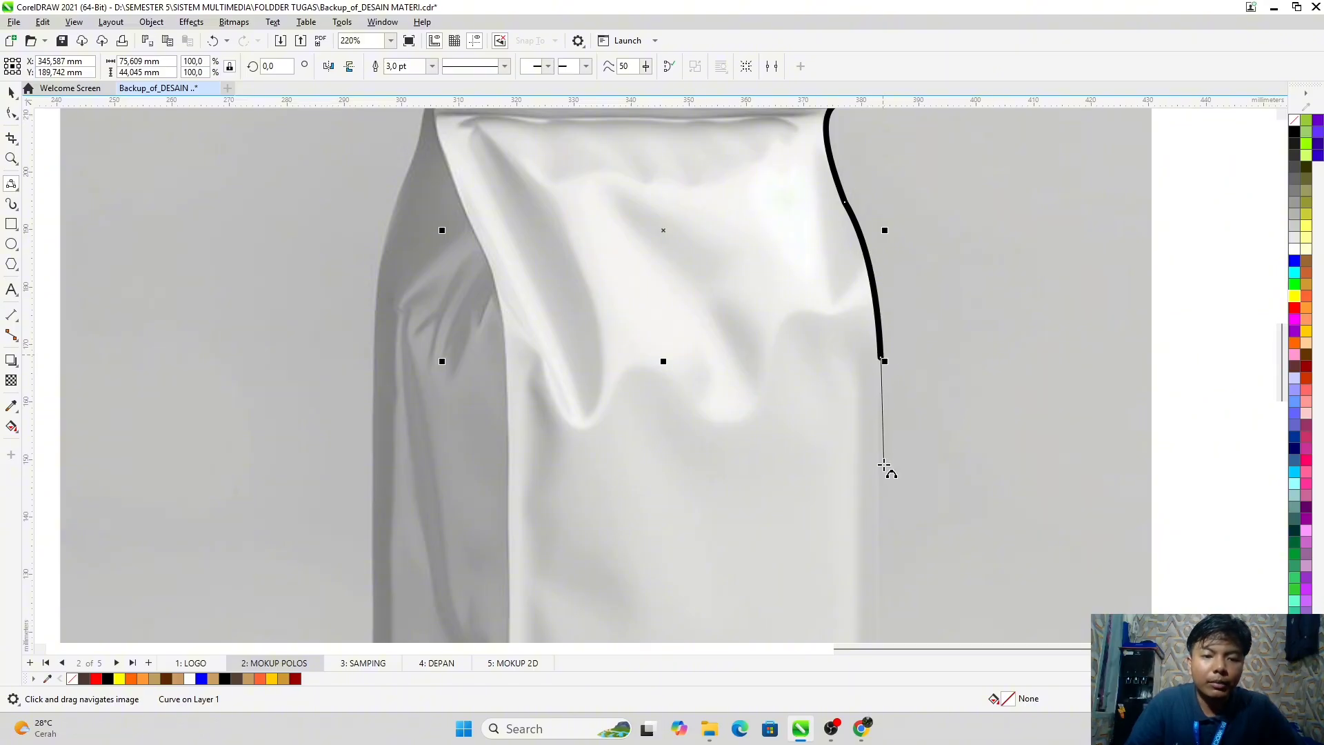
# Step: Extend the outline straight down the bag's right edge and along the front panel's slightly curved bottom edge to the front corner
pyautogui.scroll(-3, 885, 466)
pyautogui.scroll(-2, 885, 466)
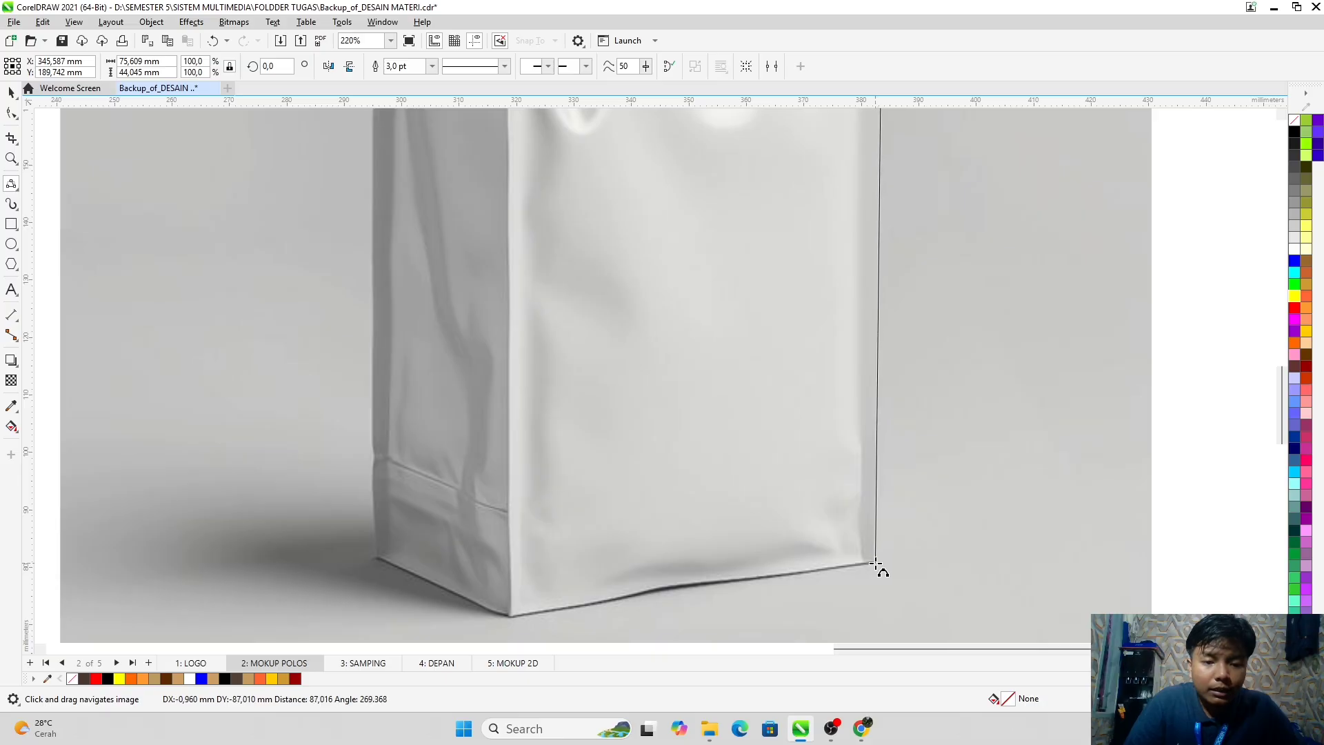
pyautogui.click(875, 563)
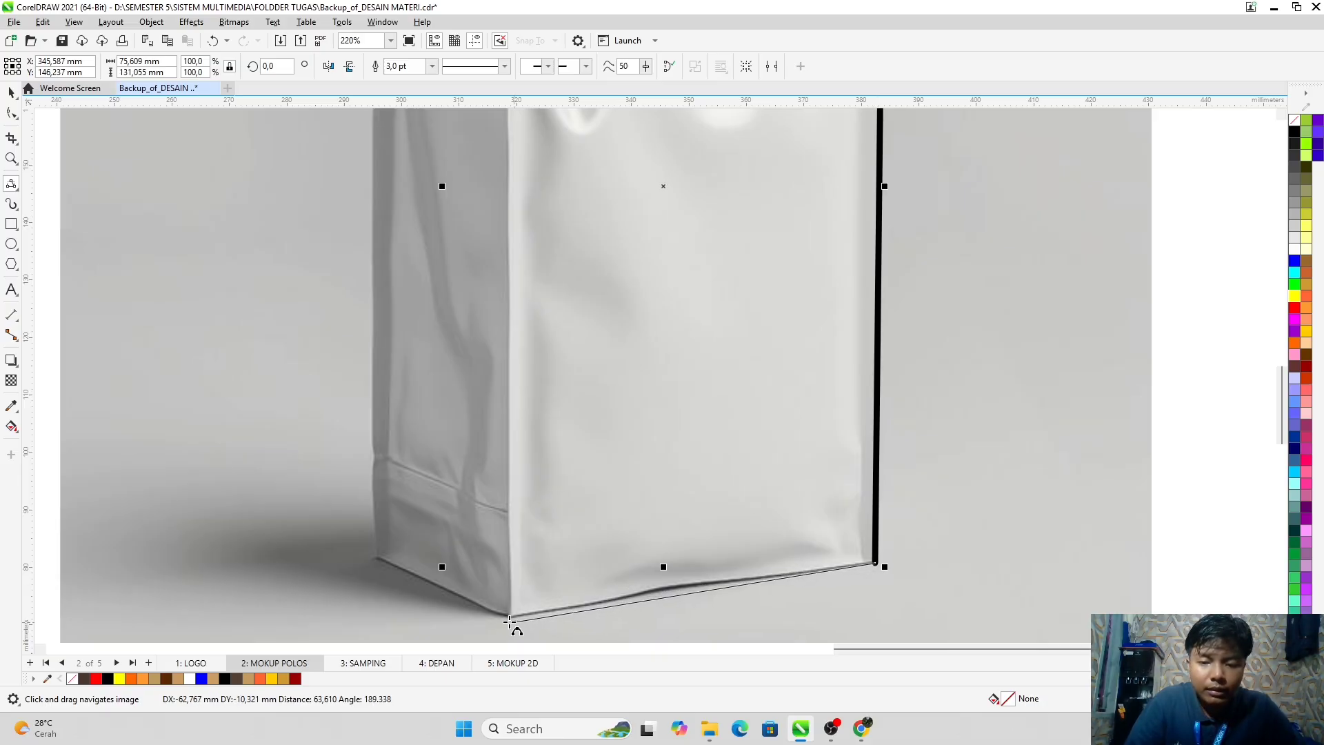
pyautogui.click(507, 615)
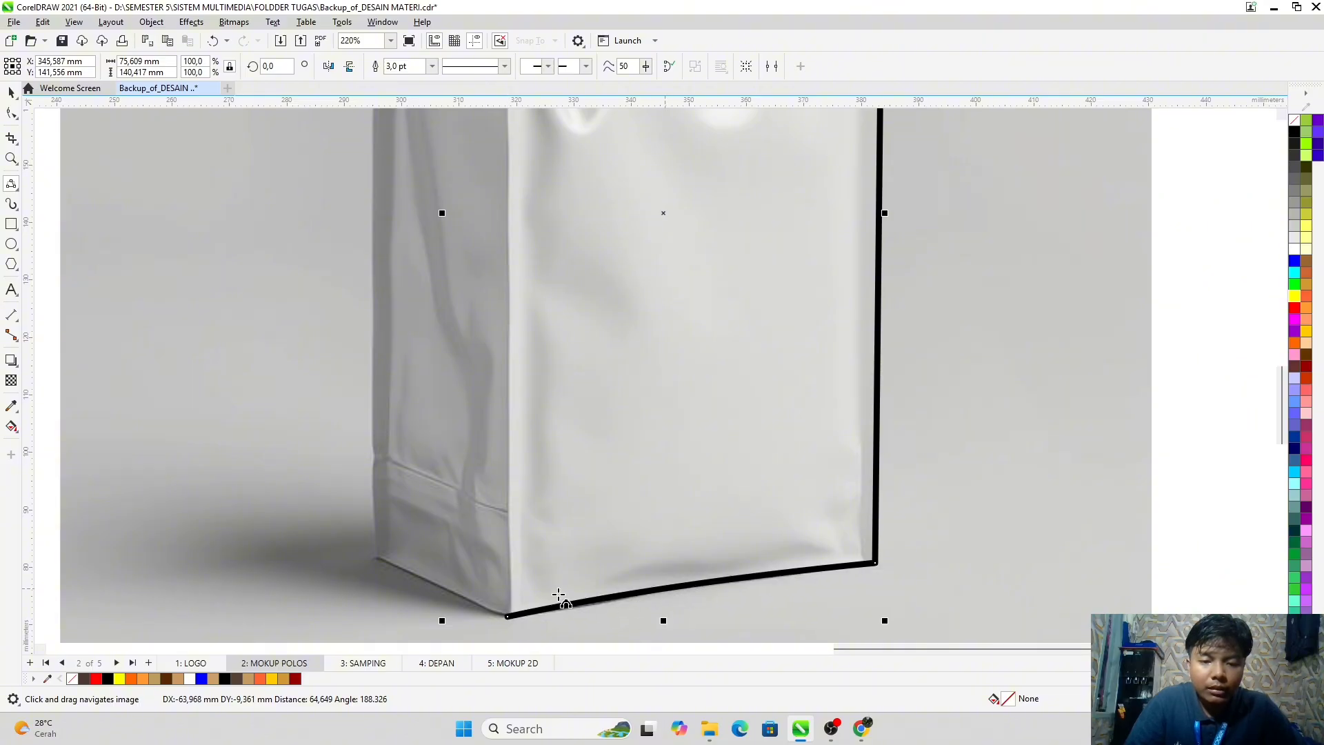
# Step: Continue the outline along the side panel's bottom edge and about 90.8 mm straight up the bag's left edge
pyautogui.scroll(3, 666, 589)
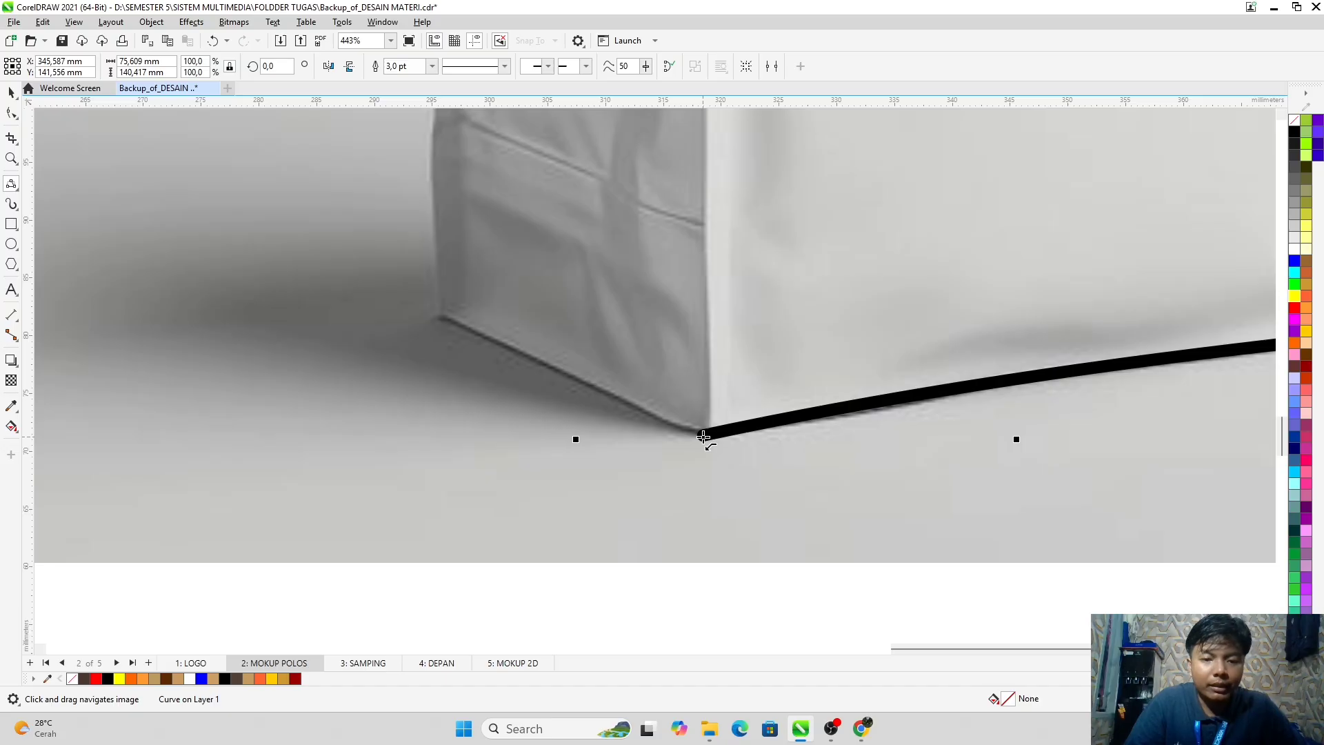
pyautogui.click(704, 437)
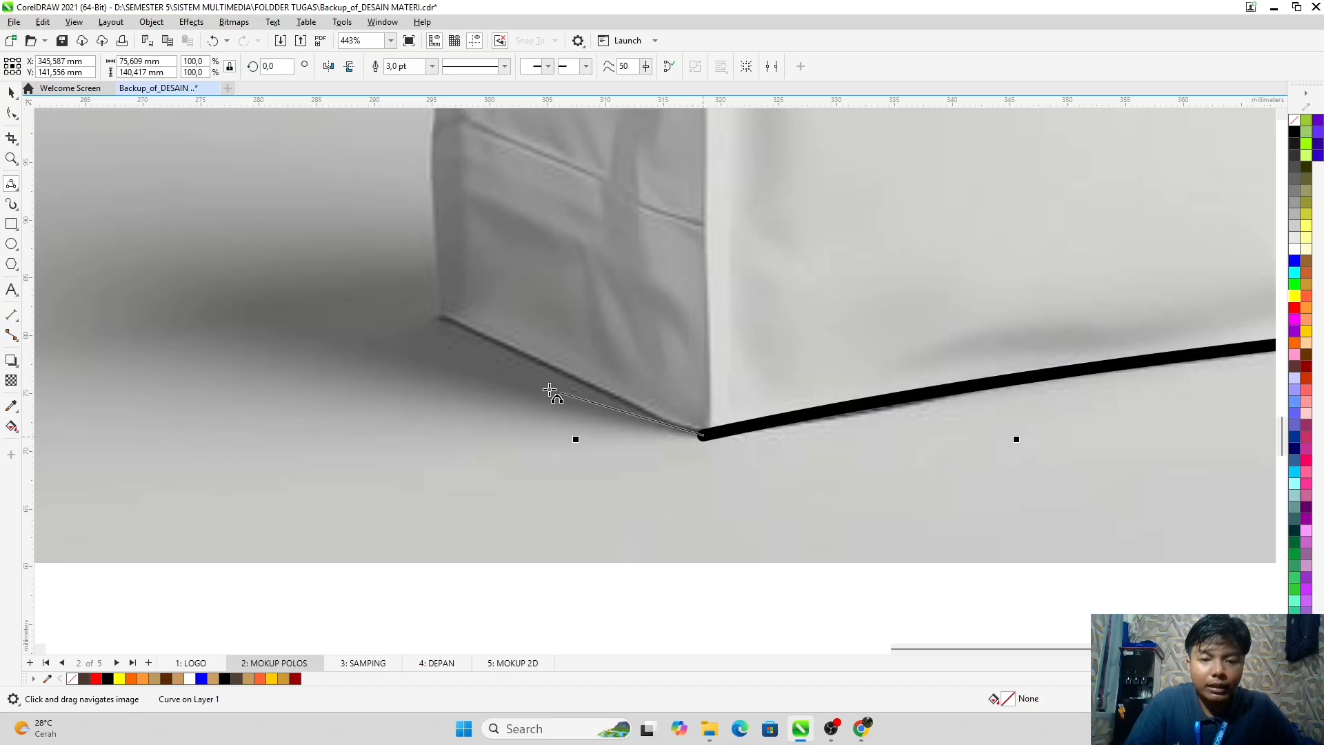
pyautogui.click(437, 317)
pyautogui.scroll(5, 442, 267)
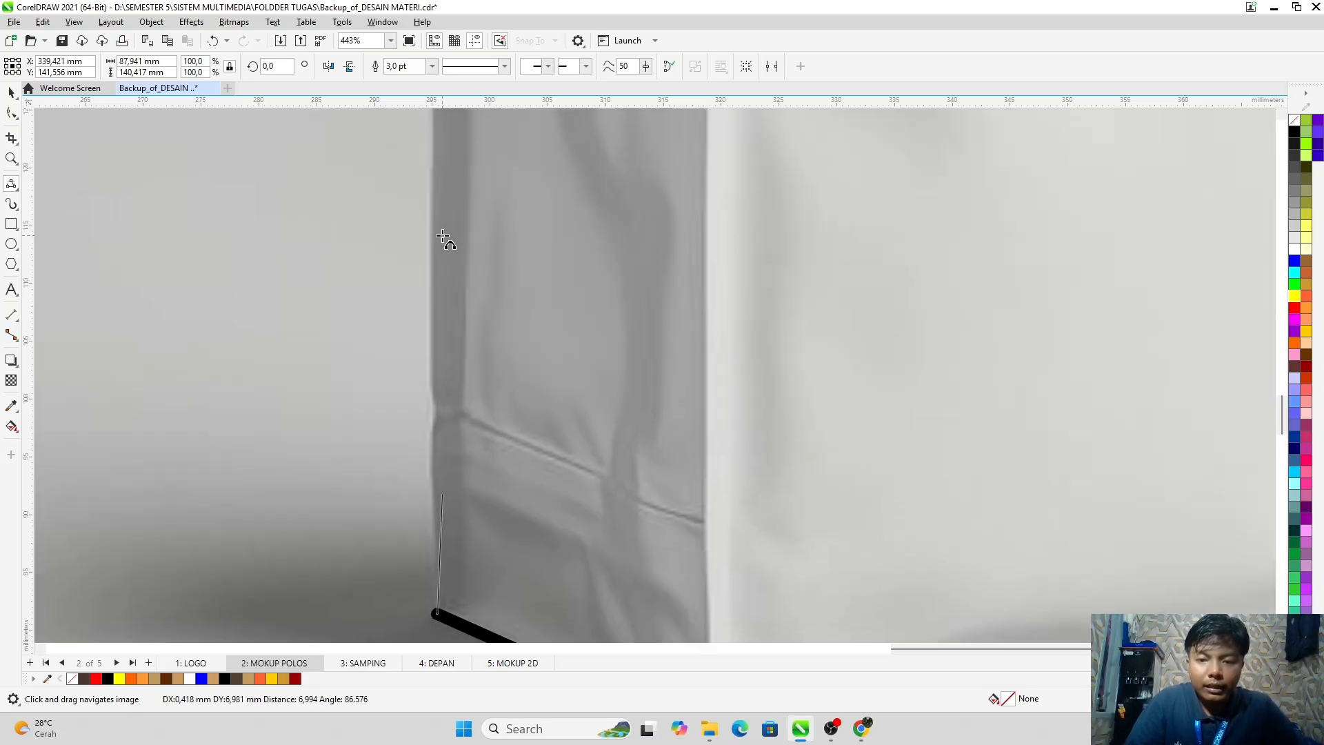
pyautogui.scroll(5, 442, 270)
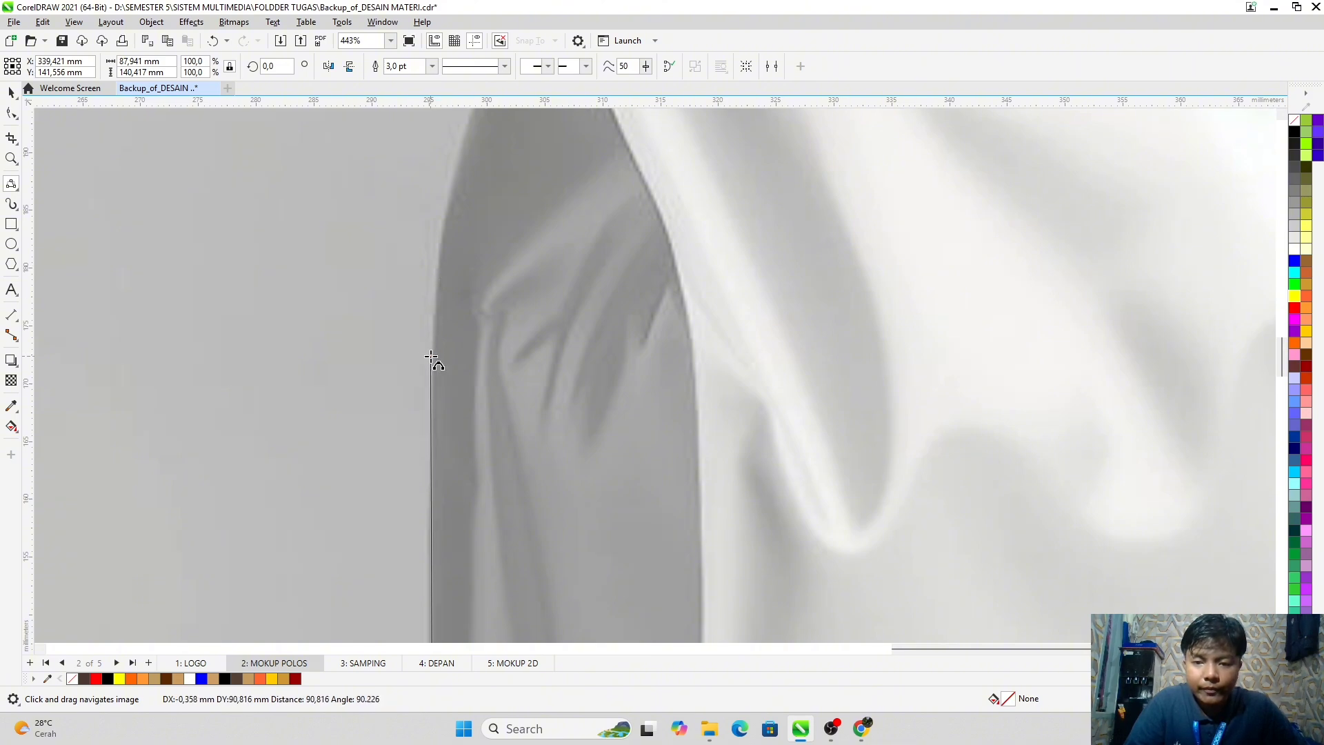
pyautogui.click(431, 356)
# Step: Trace the bag's left shoulder with two curved segments leading up toward the seal
pyautogui.scroll(3, 472, 224)
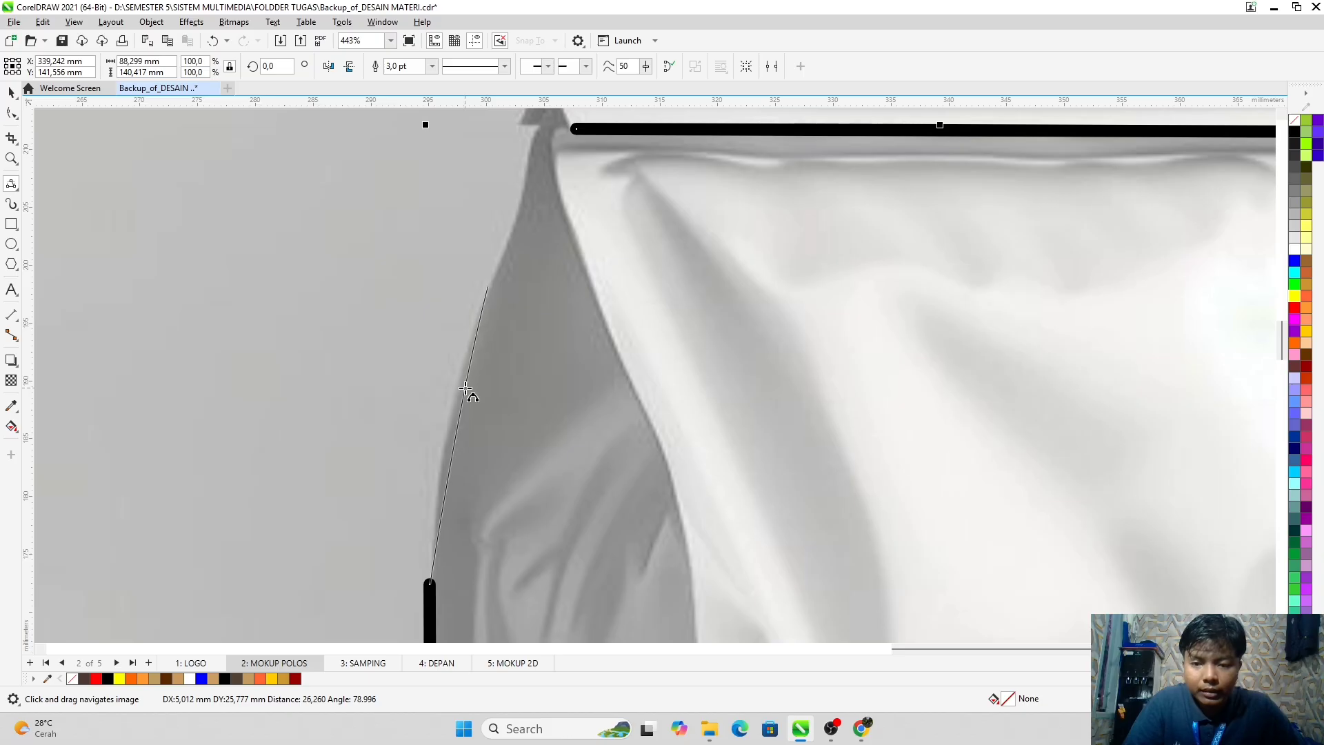
pyautogui.moveTo(466, 389); pyautogui.dragTo(451, 408)
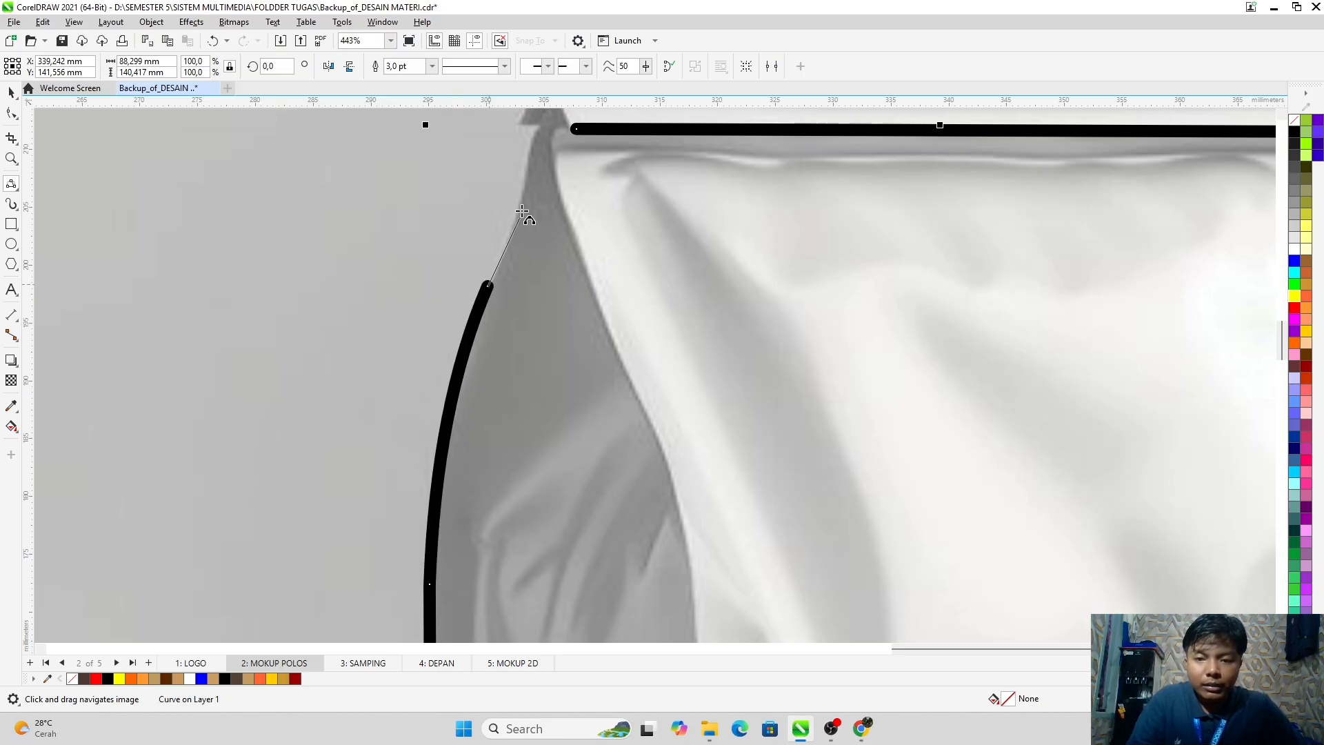
pyautogui.scroll(2, 527, 228)
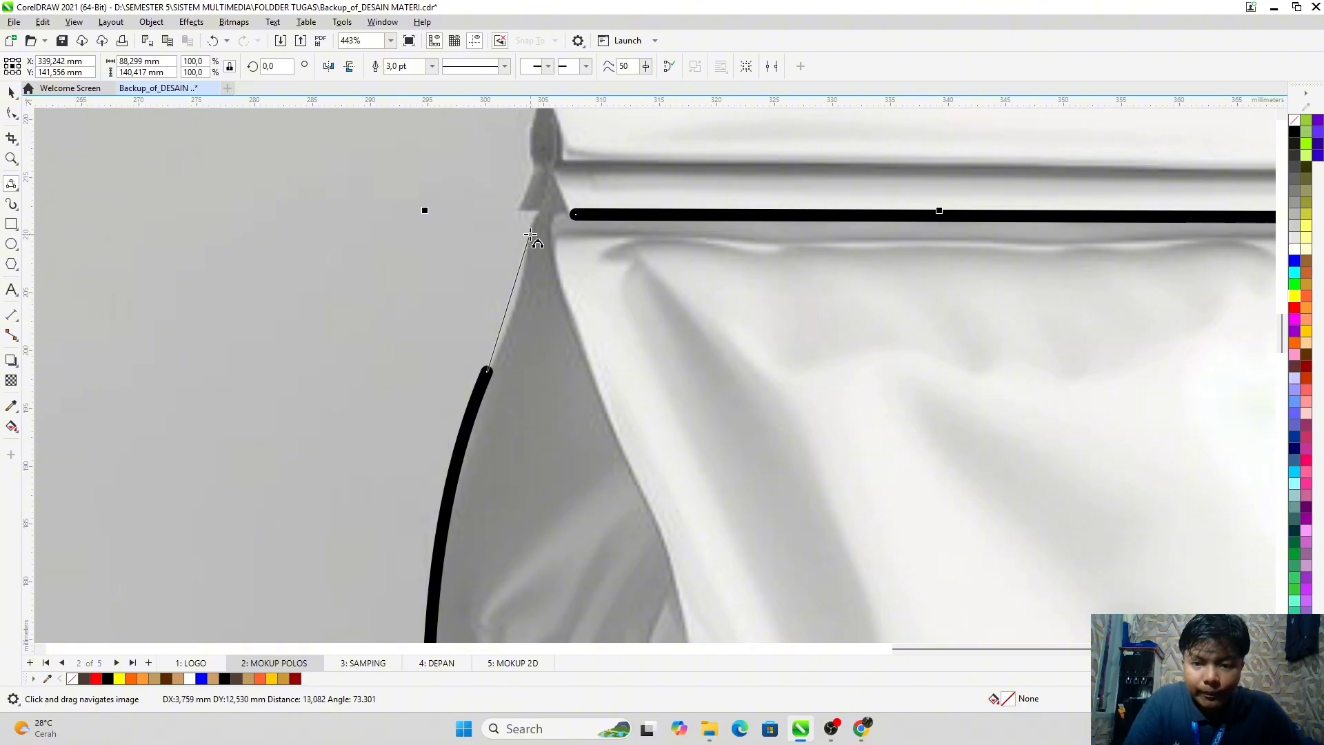
pyautogui.moveTo(528, 260)
pyautogui.mouseDown()
pyautogui.moveTo(514, 313)
pyautogui.moveTo(542, 333)
pyautogui.moveTo(513, 316)
pyautogui.mouseUp()
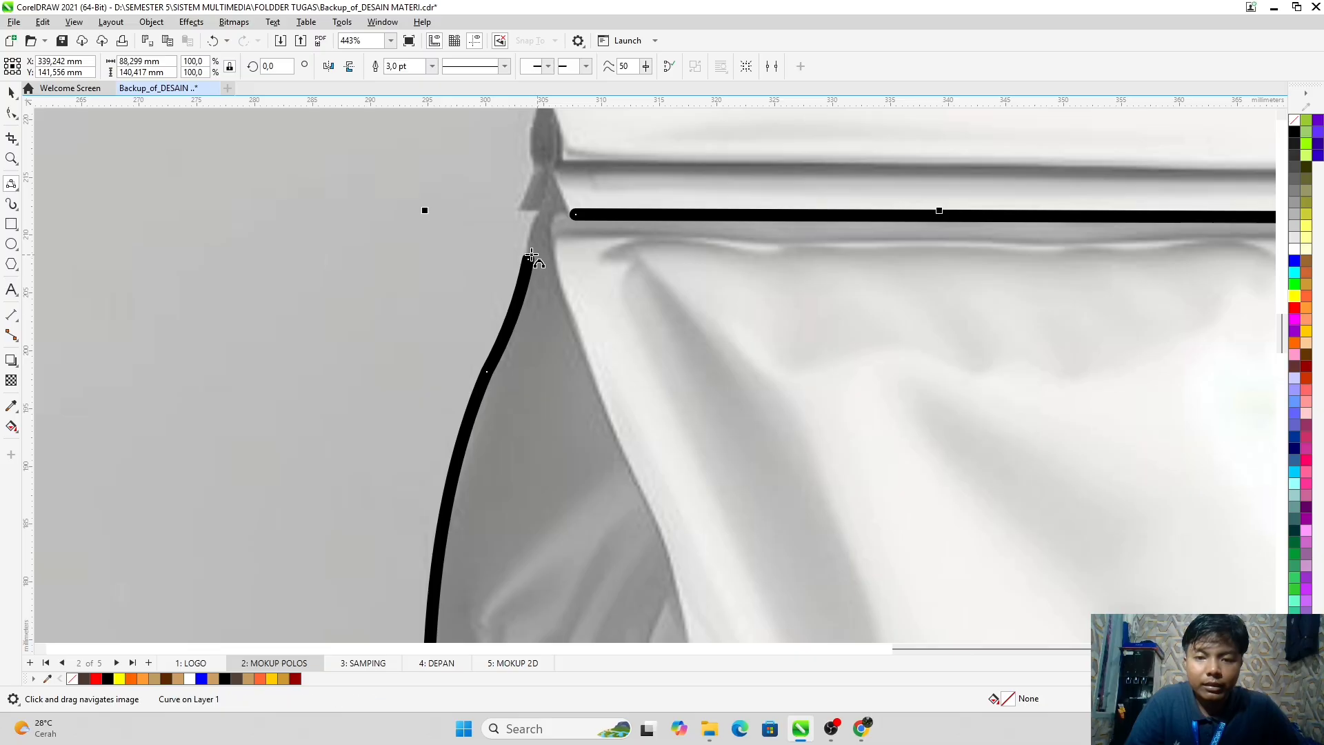
# Step: Extend the left shoulder curve up to the seal fold and close the outline at the seal line's starting point
pyautogui.scroll(-1, 526, 260)
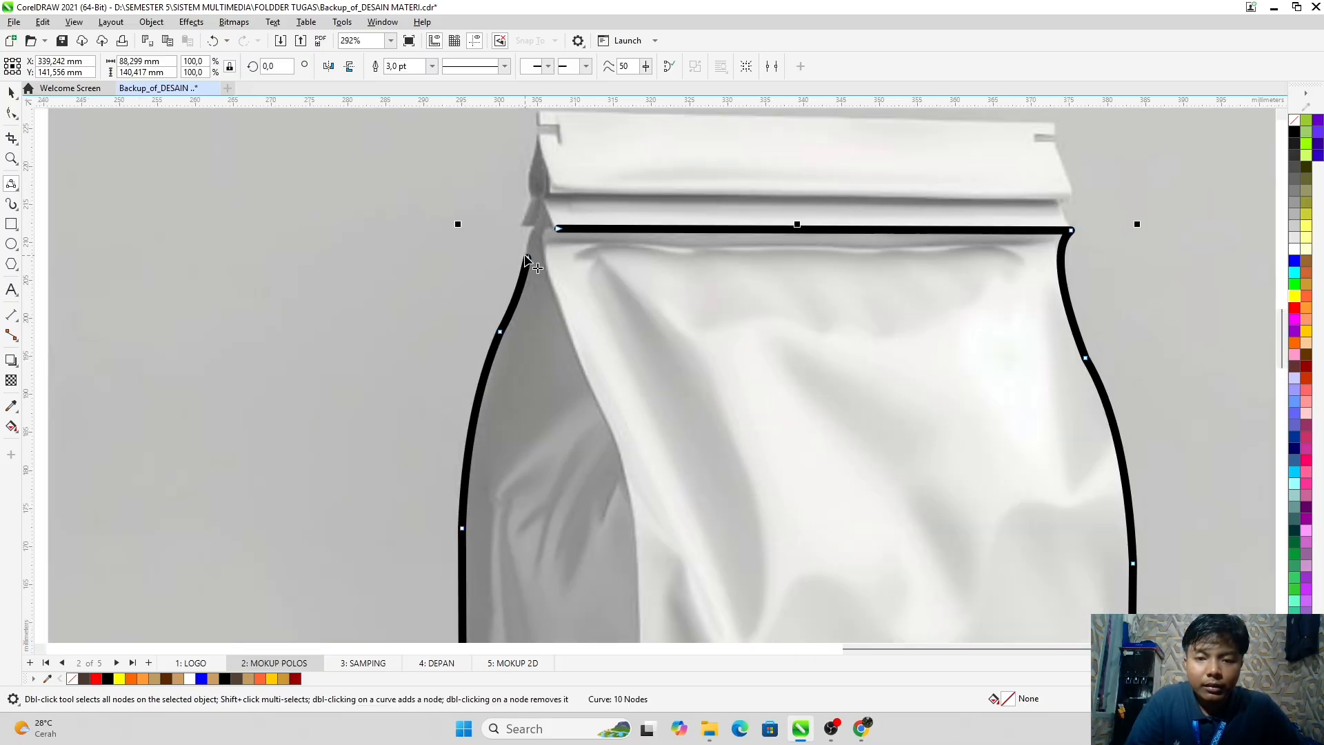
pyautogui.scroll(4, 526, 261)
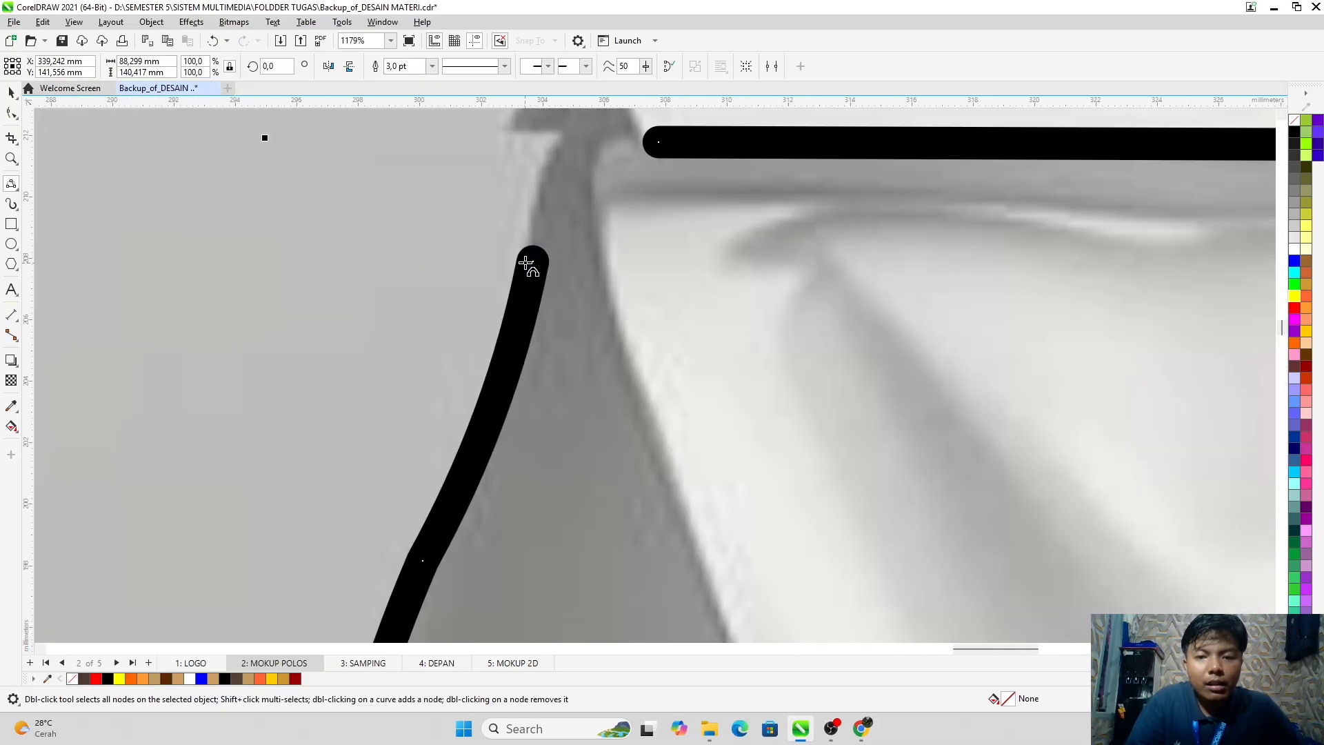
pyautogui.scroll(-2, 526, 260)
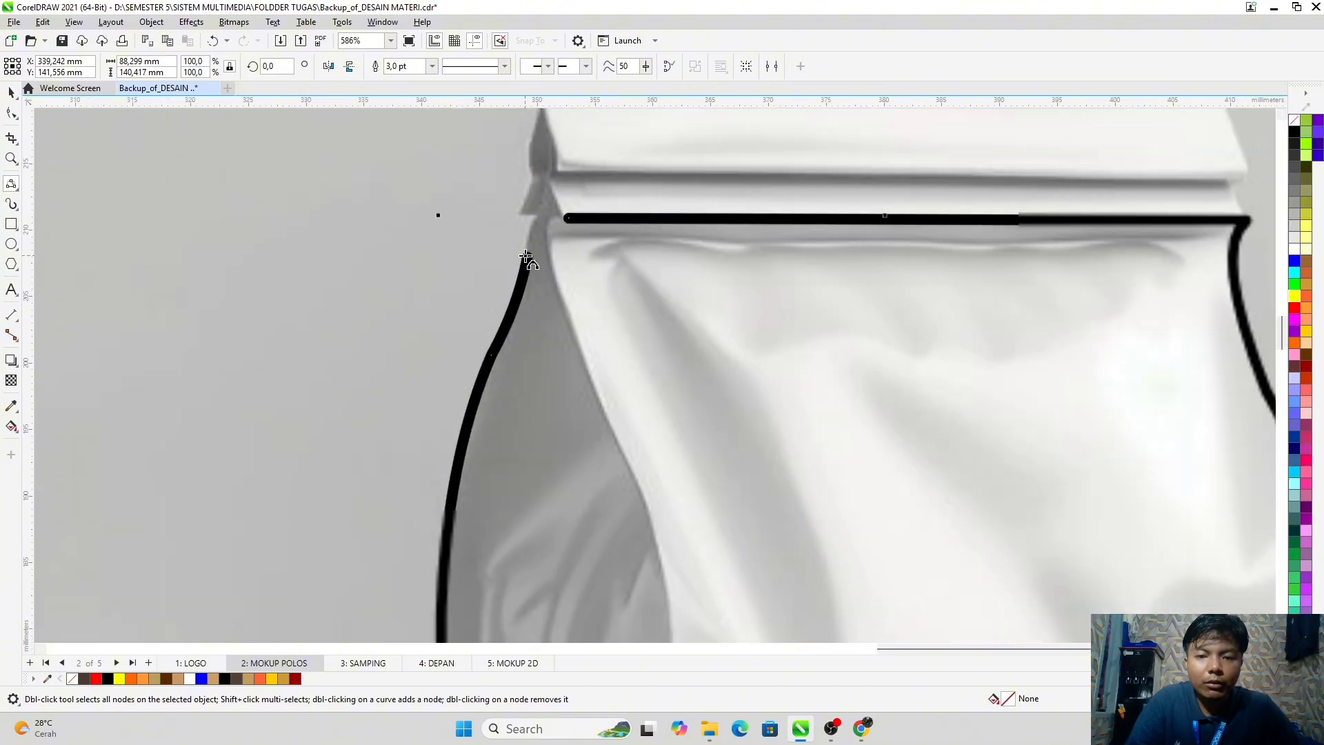
pyautogui.scroll(-1, 526, 260)
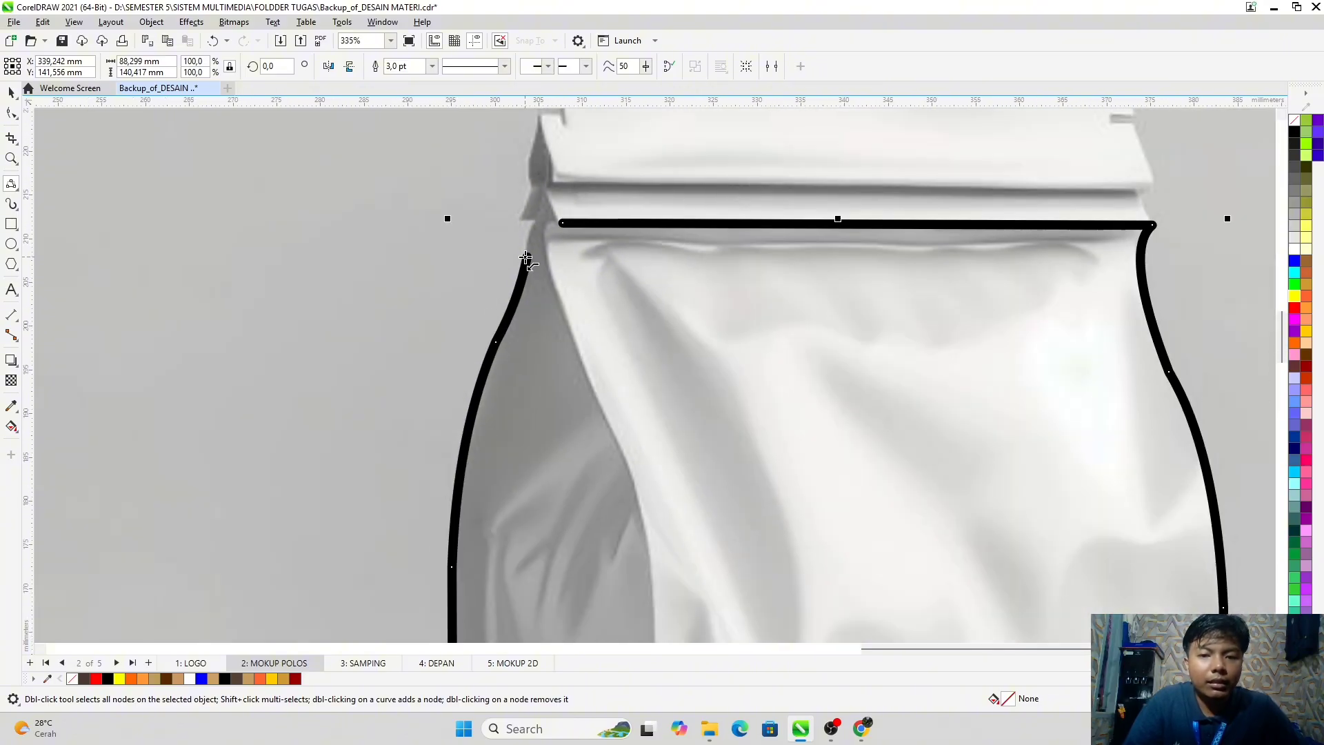
pyautogui.moveTo(526, 261); pyautogui.dragTo(536, 217)
pyautogui.scroll(1, 537, 219)
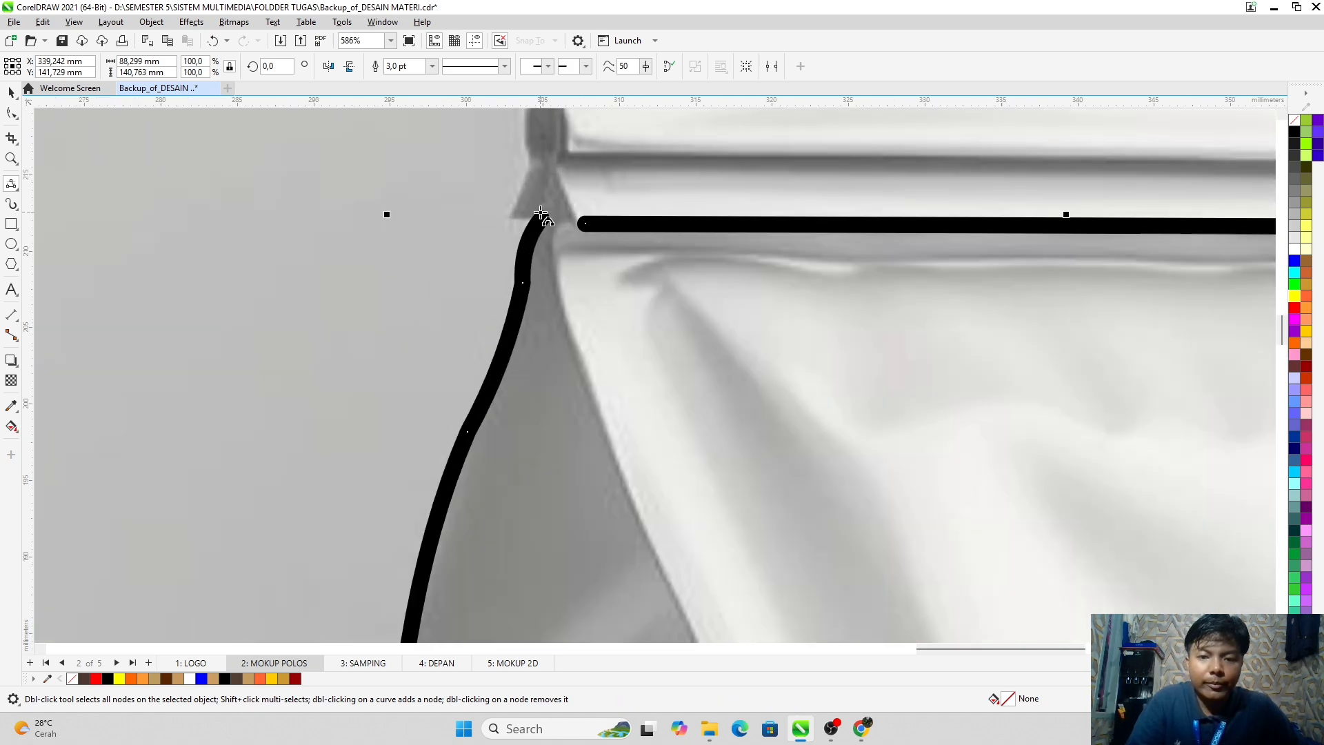
pyautogui.scroll(-1, 542, 214)
pyautogui.scroll(-1, 541, 212)
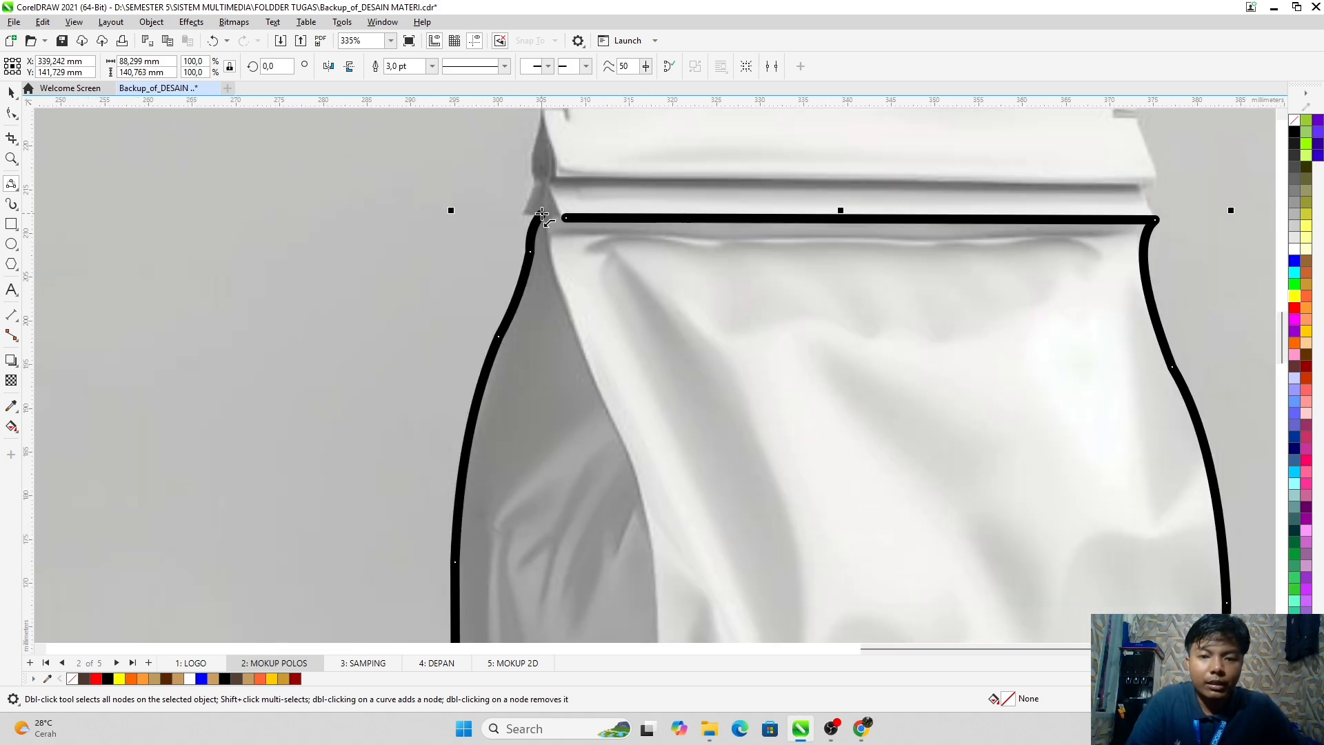
pyautogui.moveTo(542, 213); pyautogui.dragTo(565, 218)
pyautogui.scroll(-4, 644, 242)
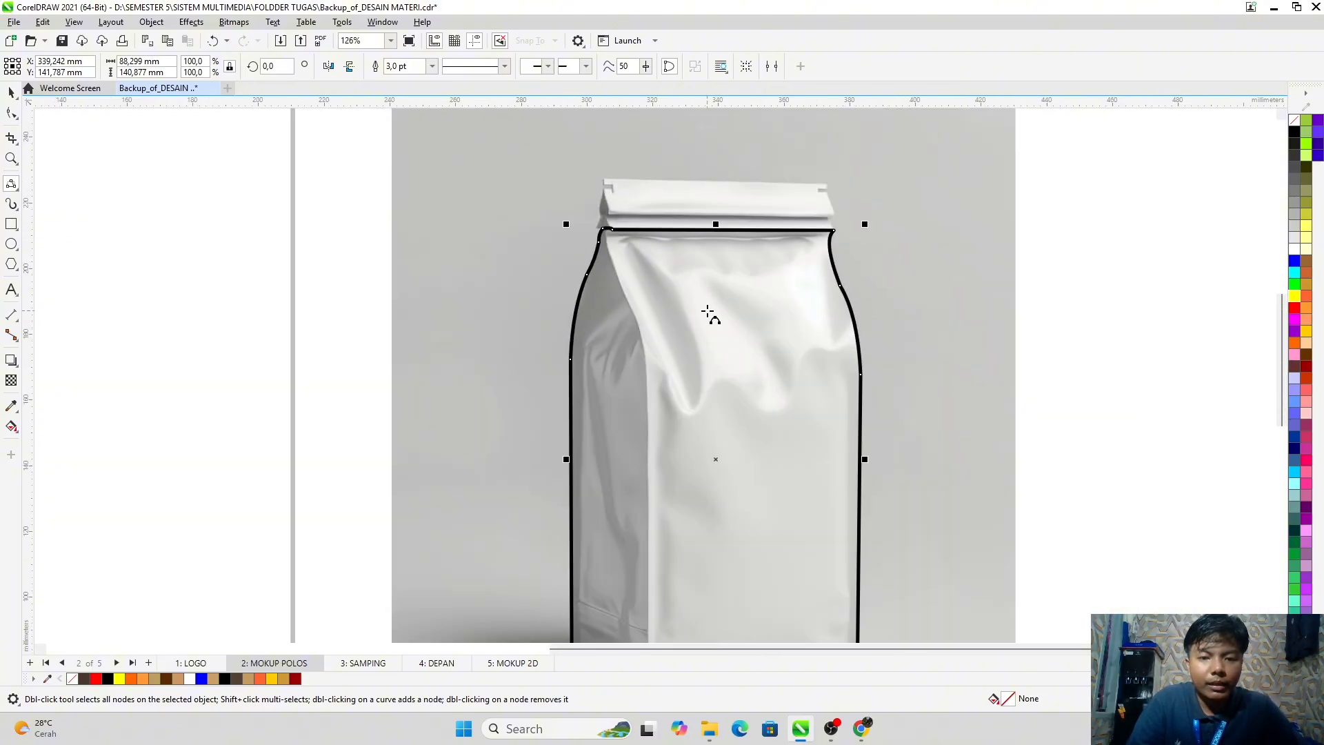
# Step: Fill the closed bag outline with green (R:0 G:255 B:0) as a test and remove the fill
pyautogui.scroll(-2, 703, 276)
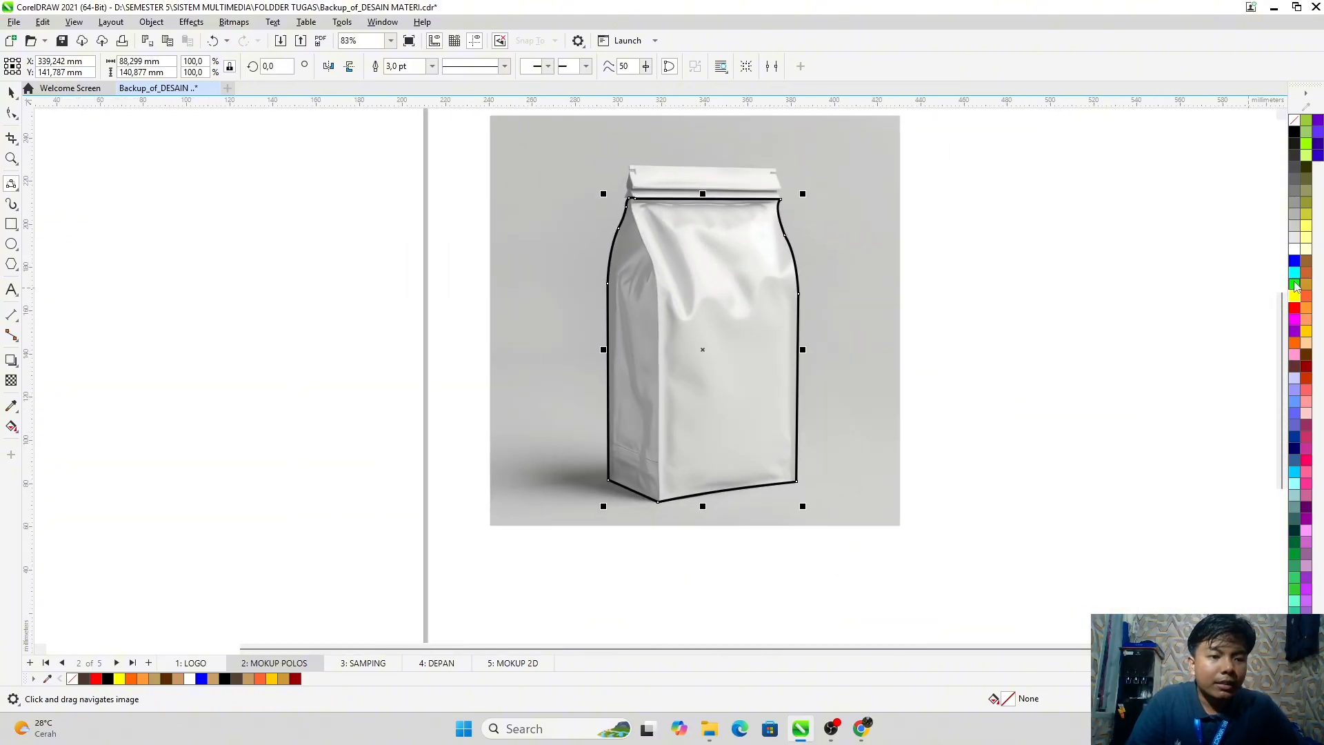
pyautogui.click(1294, 285)
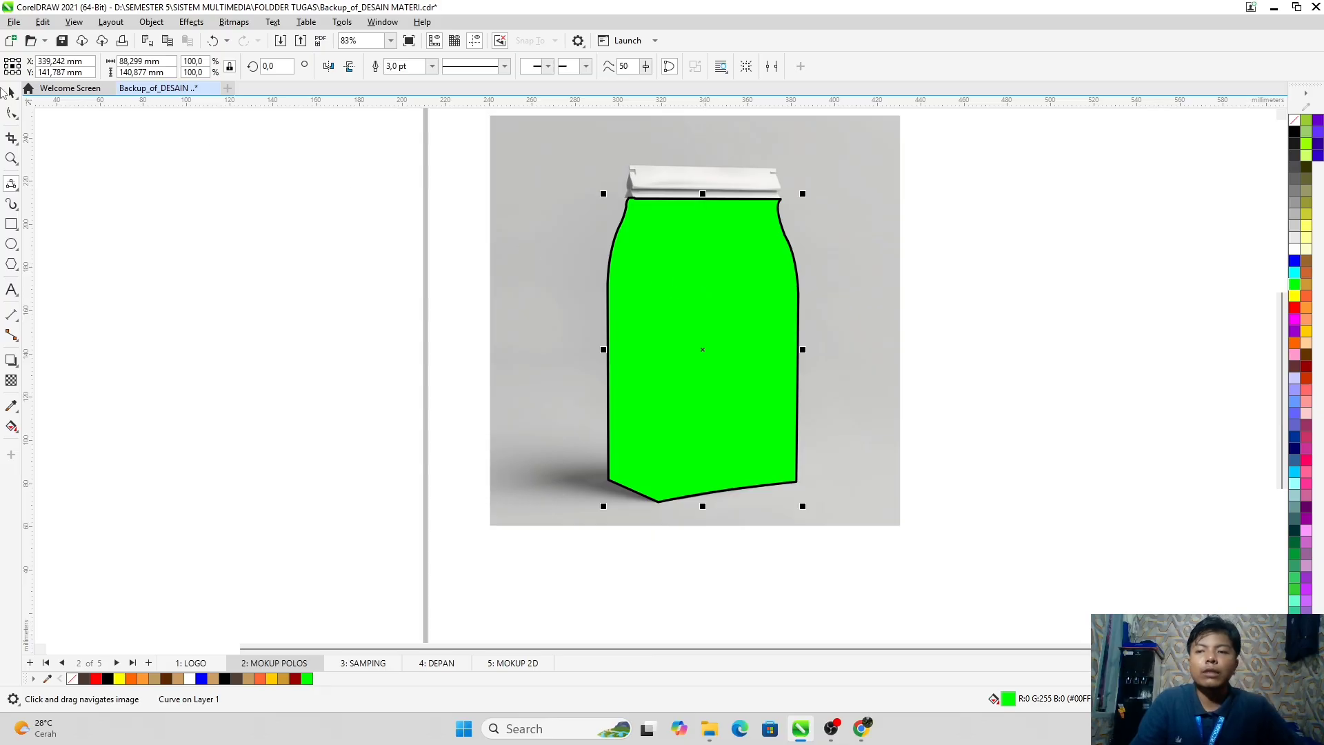
pyautogui.click(10, 91)
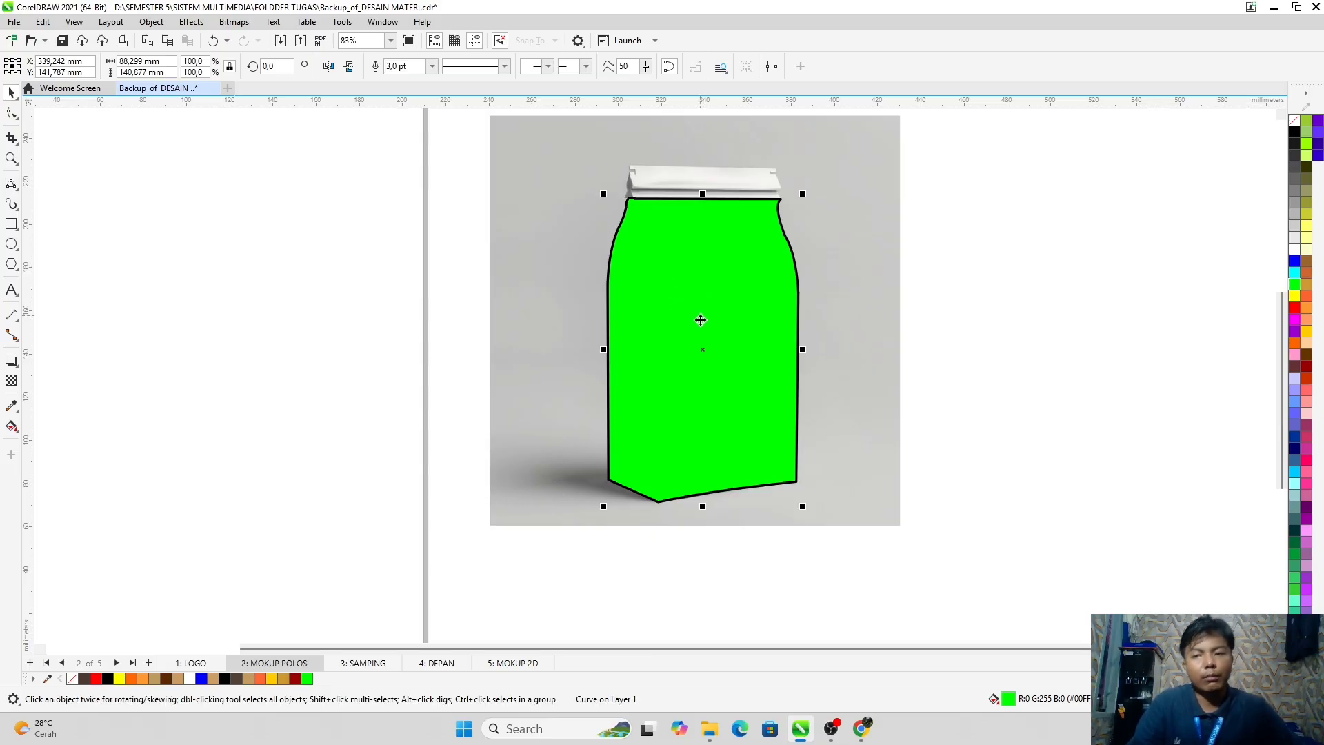
pyautogui.scroll(-1, 701, 321)
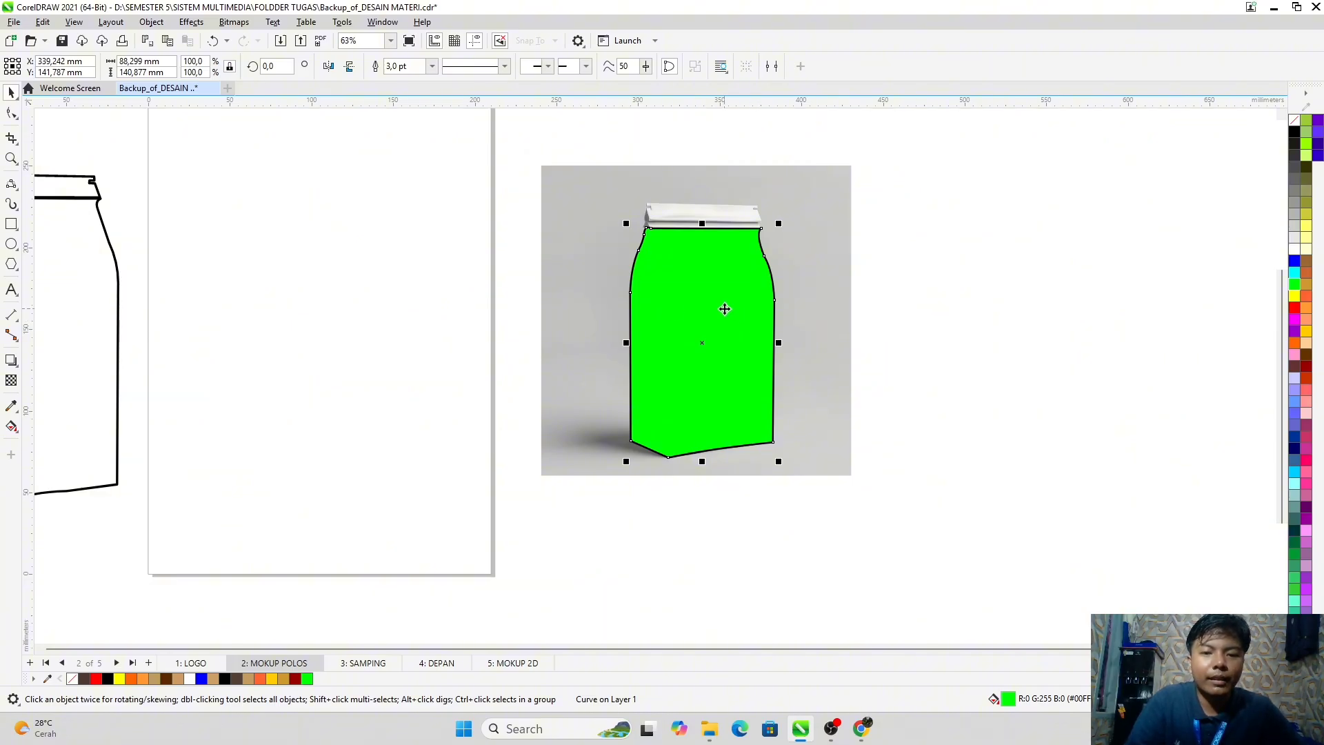
pyautogui.scroll(-2, 724, 309)
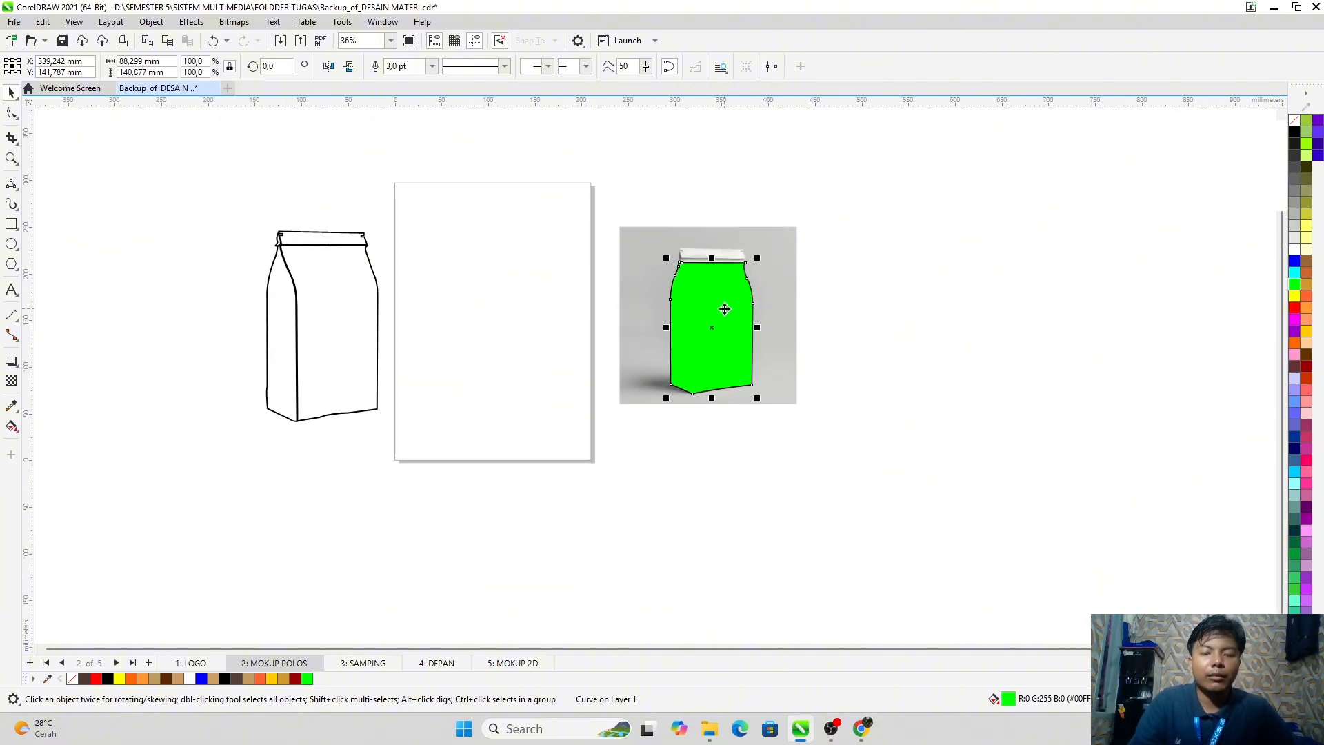
pyautogui.scroll(3, 725, 309)
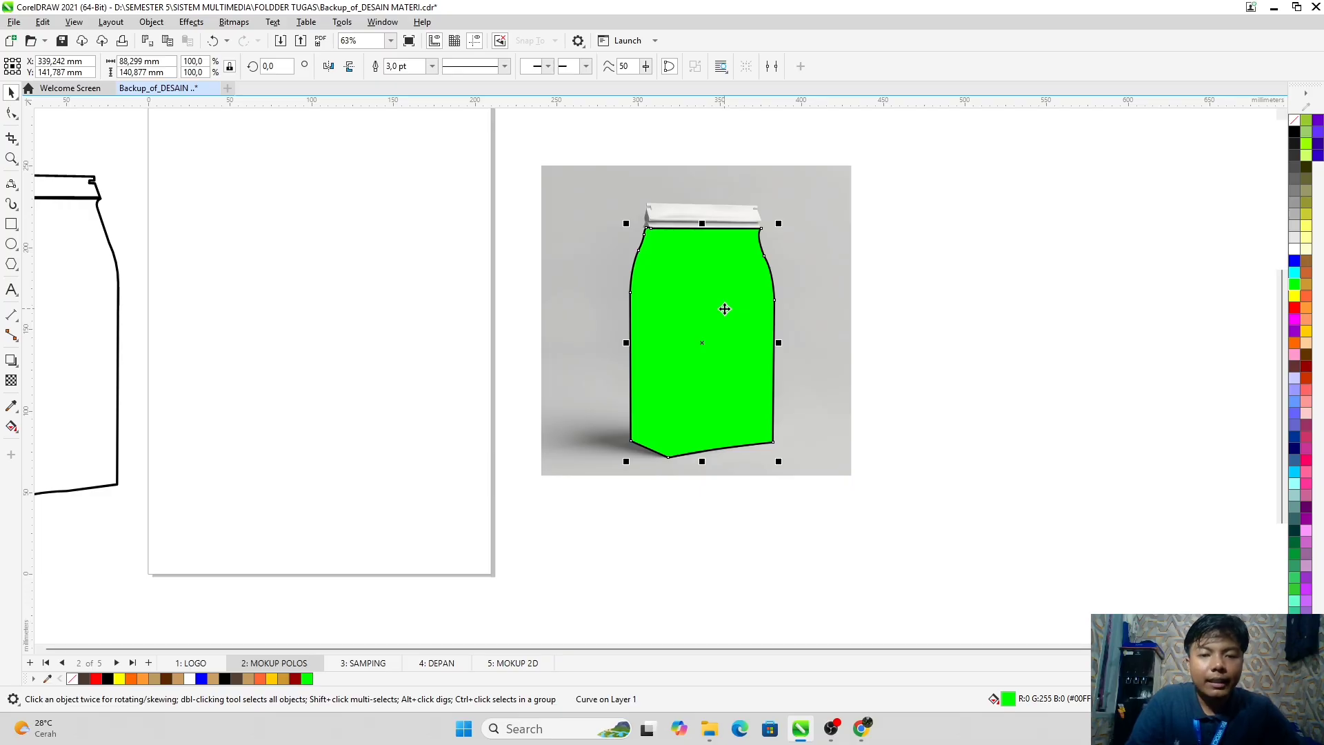
pyautogui.click(1296, 121)
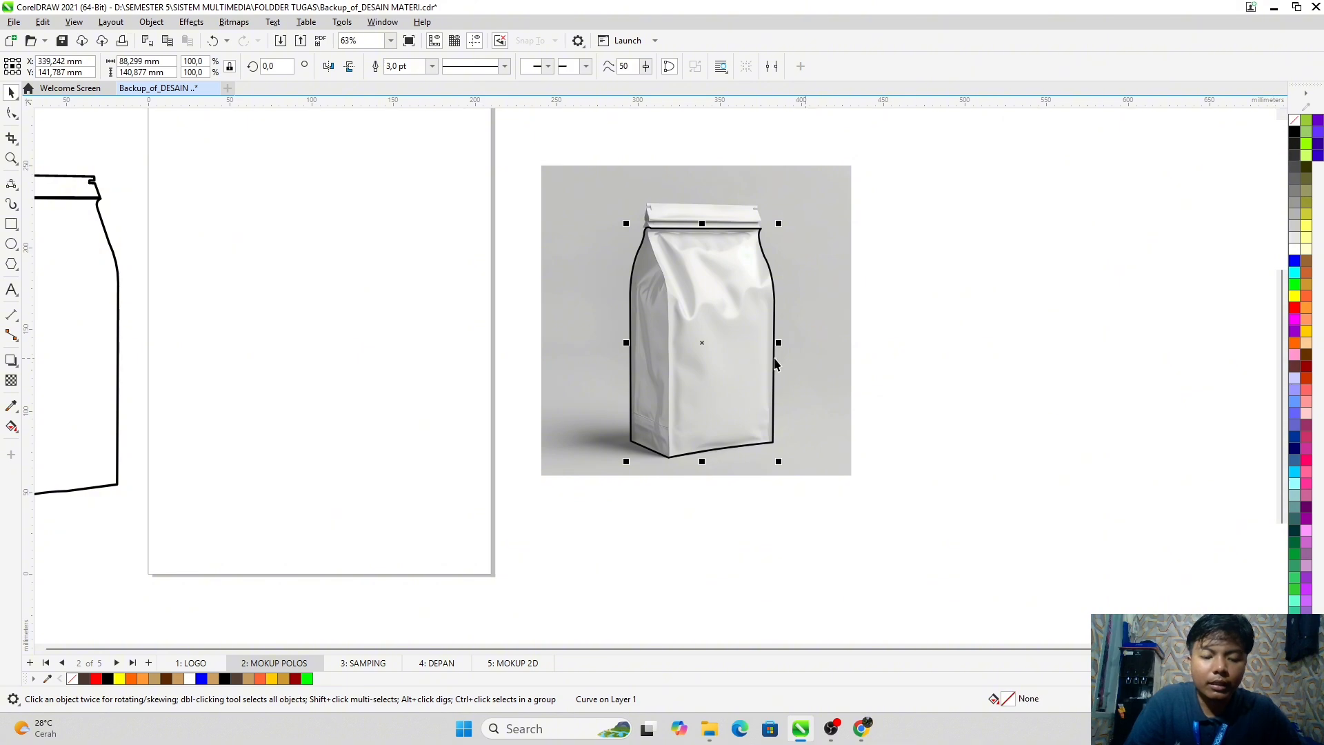
# Step: Move the bag outline off the reference photo, centre it on the page, and deselect it
pyautogui.moveTo(701, 315); pyautogui.dragTo(997, 317)
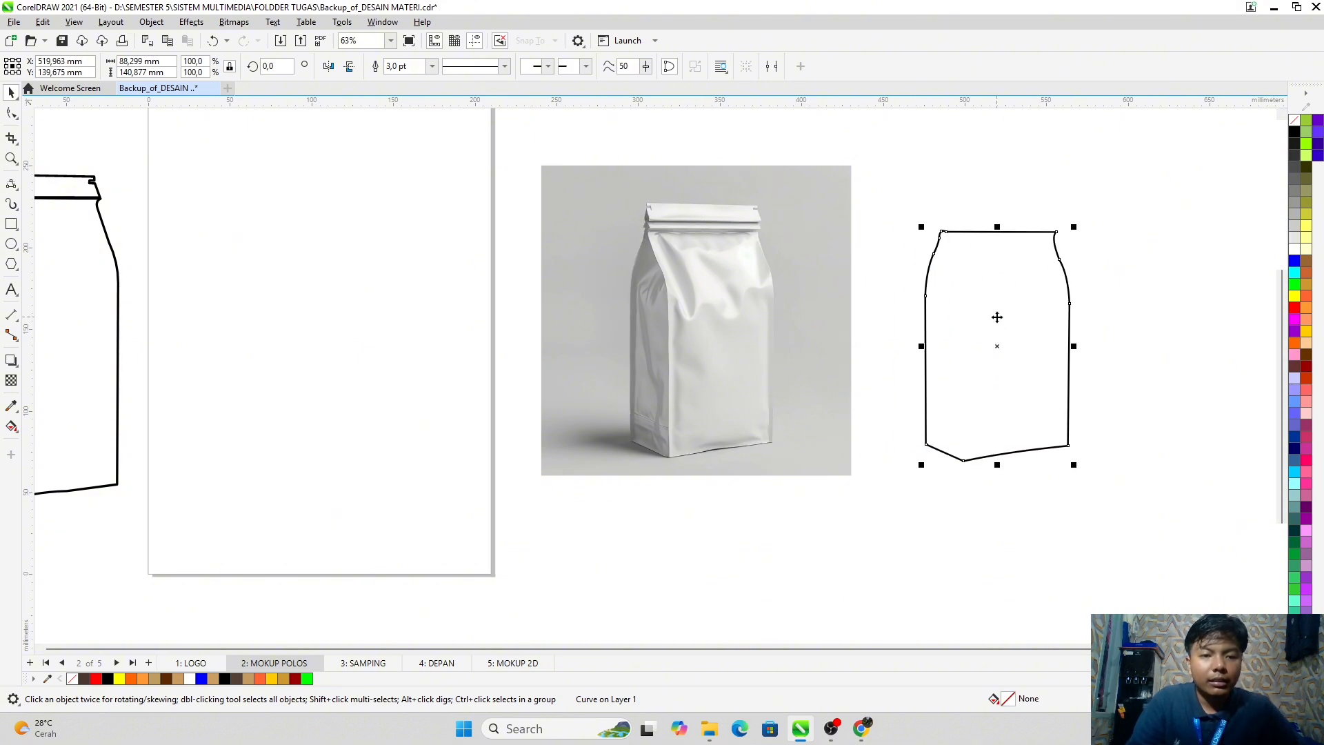
pyautogui.press('p')
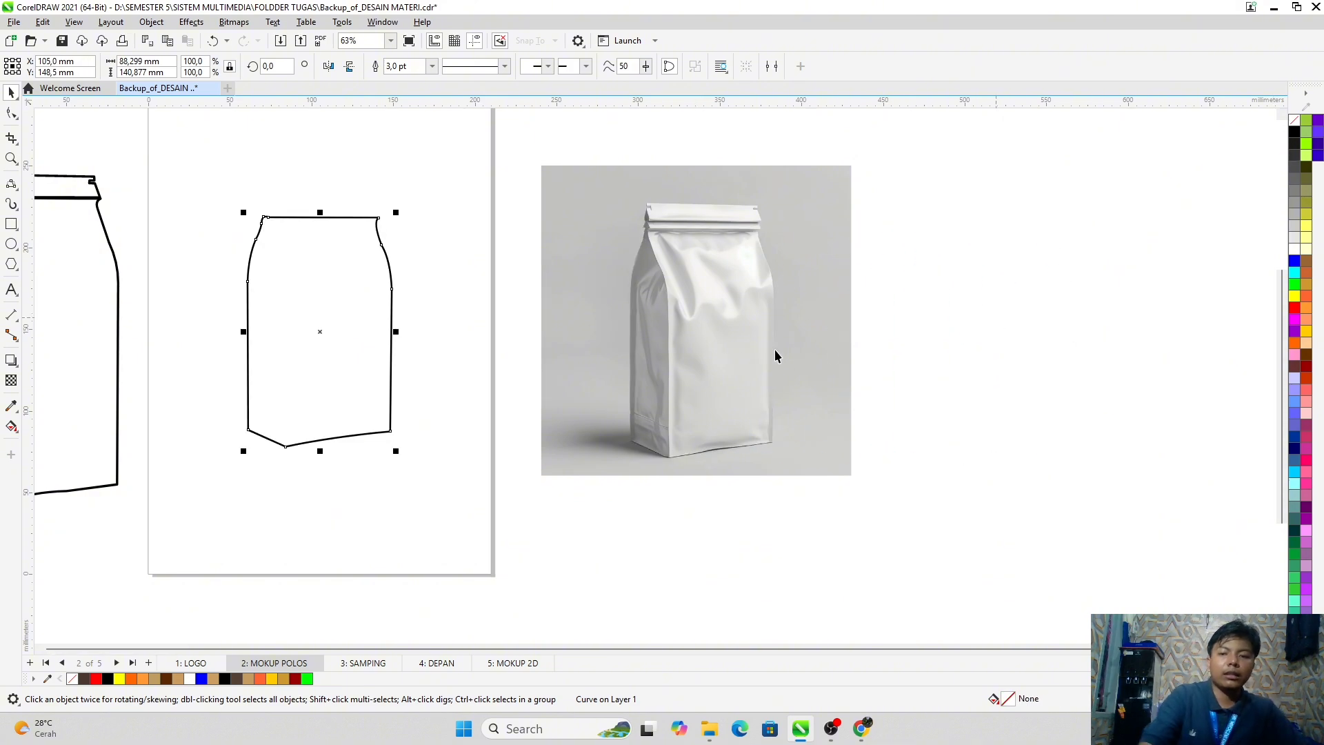
pyautogui.click(1011, 316)
# Step: Trace the fold between side and front panels from the seal down with two 3-Point Curve segments, about 28.9 mm and 21.6 mm long
pyautogui.moveTo(466, 353); pyautogui.dragTo(651, 321)
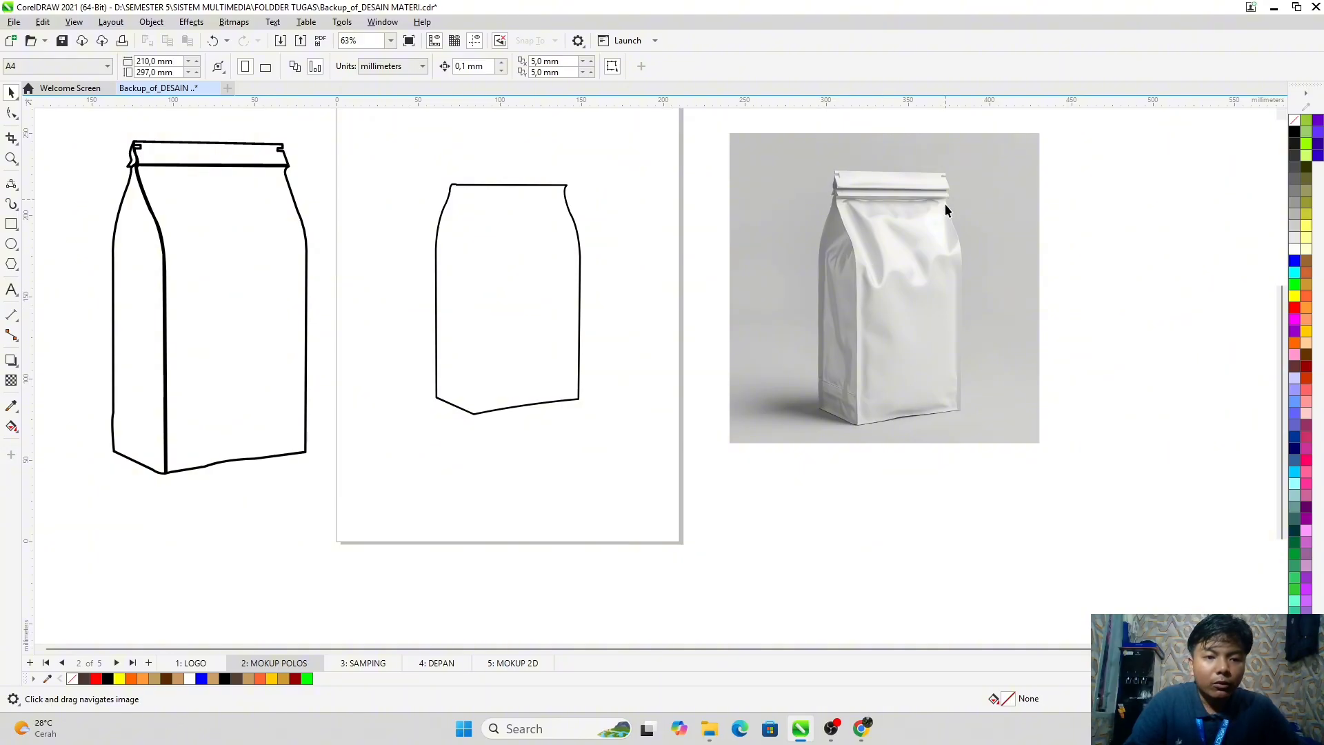
pyautogui.click(11, 182)
pyautogui.scroll(4, 862, 228)
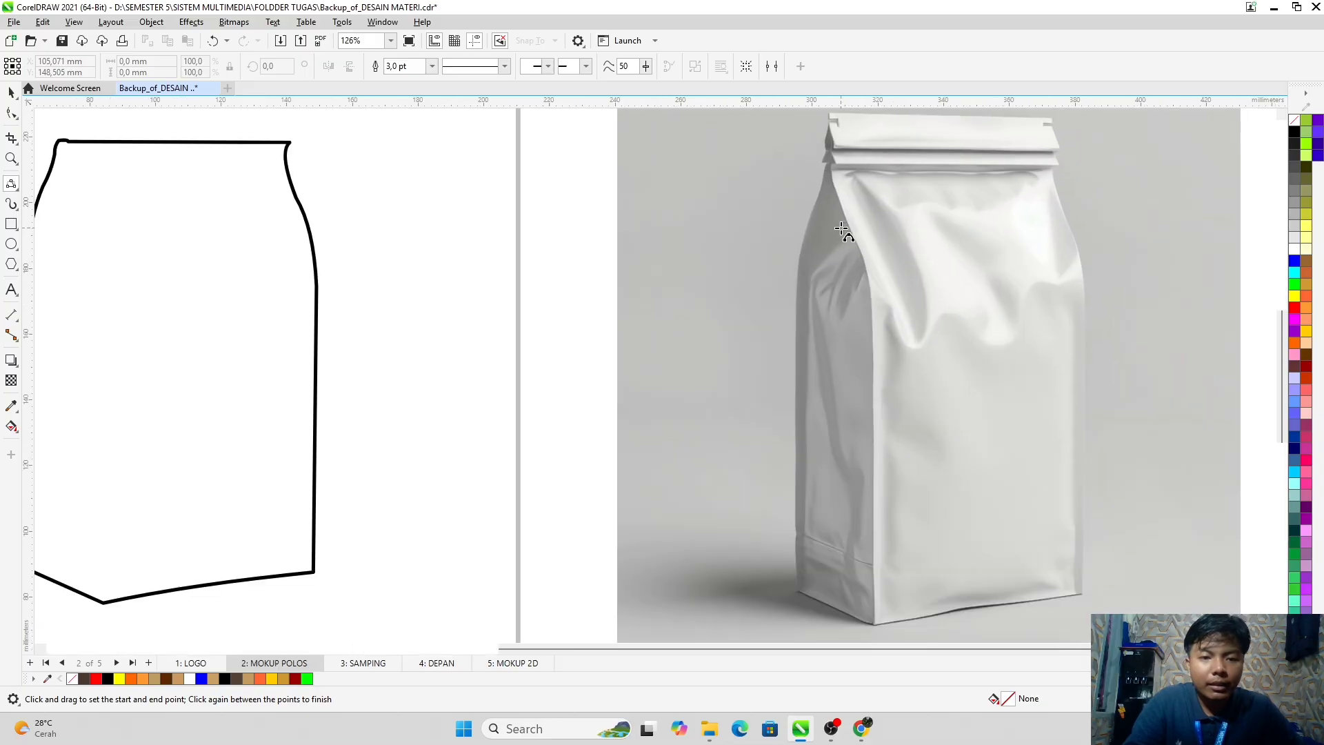
pyautogui.moveTo(827, 153)
pyautogui.mouseDown()
pyautogui.moveTo(877, 275)
pyautogui.moveTo(869, 267)
pyautogui.mouseUp()
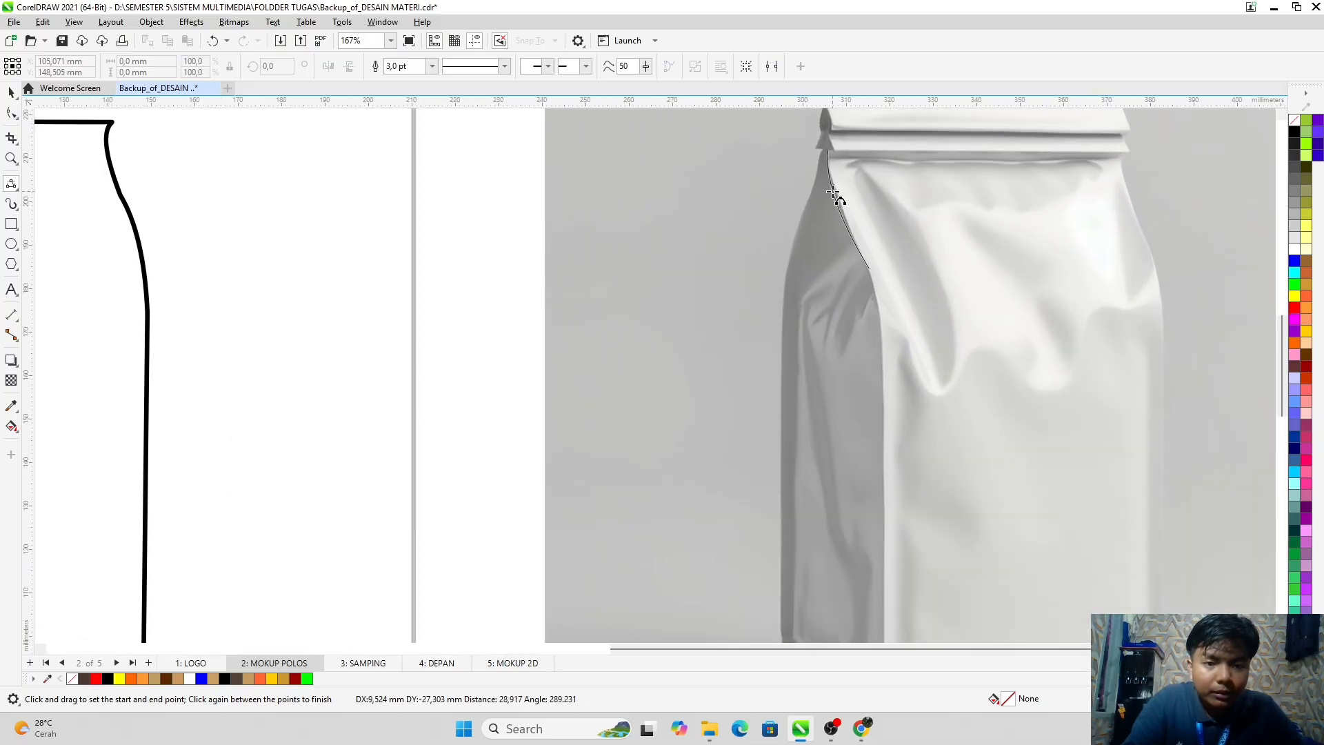
pyautogui.click(833, 194)
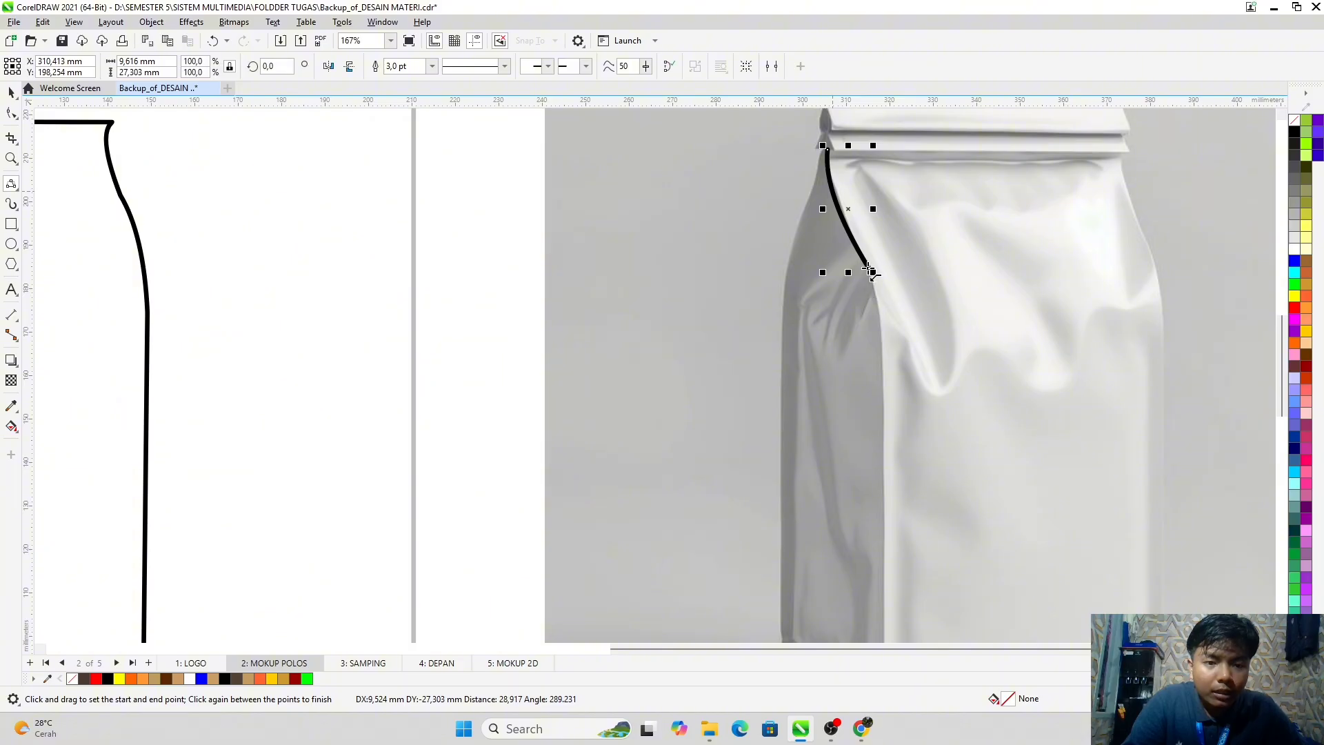
pyautogui.moveTo(871, 272)
pyautogui.mouseDown()
pyautogui.moveTo(903, 384)
pyautogui.moveTo(890, 405)
pyautogui.moveTo(882, 276)
pyautogui.mouseUp()
pyautogui.scroll(-1, 890, 405)
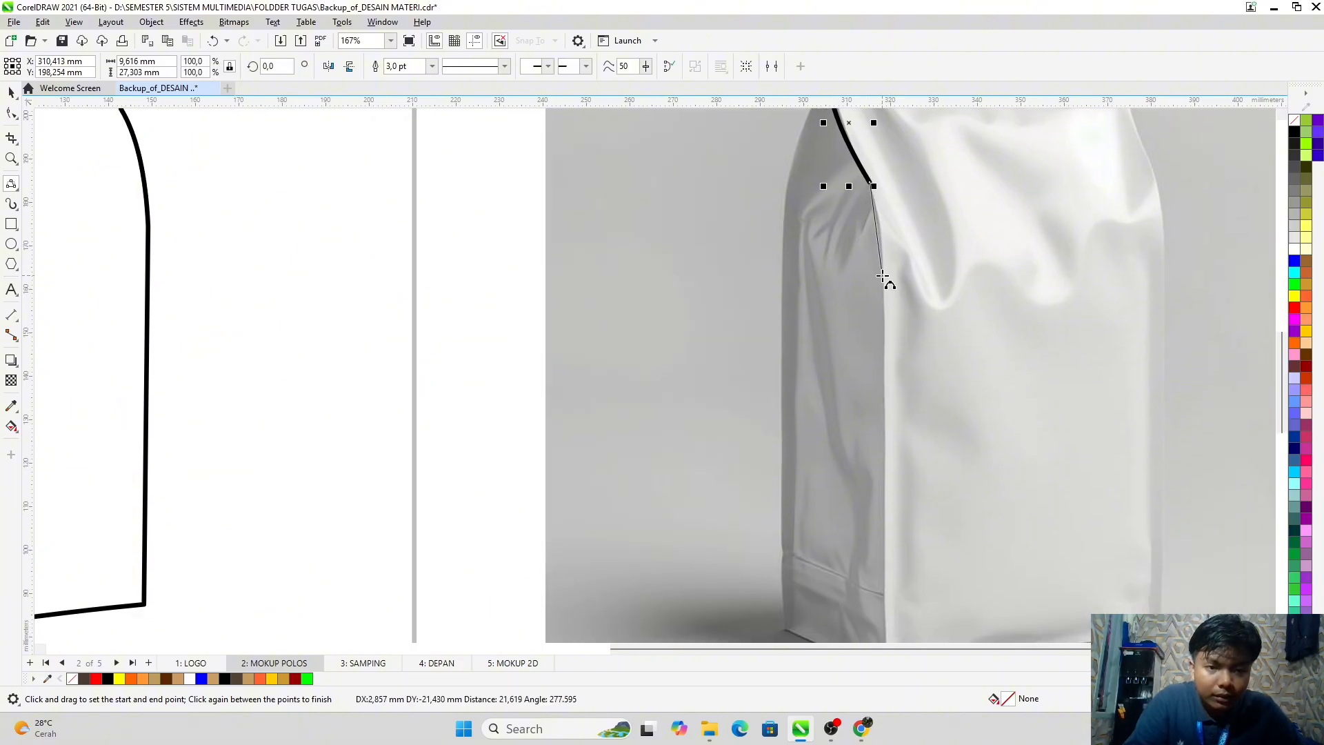
pyautogui.click(882, 233)
# Step: Extend the fold line straight down to the bag's front bottom corner
pyautogui.scroll(-1, 883, 238)
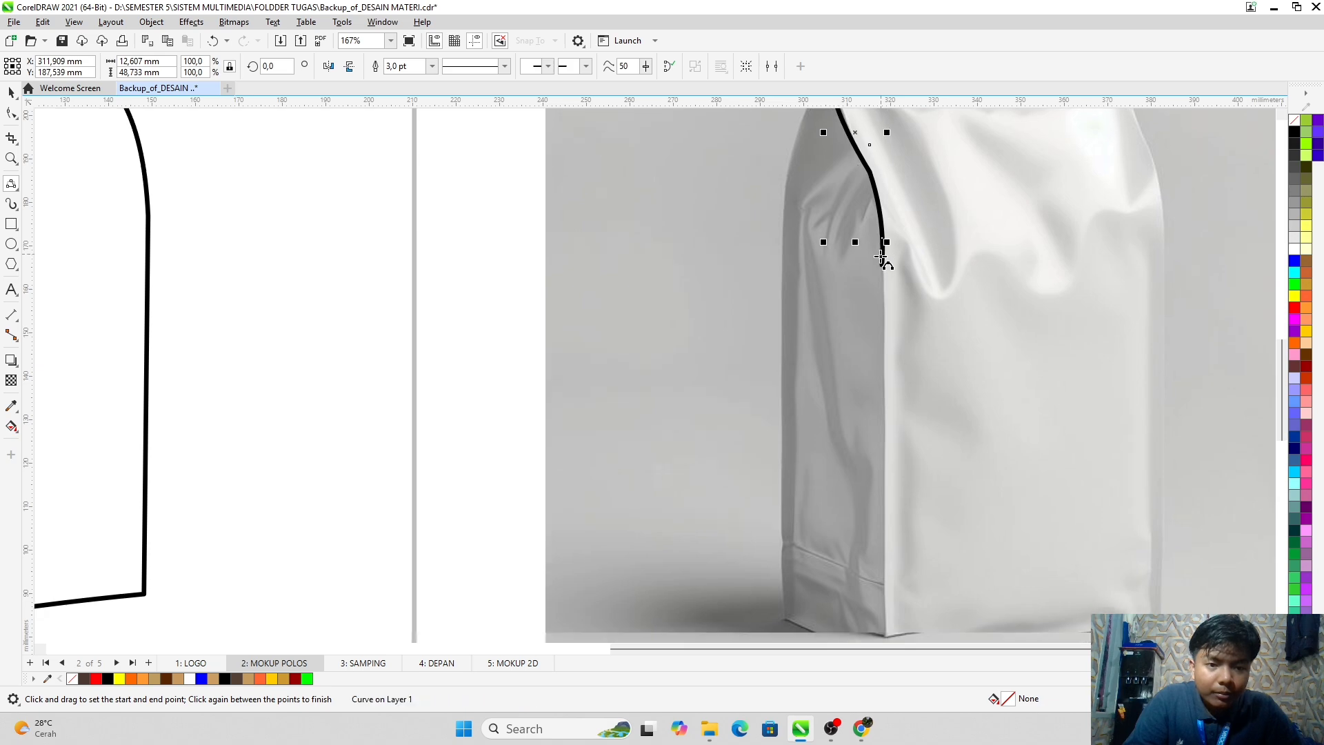
pyautogui.moveTo(883, 224); pyautogui.dragTo(885, 460)
pyautogui.scroll(-3, 887, 345)
pyautogui.click(885, 460)
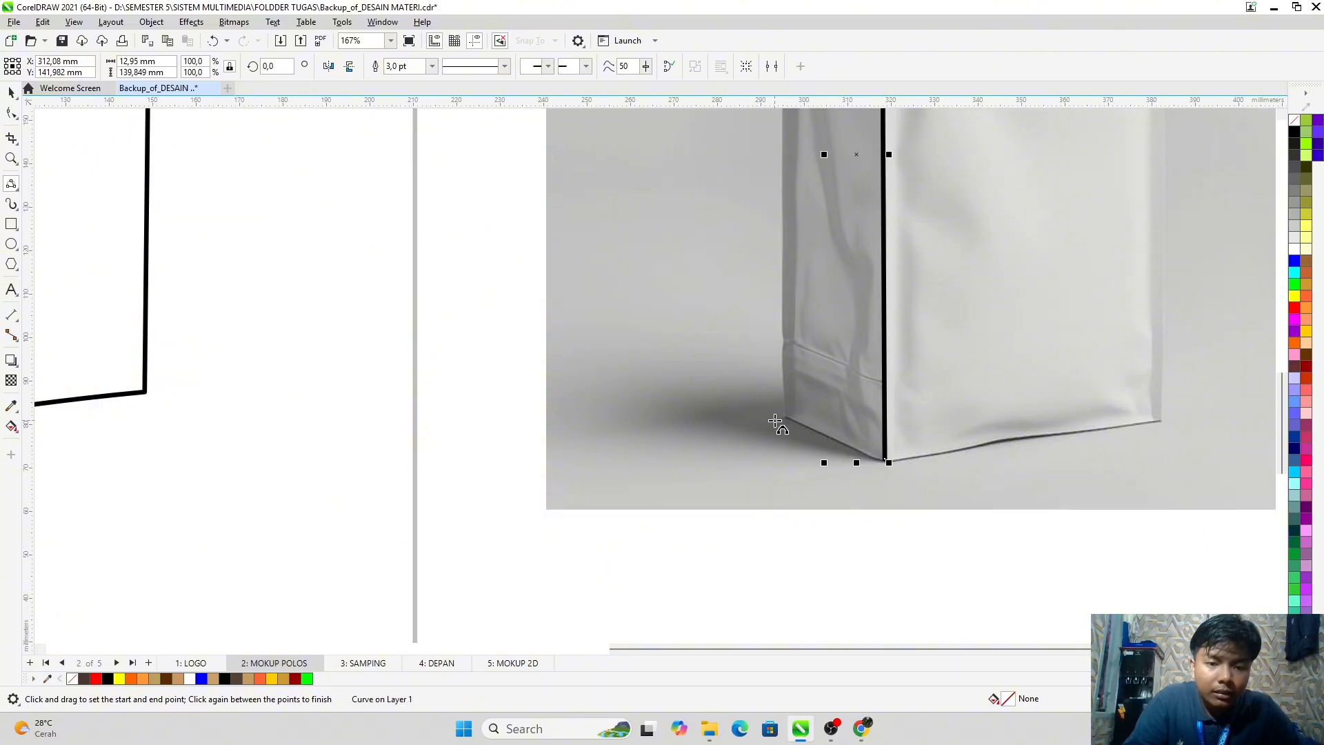
# Step: Continue the side panel outline about 24.7 mm along its bottom edge to the bag's rear left corner
pyautogui.scroll(3, 883, 464)
pyautogui.press('F10')
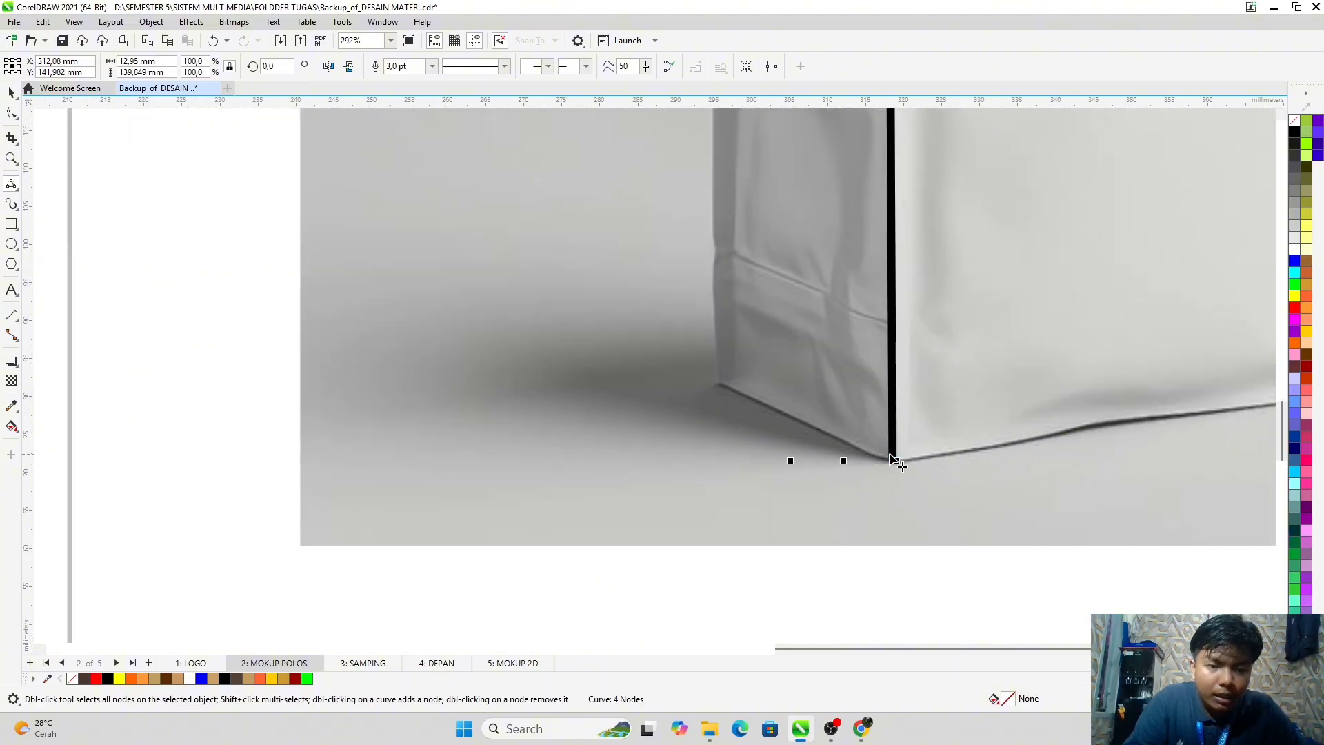
pyautogui.scroll(3, 893, 456)
pyautogui.scroll(-2, 891, 452)
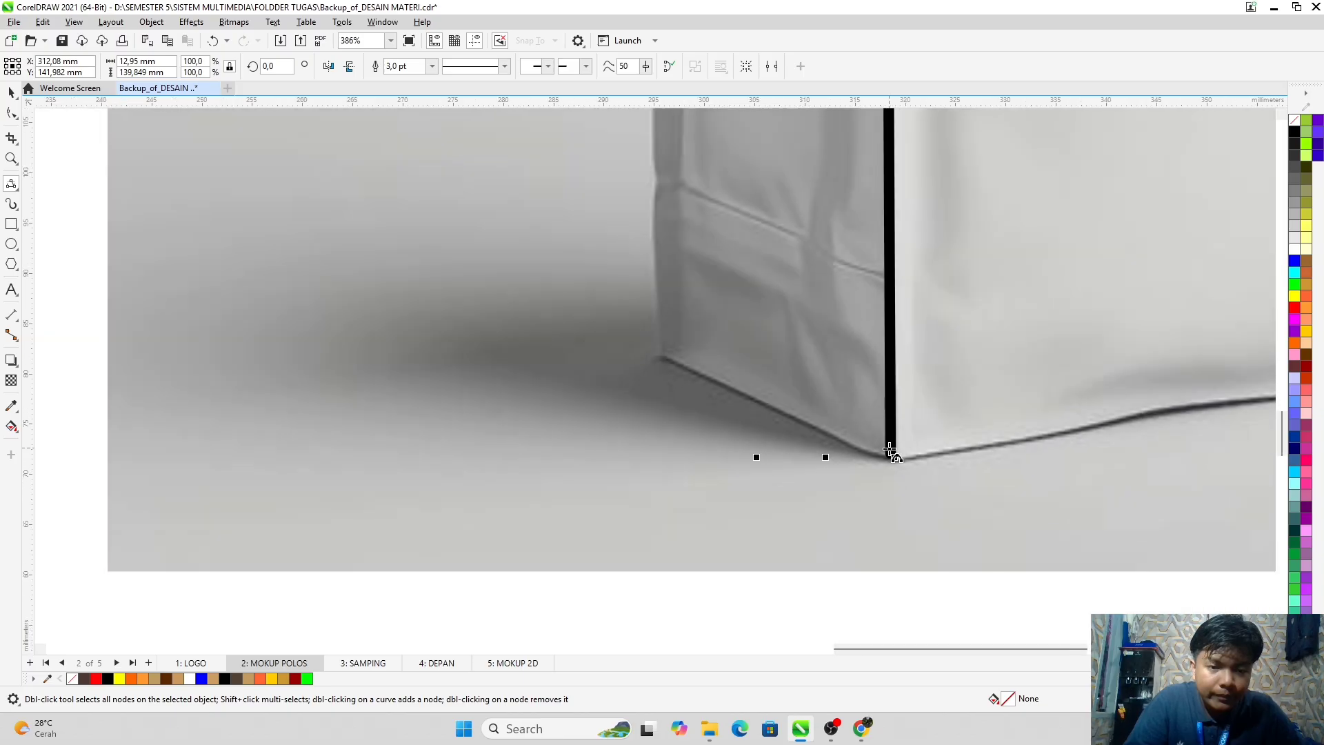
pyautogui.scroll(-2, 890, 455)
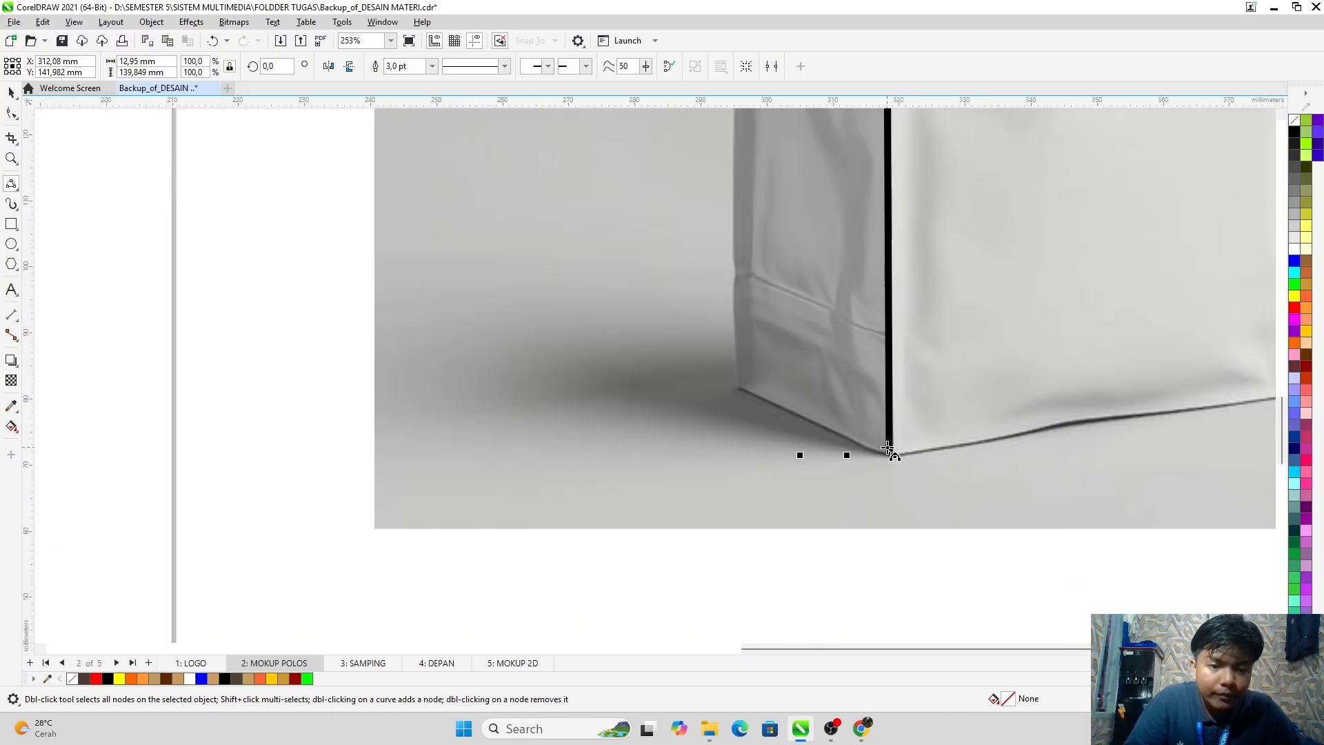
pyautogui.scroll(-2, 891, 455)
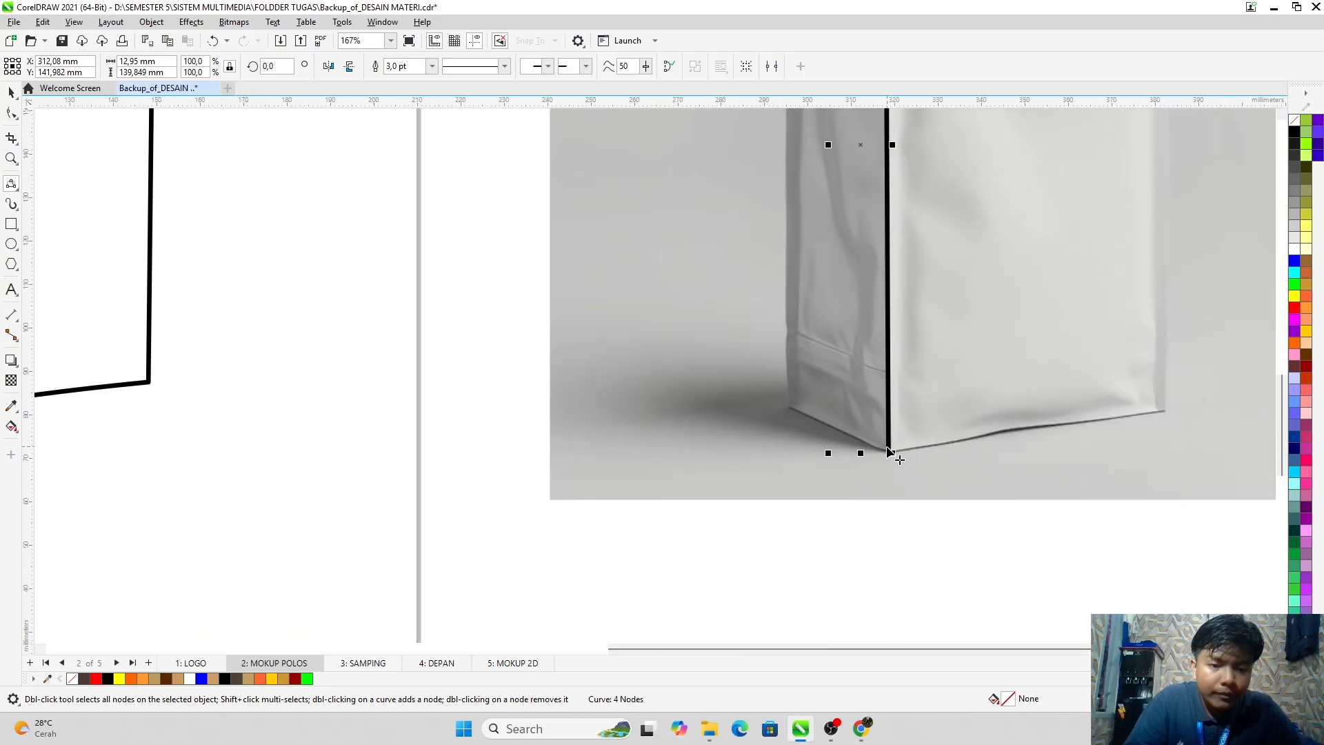
pyautogui.scroll(4, 889, 452)
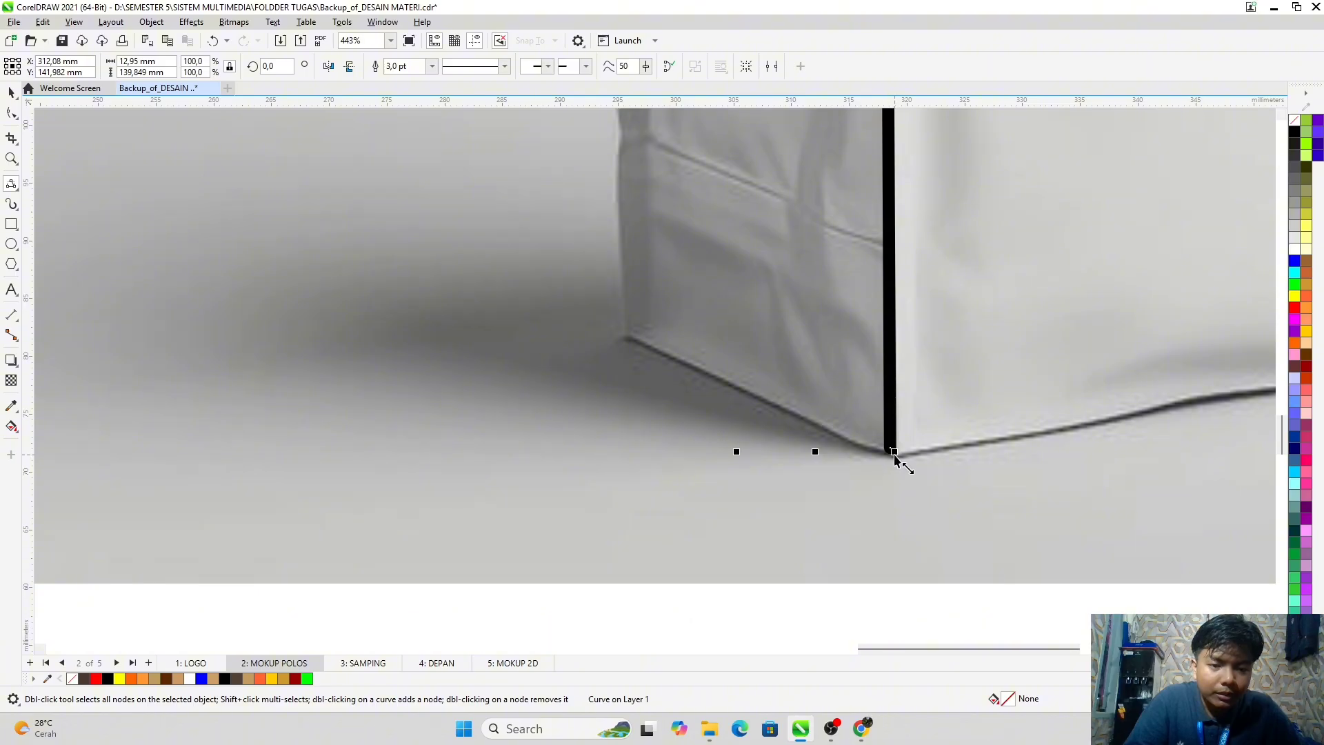
pyautogui.scroll(-2, 891, 450)
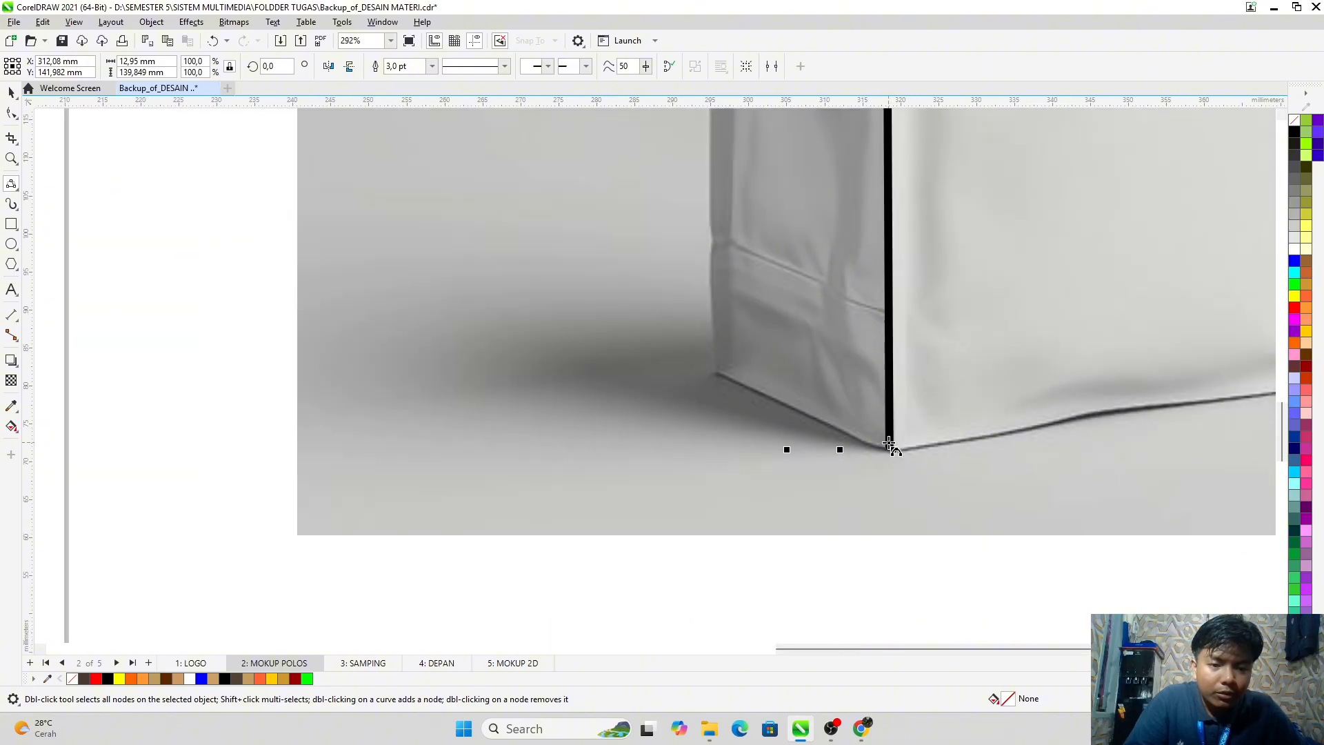
pyautogui.moveTo(889, 447); pyautogui.dragTo(717, 376)
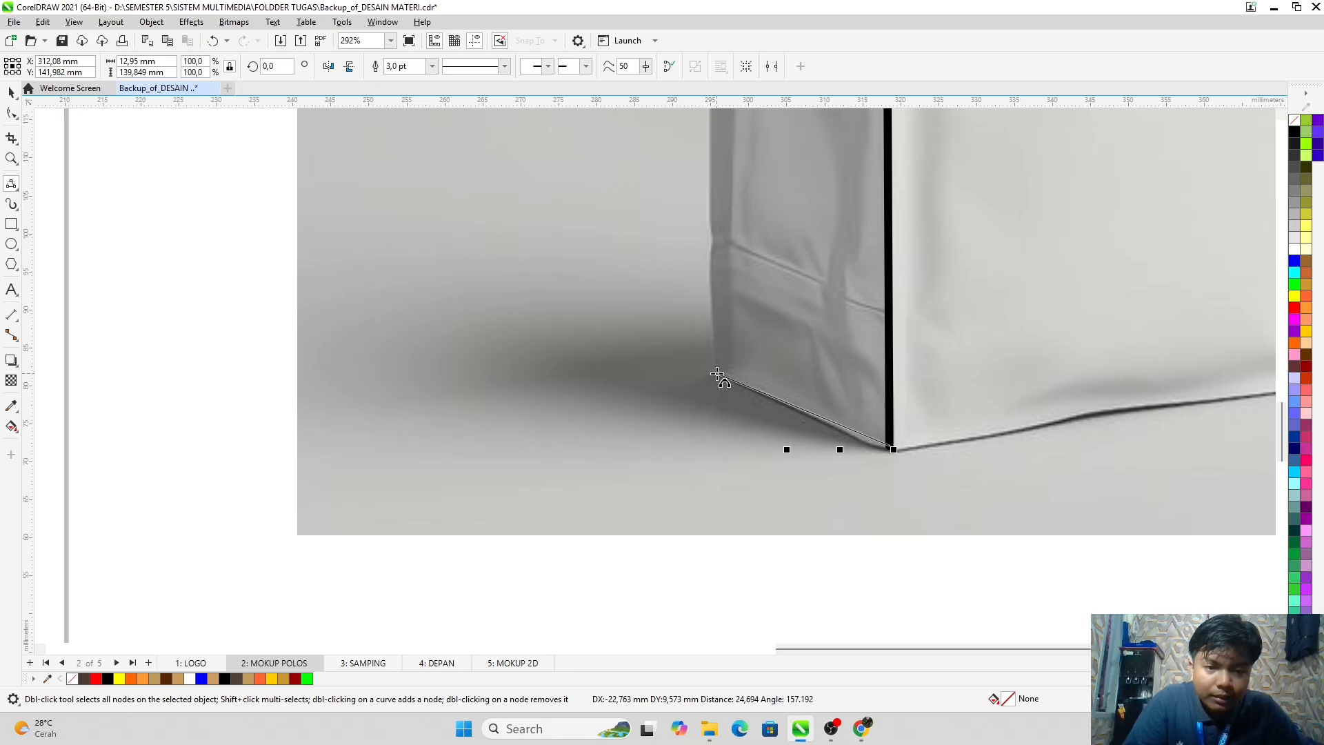
pyautogui.click(717, 376)
# Step: Extend the side panel outline about 91 mm straight up the bag's left edge to the start of the shoulder
pyautogui.scroll(3, 722, 266)
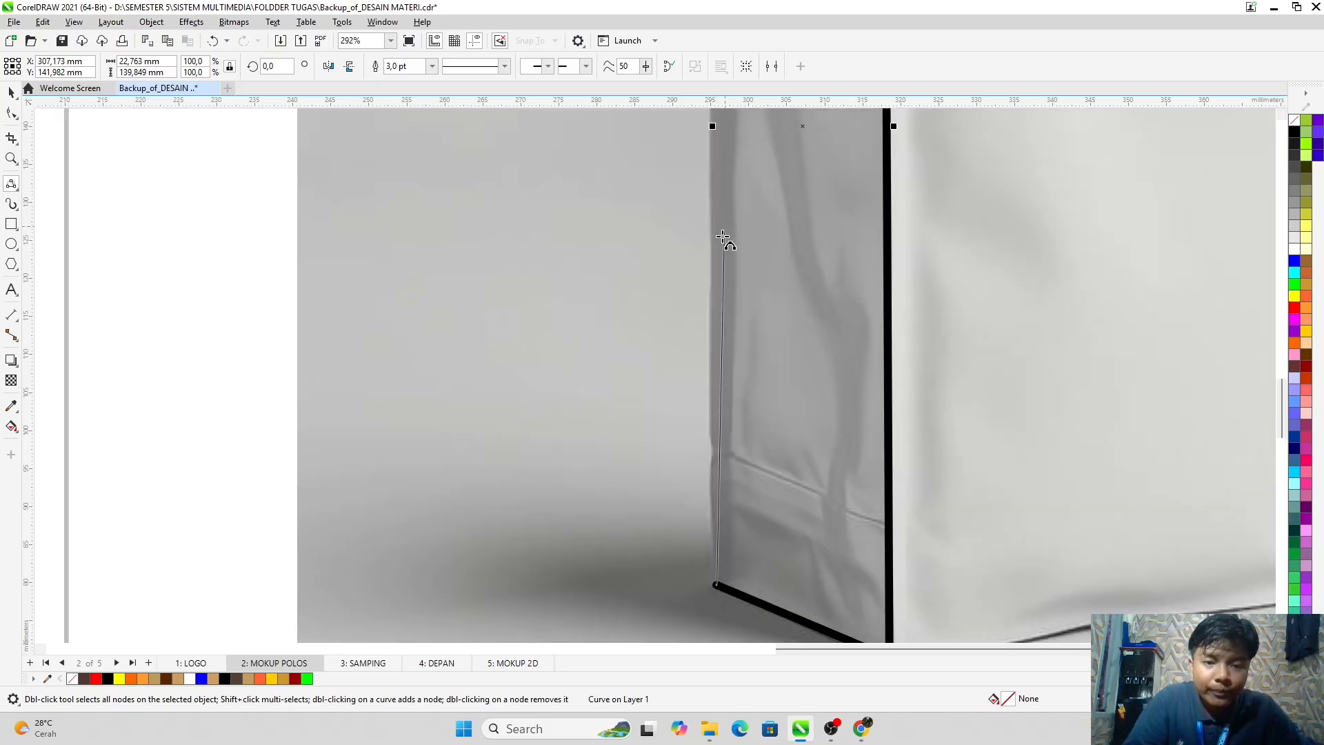
pyautogui.scroll(5, 722, 237)
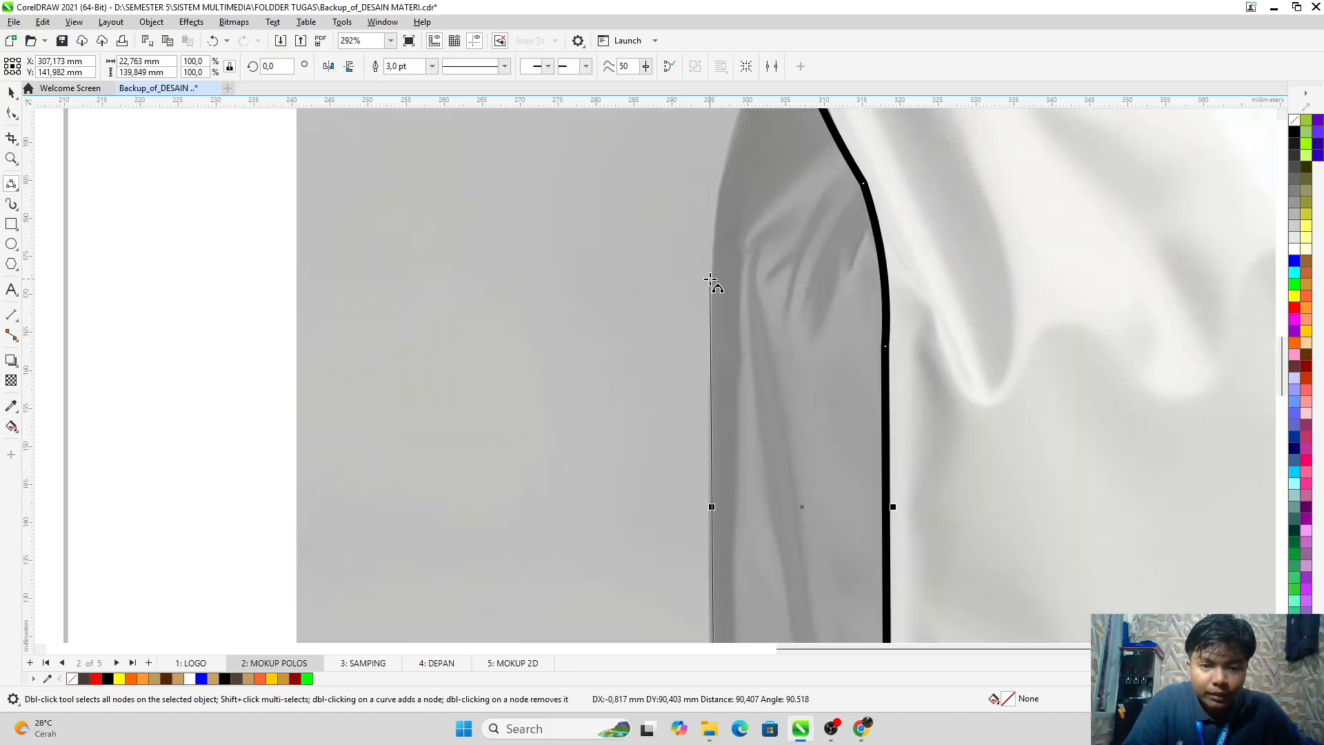
pyautogui.click(713, 272)
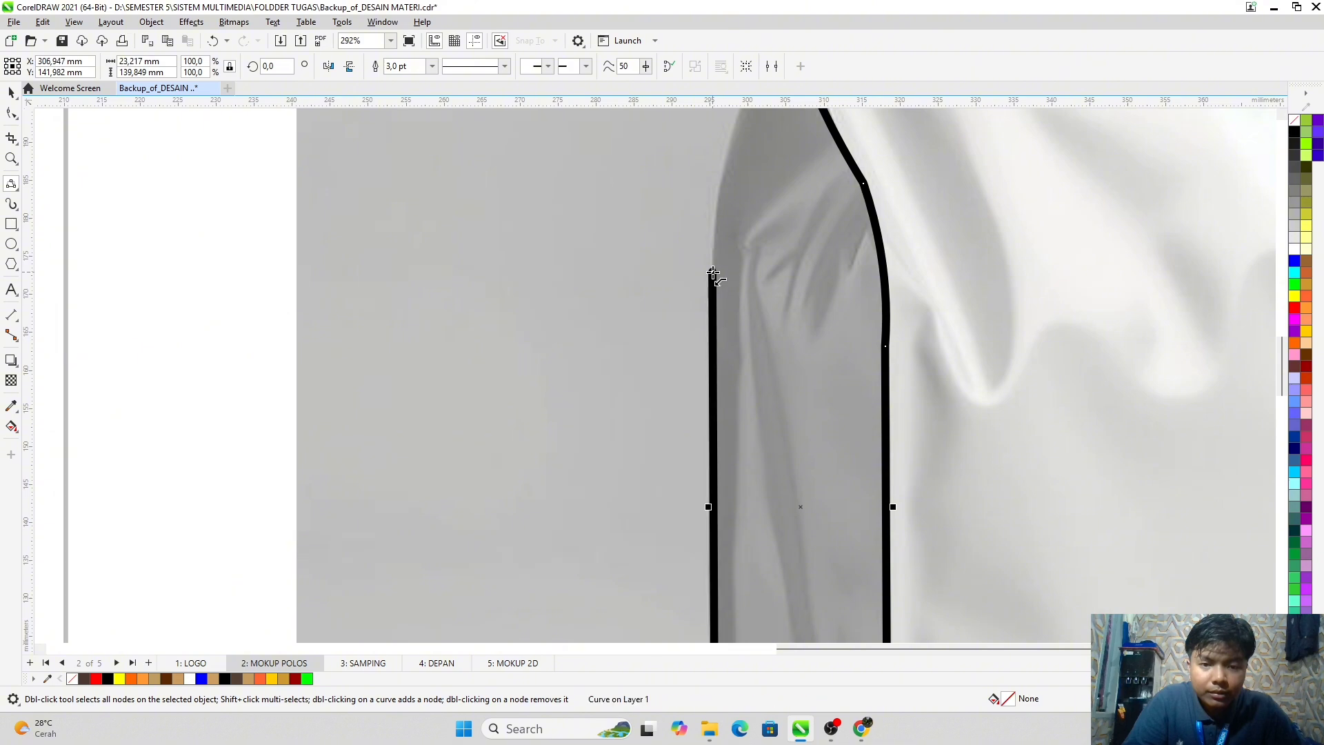
# Step: Trace the lower part of the left shoulder with a curved segment about 24.3 mm long
pyautogui.scroll(3, 718, 206)
pyautogui.moveTo(718, 204); pyautogui.dragTo(743, 317)
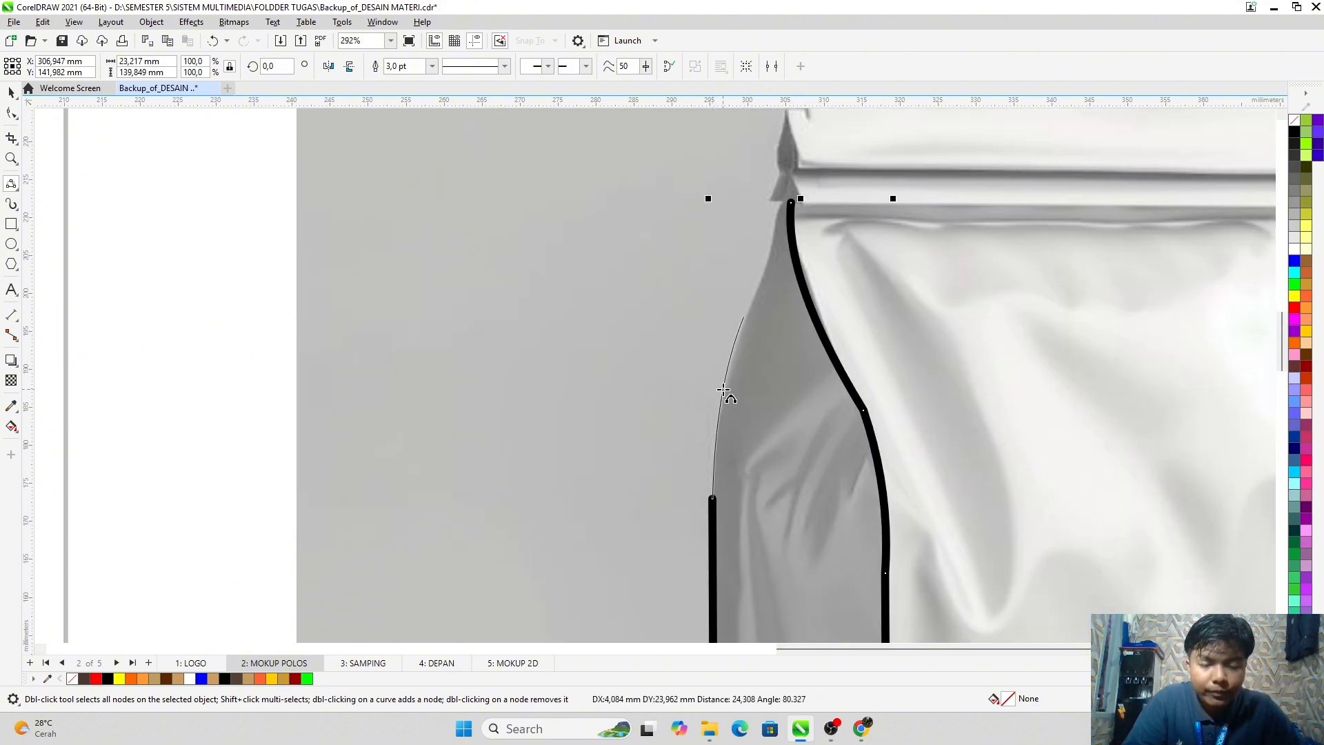
pyautogui.moveTo(724, 391); pyautogui.dragTo(743, 317)
pyautogui.scroll(1, 744, 318)
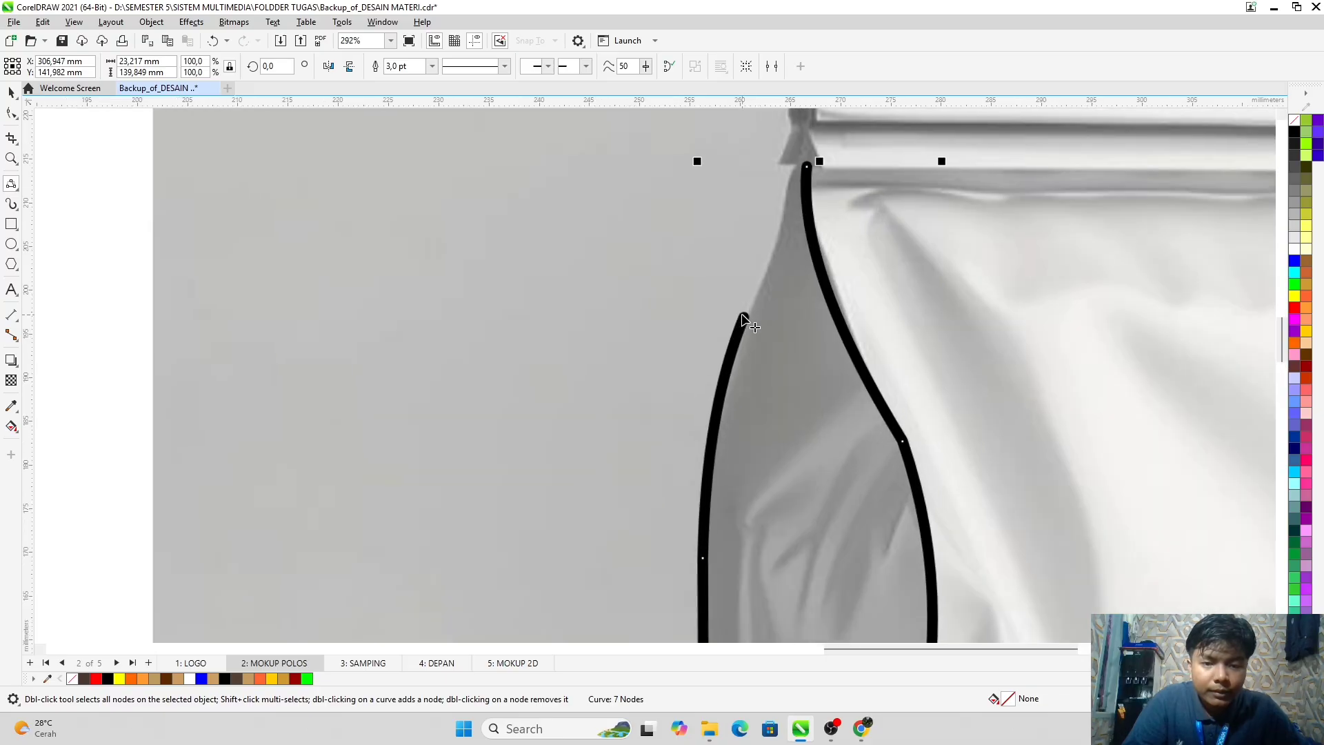
# Step: Trace the upper left shoulder with two more curved segments, ending at the side panel outline's starting point beneath the seal
pyautogui.scroll(2, 743, 318)
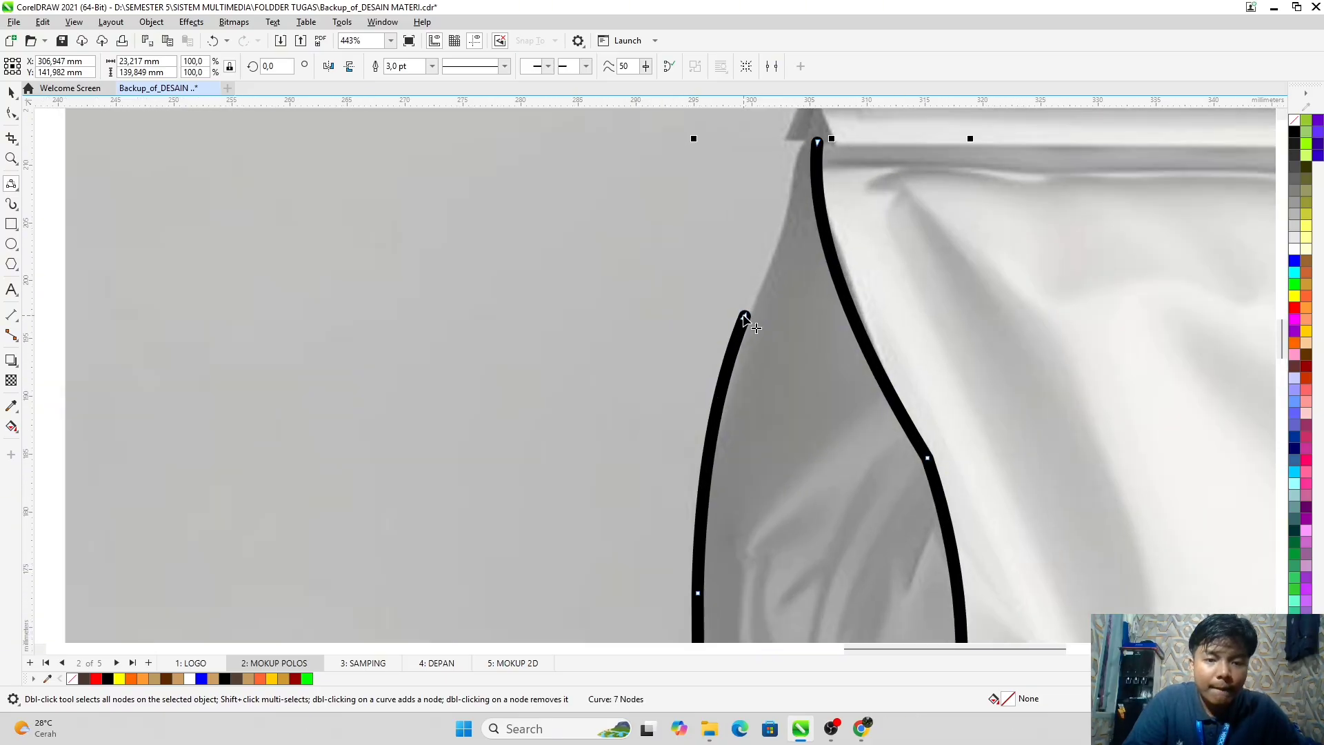
pyautogui.scroll(2, 744, 318)
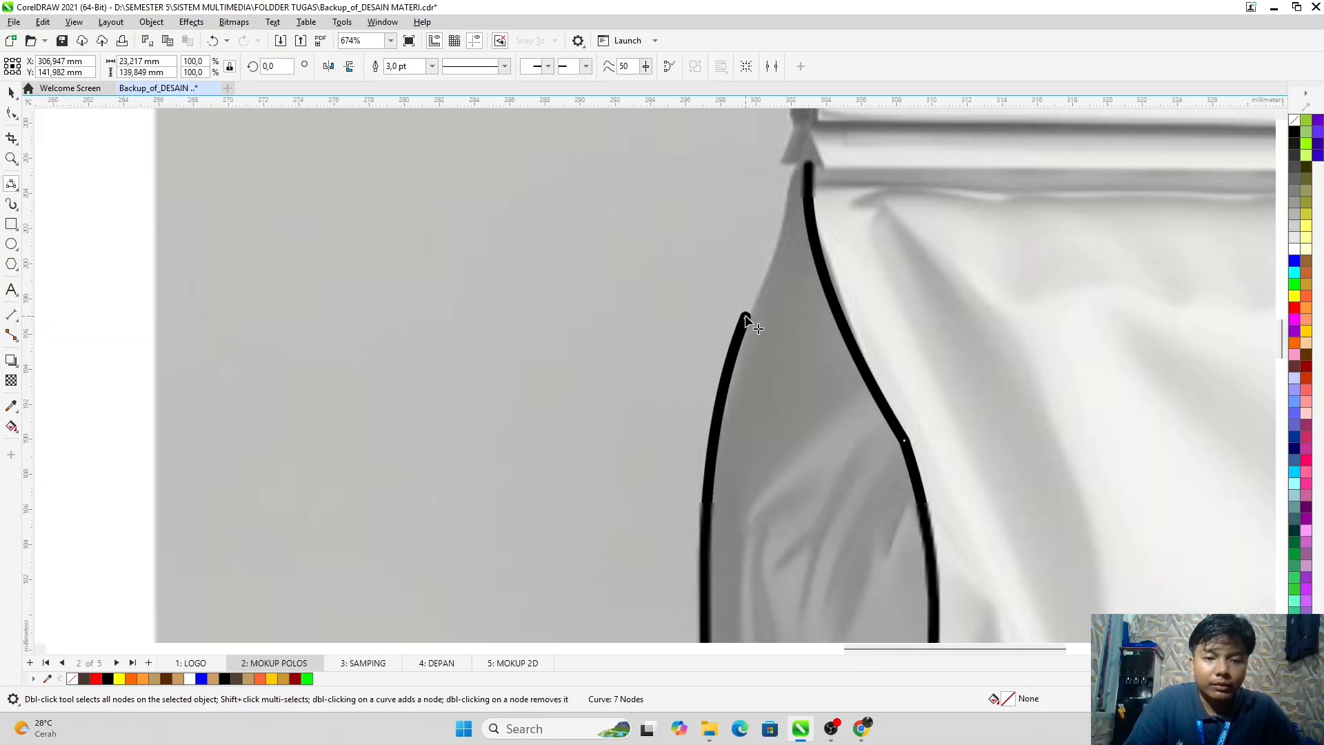
pyautogui.scroll(-5, 745, 317)
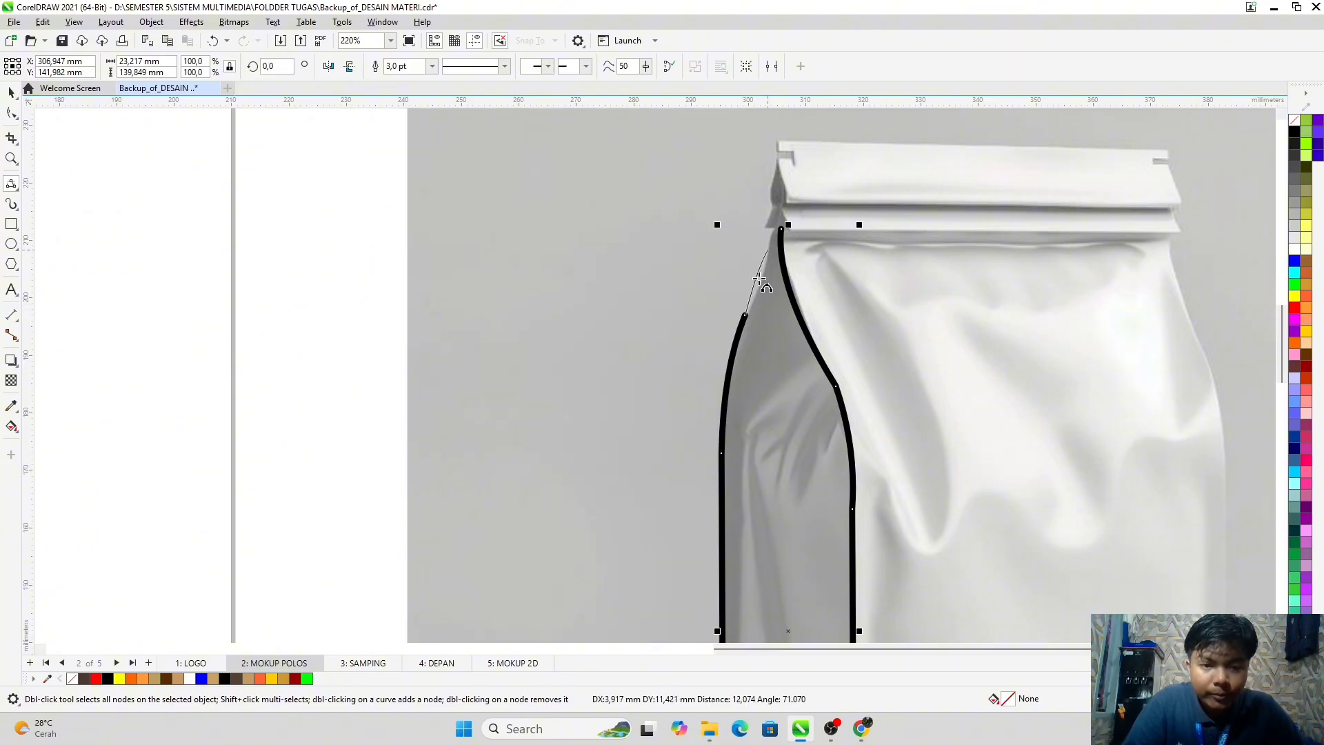
pyautogui.click(771, 248)
pyautogui.scroll(4, 771, 249)
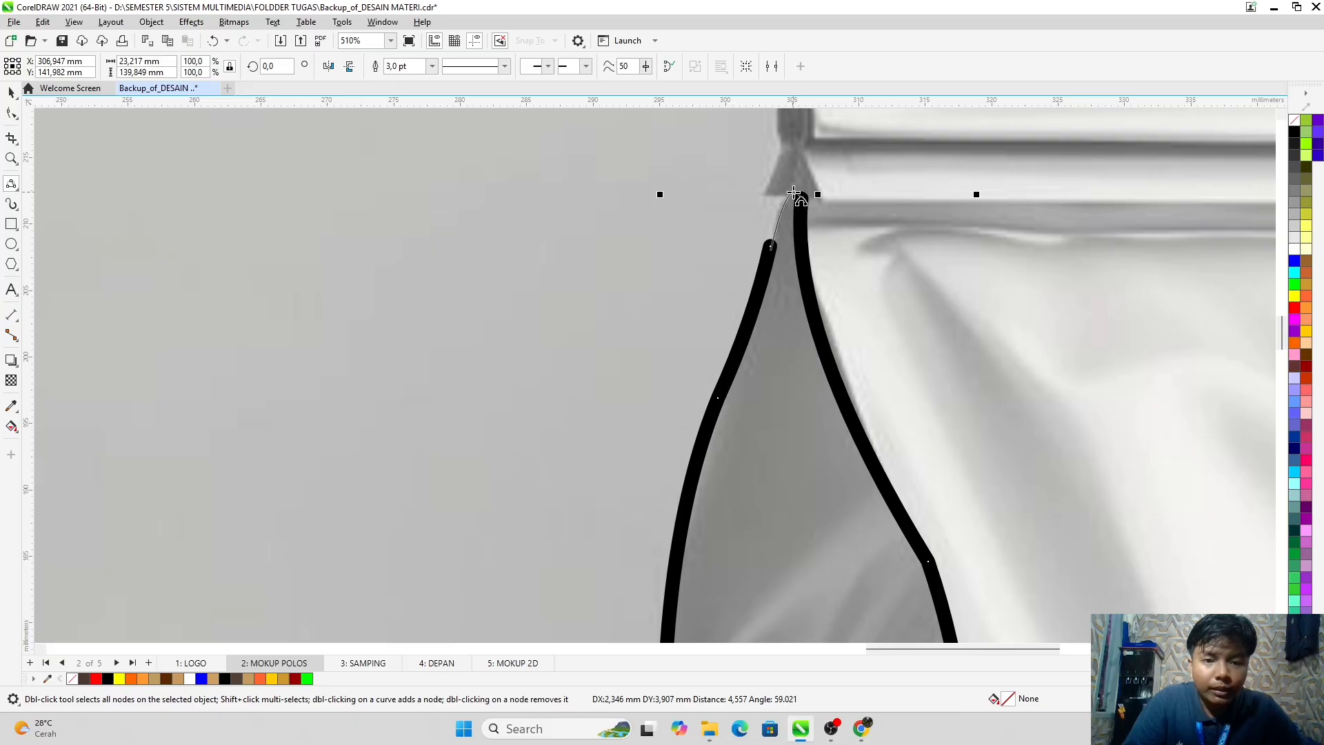
pyautogui.click(790, 195)
# Step: Centre the side panel outline on the page over the full bag outline
pyautogui.scroll(-9, 793, 207)
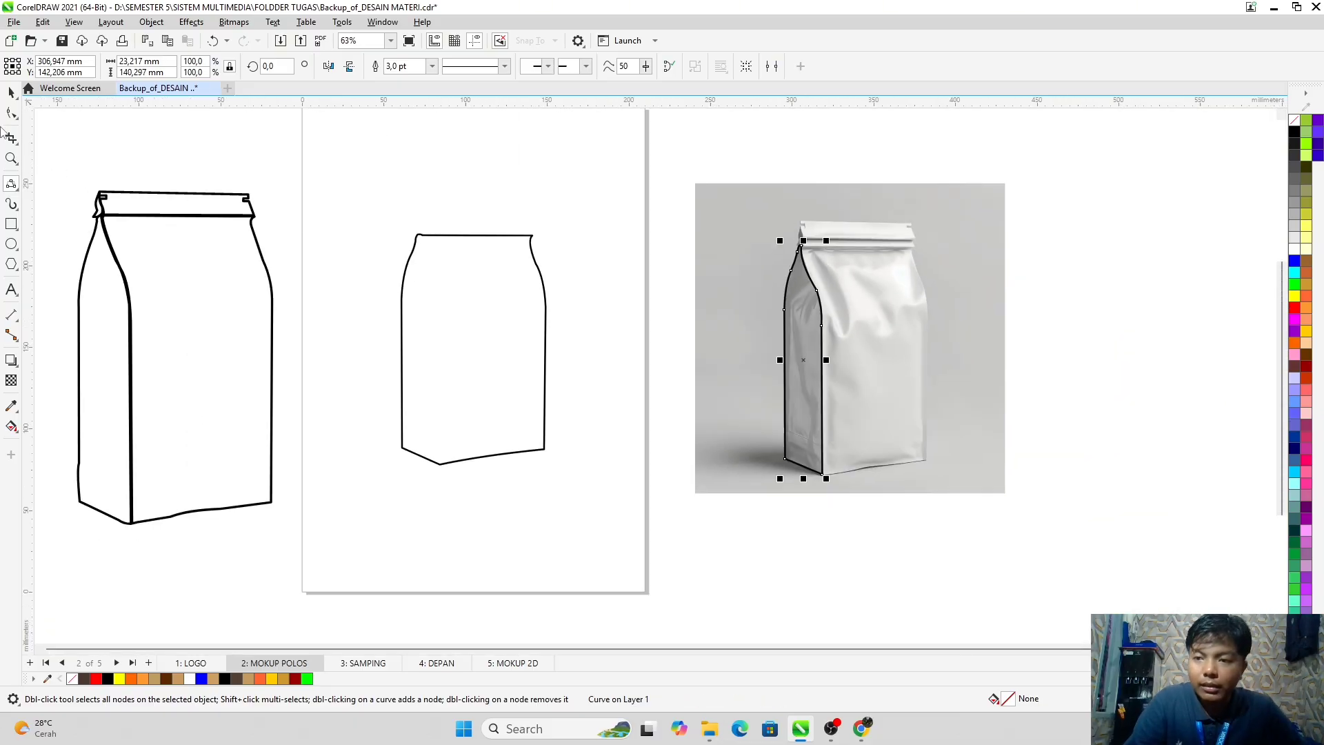
pyautogui.click(11, 92)
pyautogui.press('p')
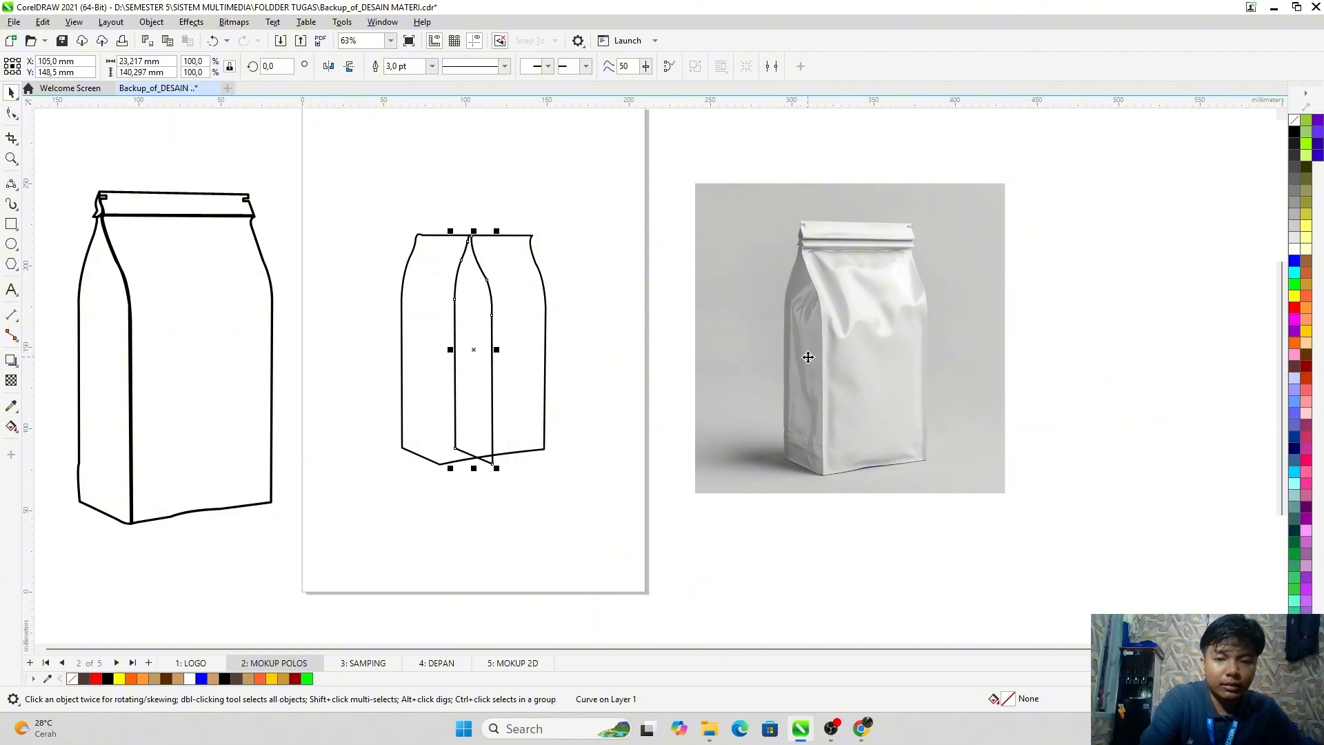
pyautogui.hscroll(-2, 432, 349)
pyautogui.scroll(3, 602, 355)
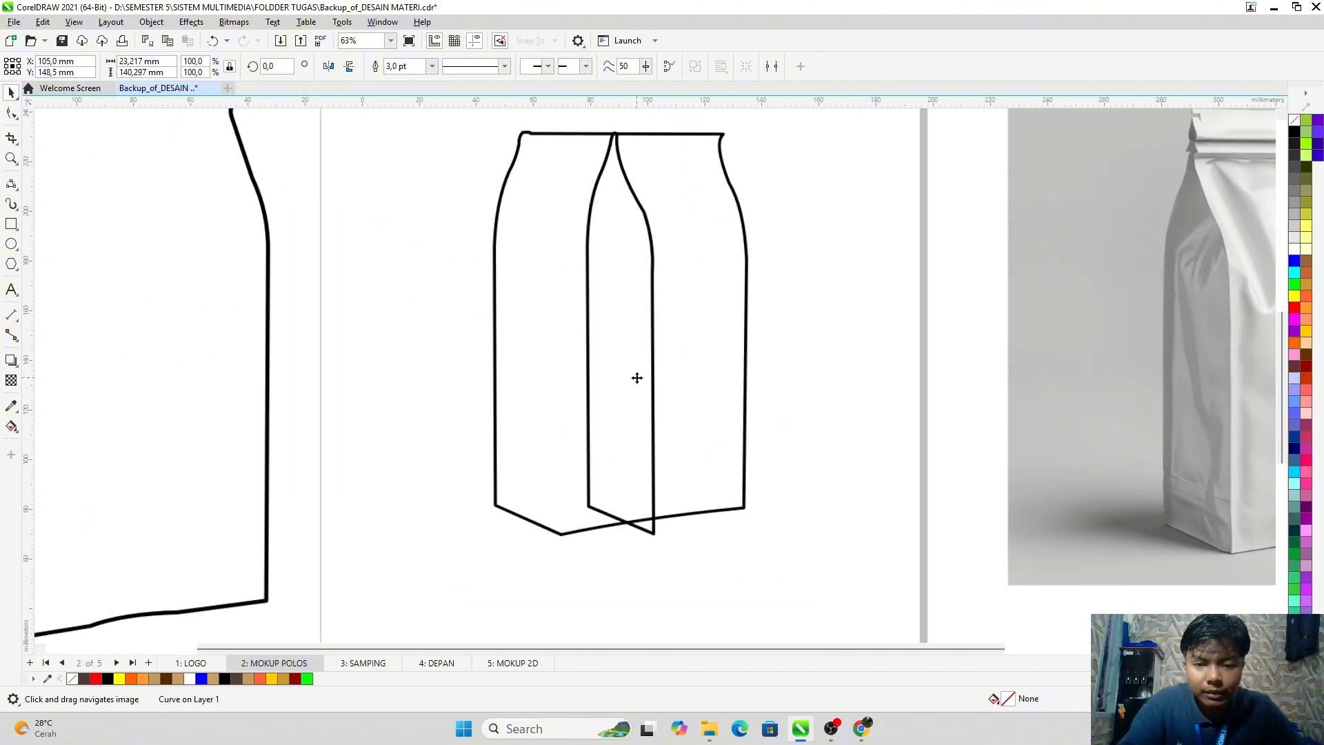
# Step: Move the side panel outline onto the full bag outline's left side, centred at about X 72.9 mm, so their outer edges coincide
pyautogui.moveTo(618, 333); pyautogui.dragTo(530, 337)
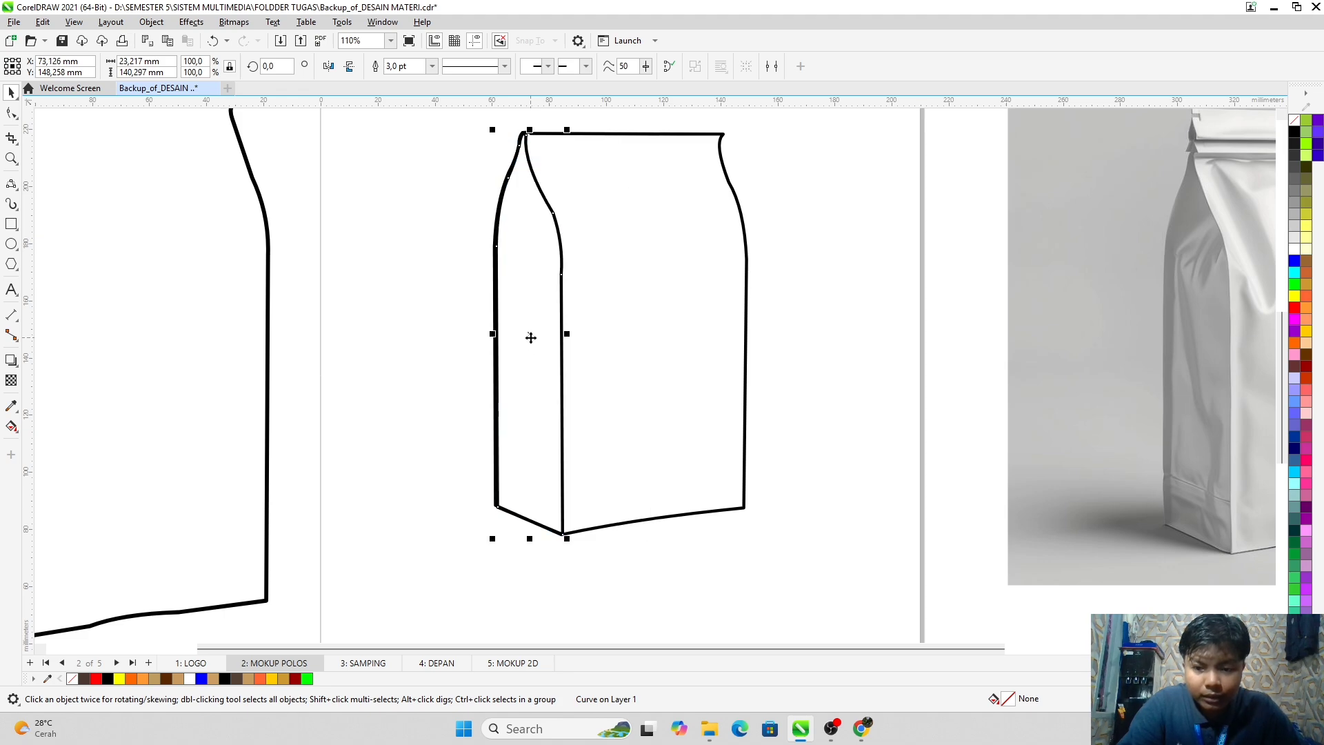
pyautogui.scroll(3, 516, 355)
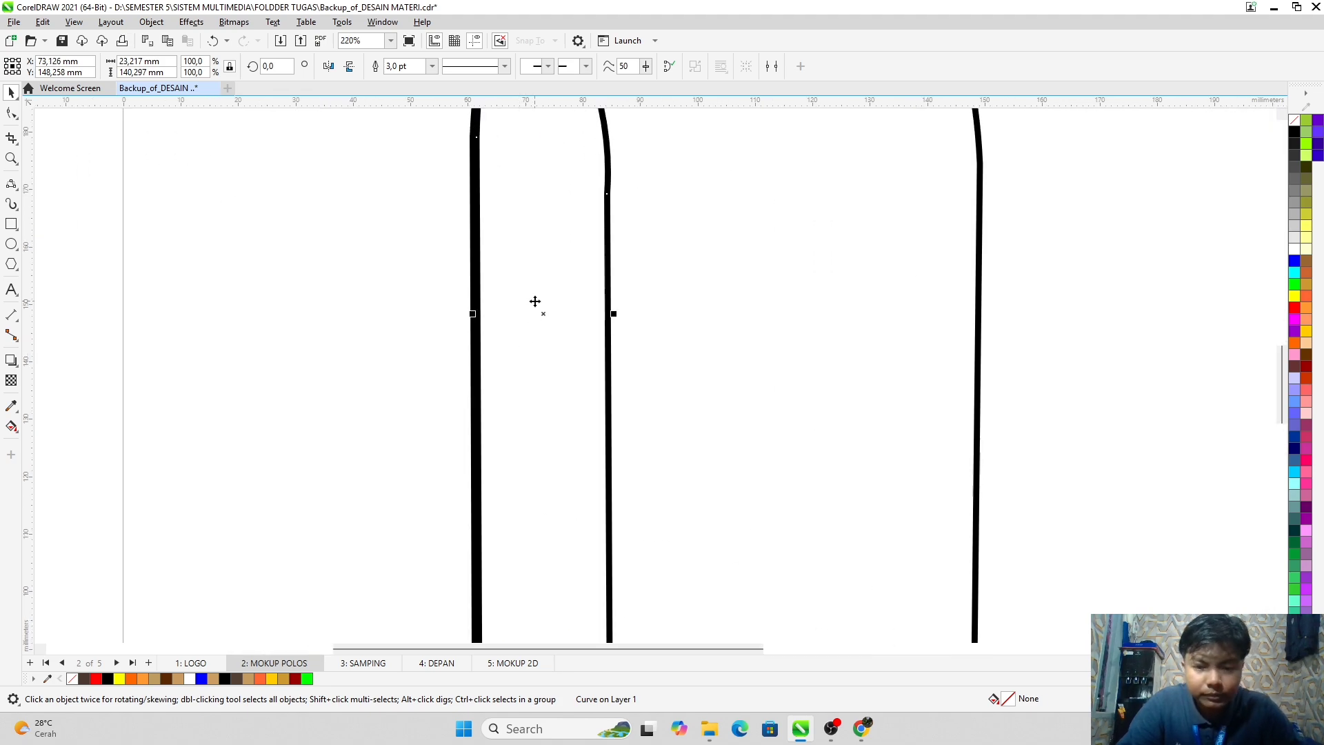
pyautogui.scroll(-2, 535, 301)
pyautogui.scroll(4, 545, 311)
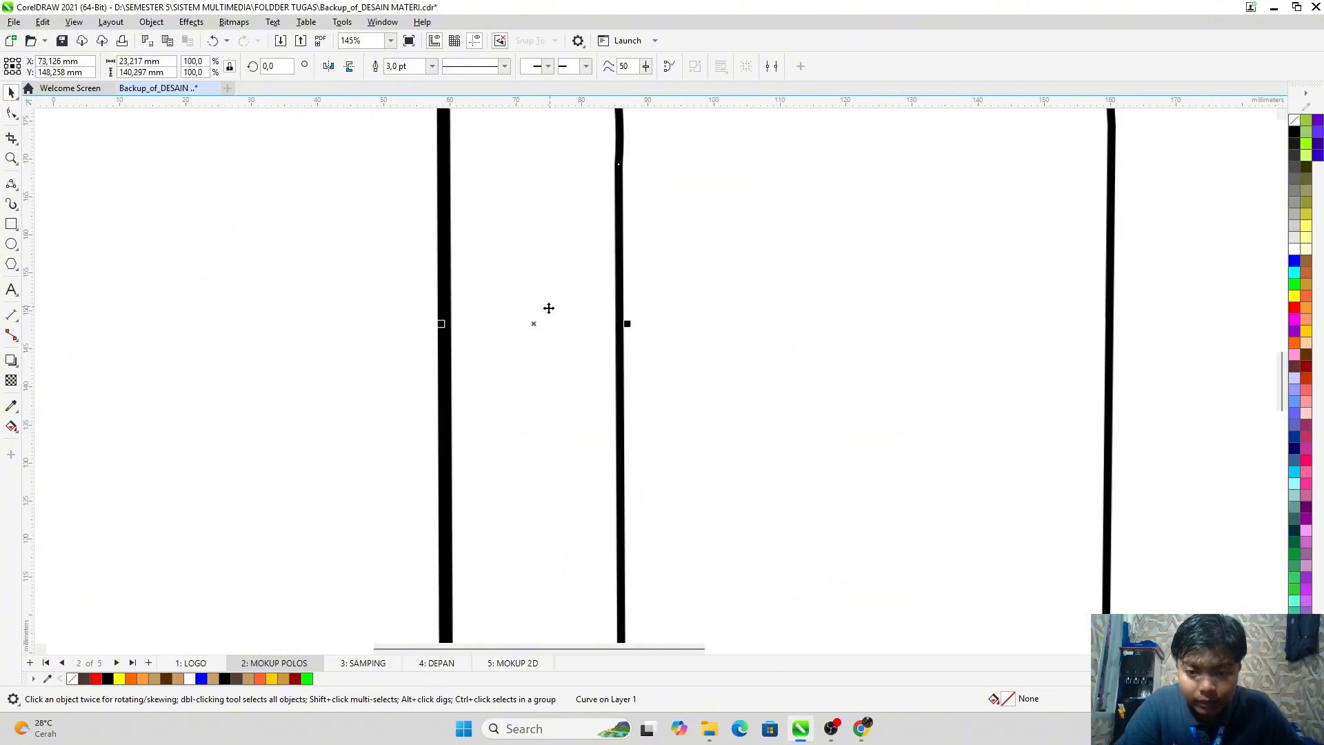
pyautogui.scroll(-4, 531, 333)
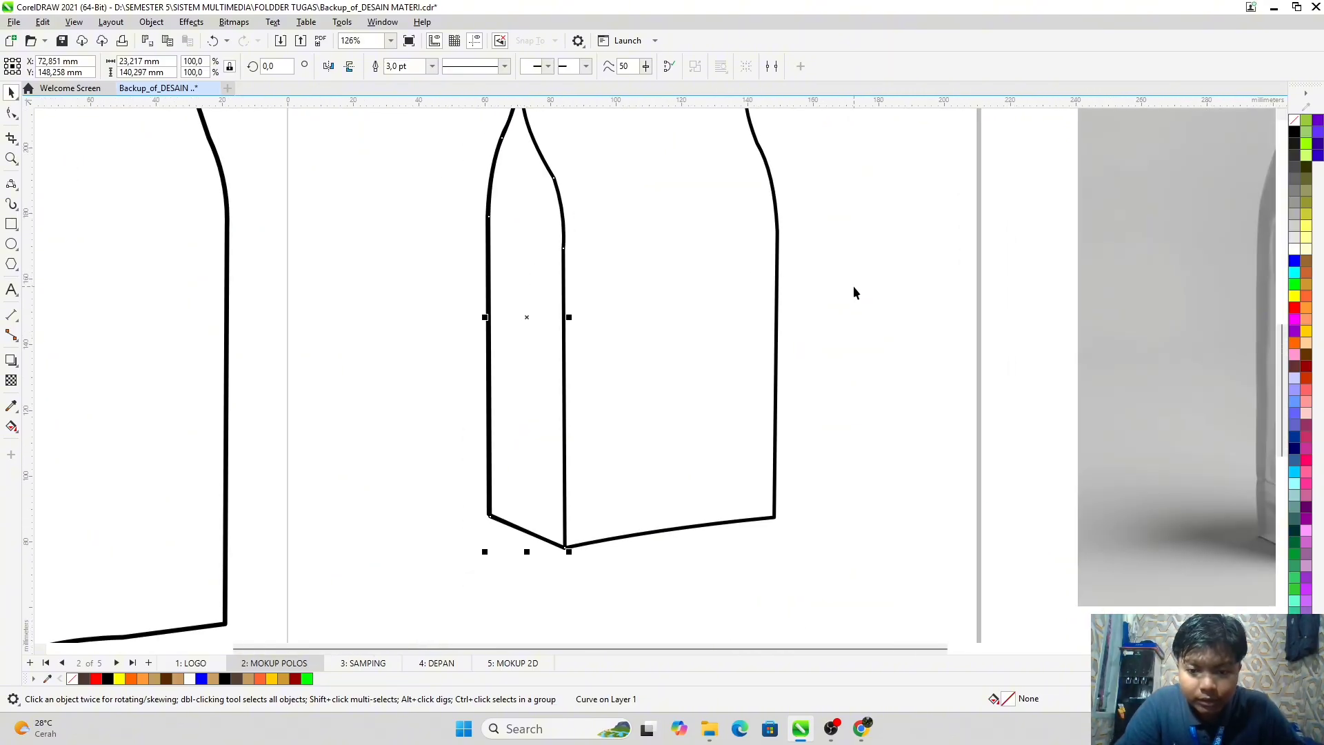
pyautogui.click(789, 333)
# Step: Shorten the side panel outline from its lower end to about 139.7 mm high so its base meets the bag outline's lower corners
pyautogui.moveTo(522, 416); pyautogui.dragTo(539, 498)
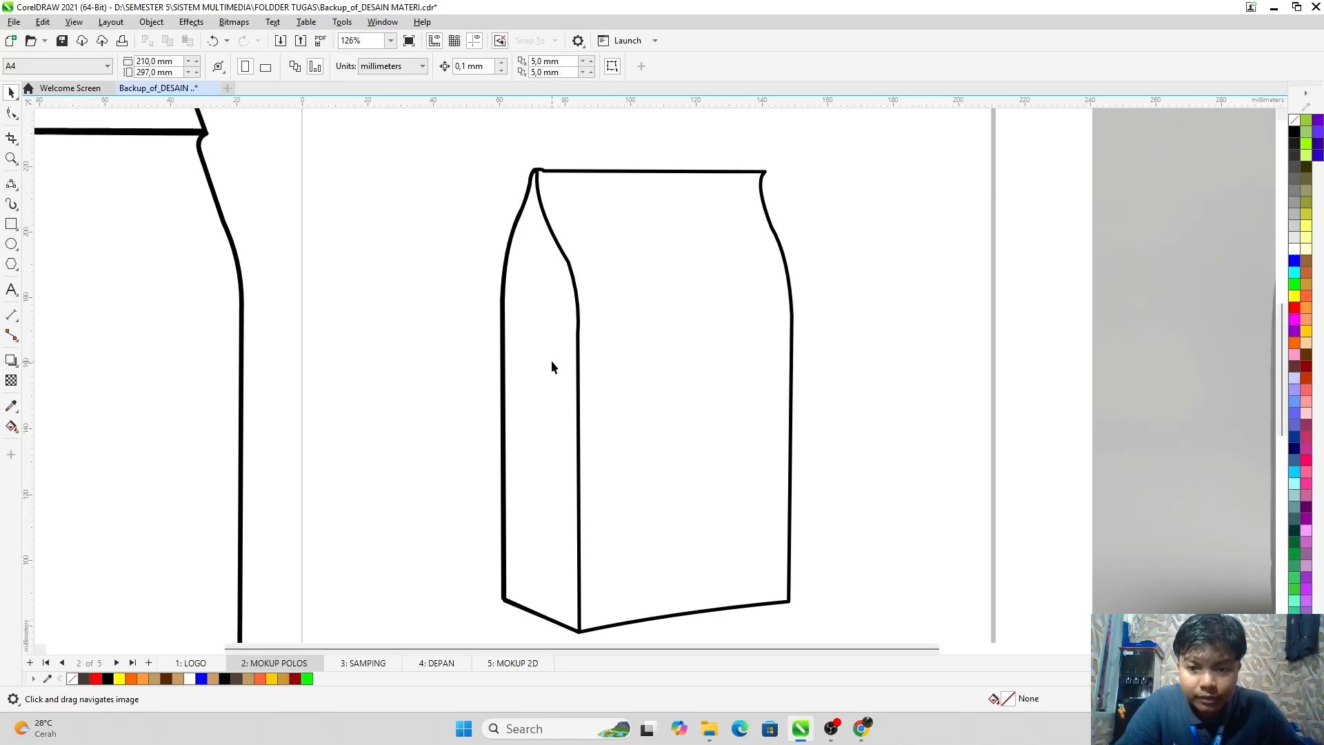
pyautogui.moveTo(530, 406); pyautogui.dragTo(532, 338)
pyautogui.scroll(2, 503, 485)
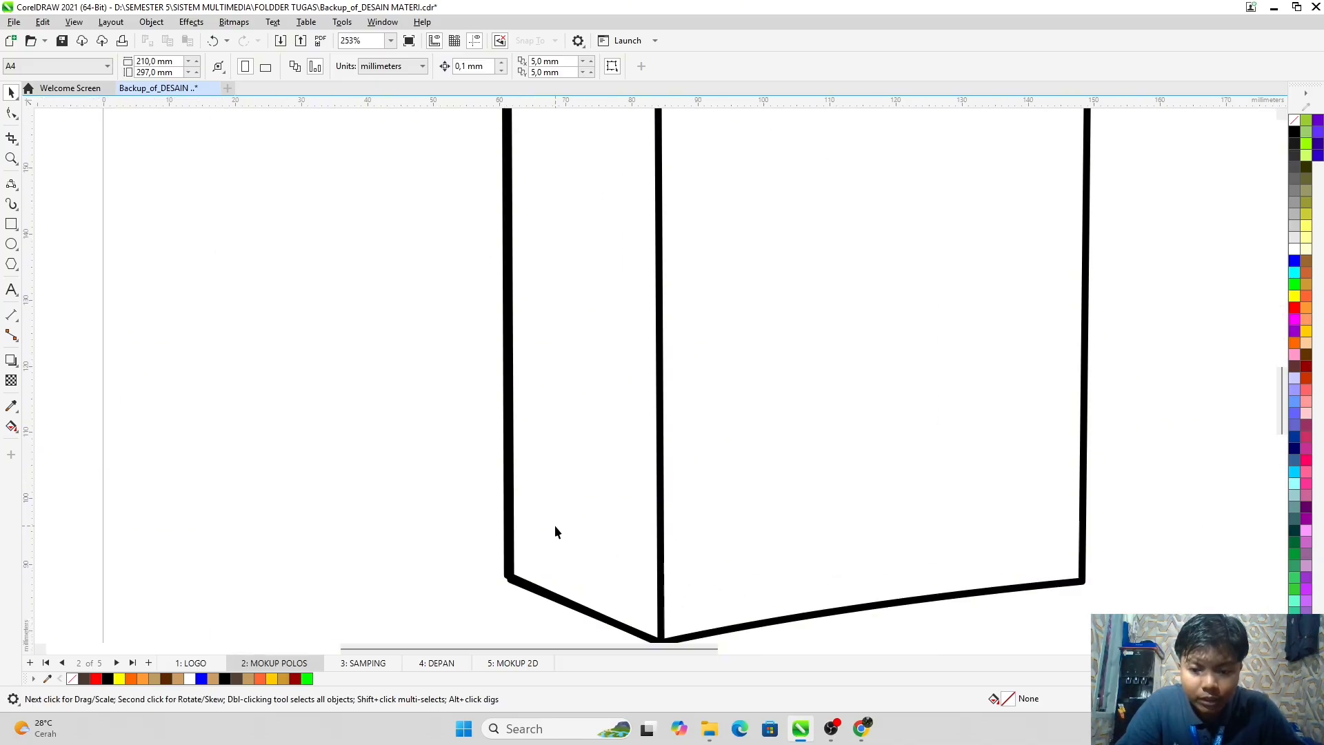
pyautogui.scroll(2, 531, 488)
pyautogui.scroll(3, 531, 487)
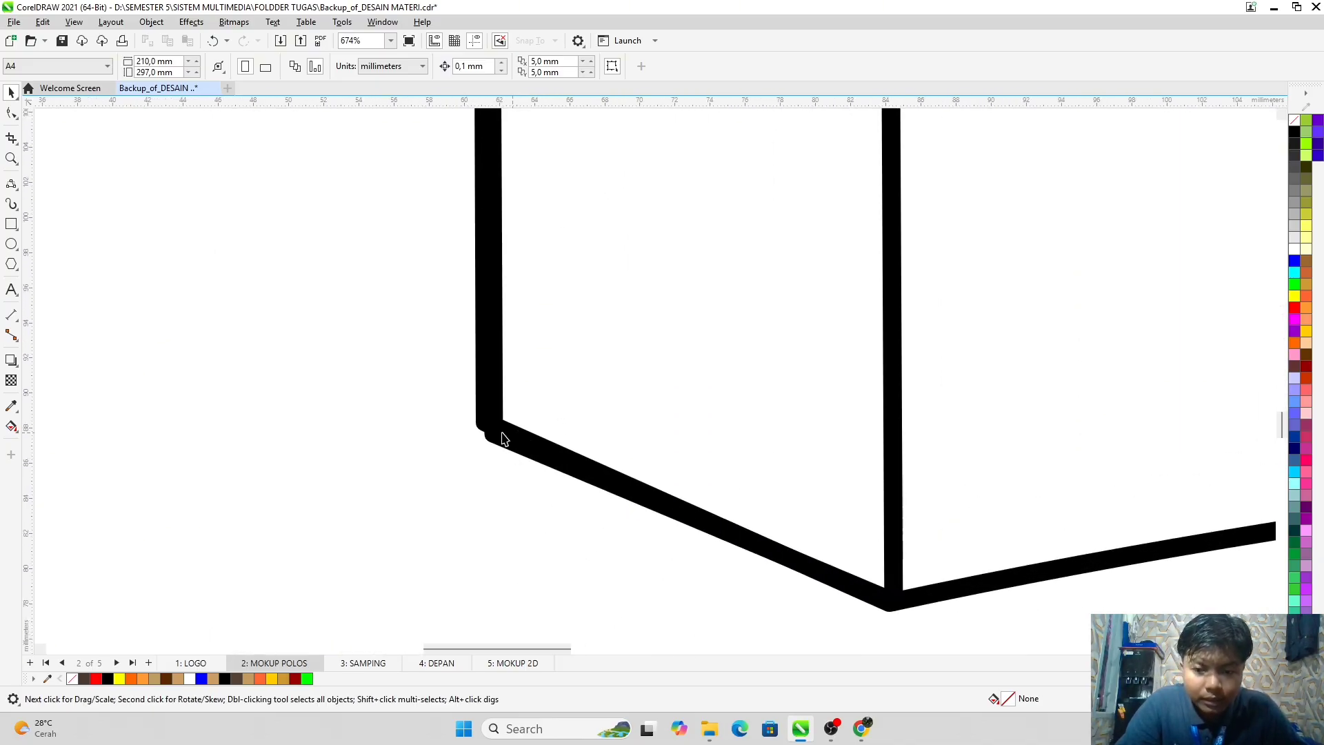
pyautogui.click(492, 433)
pyautogui.scroll(-1, 520, 439)
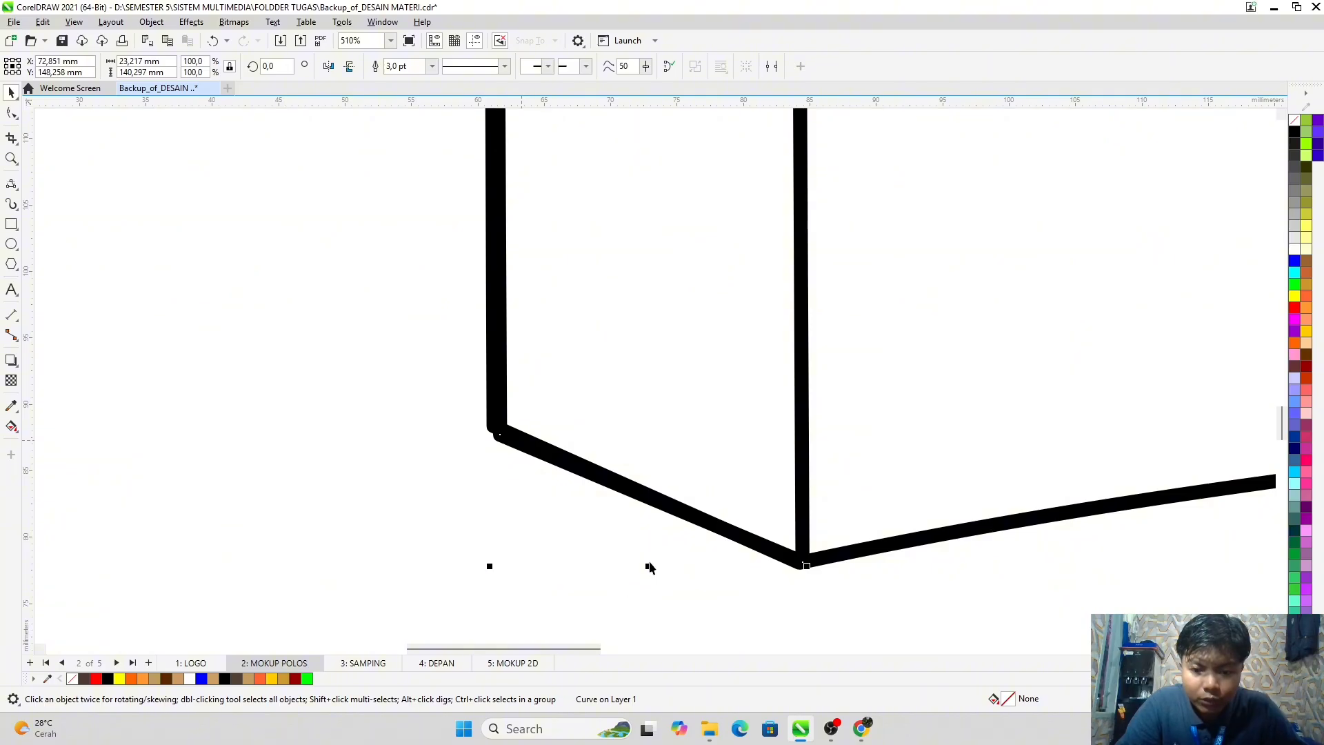
pyautogui.moveTo(646, 569); pyautogui.dragTo(644, 557)
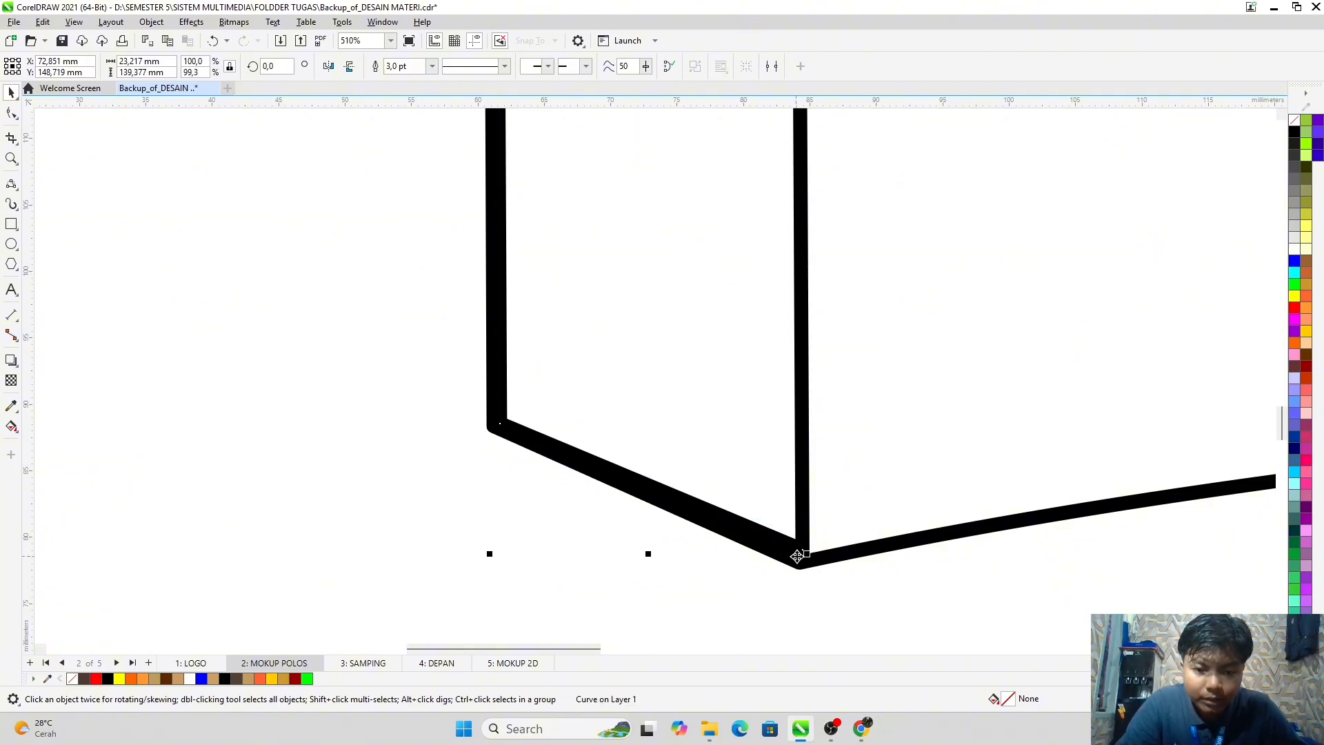
pyautogui.moveTo(650, 556); pyautogui.dragTo(651, 560)
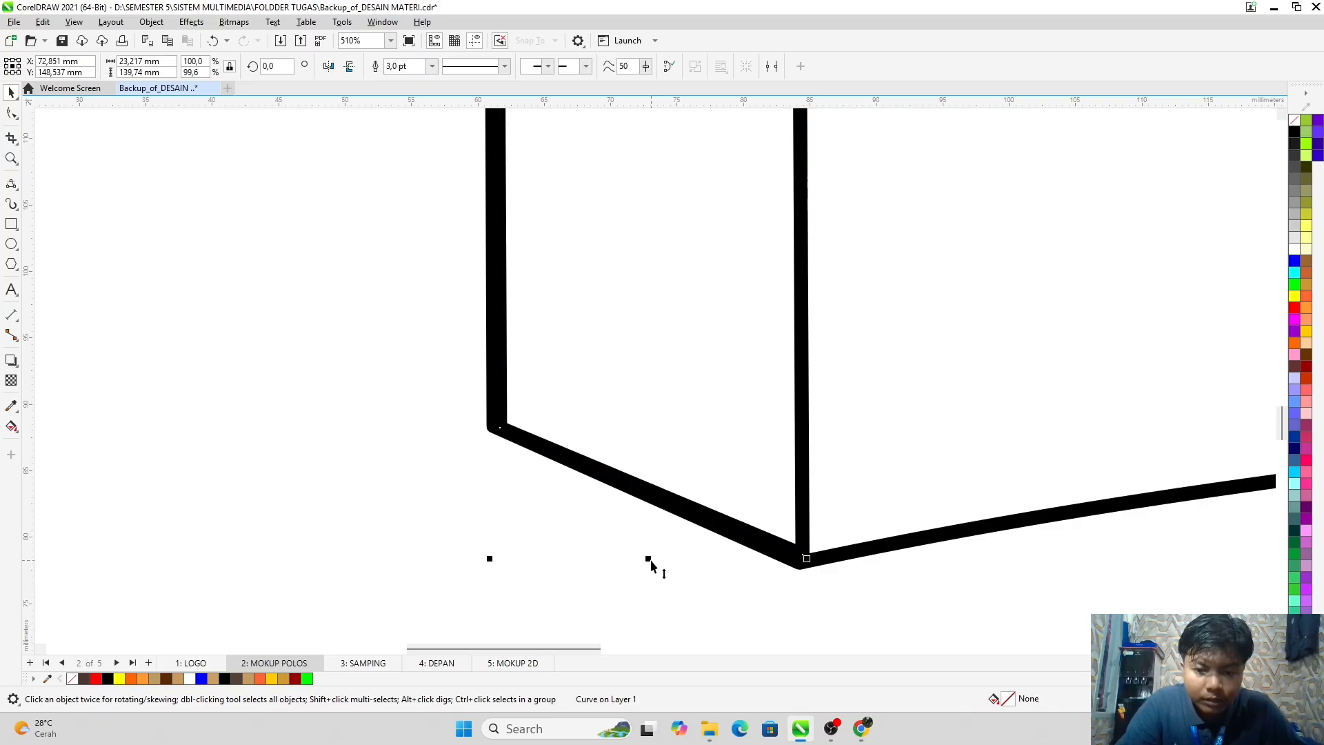
pyautogui.scroll(-2, 624, 439)
pyautogui.moveTo(606, 354); pyautogui.dragTo(571, 549)
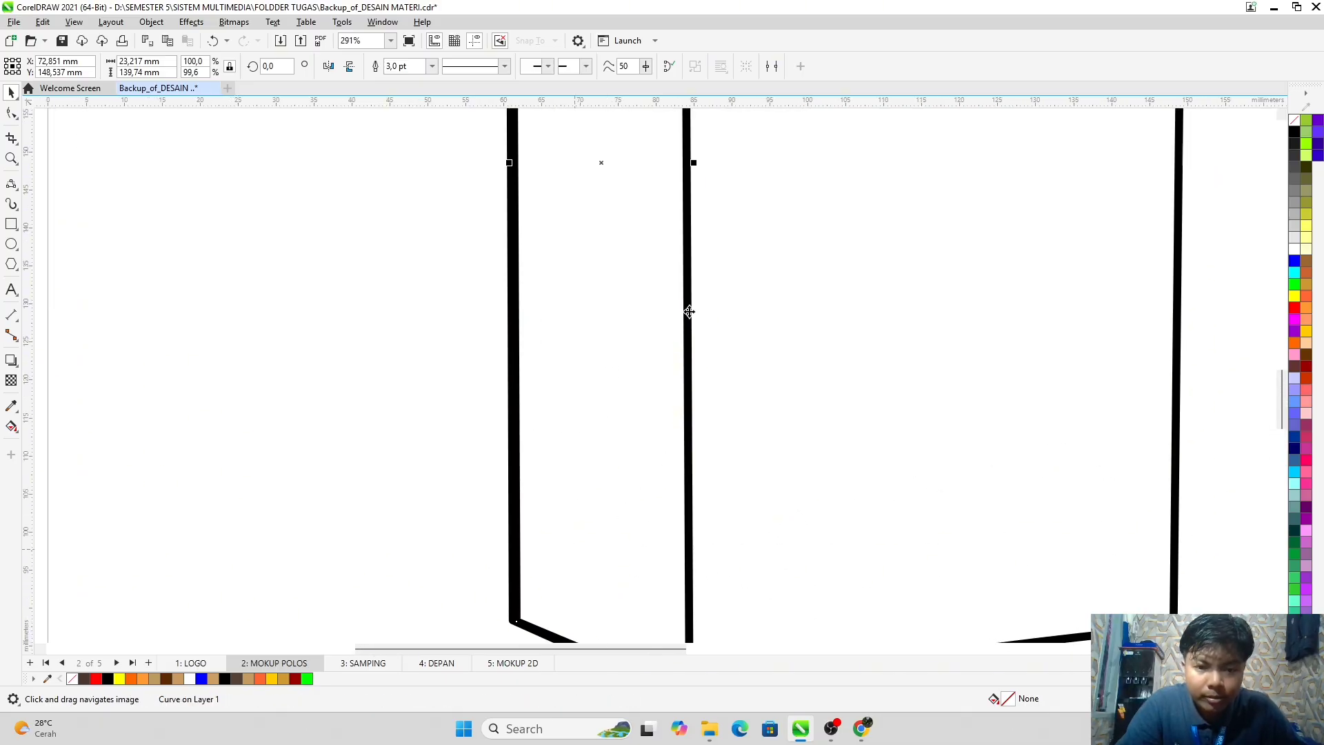
pyautogui.moveTo(682, 257); pyautogui.dragTo(674, 447)
pyautogui.scroll(-2, 609, 307)
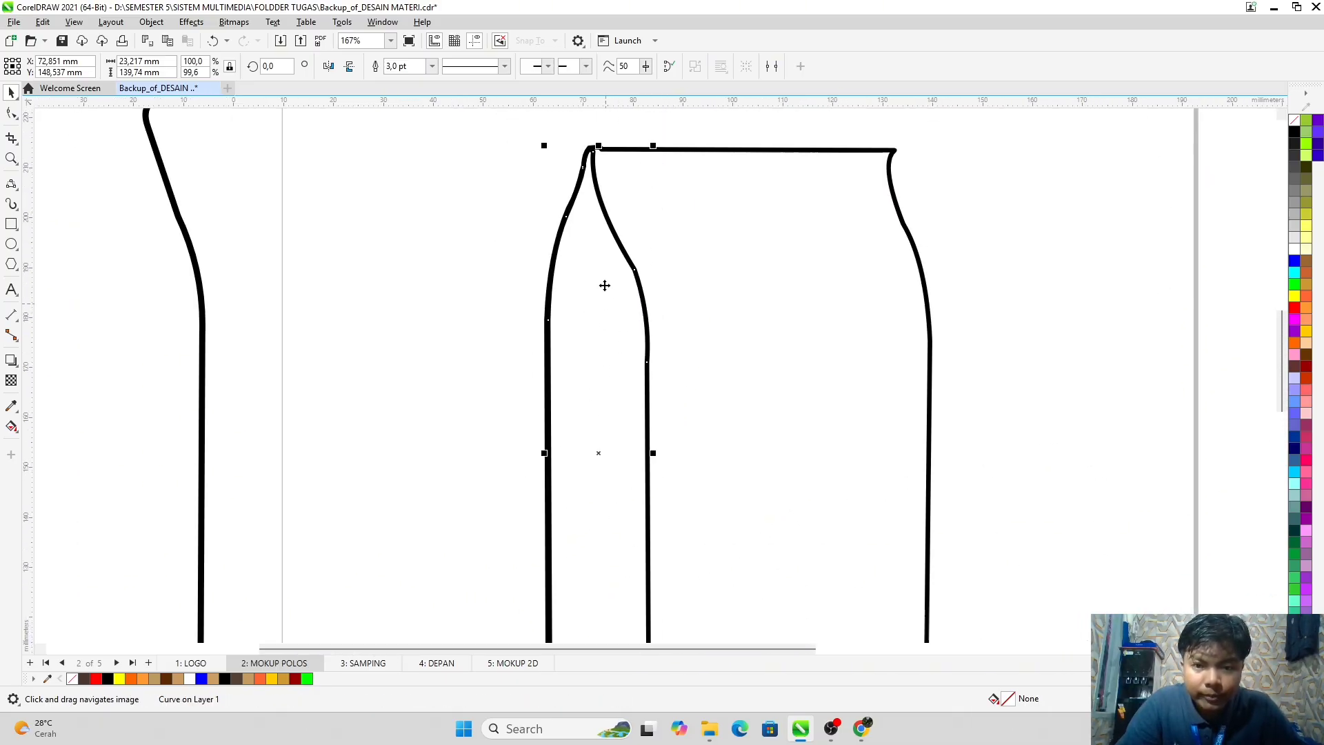
pyautogui.click(1003, 317)
# Step: Above the reference photo, draw three straight 3-Point Curve sides of a tapered quadrilateral: top about 74.3 mm, right about 30.8 mm, bottom about 66.7 mm
pyautogui.scroll(2, 601, 234)
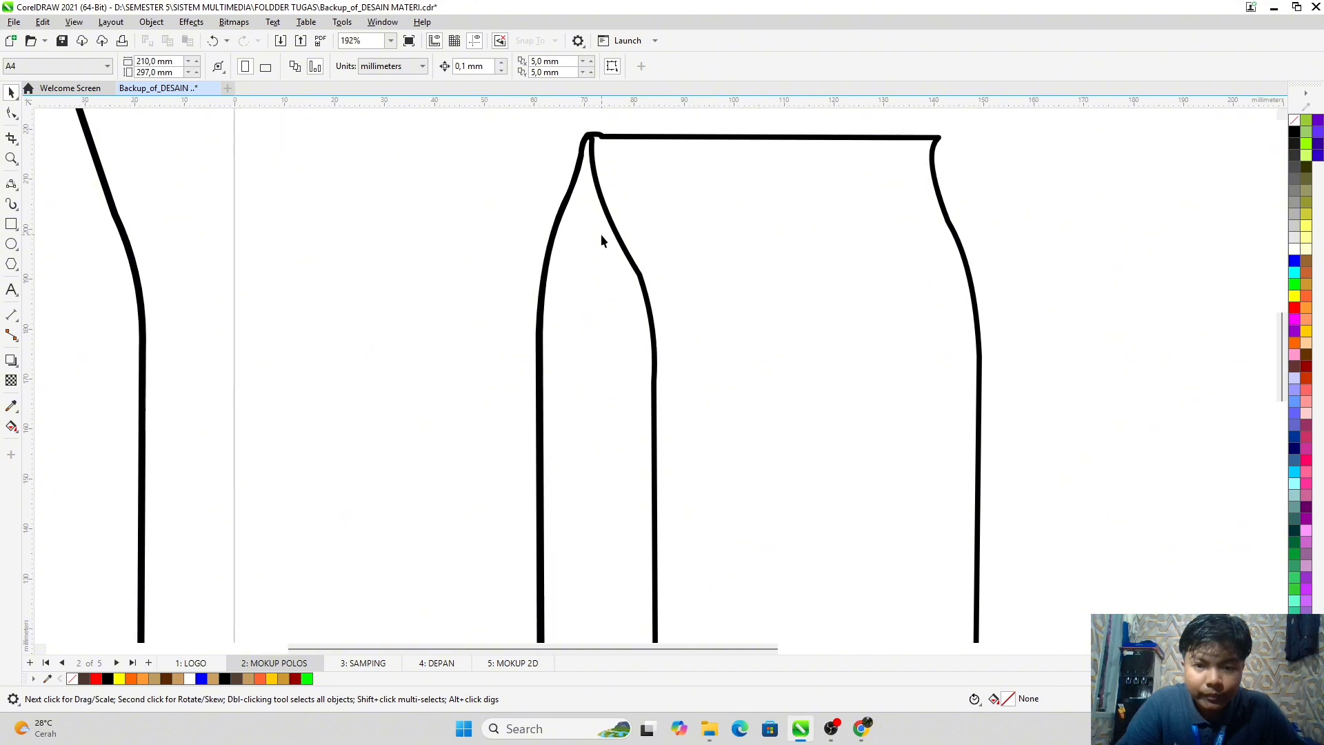
pyautogui.scroll(-4, 601, 234)
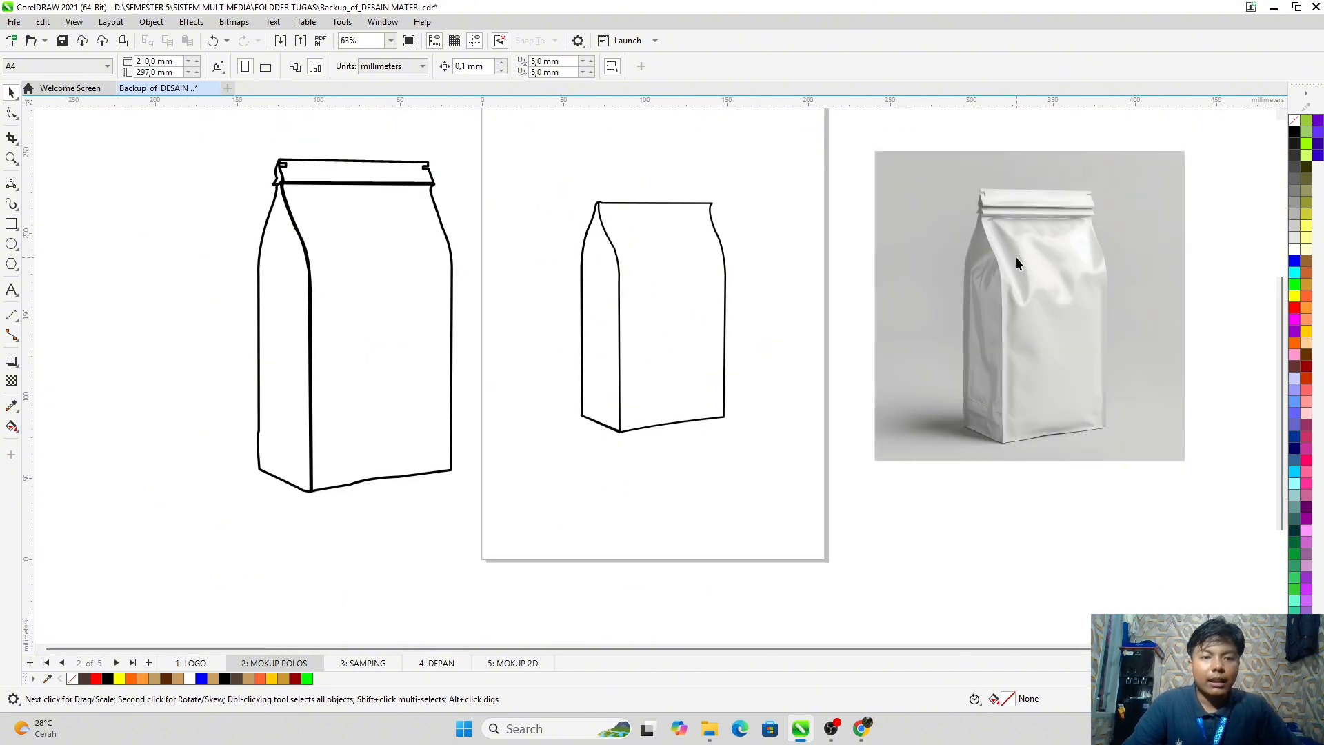
pyautogui.moveTo(1015, 256); pyautogui.dragTo(925, 320)
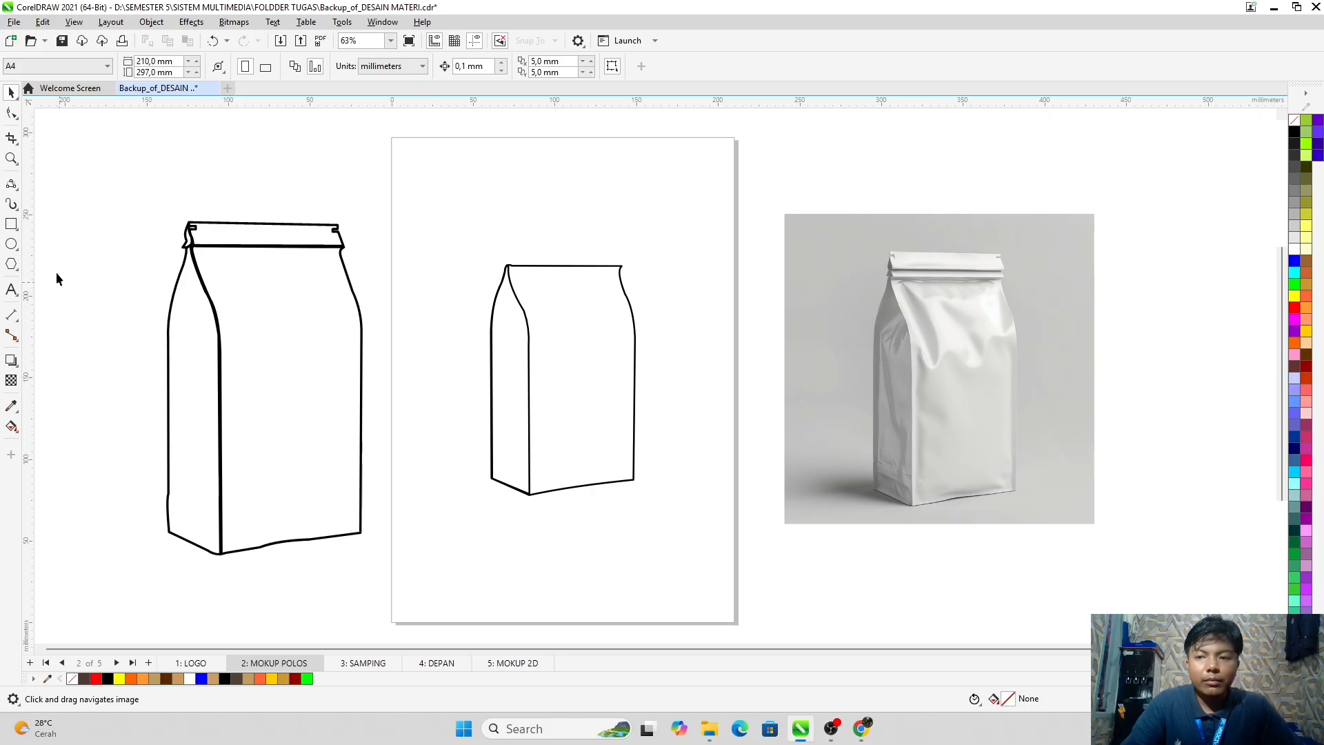
pyautogui.click(11, 184)
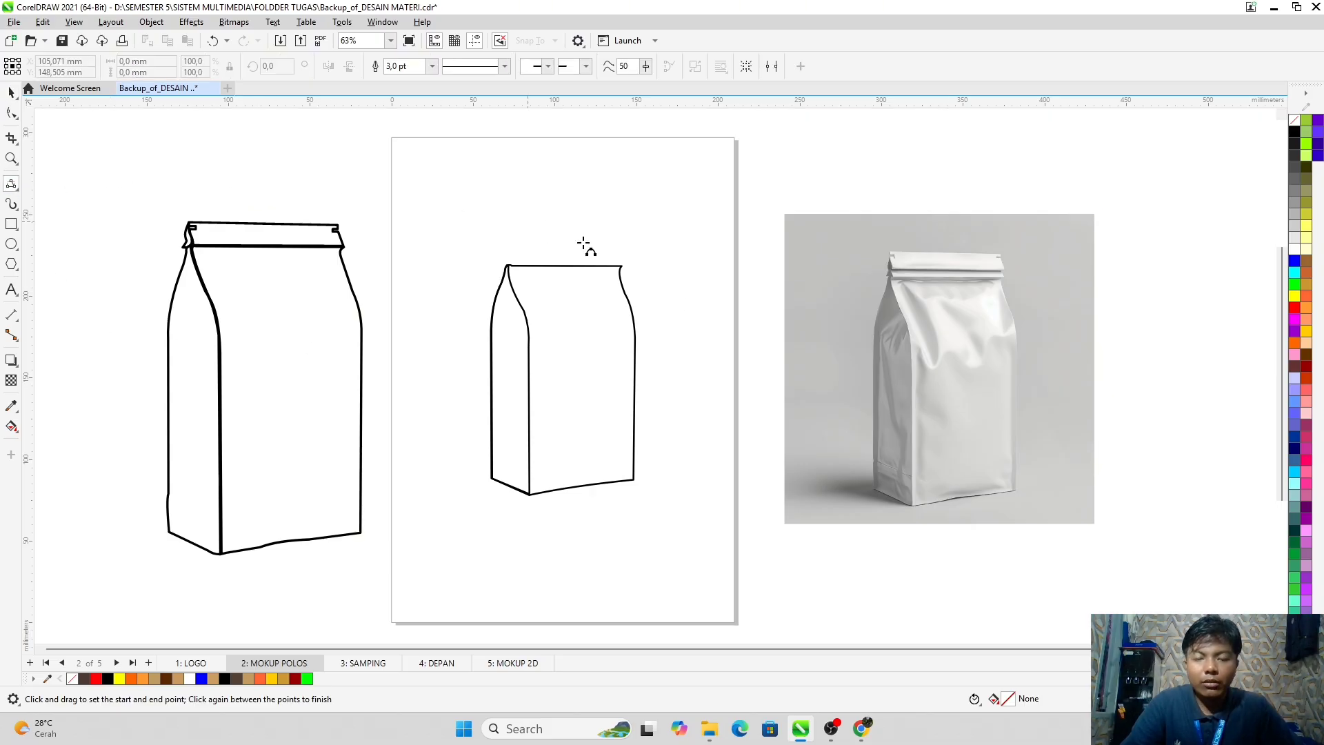
pyautogui.moveTo(842, 206); pyautogui.dragTo(818, 237)
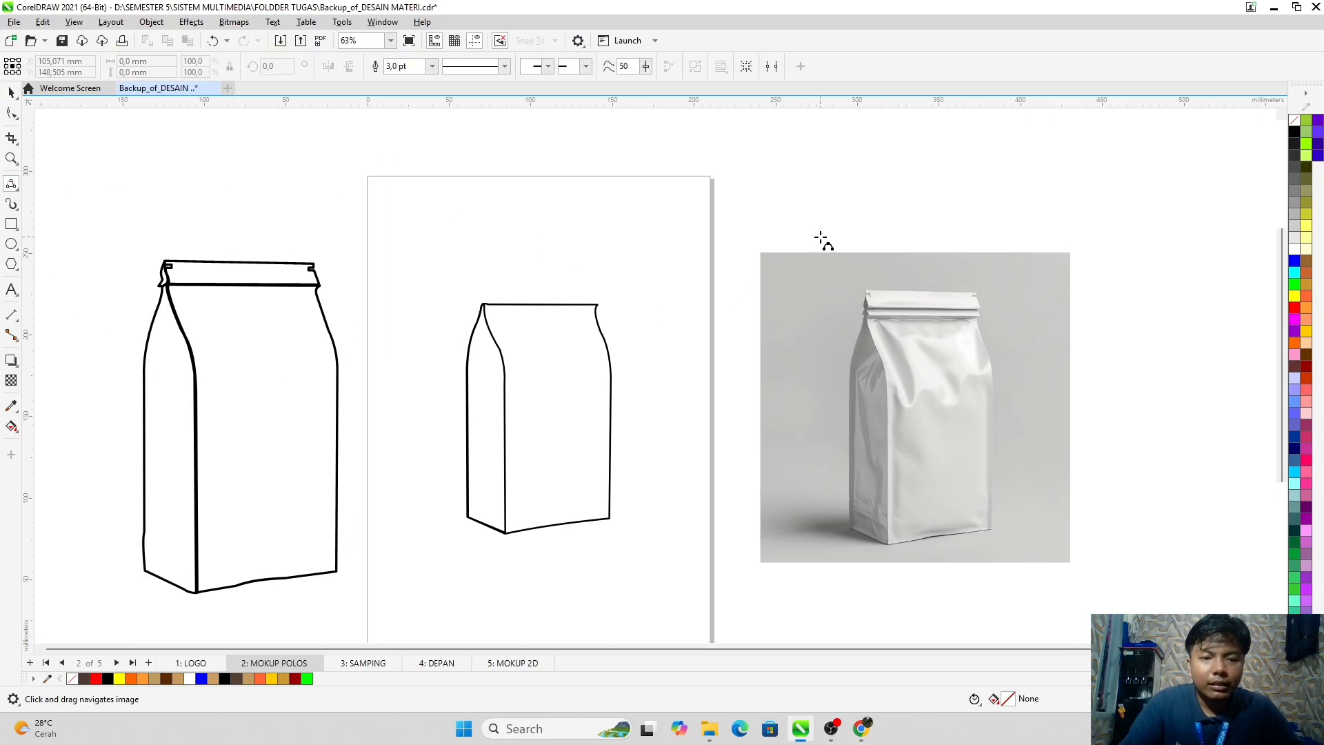
pyautogui.click(860, 160)
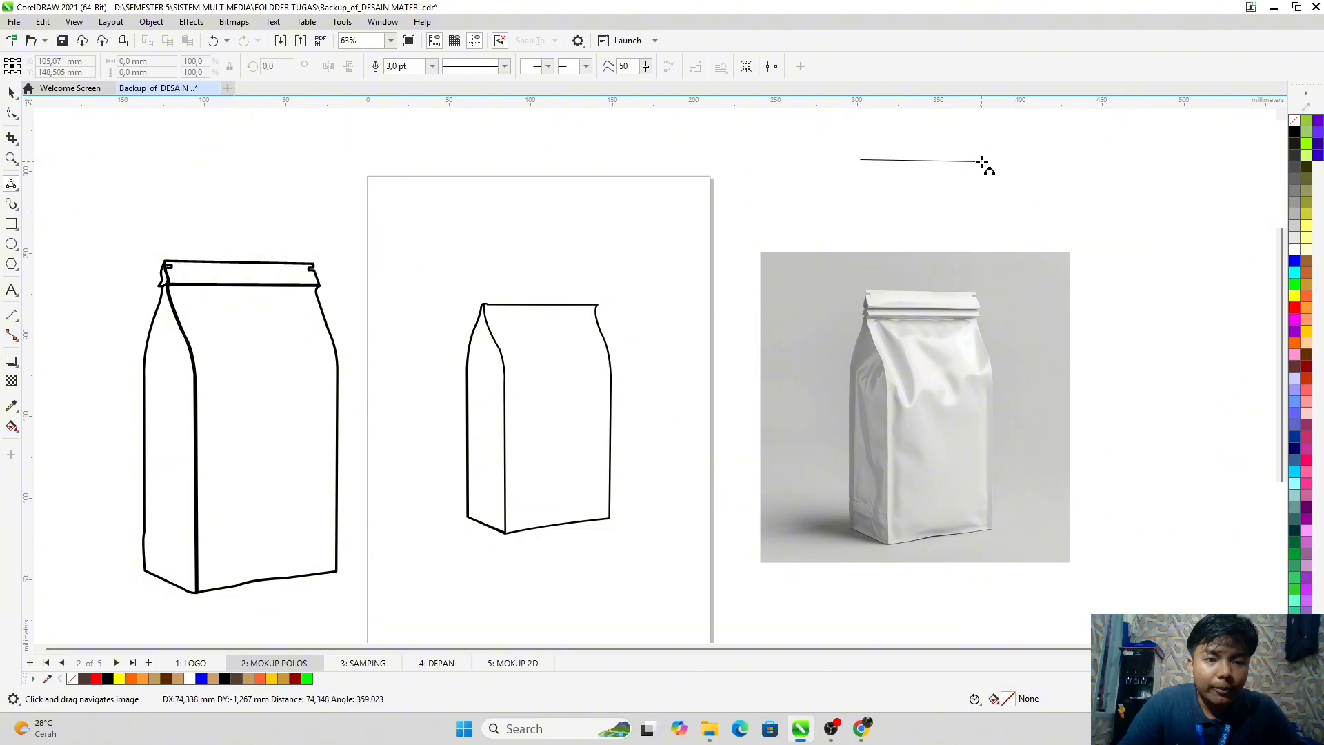
pyautogui.click(983, 161)
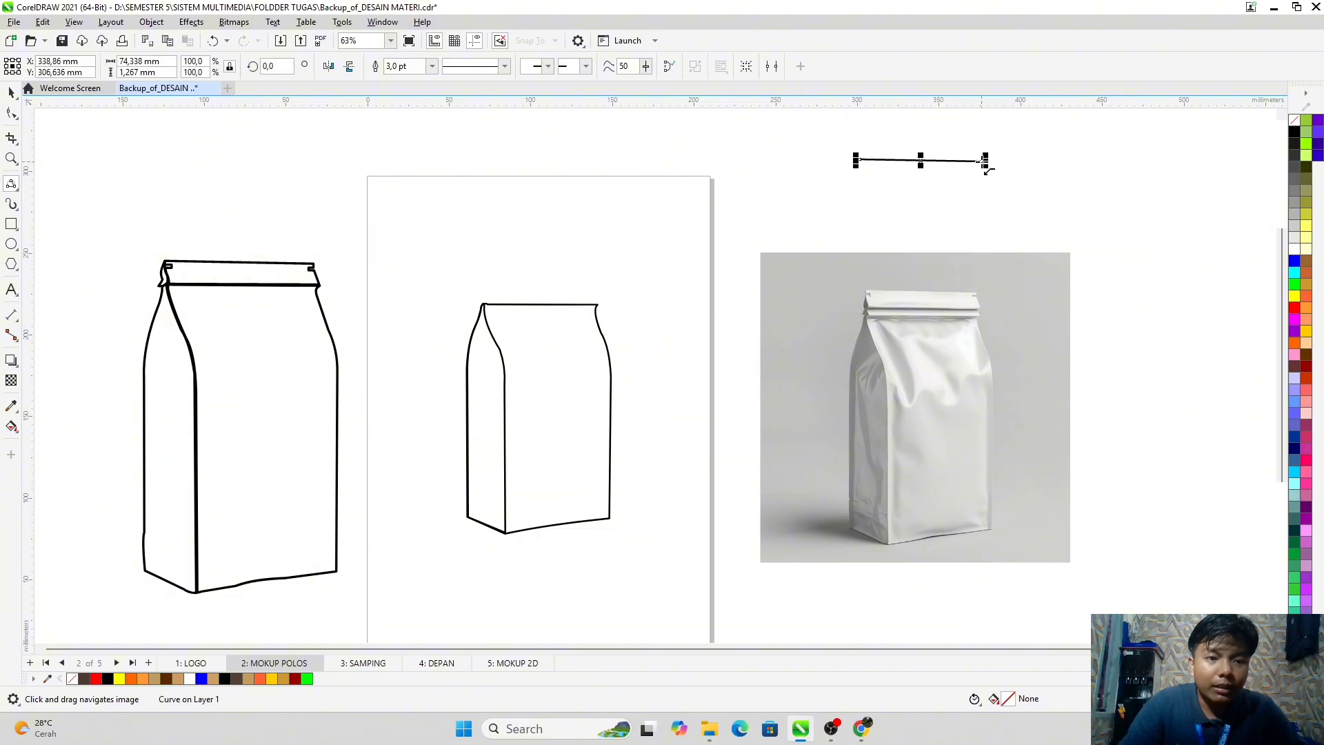
pyautogui.click(986, 162)
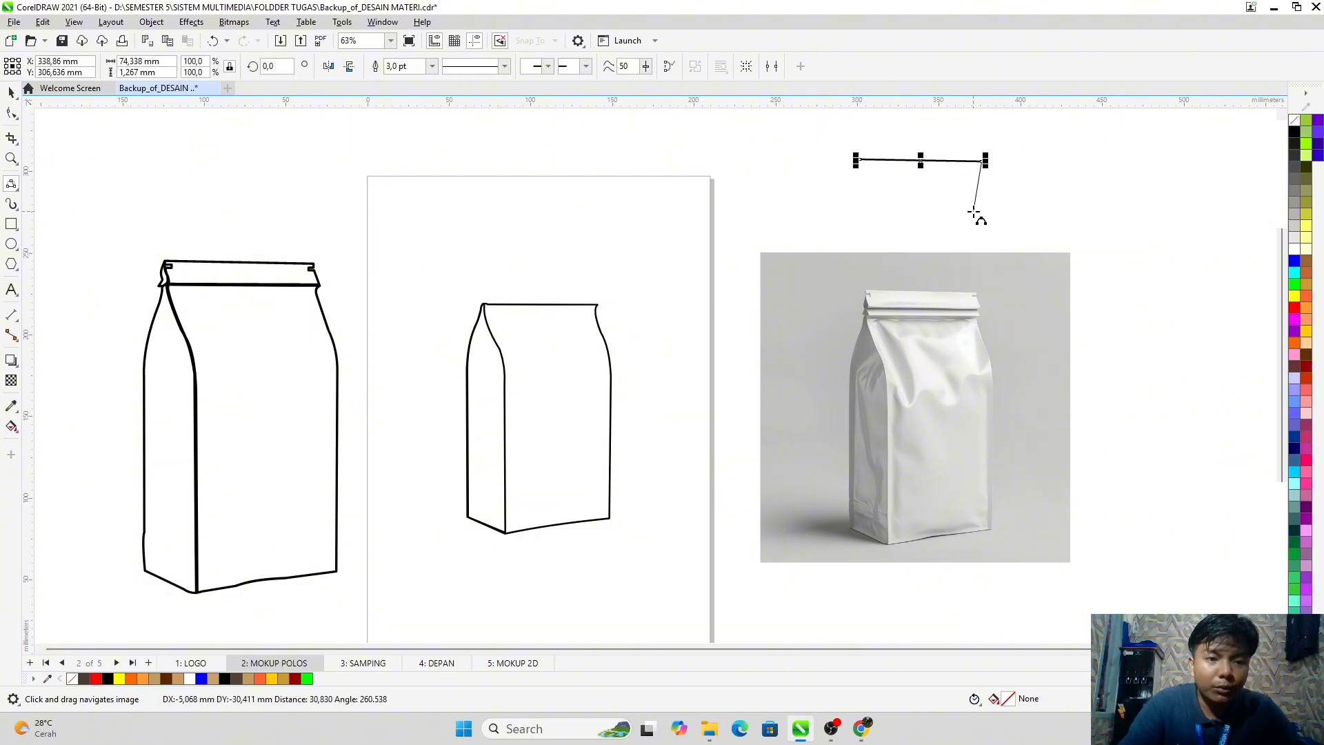
pyautogui.click(973, 211)
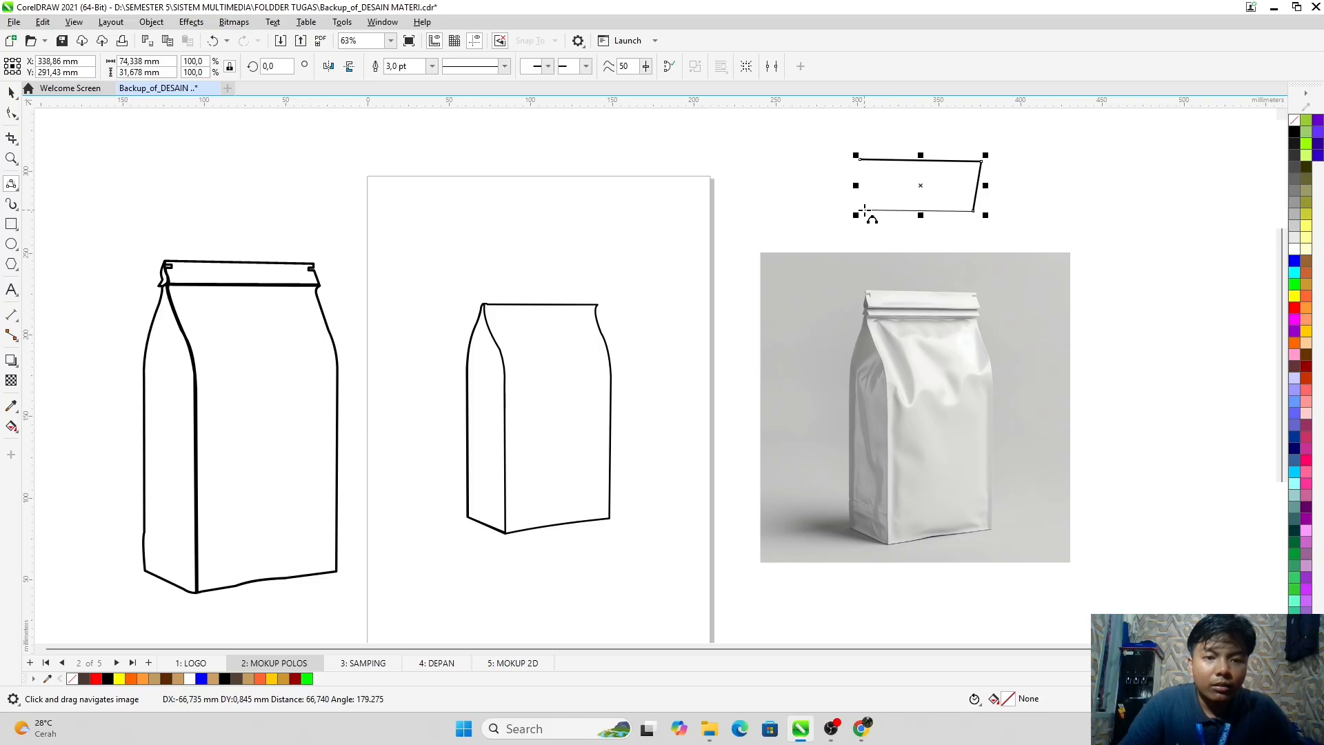
pyautogui.click(864, 210)
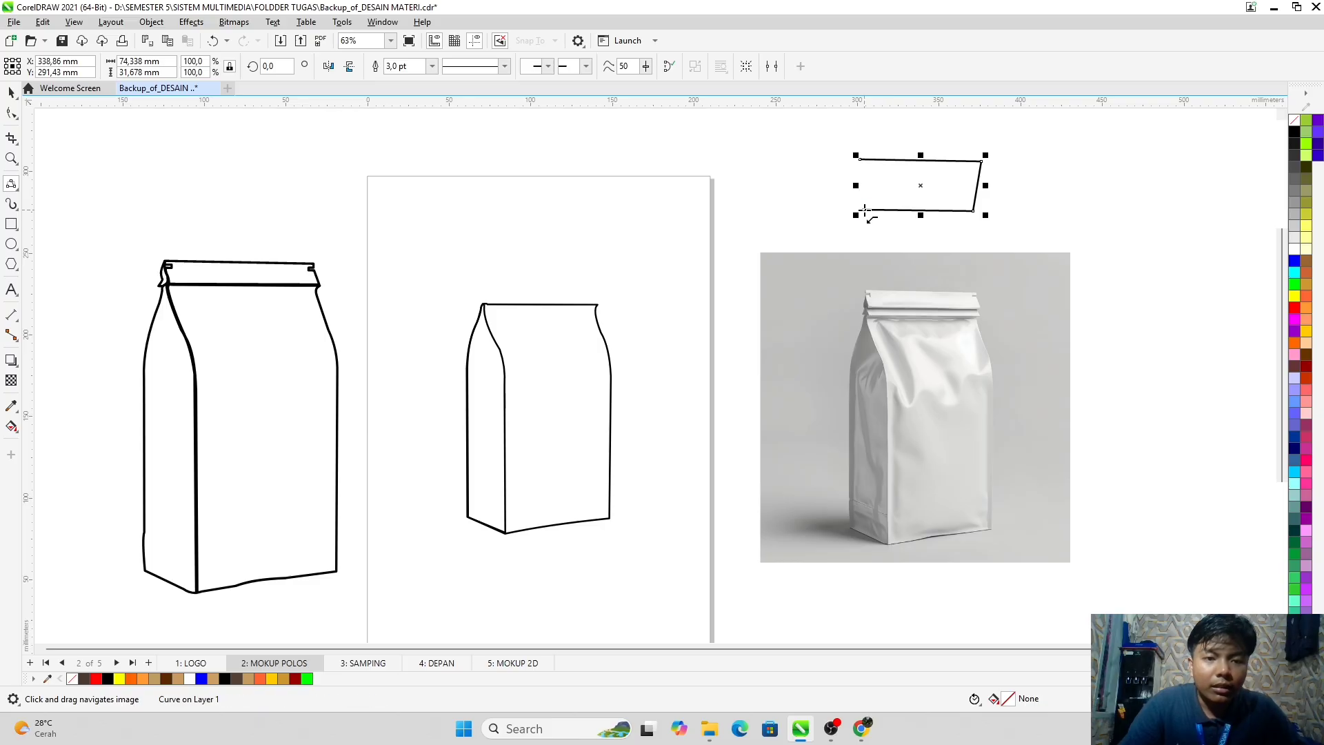
# Step: Draw the quadrilateral's left side slightly off the bottom edge's end node and inspect the gap in that lower corner
pyautogui.scroll(6, 864, 210)
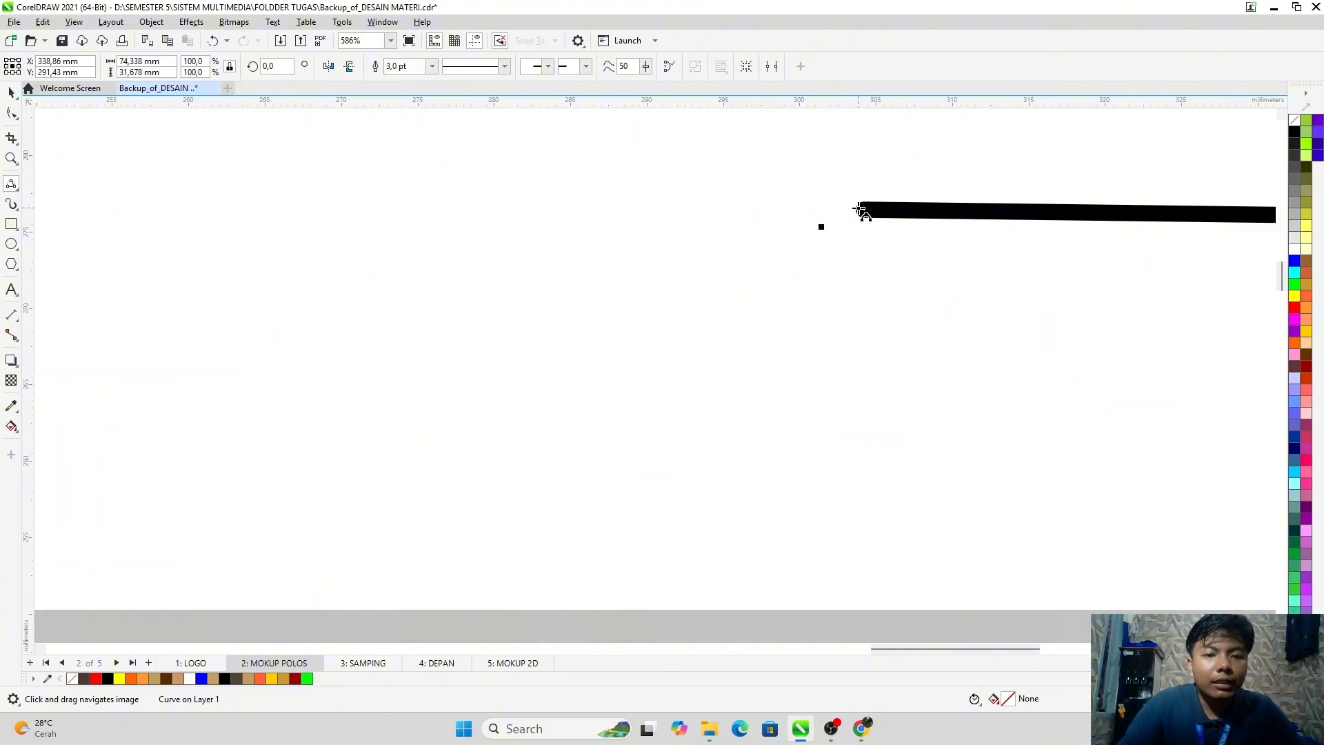
pyautogui.moveTo(859, 208)
pyautogui.mouseDown()
pyautogui.moveTo(854, 127)
pyautogui.moveTo(860, 190)
pyautogui.moveTo(830, 253)
pyautogui.mouseUp()
pyautogui.scroll(-2, 864, 277)
pyautogui.scroll(-2, 864, 276)
pyautogui.scroll(5, 866, 375)
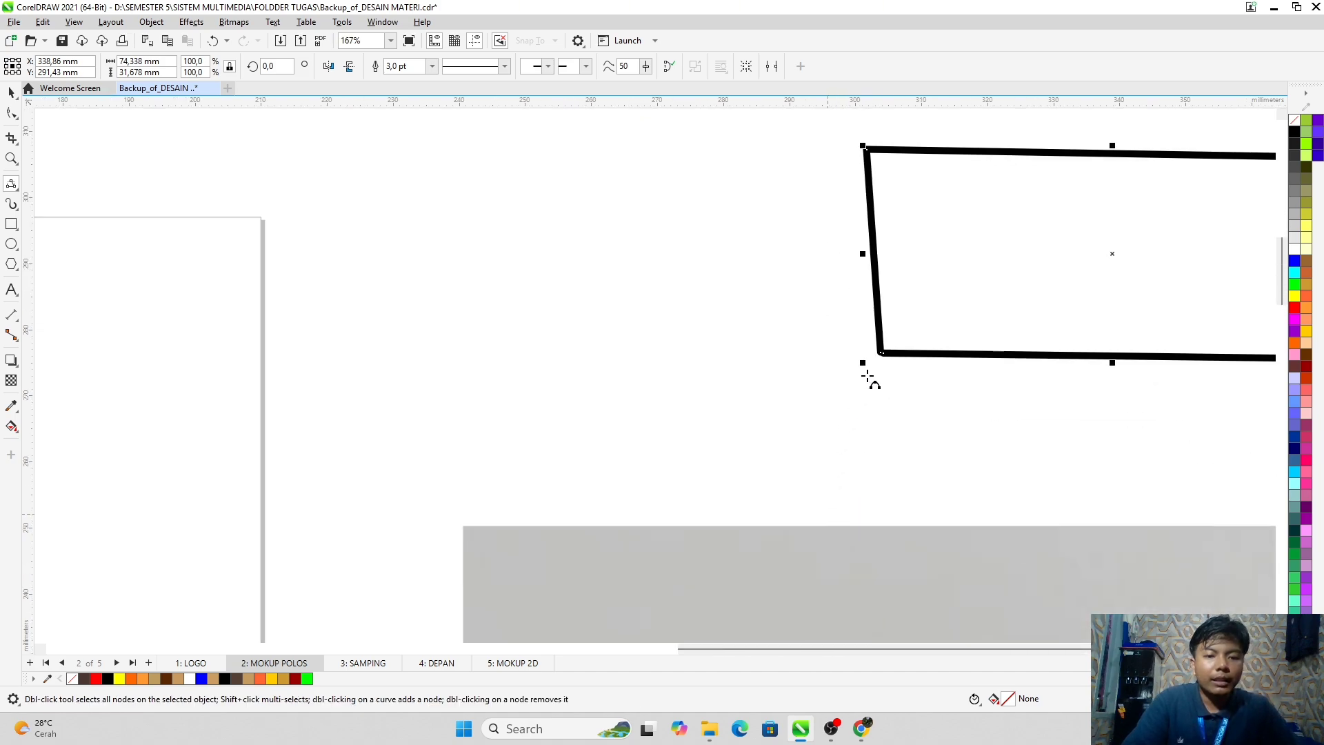
pyautogui.scroll(3, 901, 333)
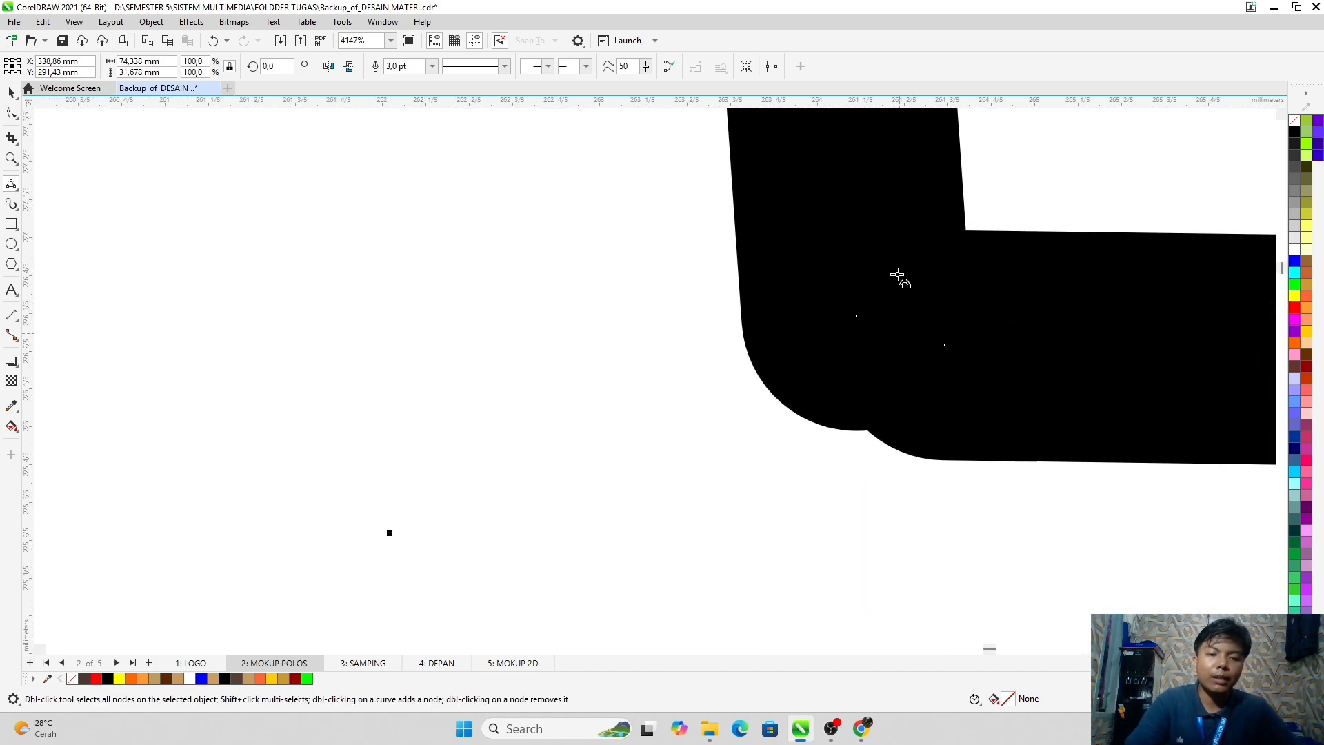
pyautogui.scroll(3, 869, 421)
pyautogui.scroll(-4, 863, 431)
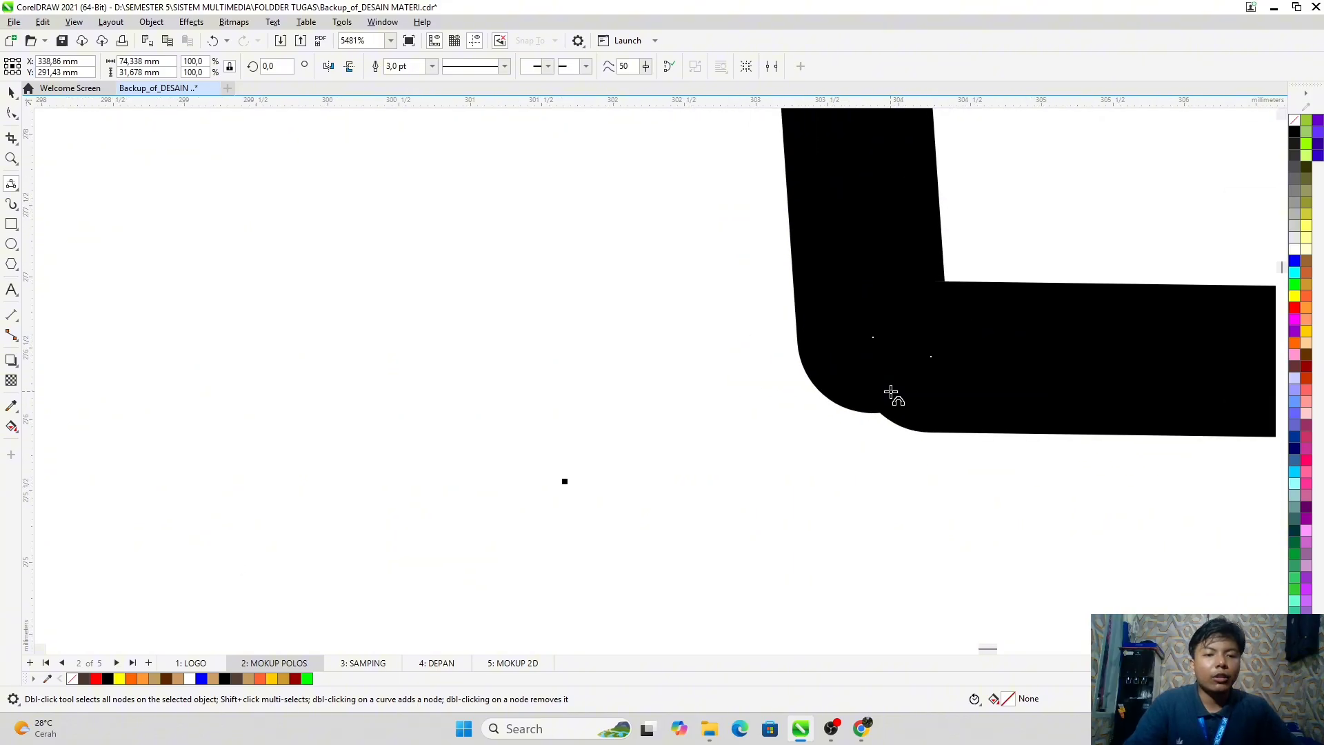
pyautogui.scroll(-6, 936, 353)
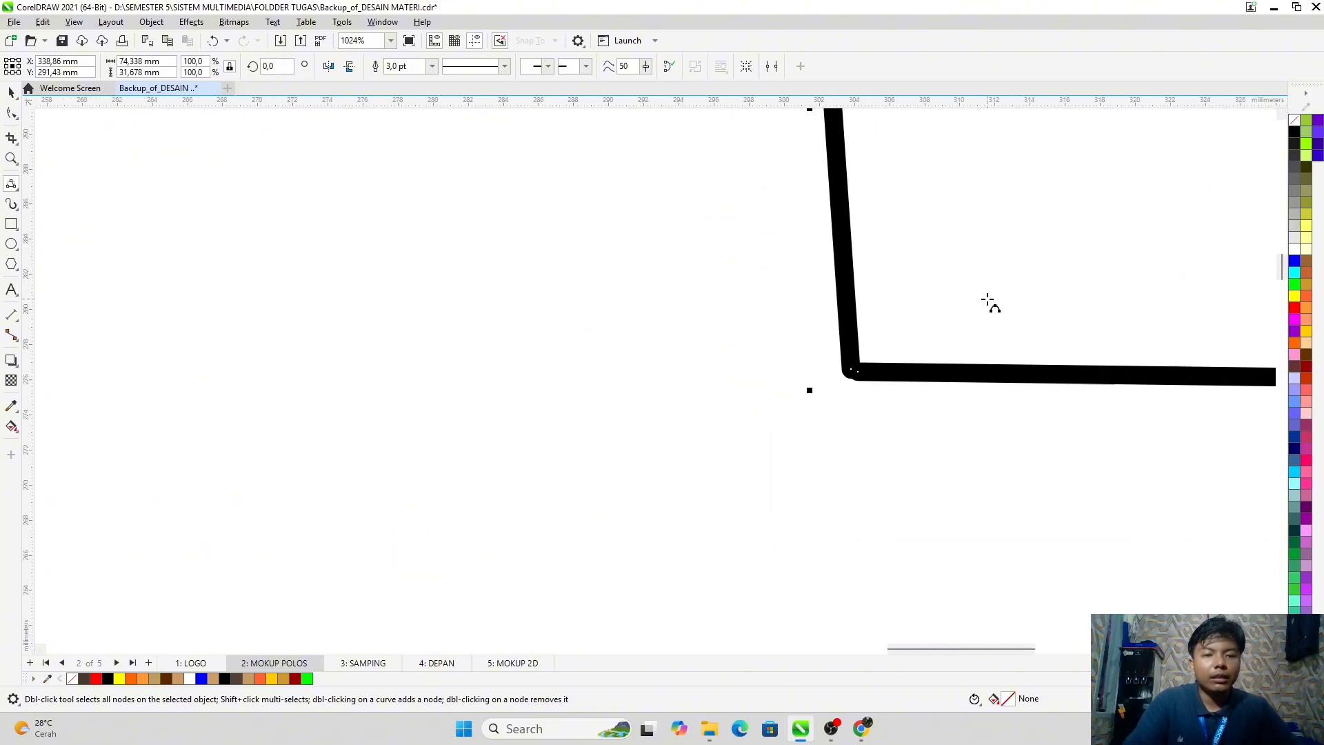
# Step: Try an orange fill on the unclosed quadrilateral, and undo back to its three joined sides
pyautogui.moveTo(990, 301); pyautogui.dragTo(529, 482)
pyautogui.scroll(-3, 774, 452)
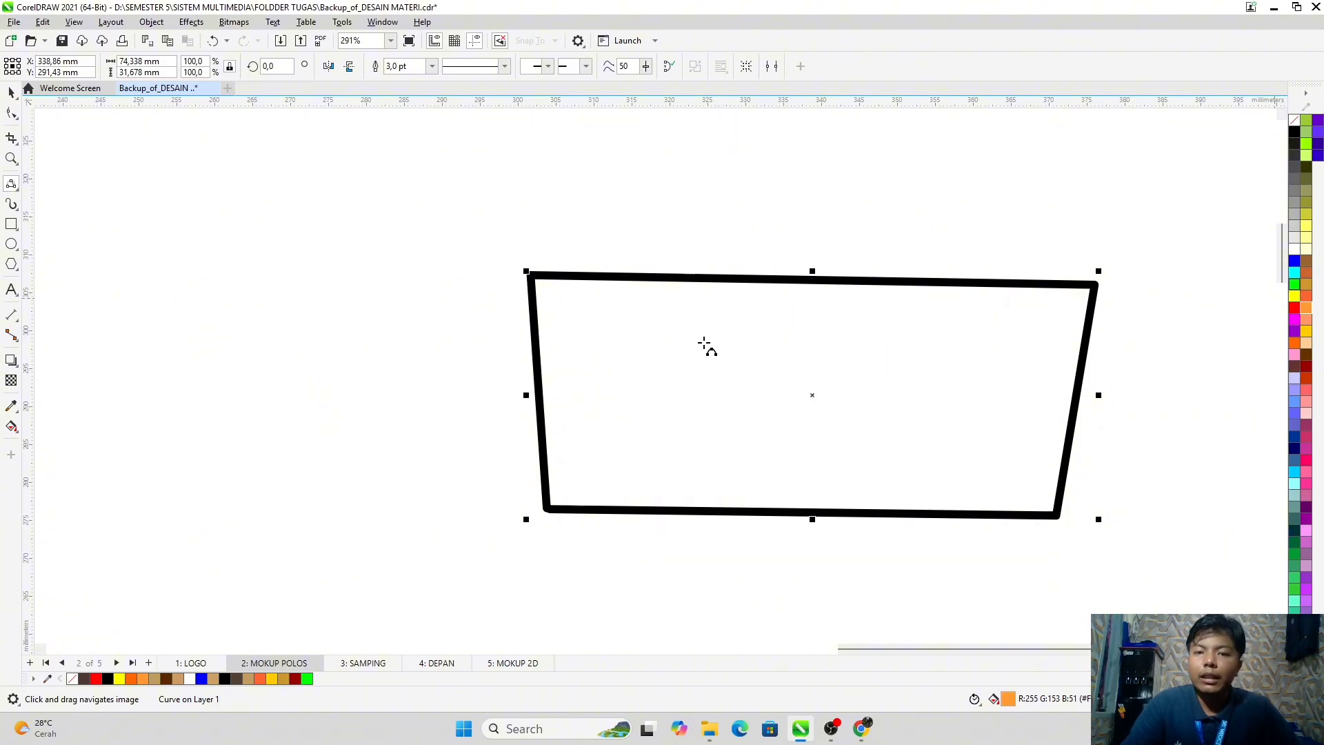
pyautogui.scroll(-4, 703, 342)
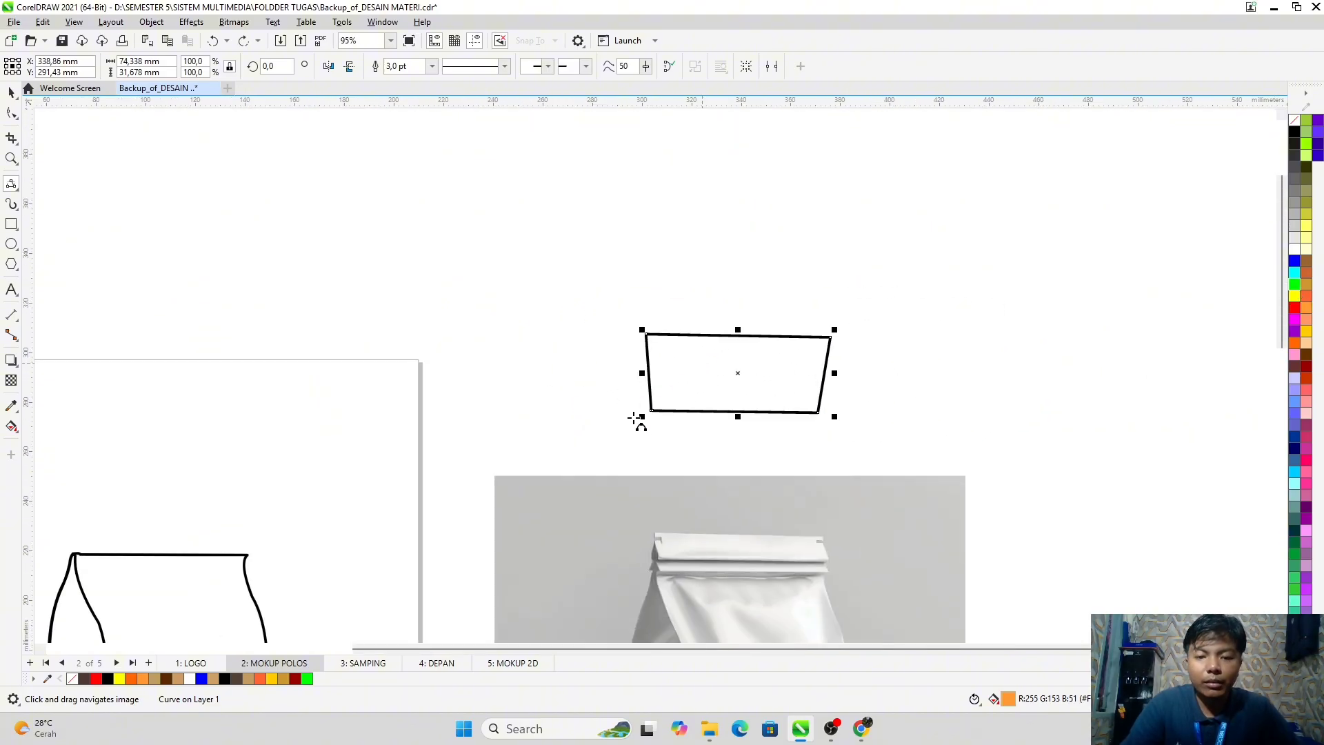
pyautogui.hotkey('ctrl', 'z')
pyautogui.scroll(3, 804, 417)
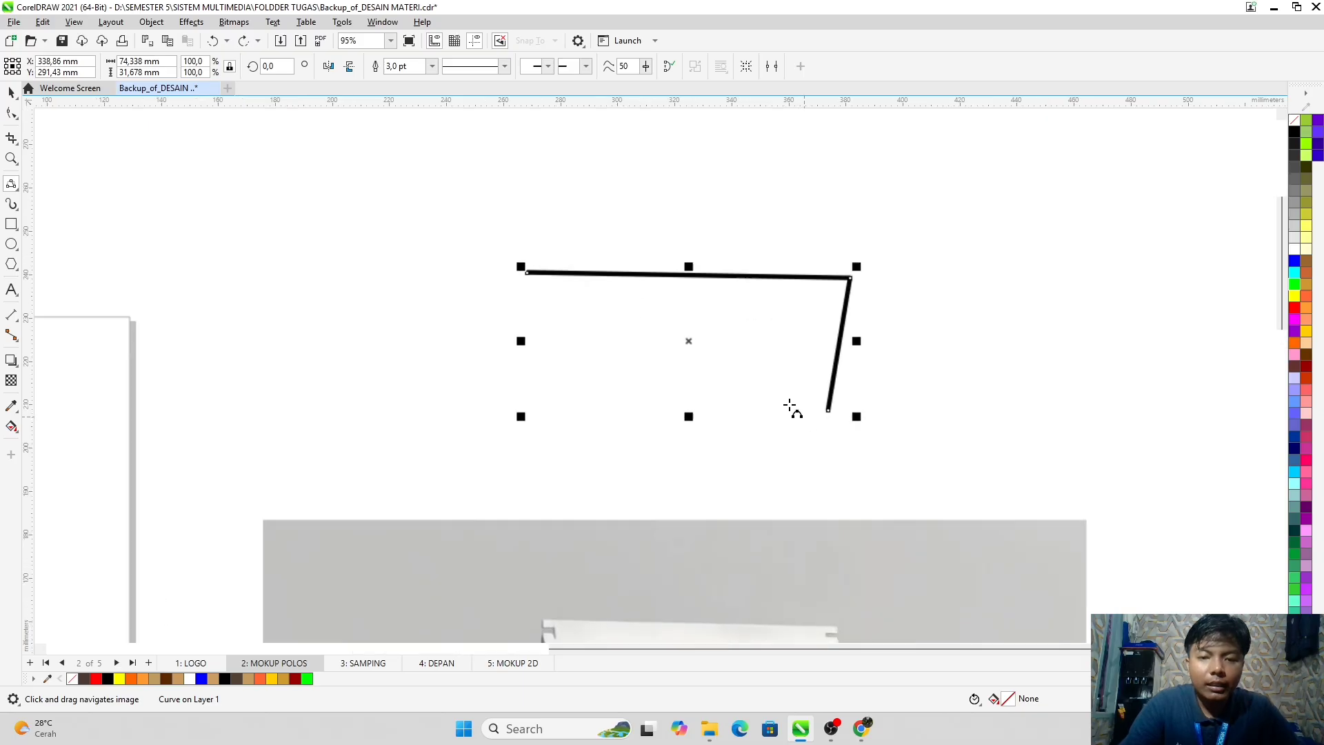
pyautogui.click(244, 41)
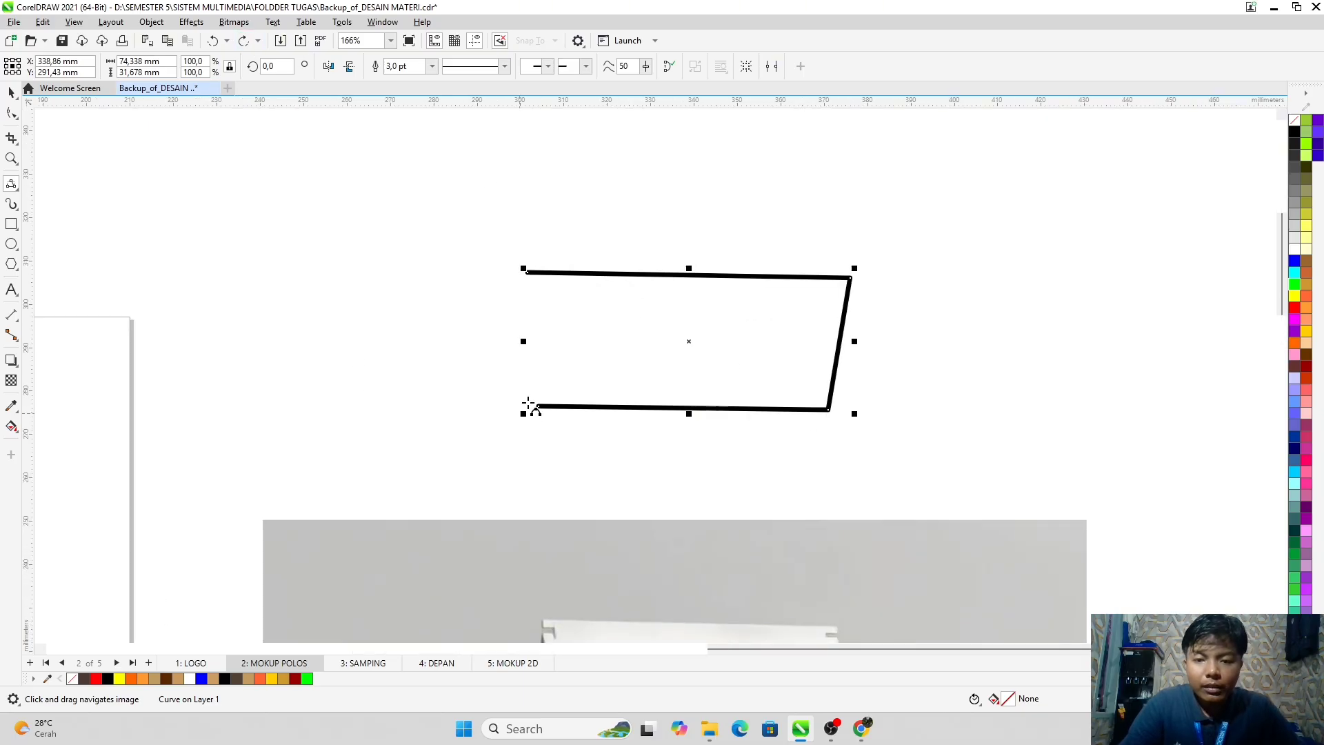
# Step: Close the quadrilateral with a left side about 30.9 mm long, joining the bottom edge's end node to the top edge's start node
pyautogui.scroll(3, 537, 411)
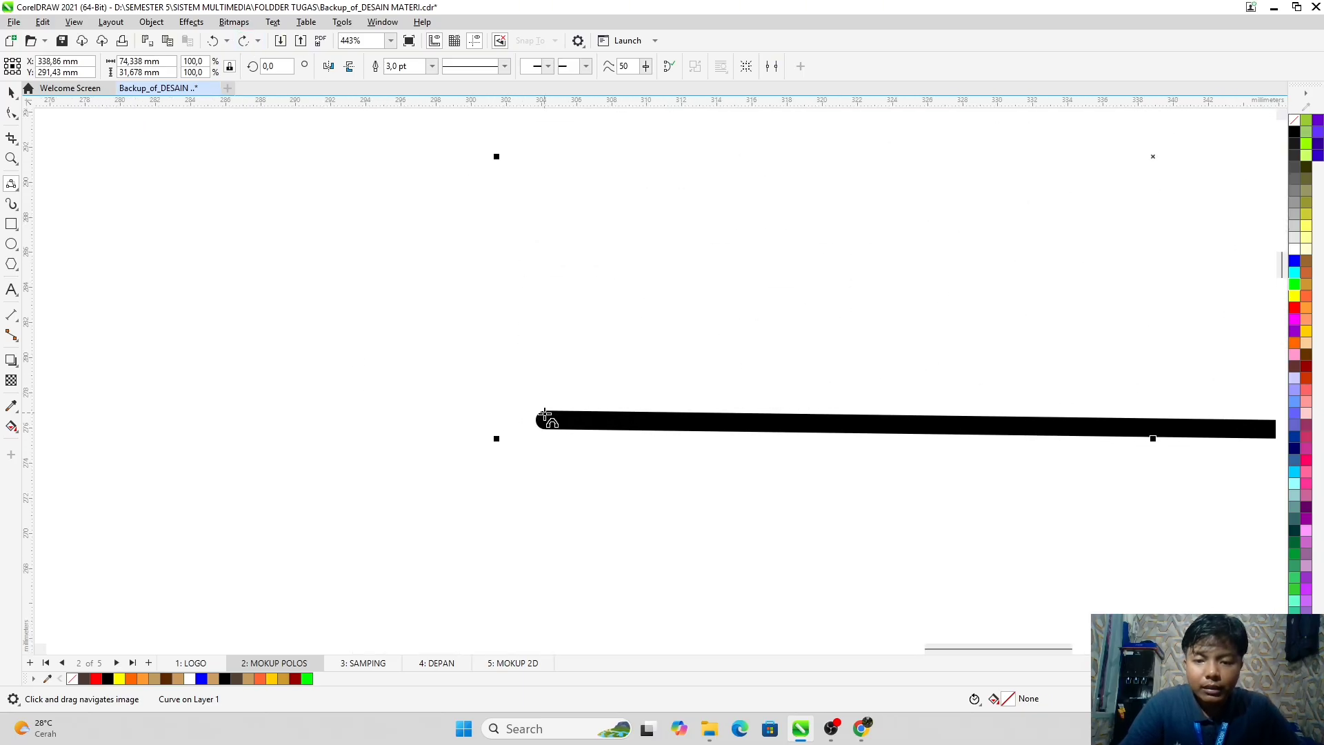
pyautogui.scroll(2, 545, 414)
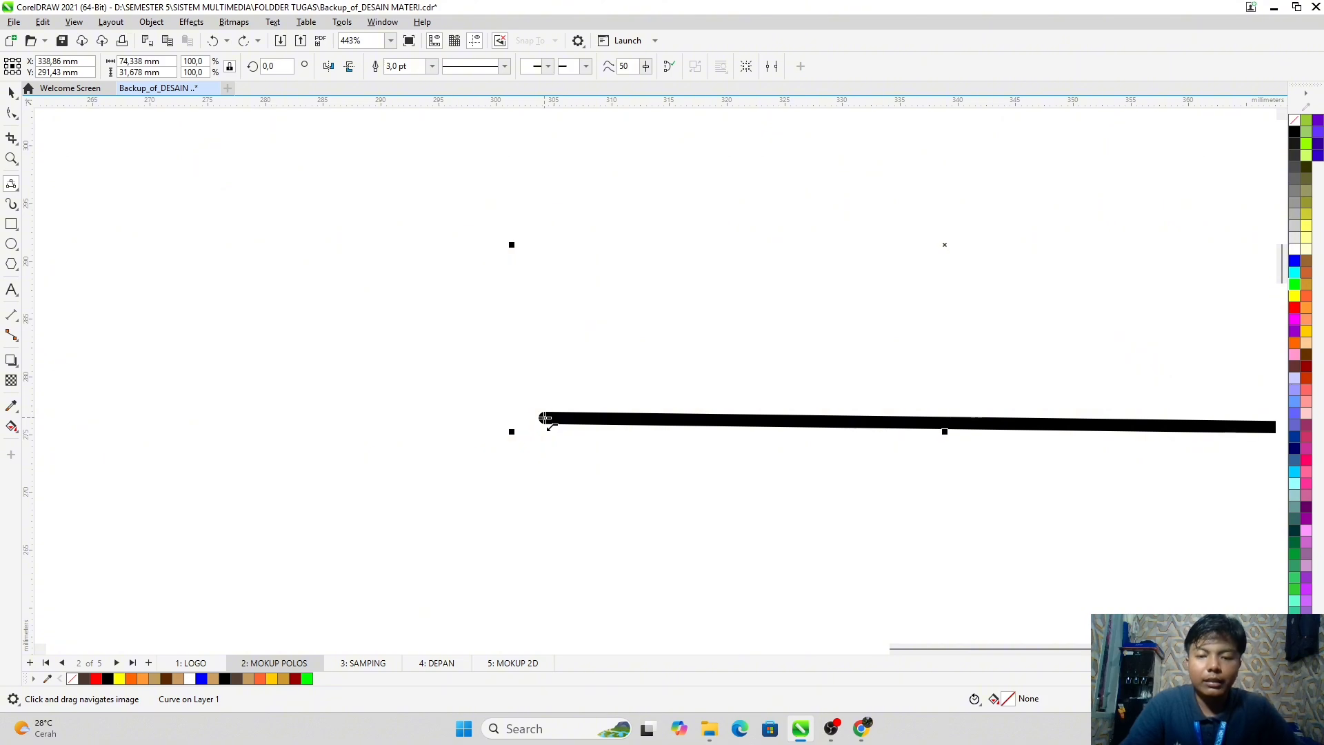
pyautogui.click(545, 384)
pyautogui.scroll(3, 540, 266)
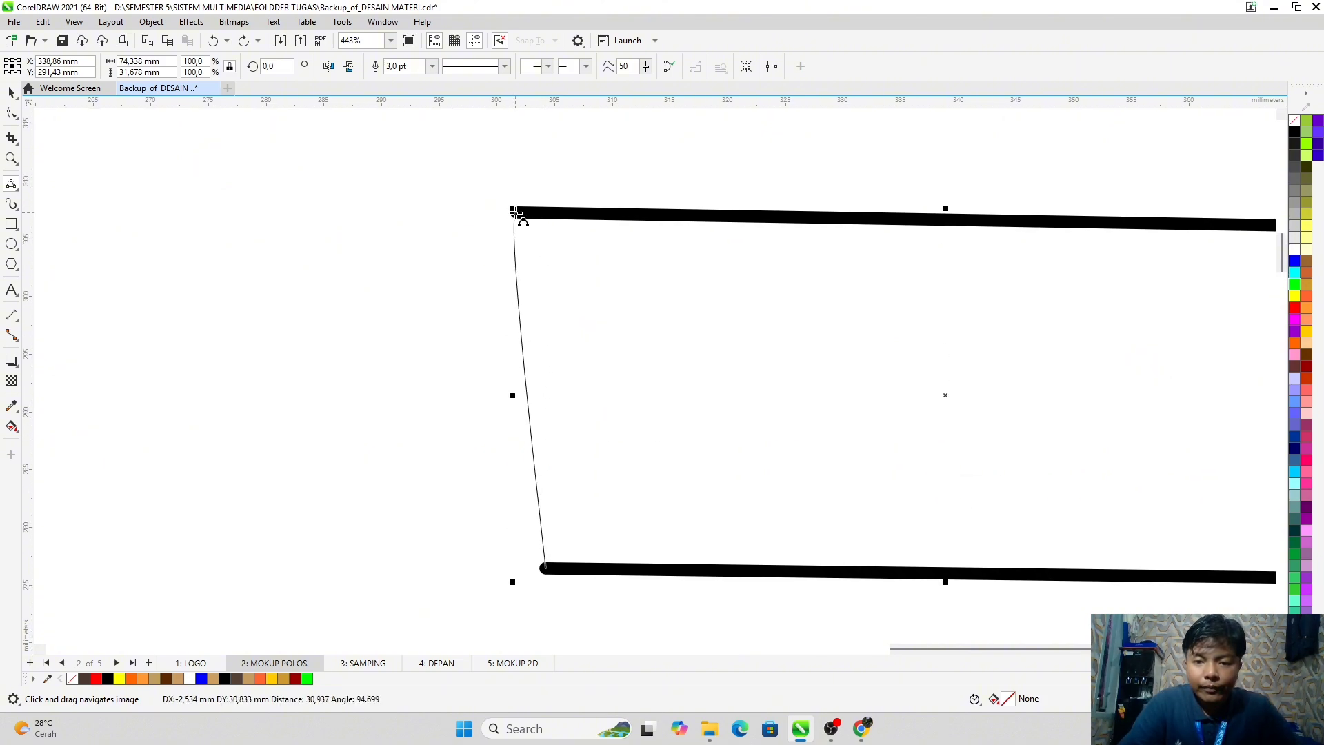
pyautogui.click(516, 212)
pyautogui.scroll(-5, 634, 345)
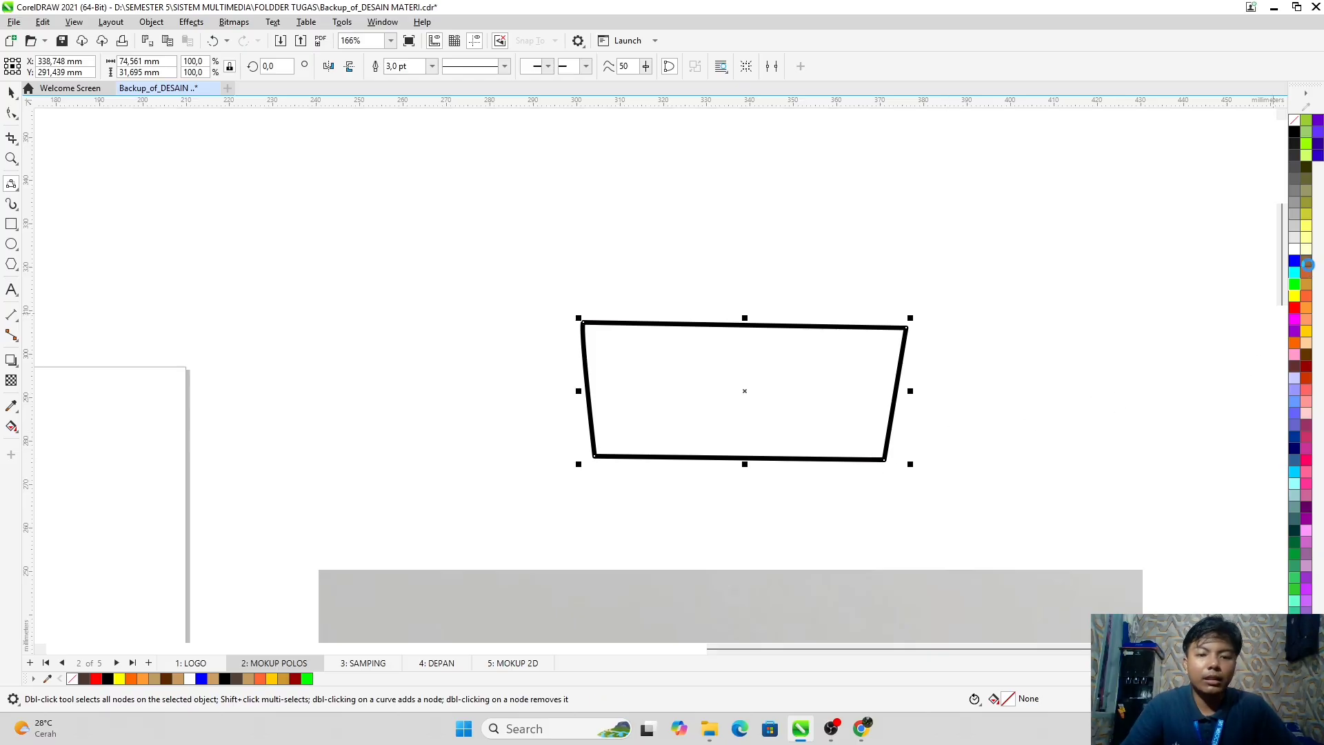
# Step: Fill the closed quadrilateral with brown (R:153 G:102 B:51) to demonstrate the fill, and delete the demonstration shape
pyautogui.click(1308, 264)
pyautogui.scroll(-3, 656, 417)
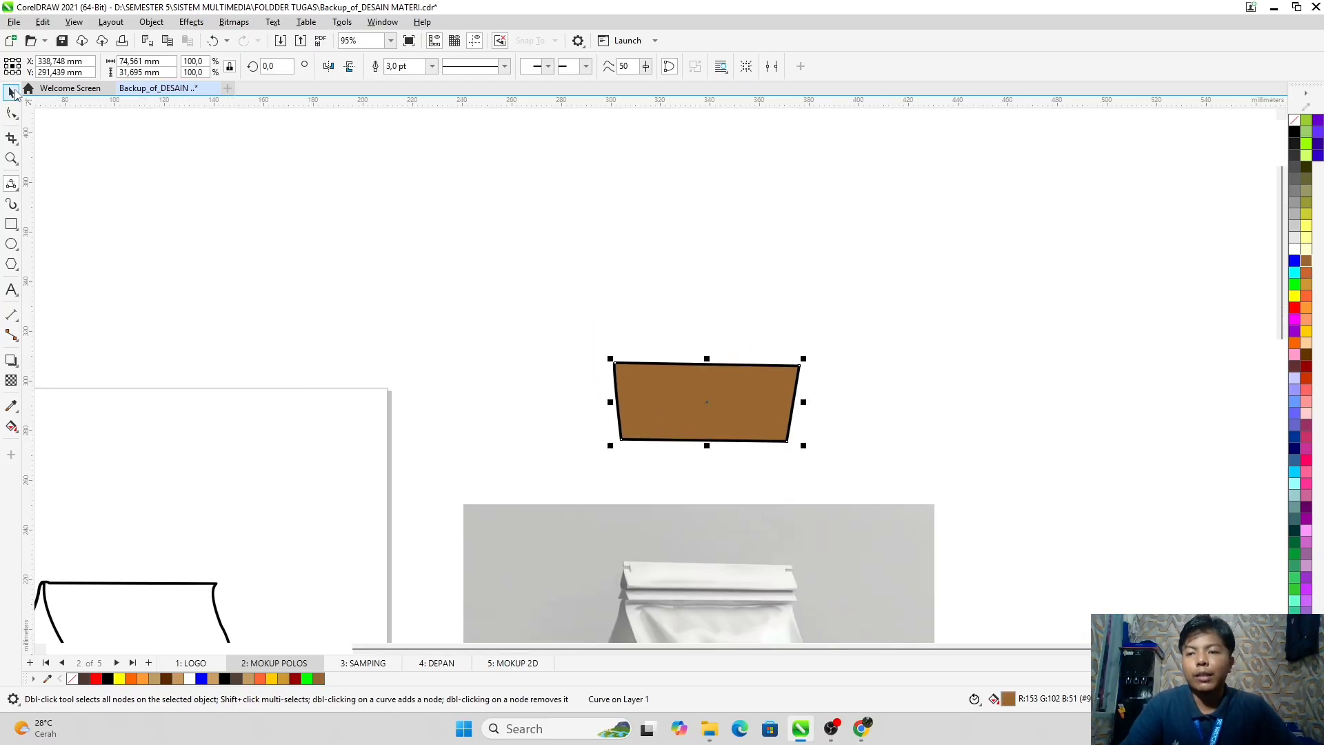
pyautogui.click(12, 93)
pyautogui.moveTo(506, 514); pyautogui.dragTo(675, 379)
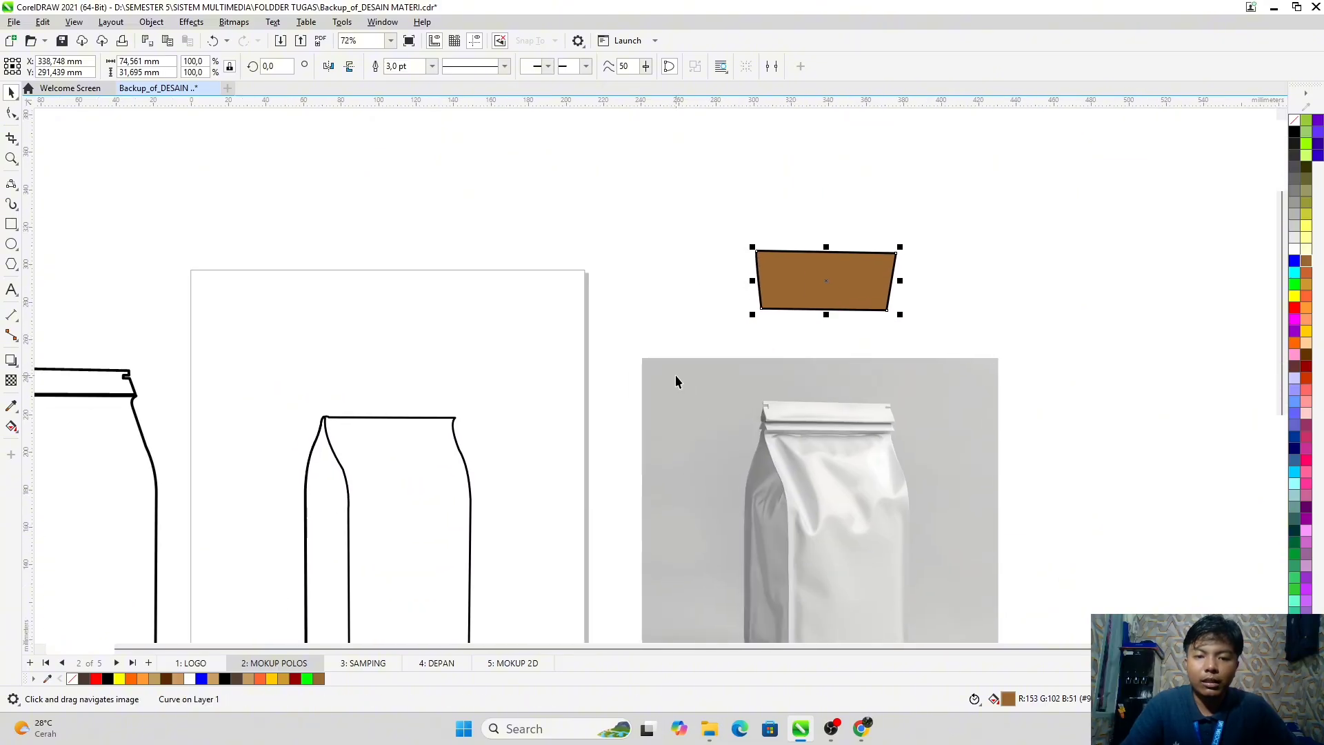
pyautogui.press('Delete')
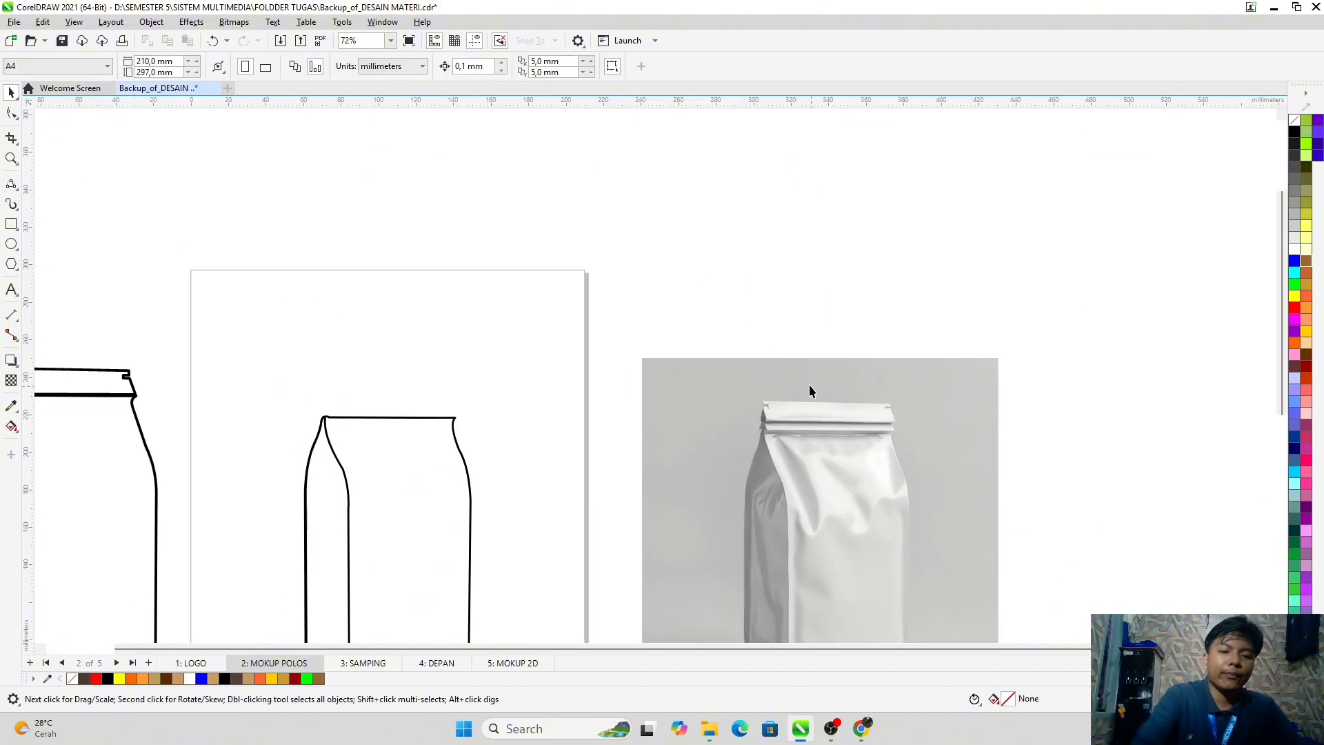
# Step: Examine the top seal strip of the large bag outline, including its notches and the corner where it meets the body
pyautogui.moveTo(809, 383); pyautogui.dragTo(865, 345)
pyautogui.moveTo(125, 308); pyautogui.dragTo(372, 262)
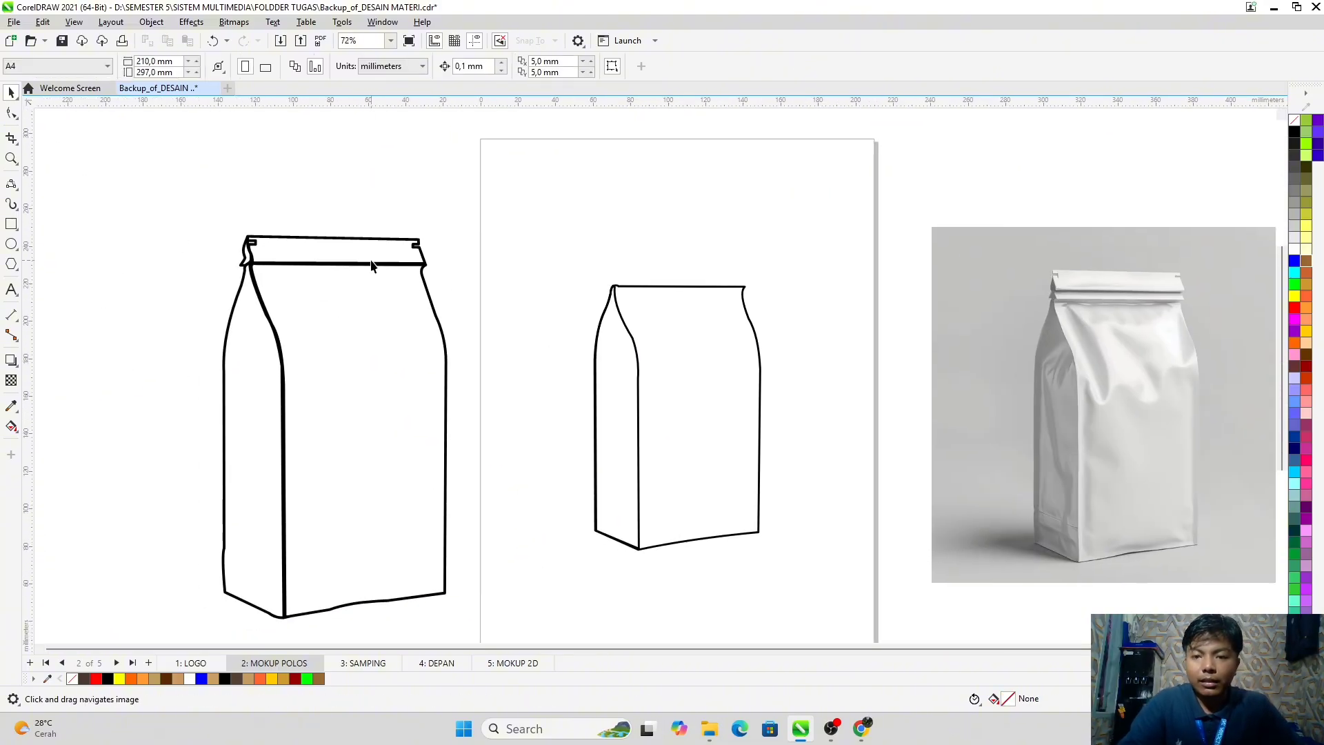
pyautogui.click(333, 243)
pyautogui.scroll(2, 352, 248)
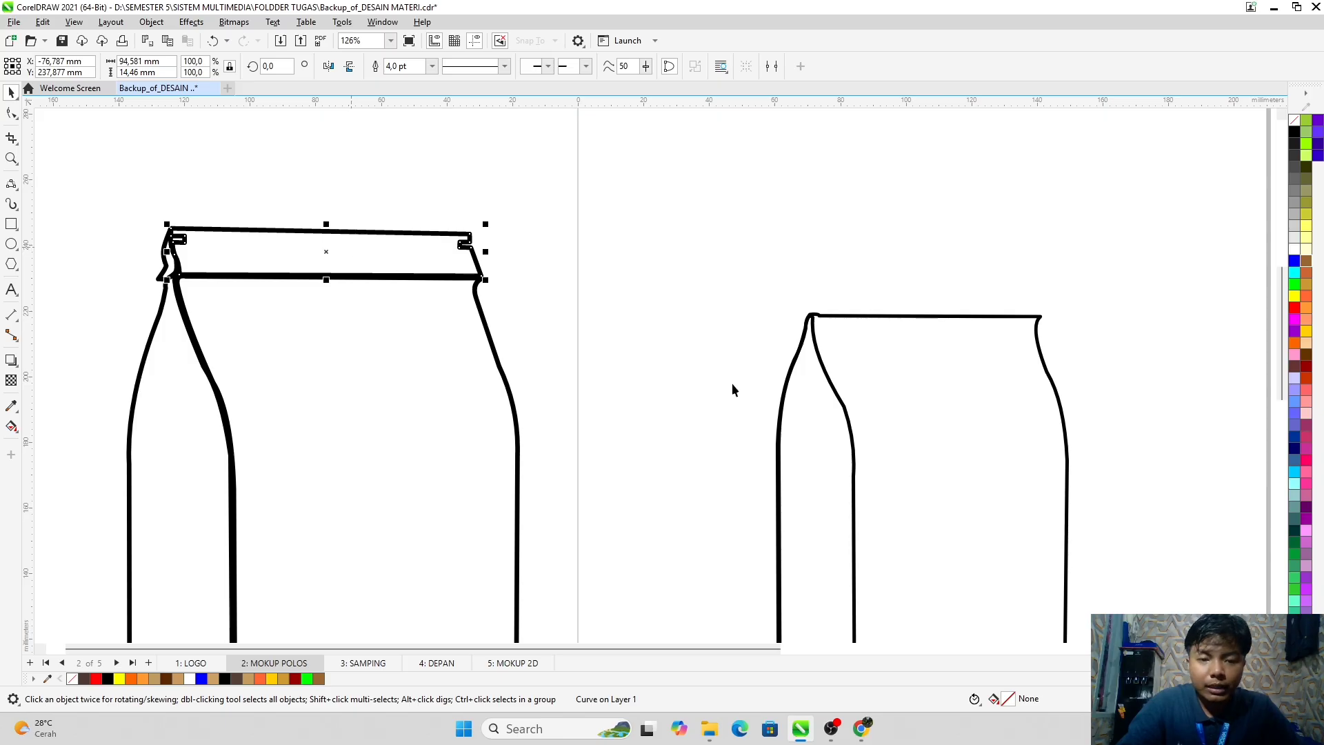
pyautogui.moveTo(733, 384); pyautogui.dragTo(644, 387)
pyautogui.scroll(2, 410, 262)
pyautogui.scroll(5, 321, 230)
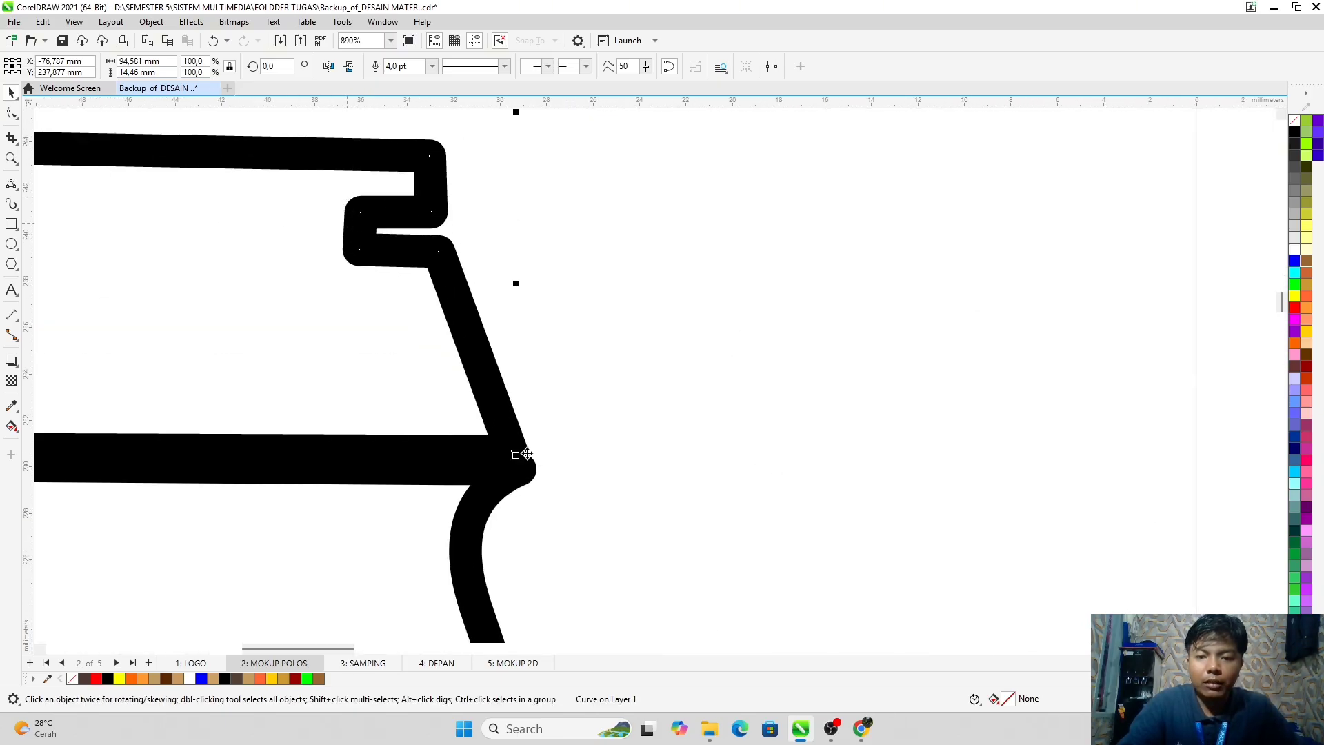
pyautogui.scroll(-4, 329, 405)
pyautogui.moveTo(259, 393); pyautogui.dragTo(612, 316)
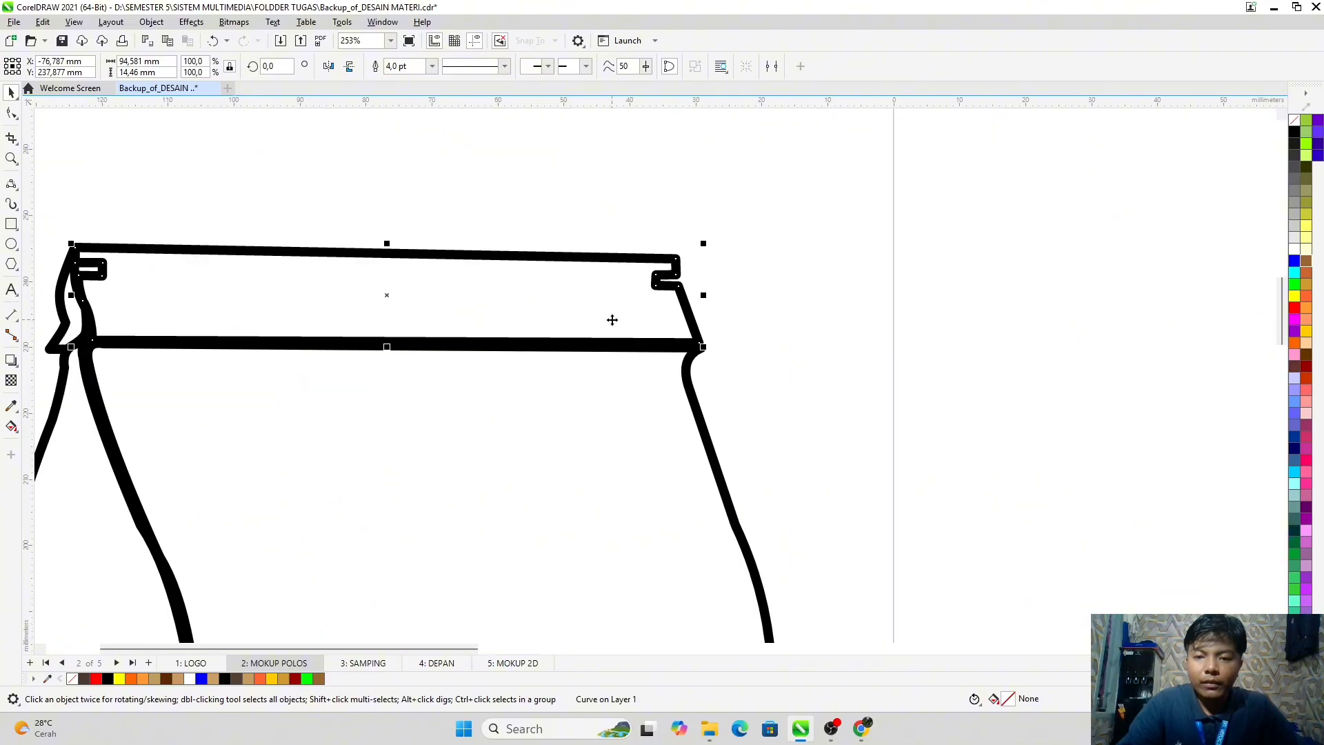
pyautogui.scroll(-2, 444, 334)
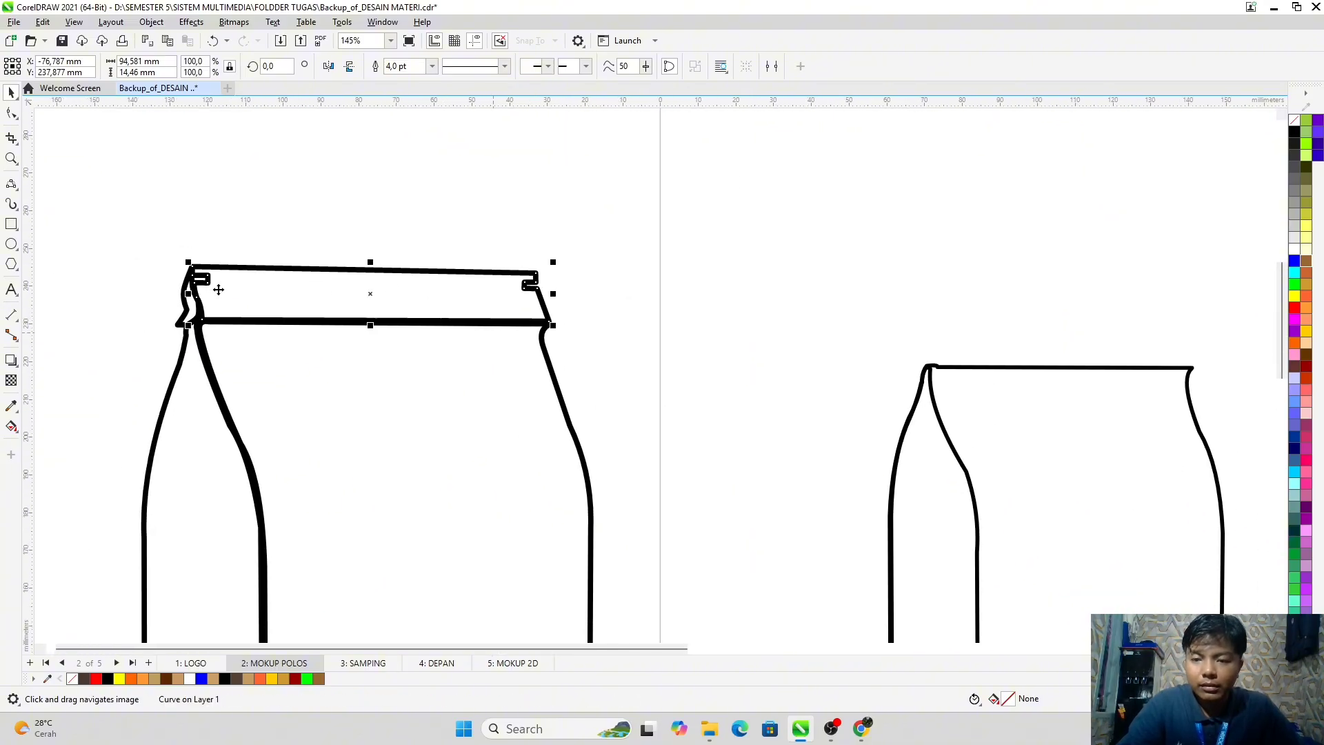
pyautogui.scroll(-1, 186, 289)
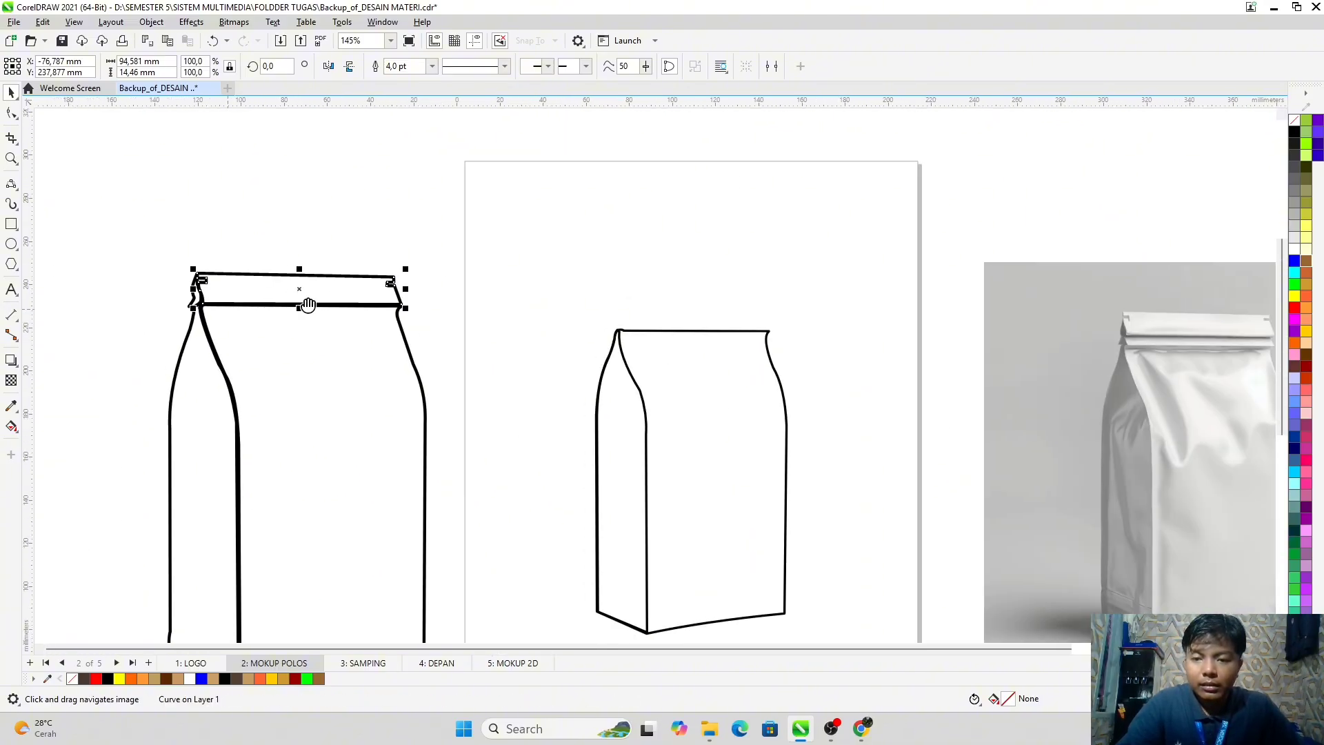
# Step: Move both seal parts from the large bag outline onto the top of the small bag outline and group them
pyautogui.moveTo(253, 208); pyautogui.dragTo(609, 277)
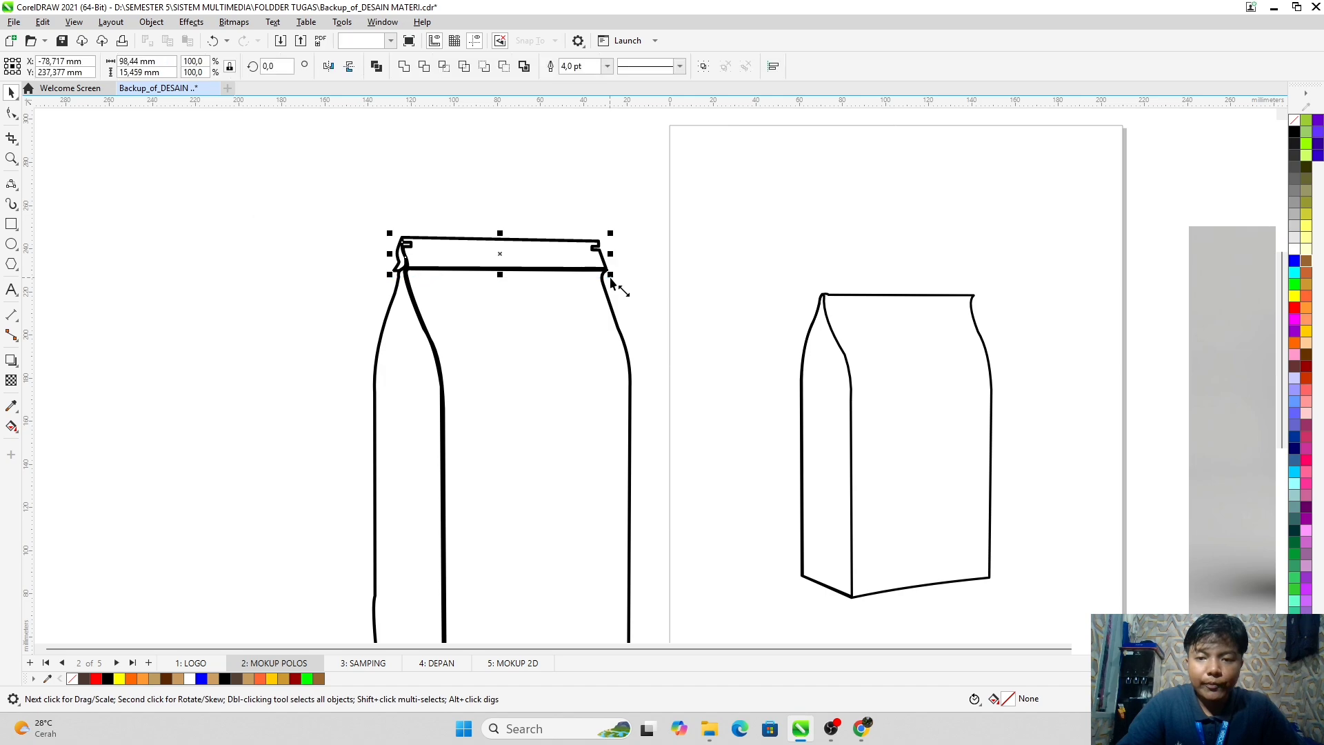
pyautogui.moveTo(507, 261); pyautogui.dragTo(902, 292)
pyautogui.scroll(2, 975, 302)
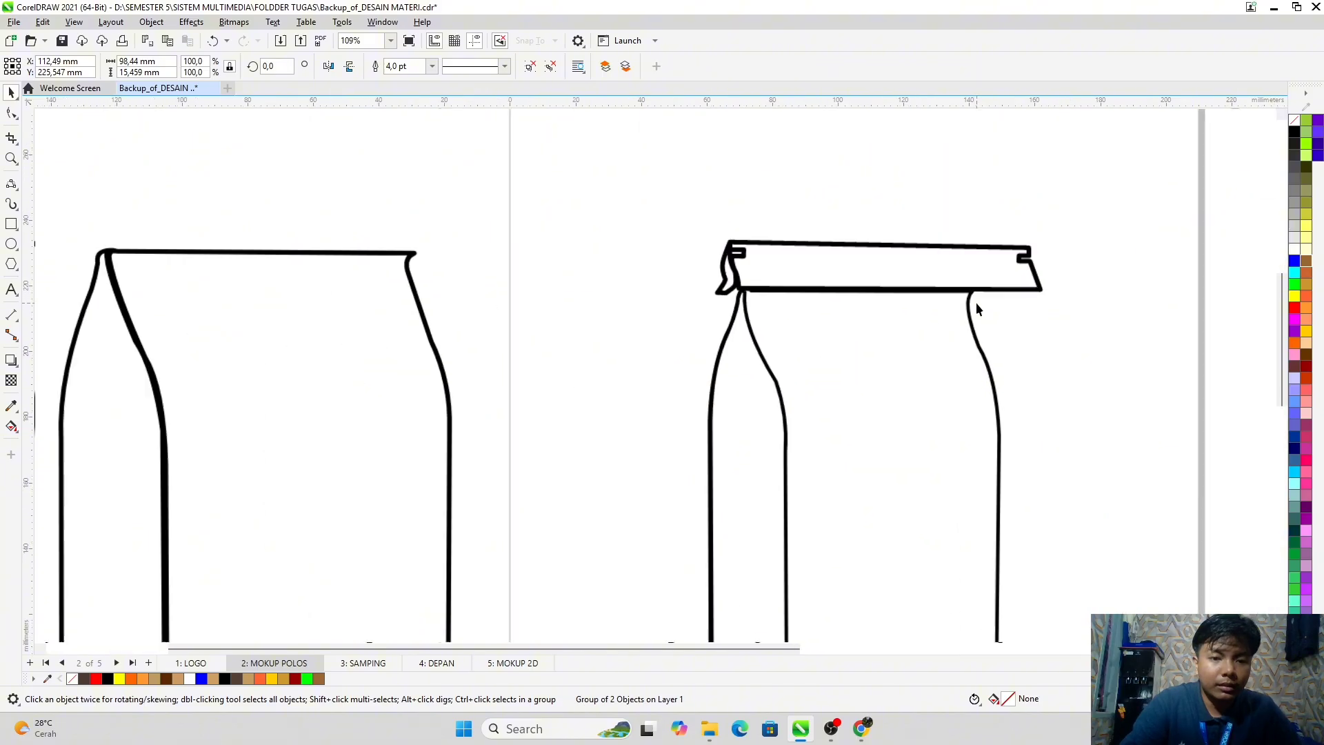
# Step: Narrow the grouped seal from both ends to about 73.7 mm wide so it fits the small bag's top edge
pyautogui.moveTo(1065, 258); pyautogui.dragTo(931, 222)
pyautogui.scroll(3, 986, 278)
pyautogui.scroll(-1, 842, 302)
pyautogui.scroll(-2, 432, 287)
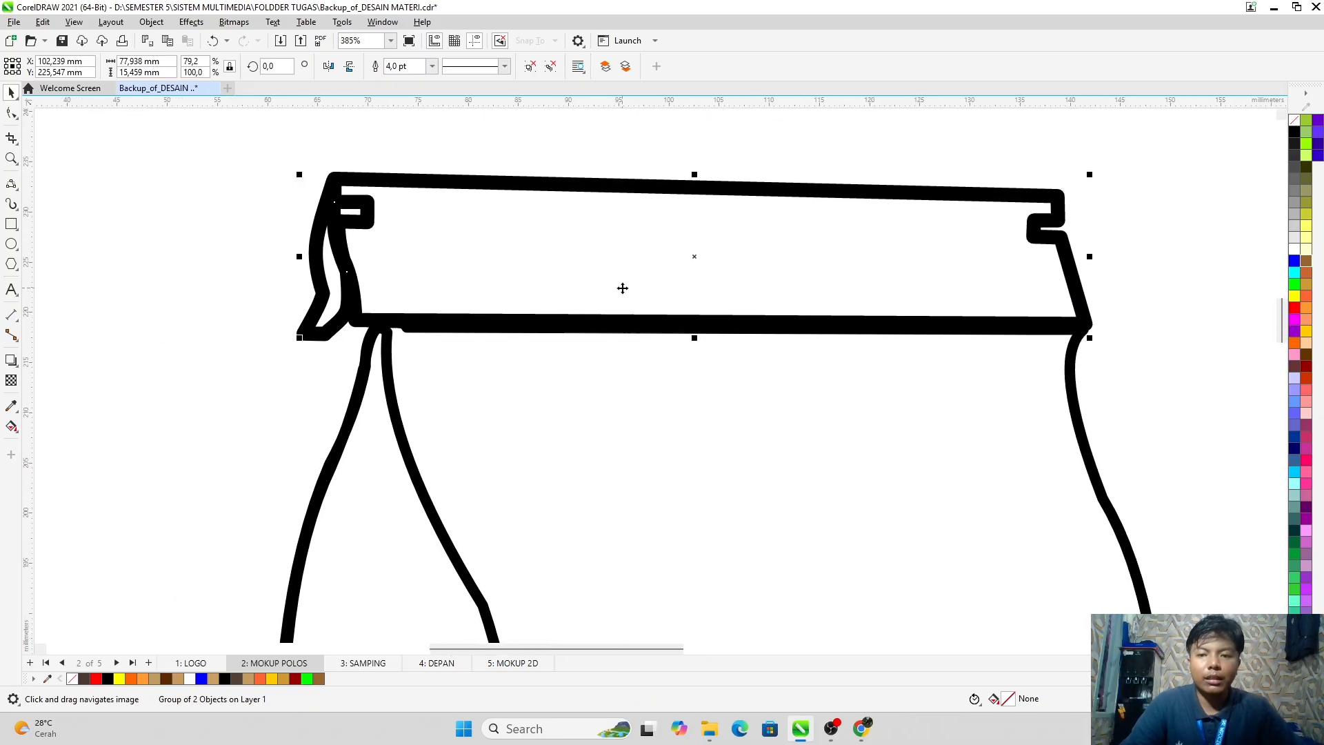
pyautogui.moveTo(301, 260); pyautogui.dragTo(343, 273)
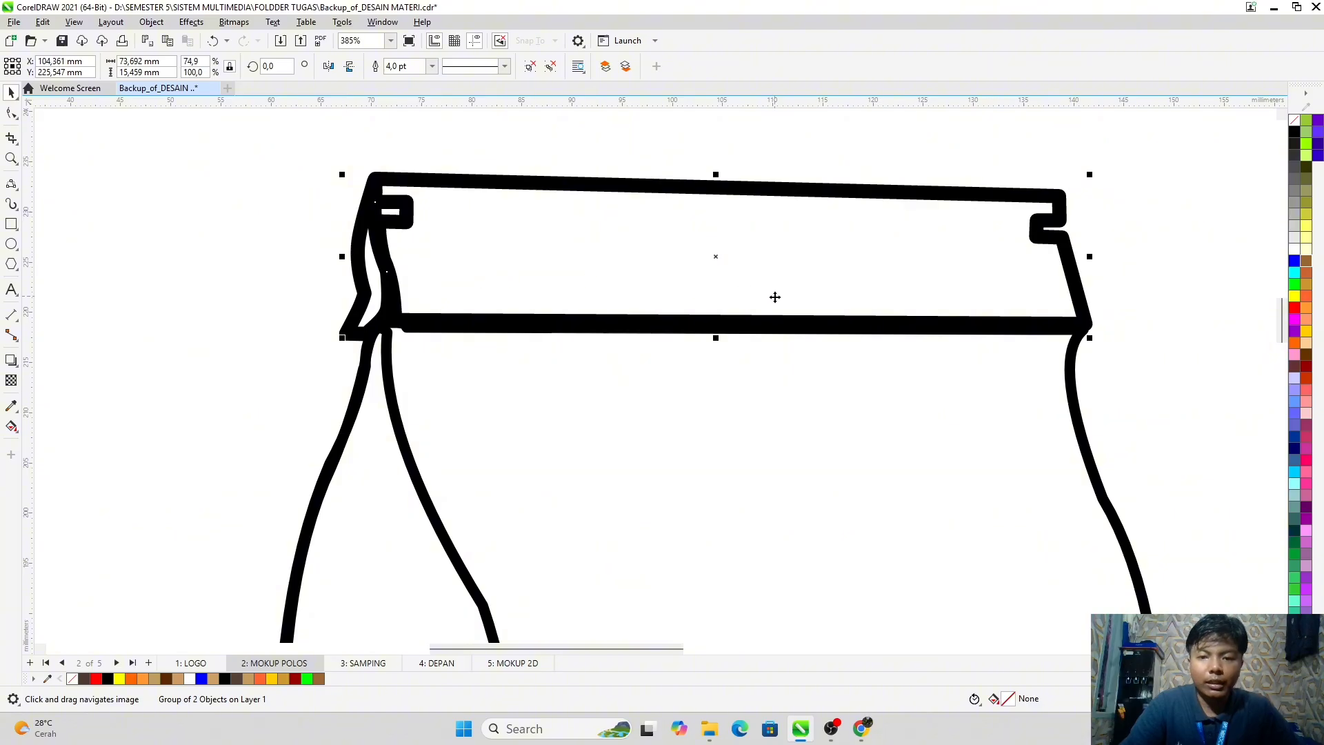
pyautogui.scroll(-2, 775, 296)
pyautogui.click(959, 394)
pyautogui.scroll(-2, 958, 394)
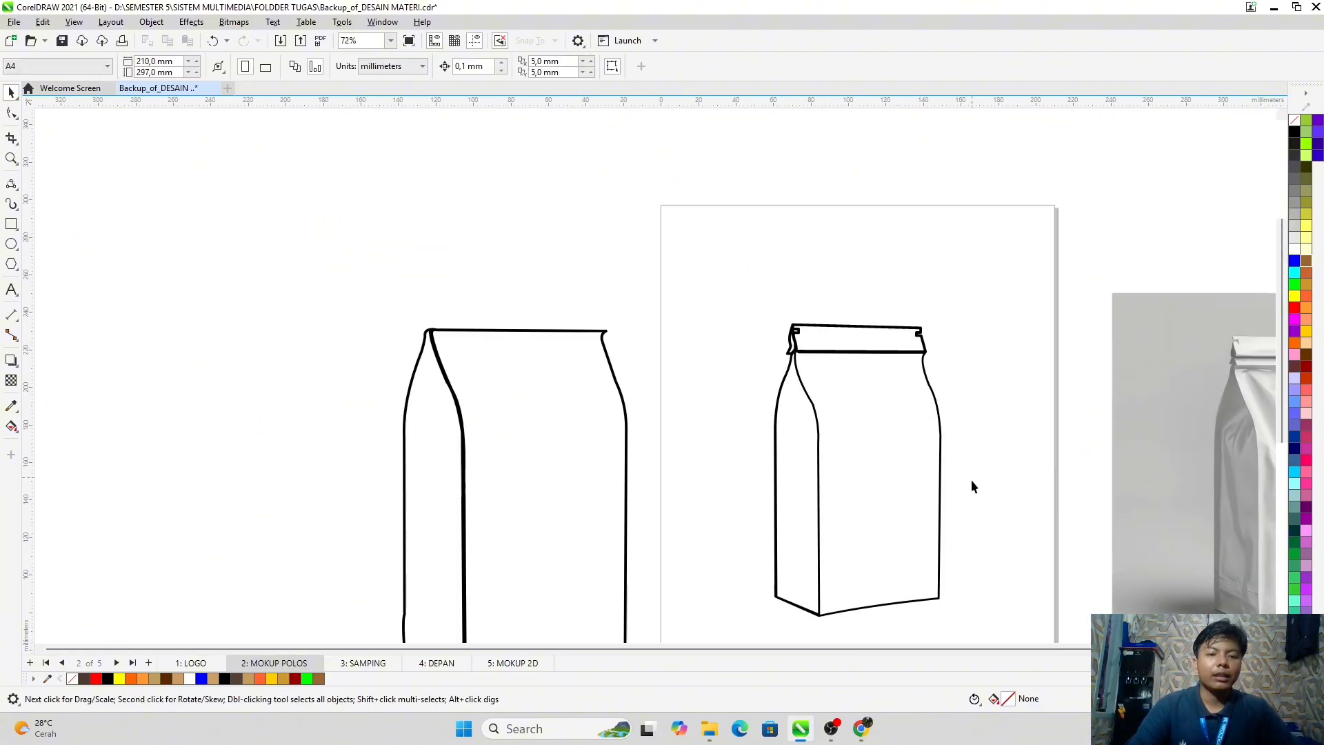
pyautogui.moveTo(940, 469); pyautogui.dragTo(722, 348)
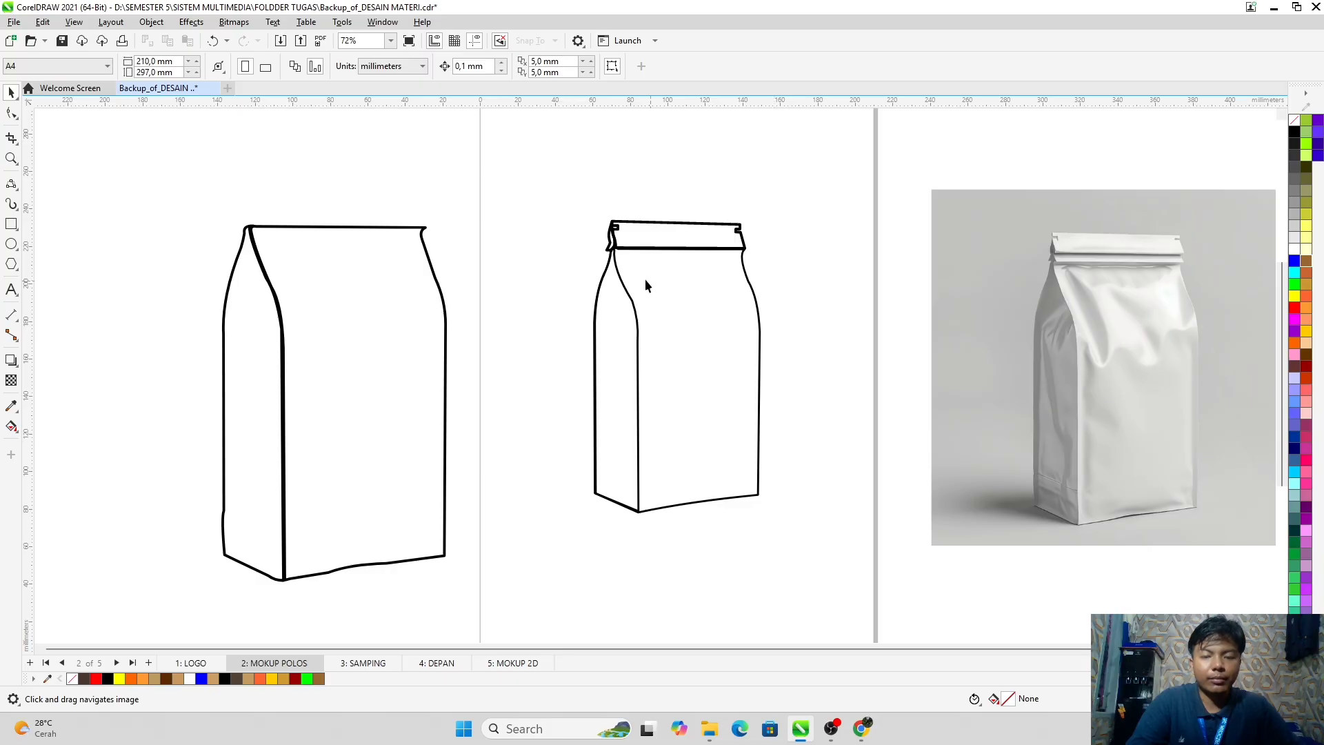
pyautogui.scroll(-1, 646, 279)
pyautogui.scroll(2, 645, 278)
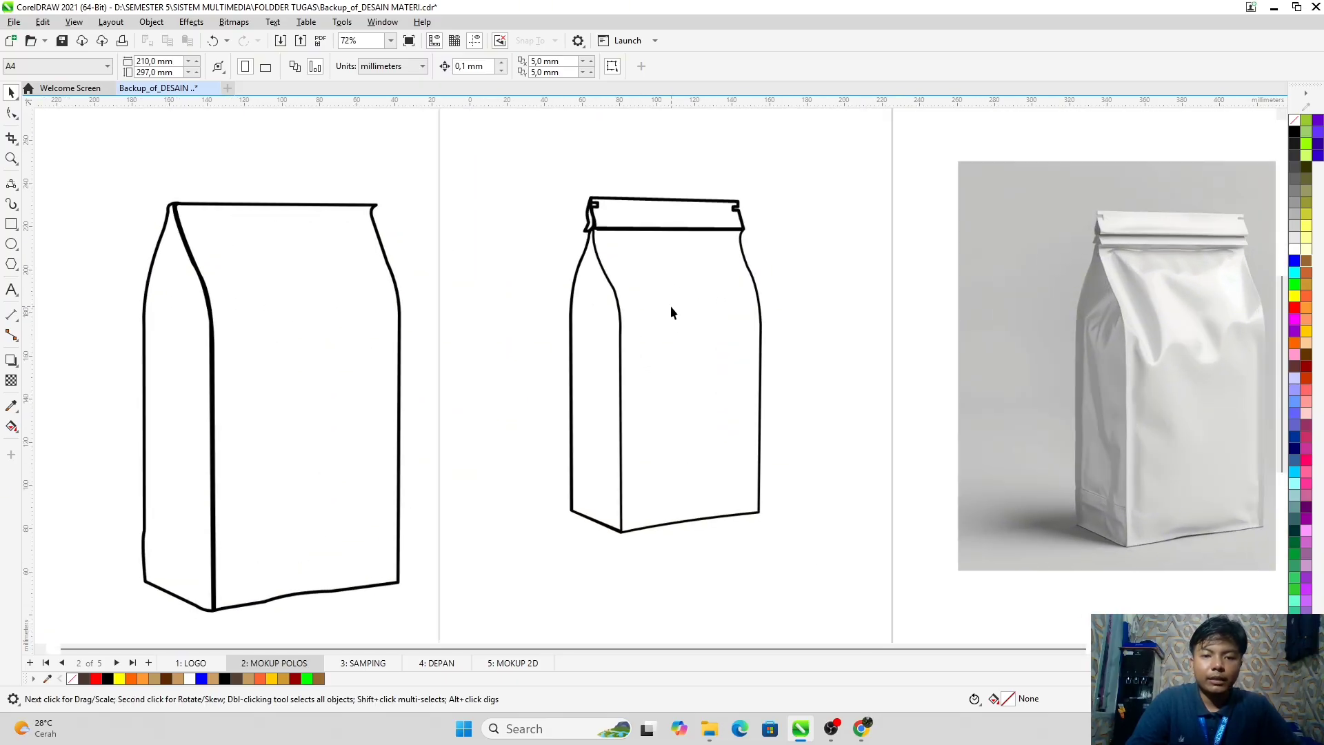
# Step: Undo the seal's resizing and transfer to restore it on the large bag, and delete the small bag outline
pyautogui.moveTo(855, 597); pyautogui.dragTo(520, 152)
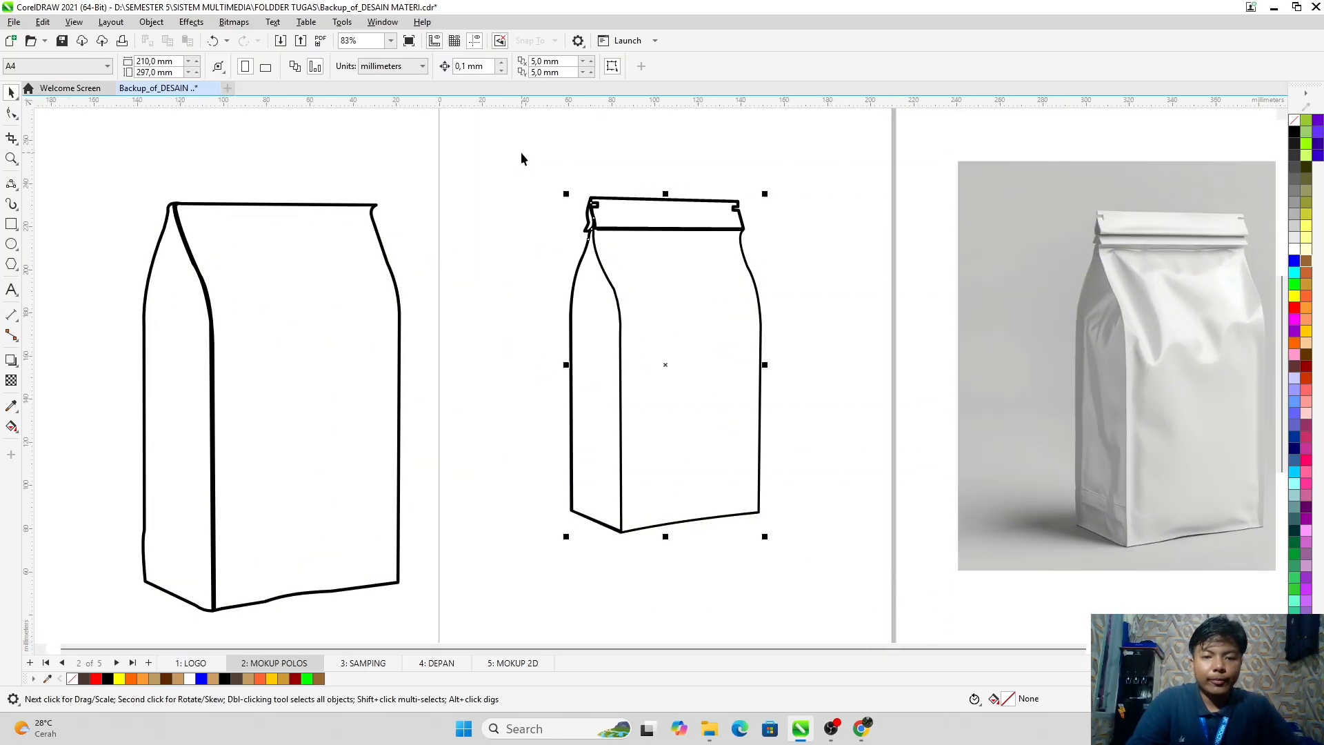
pyautogui.press('Delete')
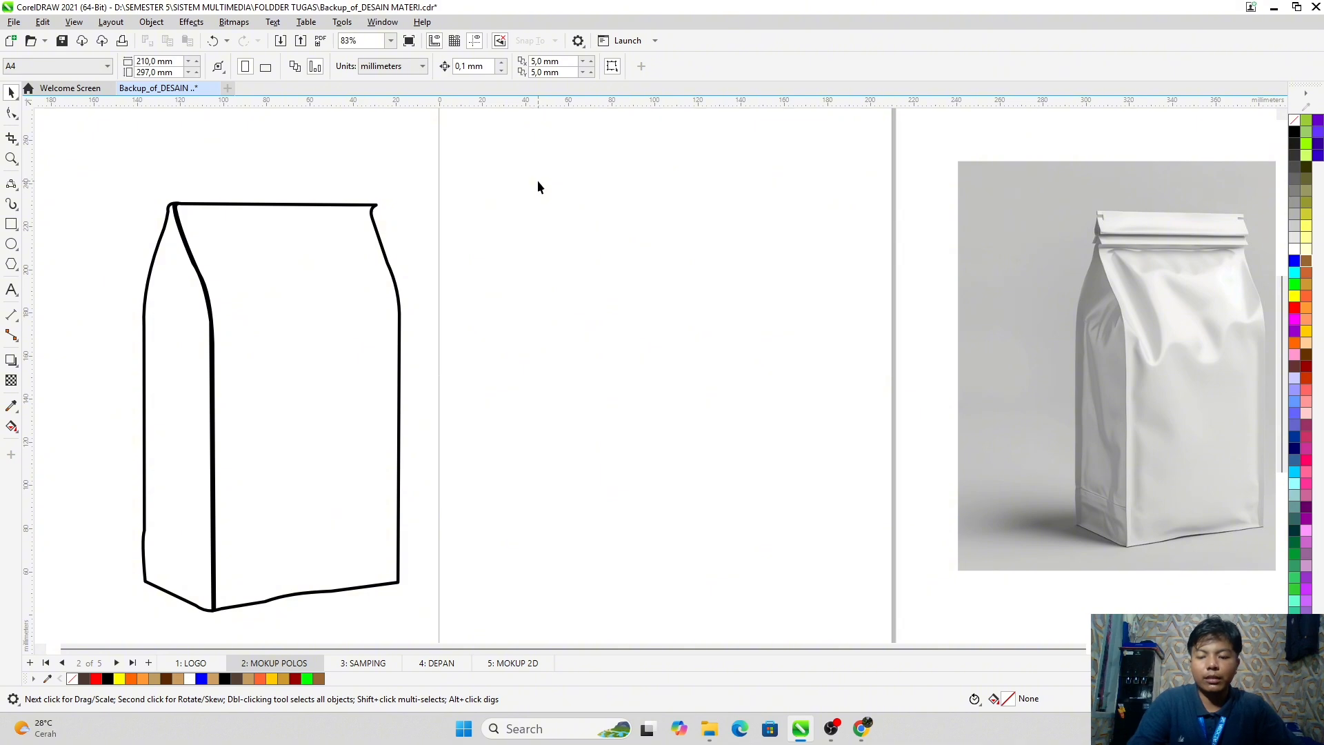
pyautogui.hotkey('ctrl', 'z')
pyautogui.hotkey('ctrl', 'z')
pyautogui.hotkey('ctrl', 'z')
pyautogui.hotkey('ctrl', 'z')
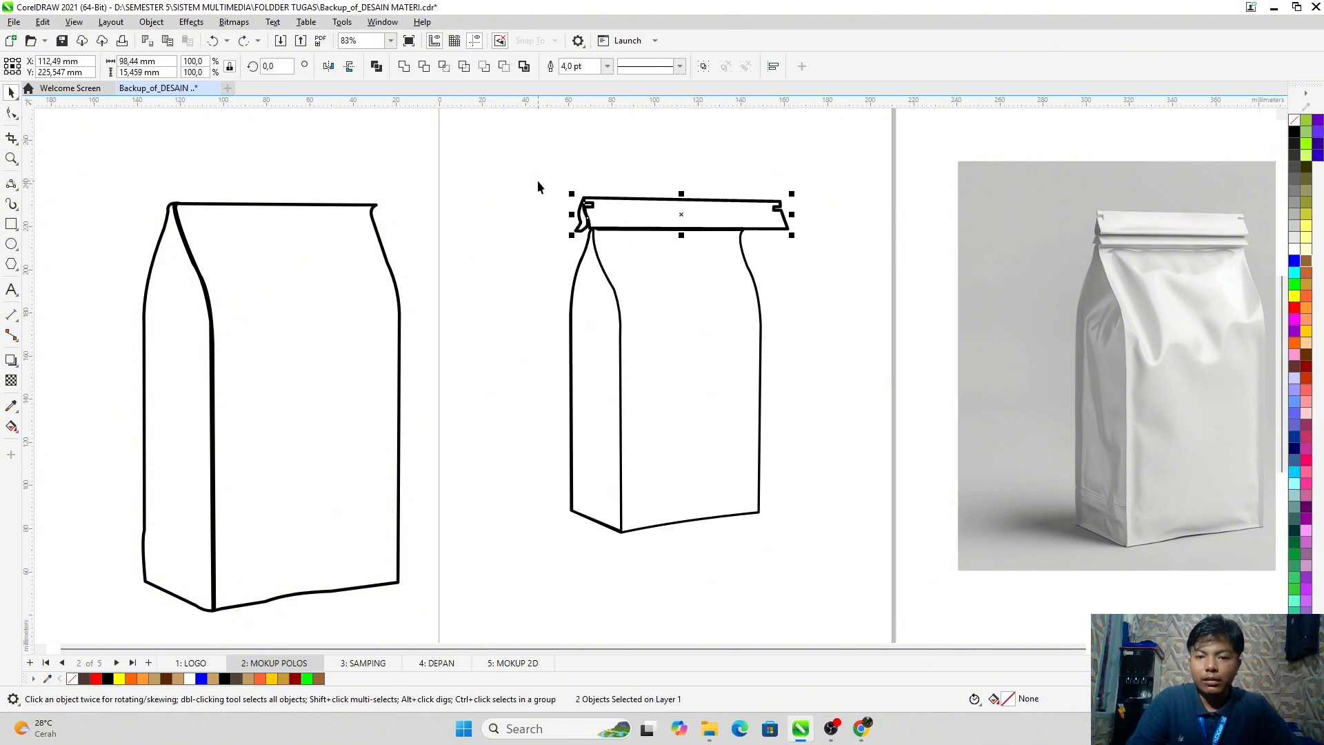
pyautogui.moveTo(921, 606); pyautogui.dragTo(519, 164)
pyautogui.press('Delete')
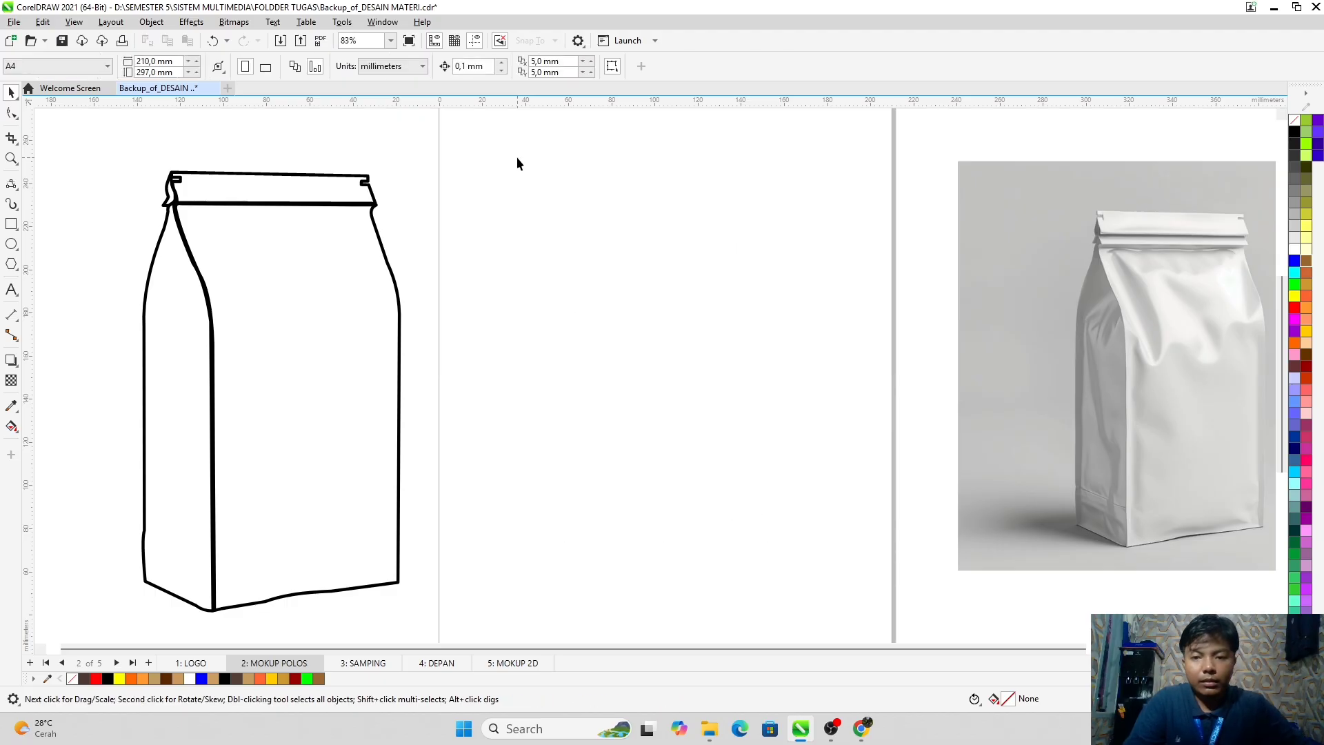
# Step: Group the four parts of the large bag outline and center the group on the page
pyautogui.scroll(-2, 448, 227)
pyautogui.moveTo(437, 489); pyautogui.dragTo(449, 524)
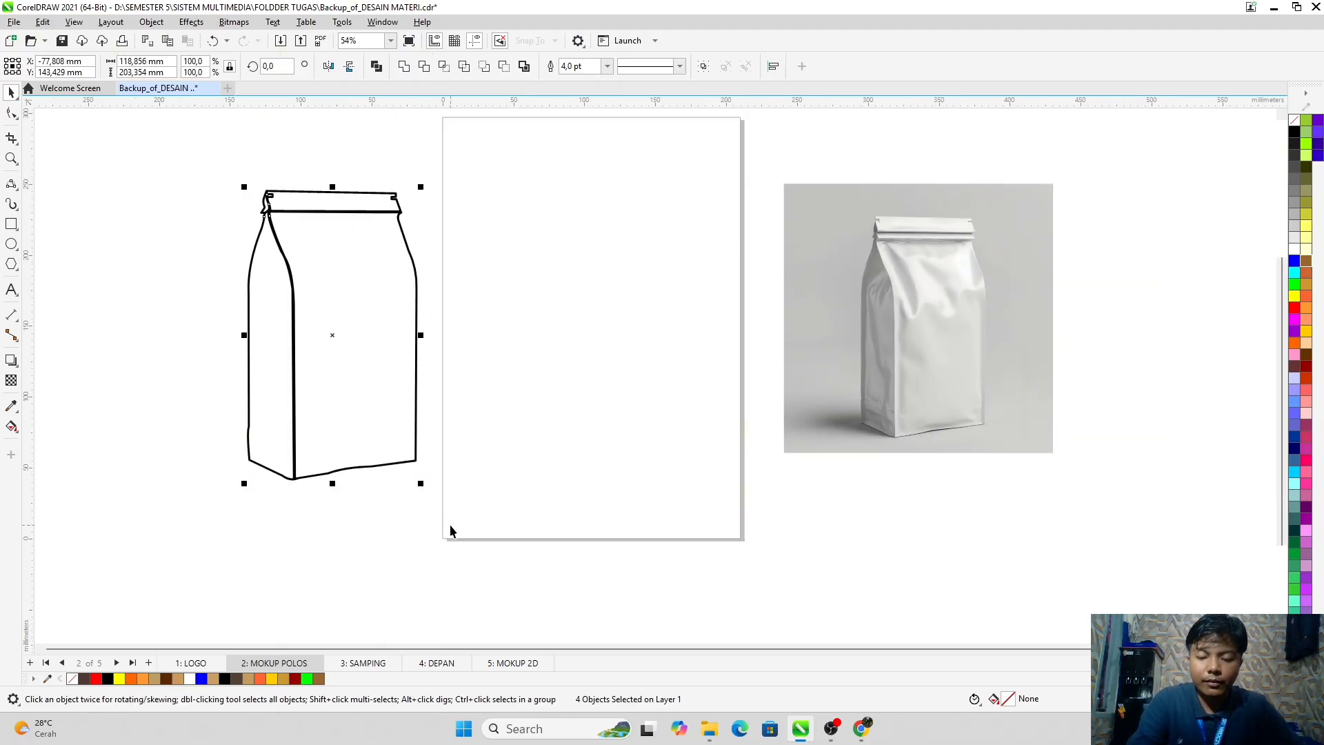
pyautogui.hotkey('ctrl', 'g')
pyautogui.press('p')
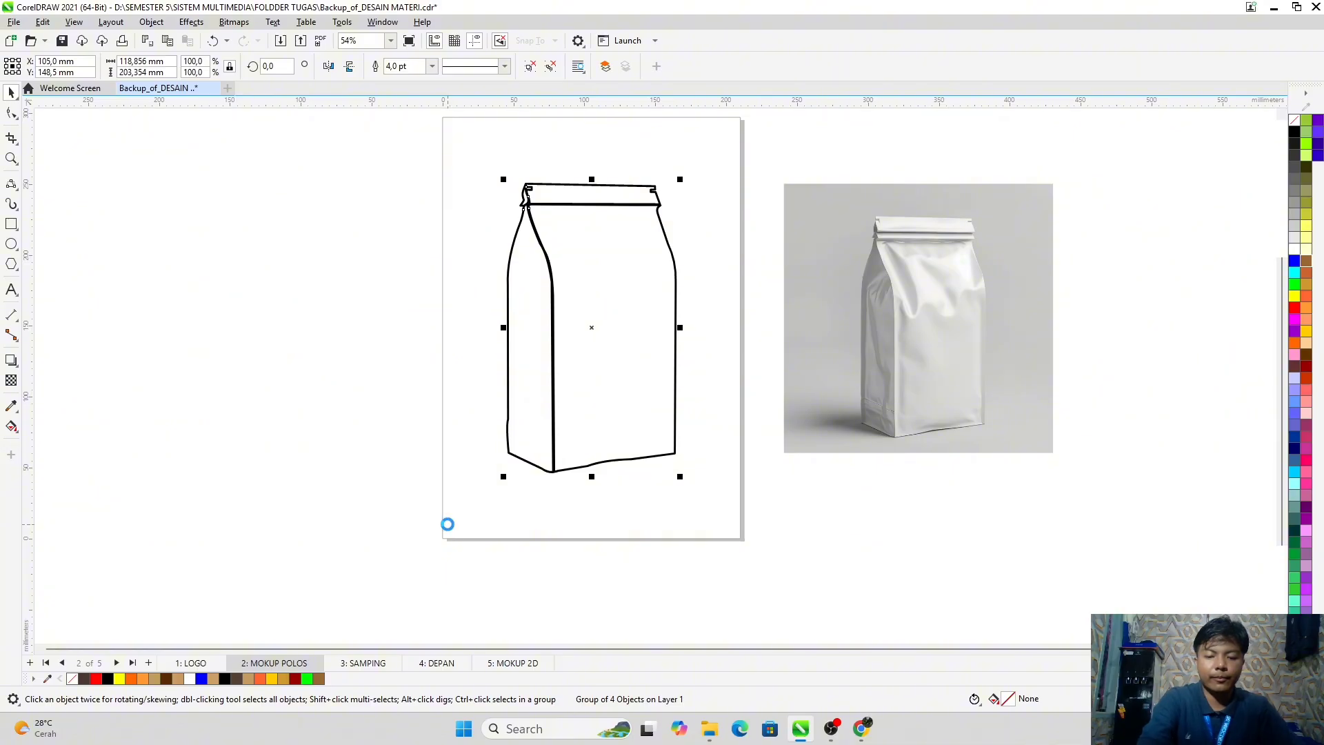
pyautogui.click(759, 503)
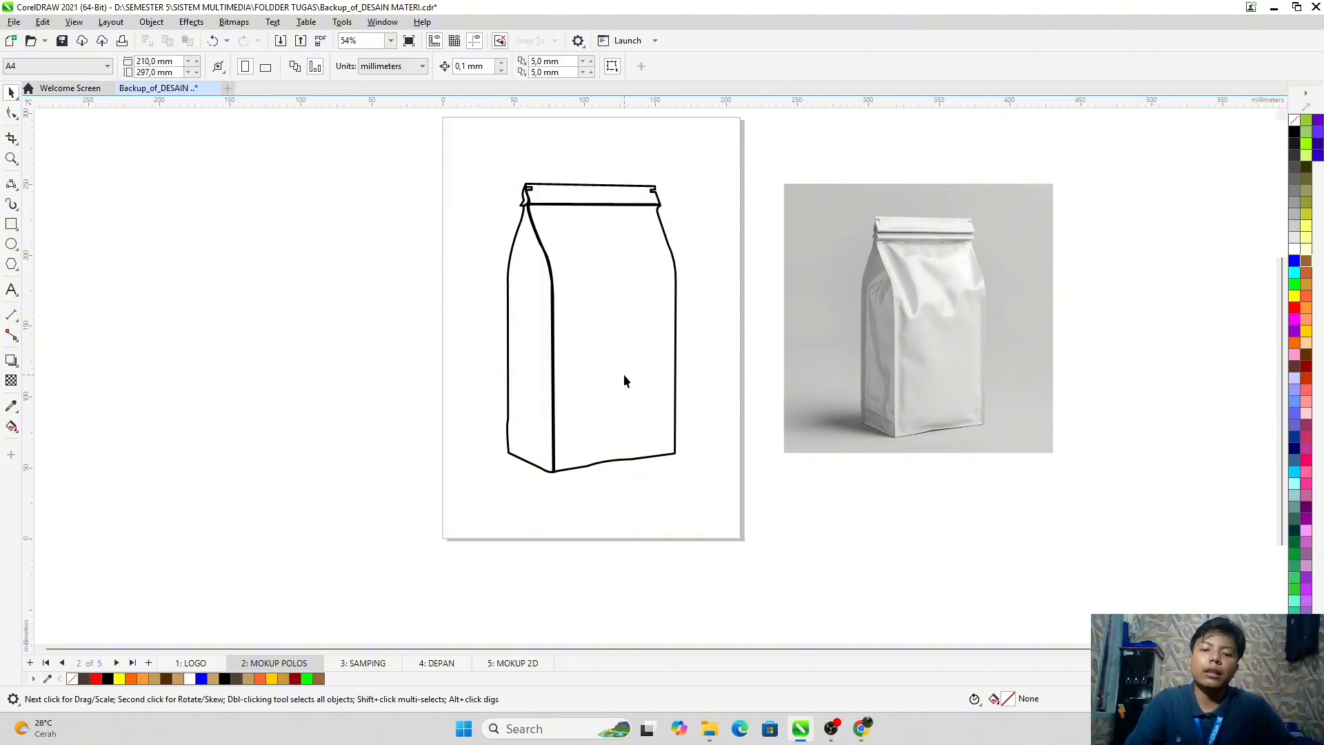
pyautogui.moveTo(605, 235); pyautogui.dragTo(587, 283)
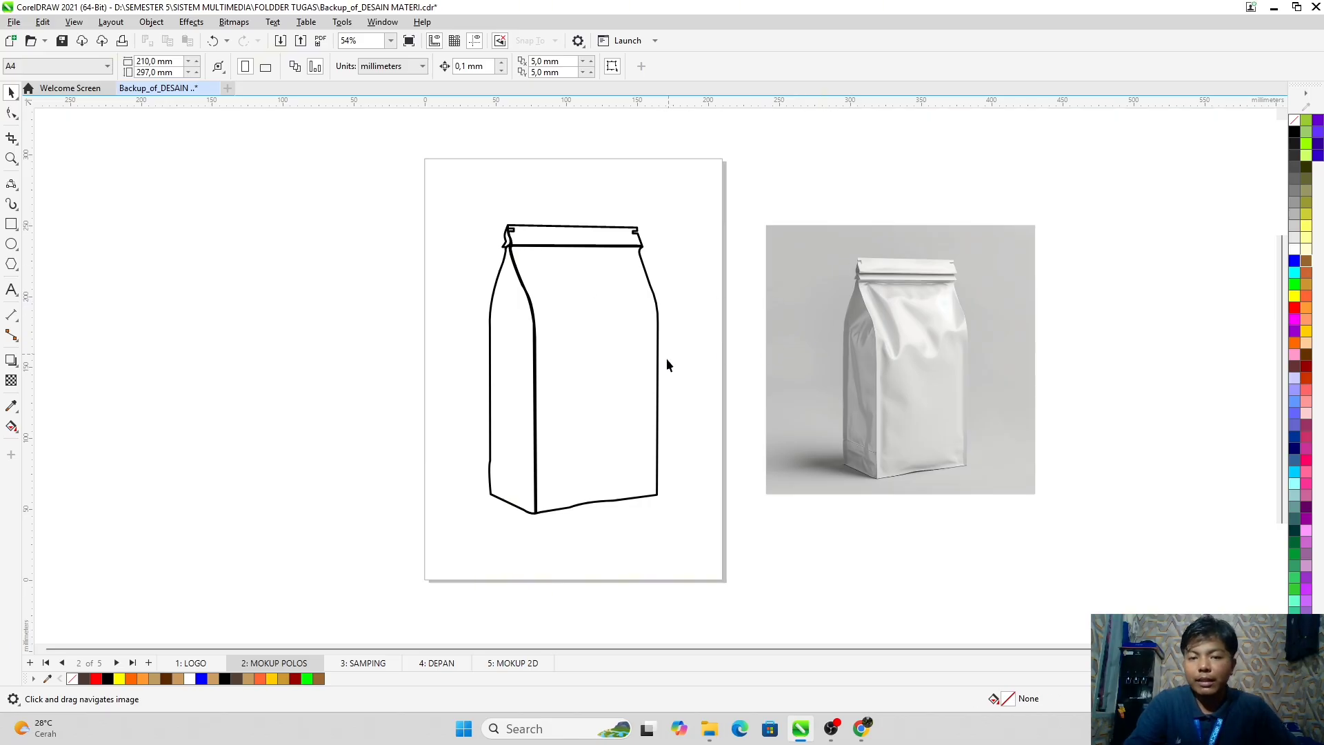
pyautogui.moveTo(630, 462); pyautogui.dragTo(653, 411)
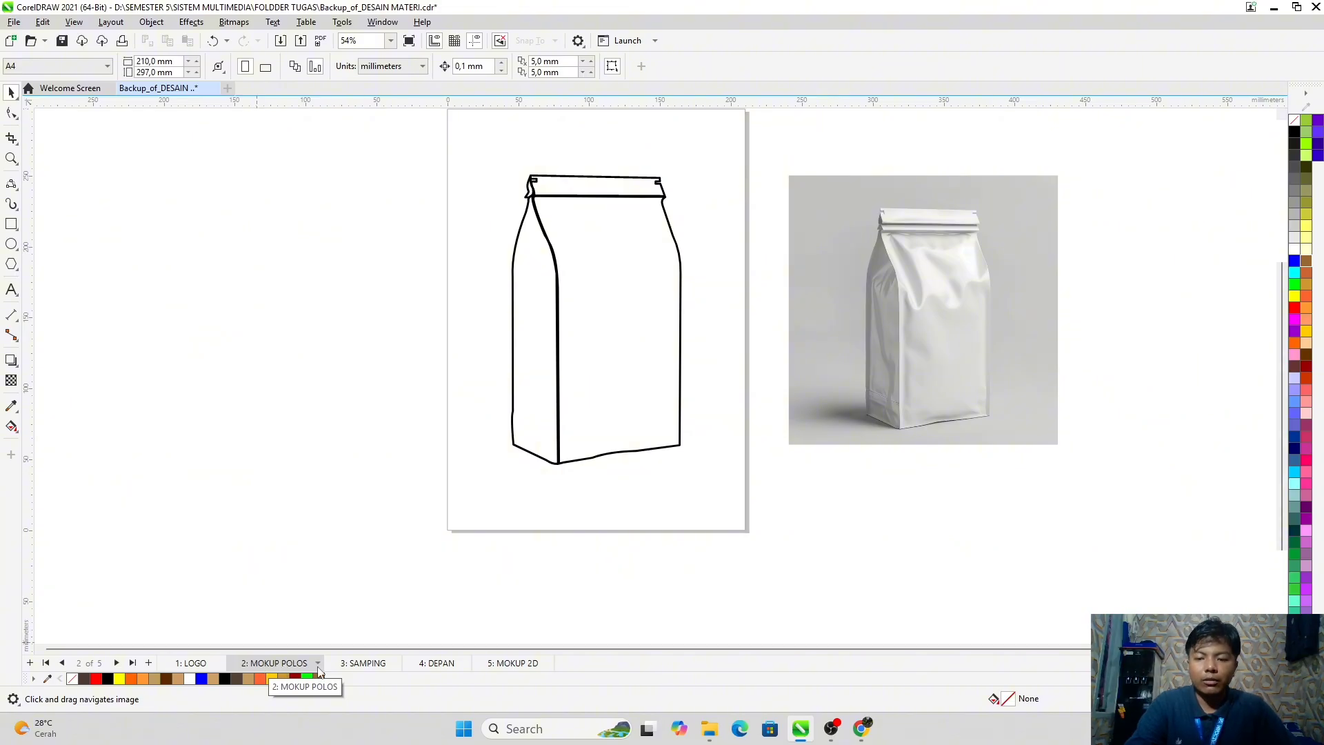
# Step: Examine the side panel design on the SAMPING page and compare it with the front design on the DEPAN page
pyautogui.click(369, 664)
pyautogui.scroll(-3, 569, 433)
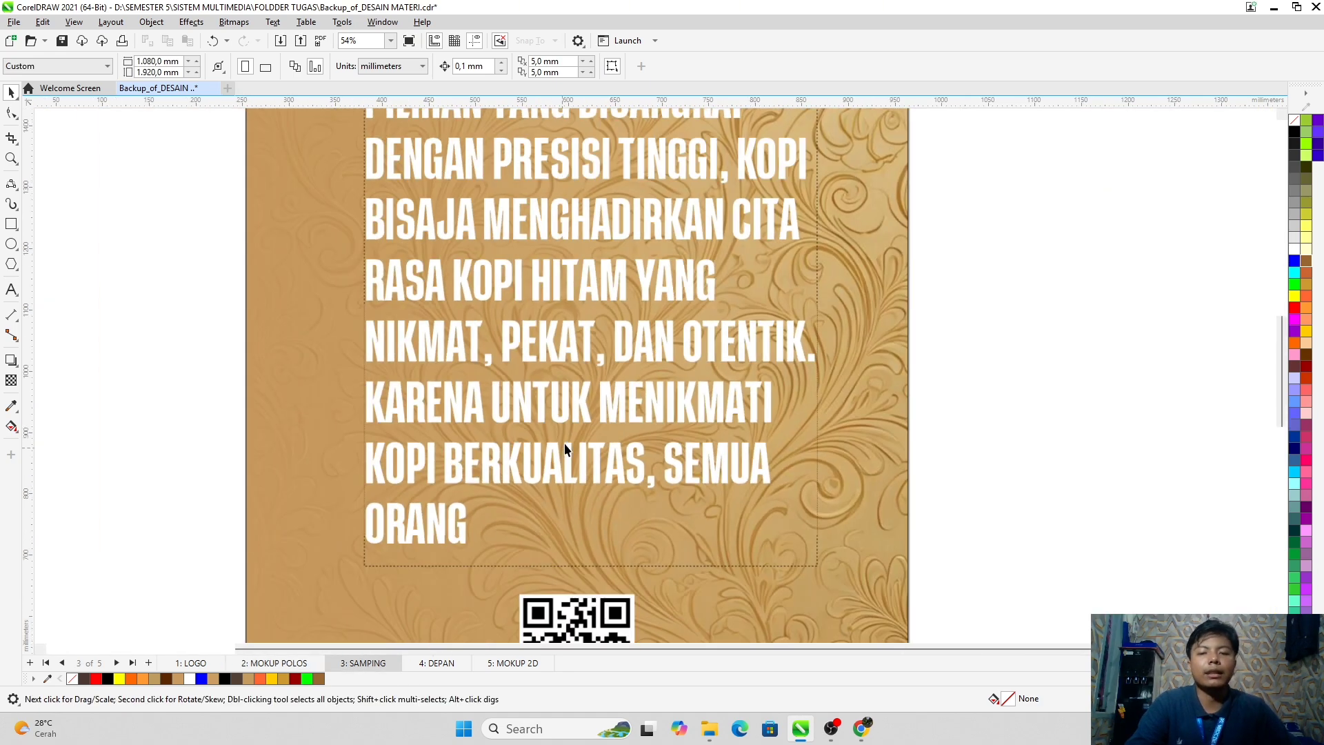
pyautogui.scroll(-1, 570, 429)
pyautogui.moveTo(589, 431); pyautogui.dragTo(673, 377)
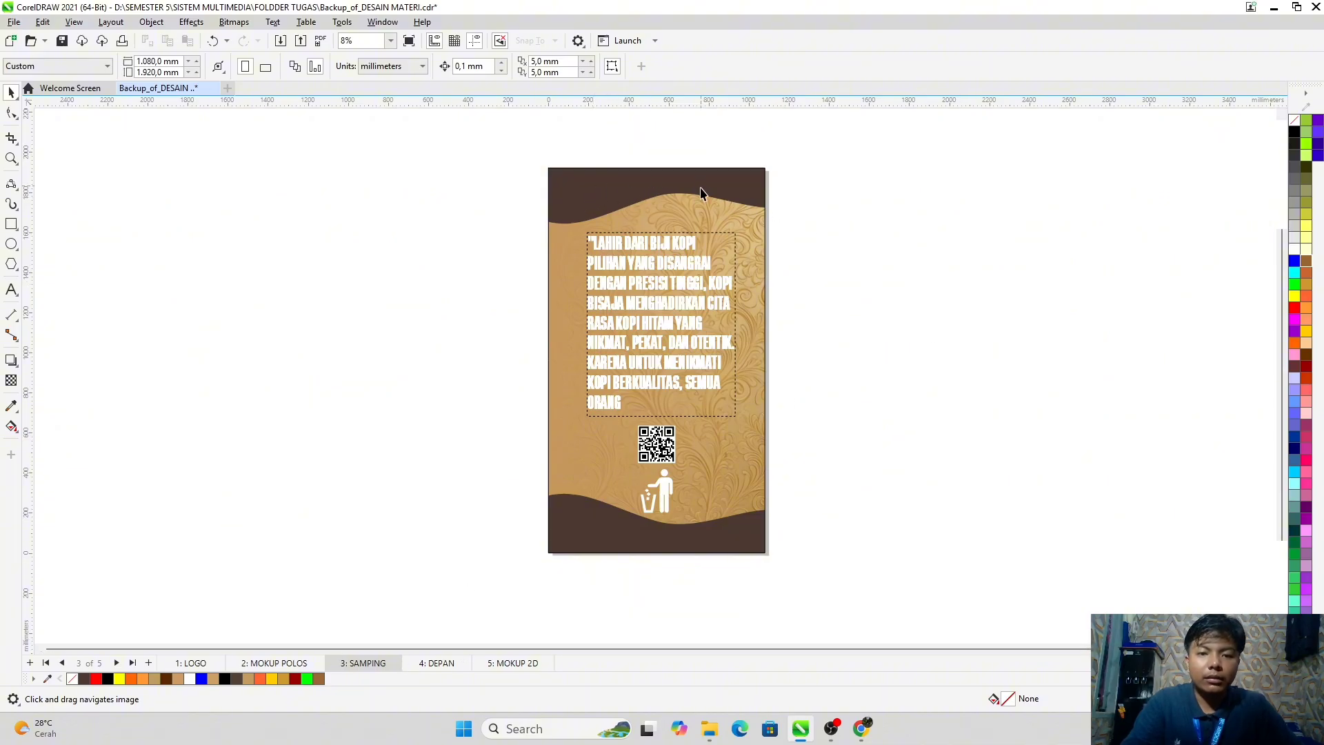
pyautogui.scroll(1, 722, 267)
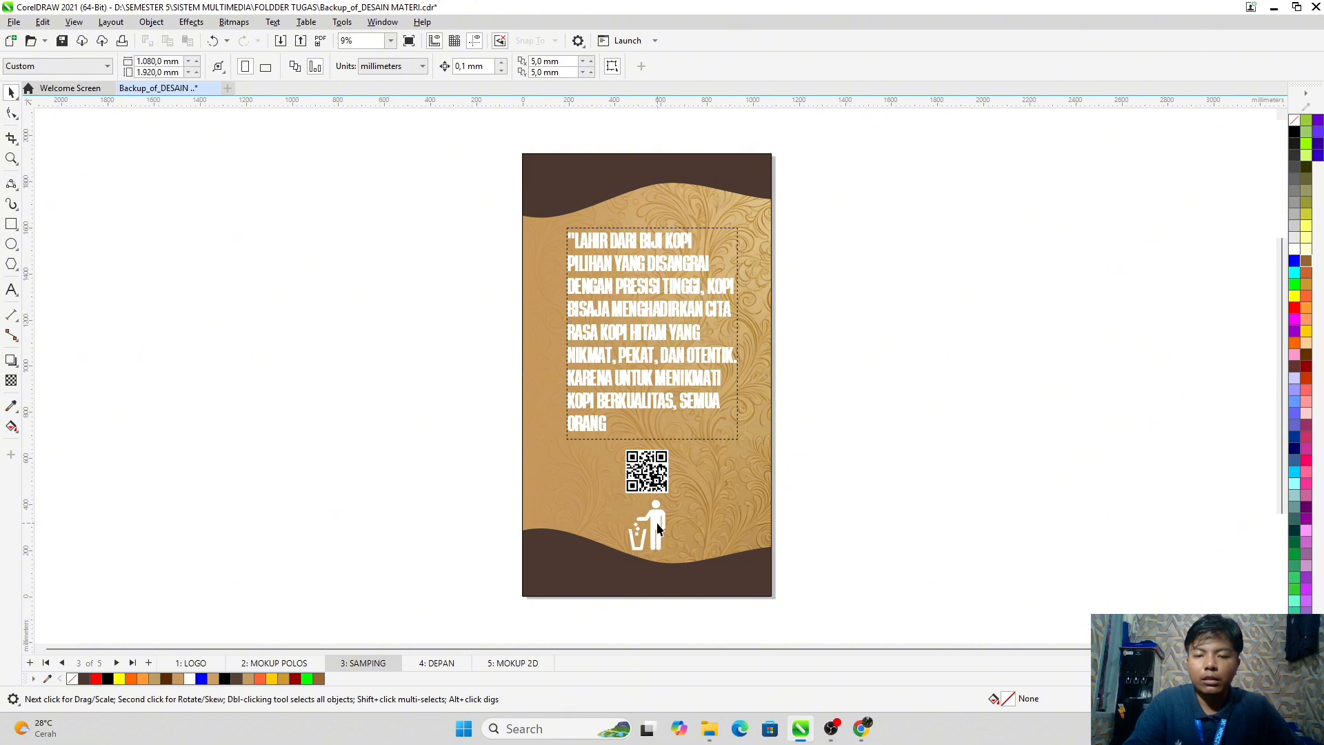
pyautogui.click(438, 663)
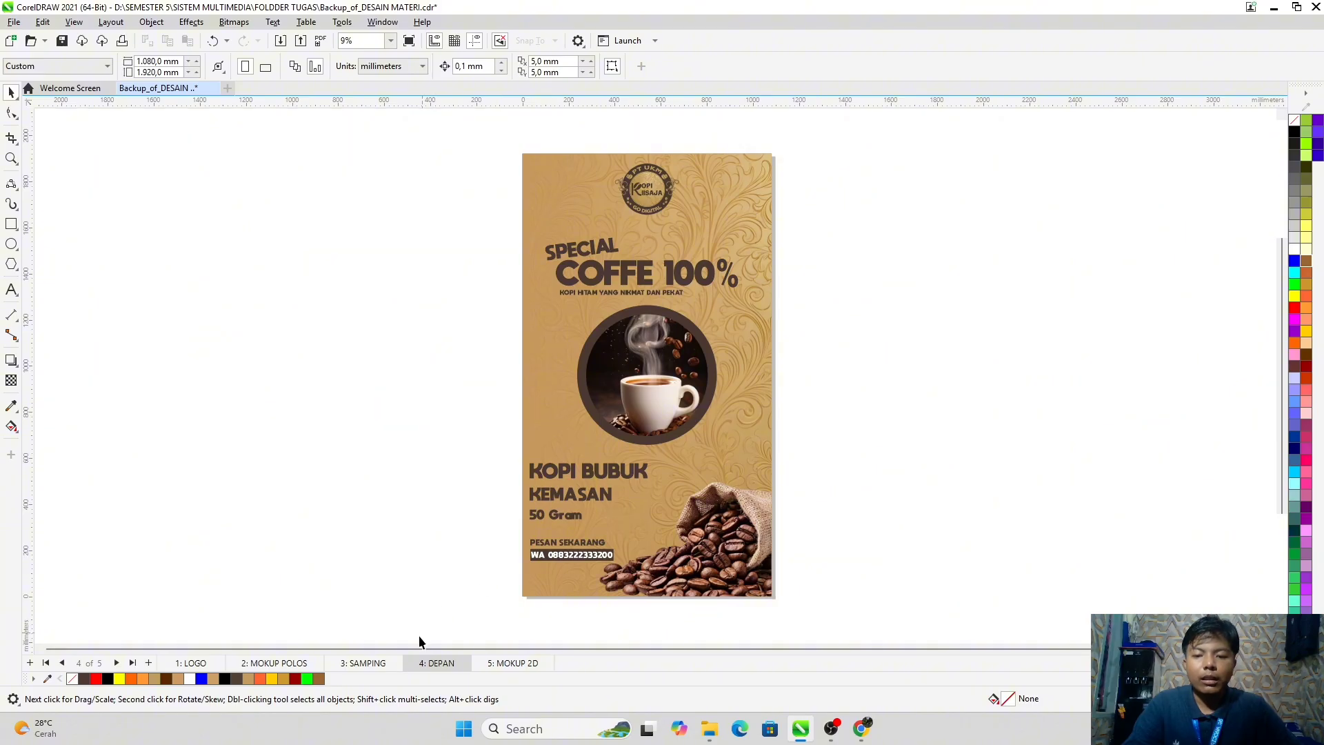
pyautogui.click(369, 666)
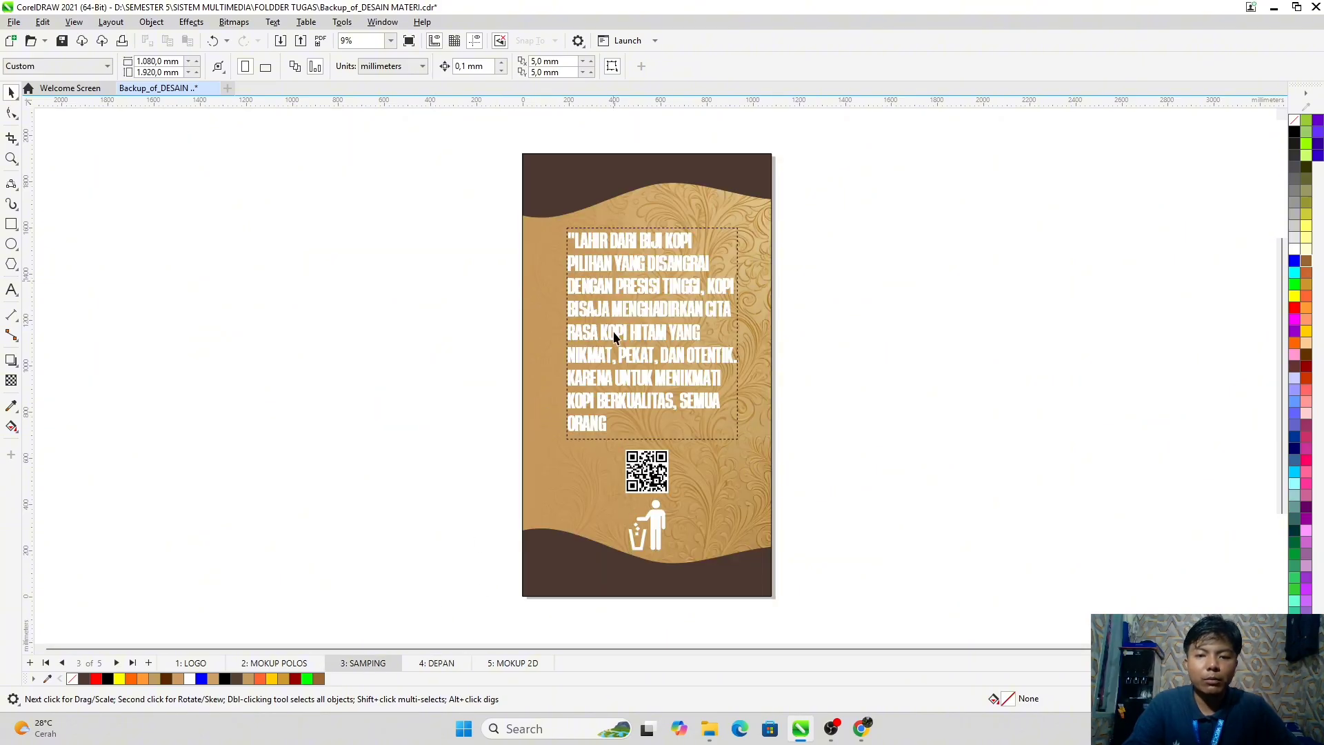
pyautogui.click(435, 663)
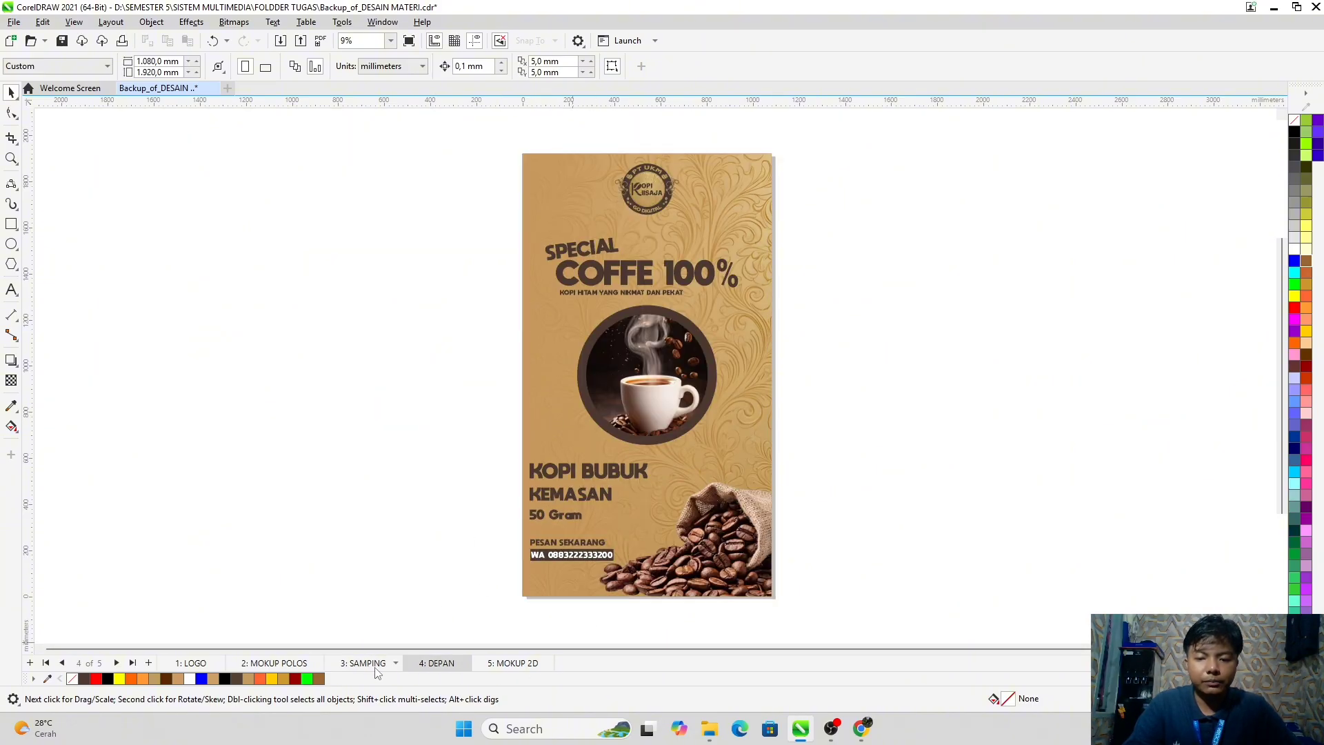
# Step: Export the SAMPING page's side panel as PNG Backup_of_DESAIN MATERI in the doyok folder, using RGB Color (24-bit) with transparency
pyautogui.click(380, 666)
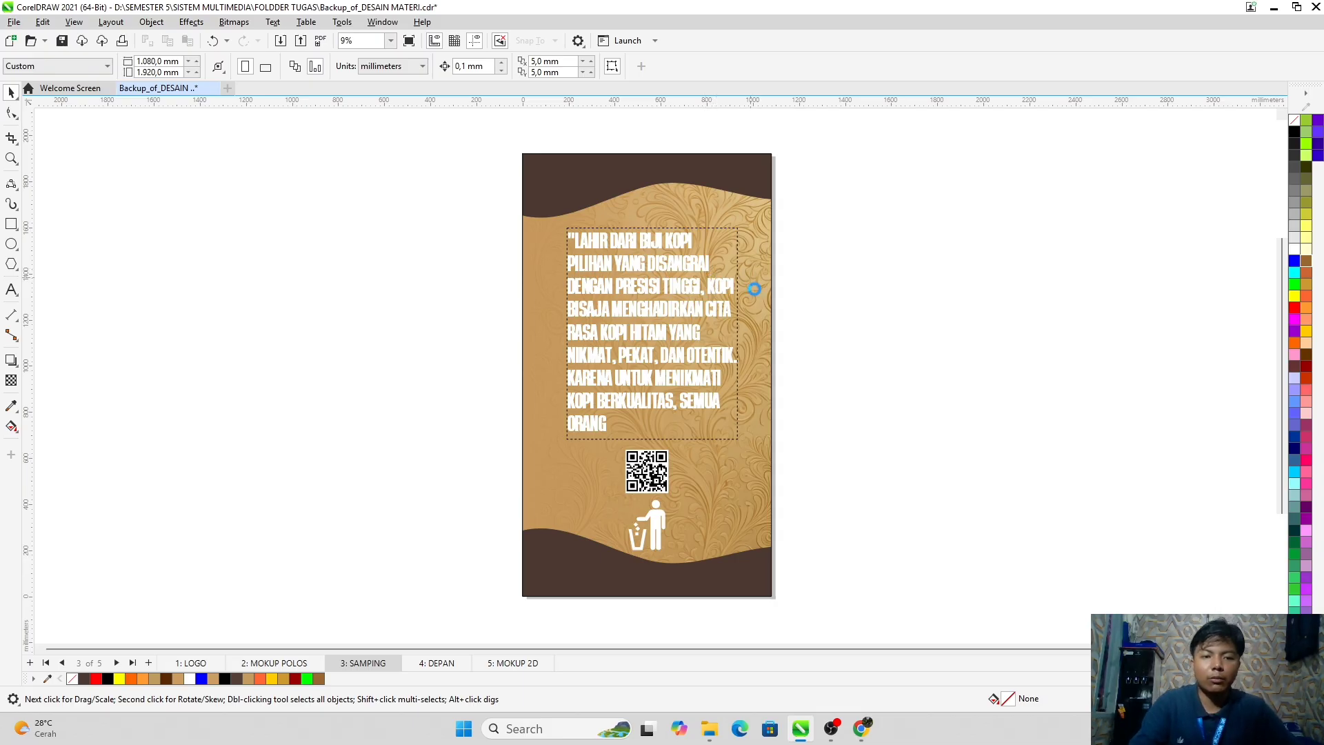
pyautogui.hotkey('ctrl', 'e')
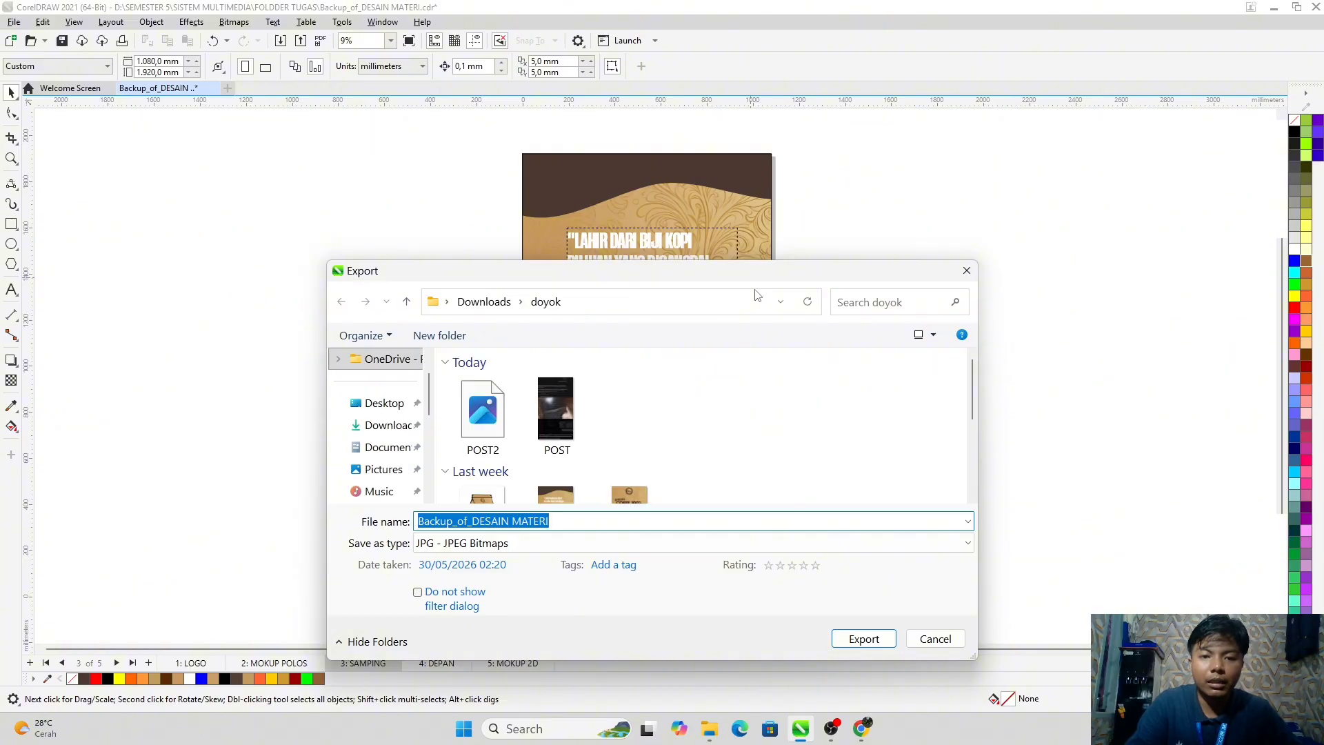
pyautogui.moveTo(743, 278); pyautogui.dragTo(749, 194)
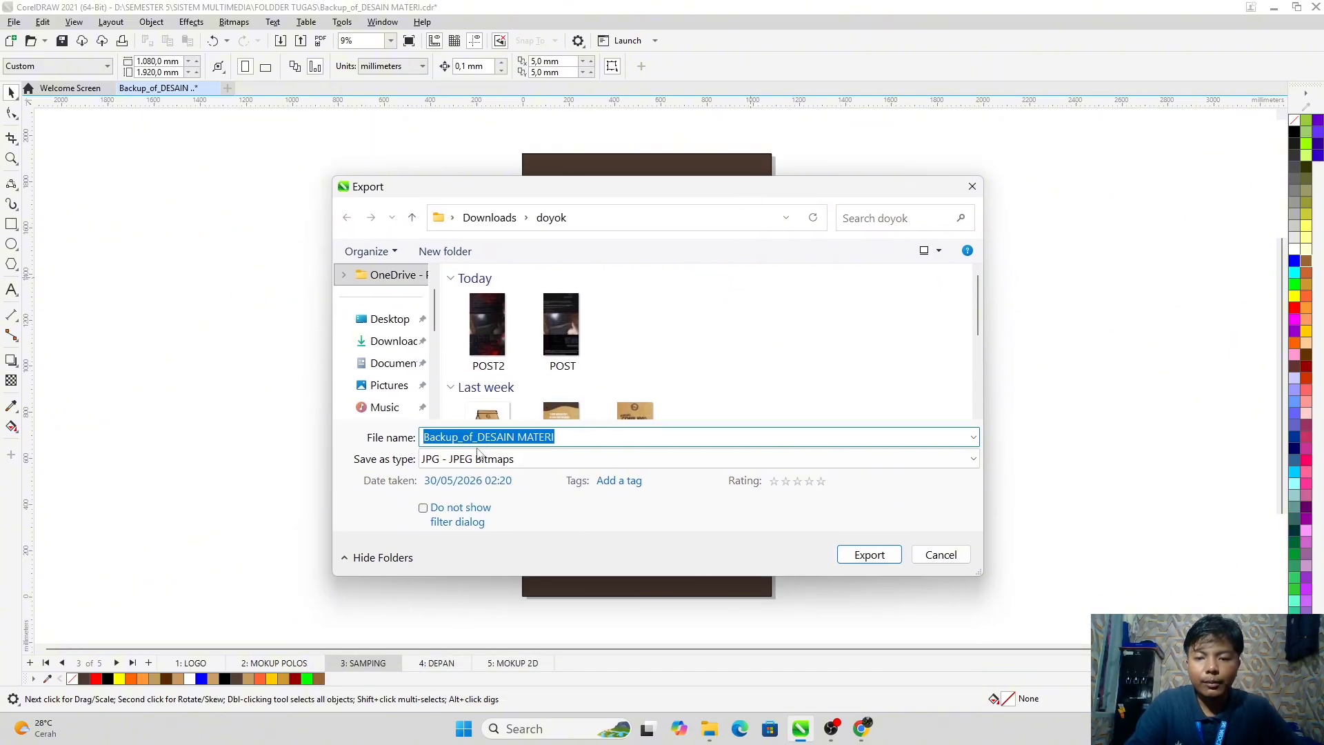
pyautogui.click(454, 460)
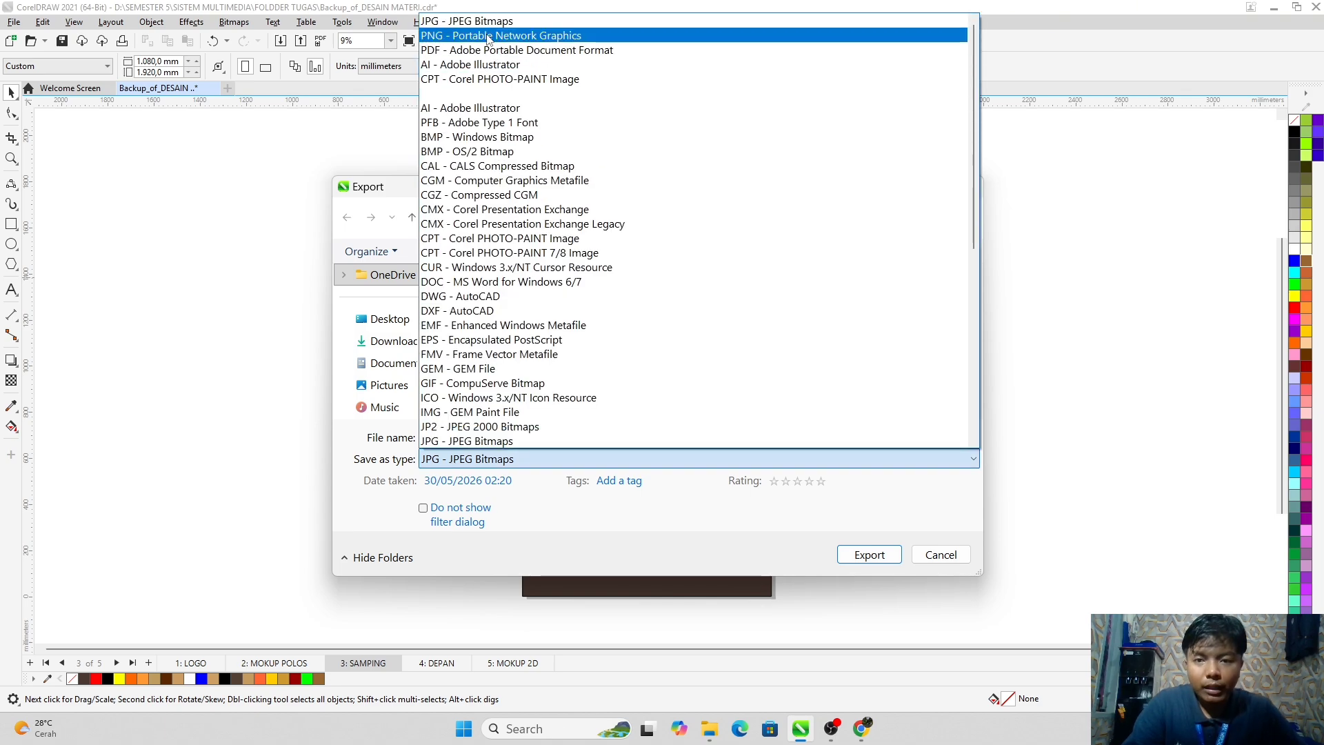
pyautogui.click(535, 462)
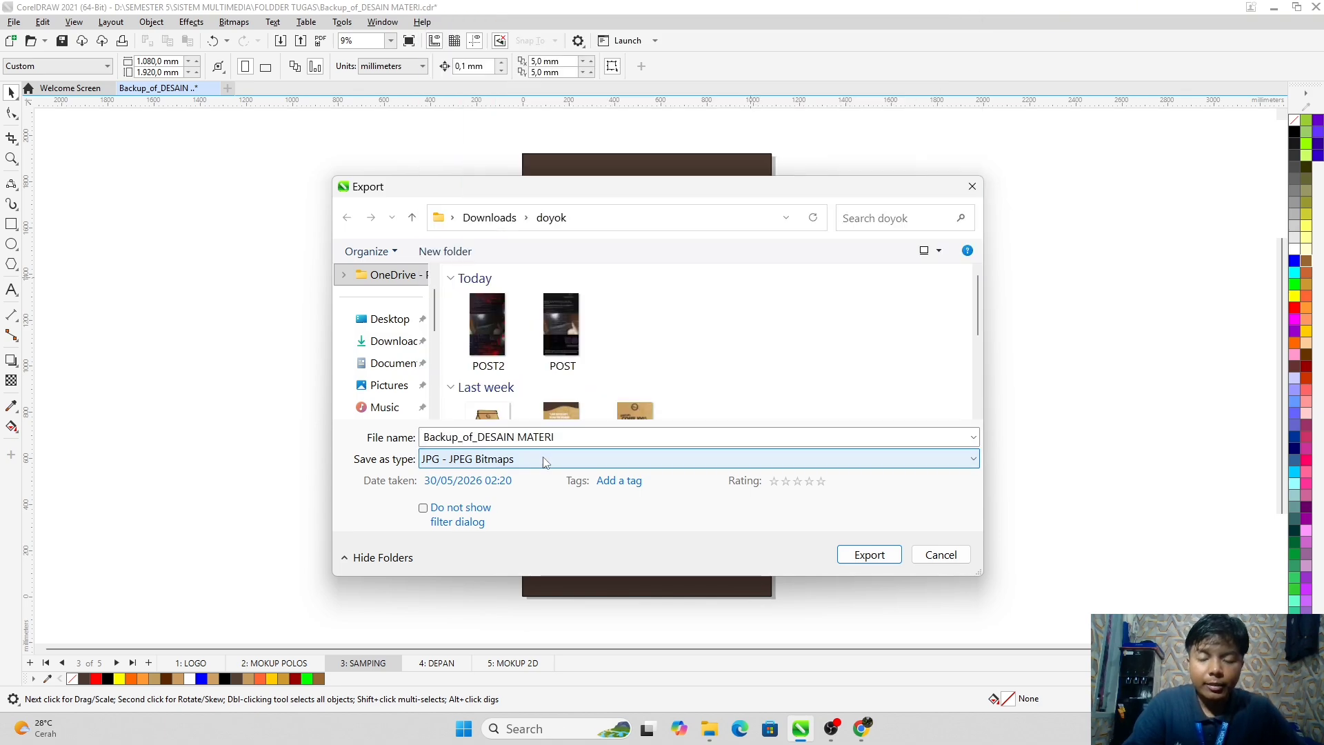
pyautogui.click(634, 460)
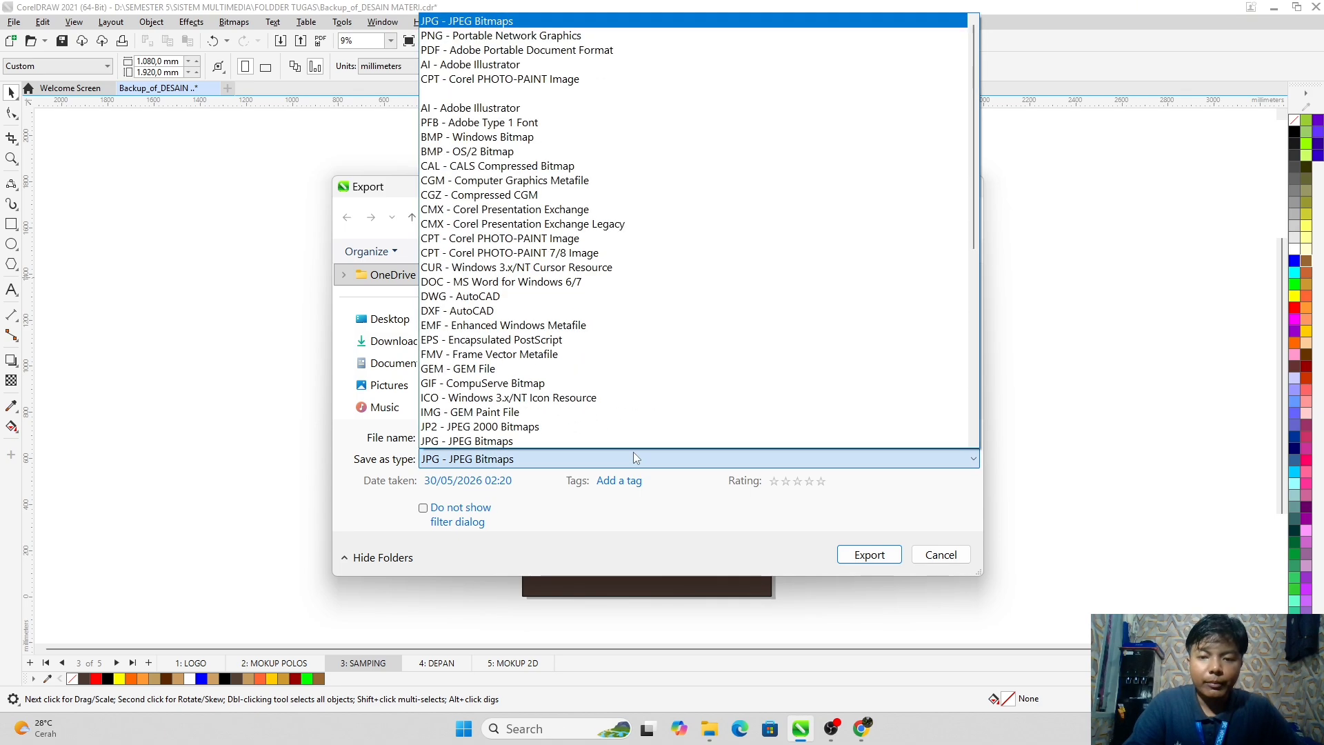
pyautogui.click(524, 36)
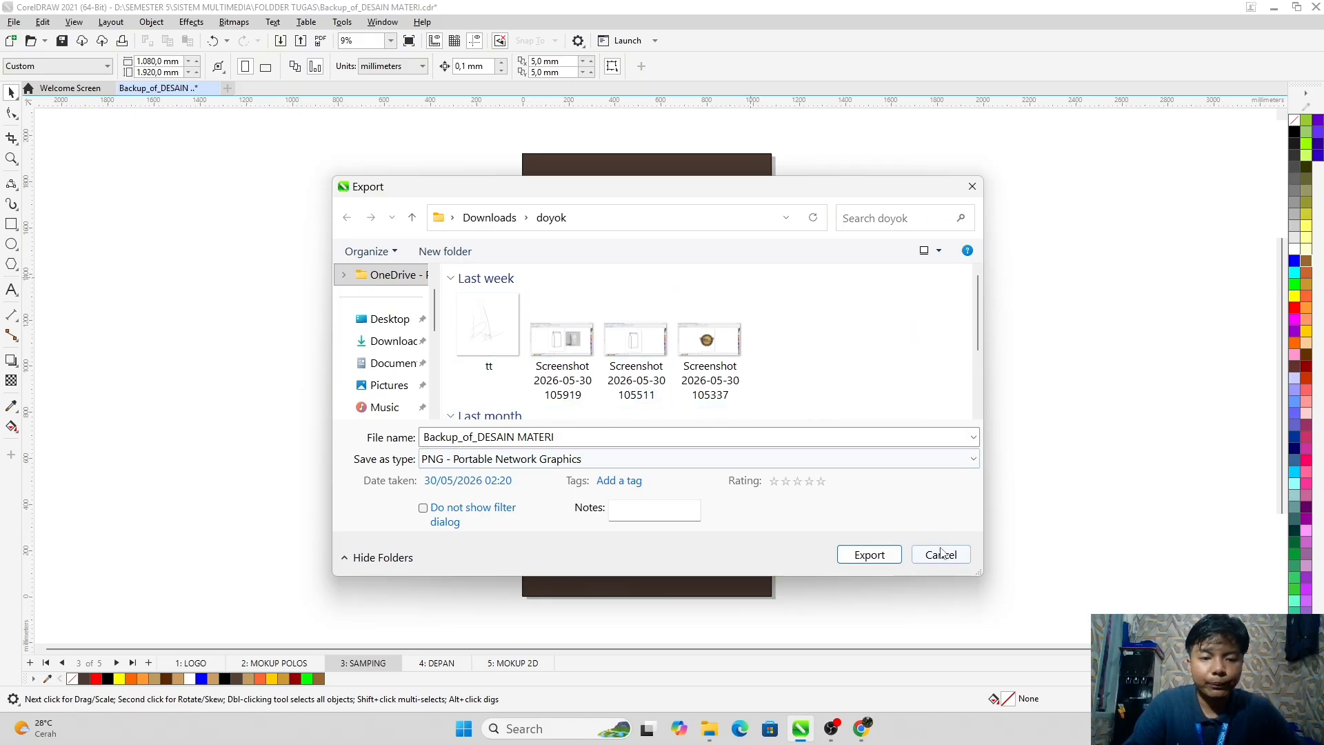
pyautogui.click(869, 560)
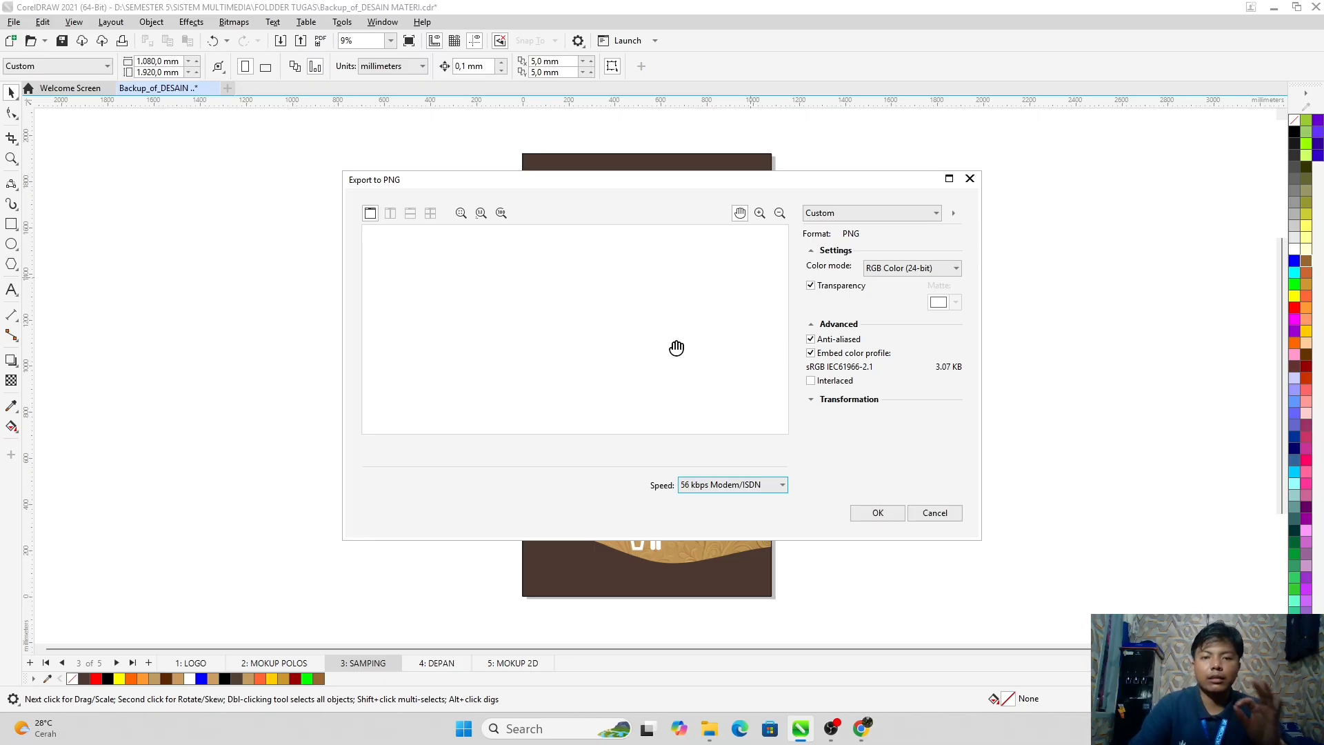
pyautogui.moveTo(379, 181); pyautogui.dragTo(347, 204)
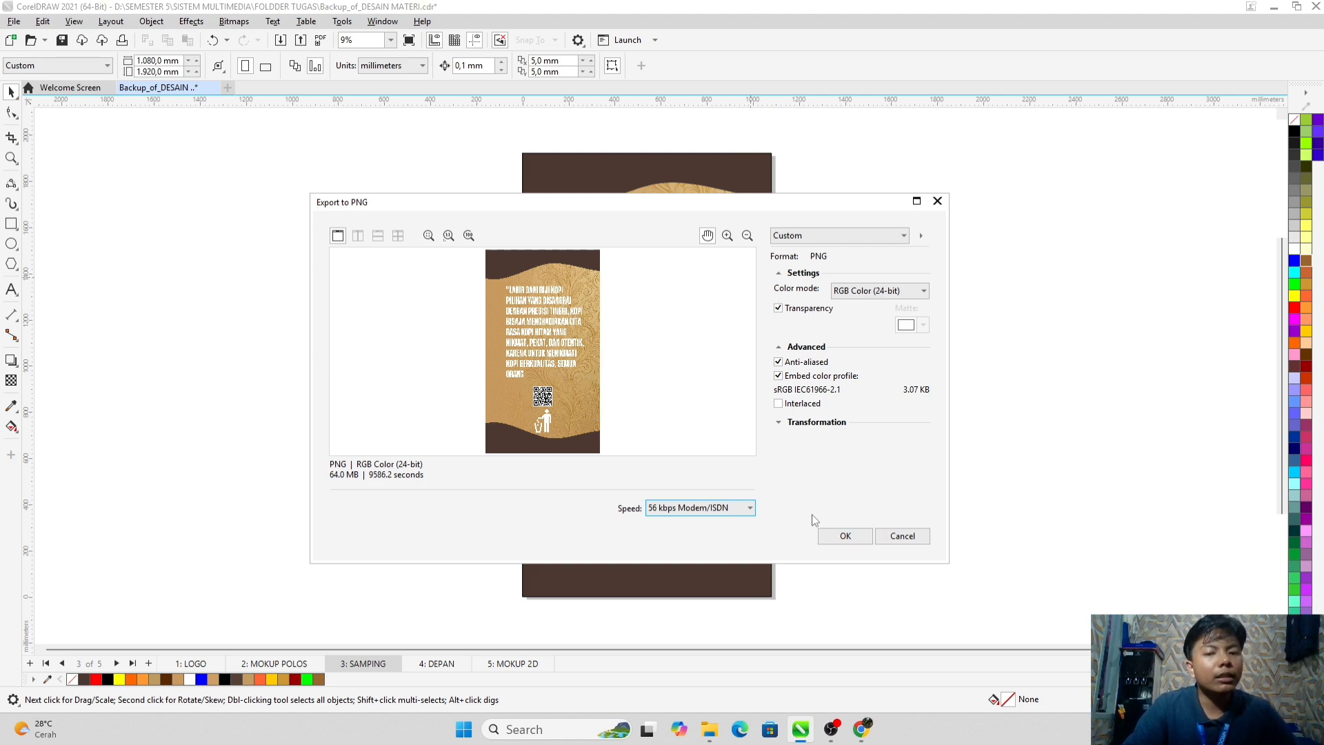
pyautogui.click(847, 537)
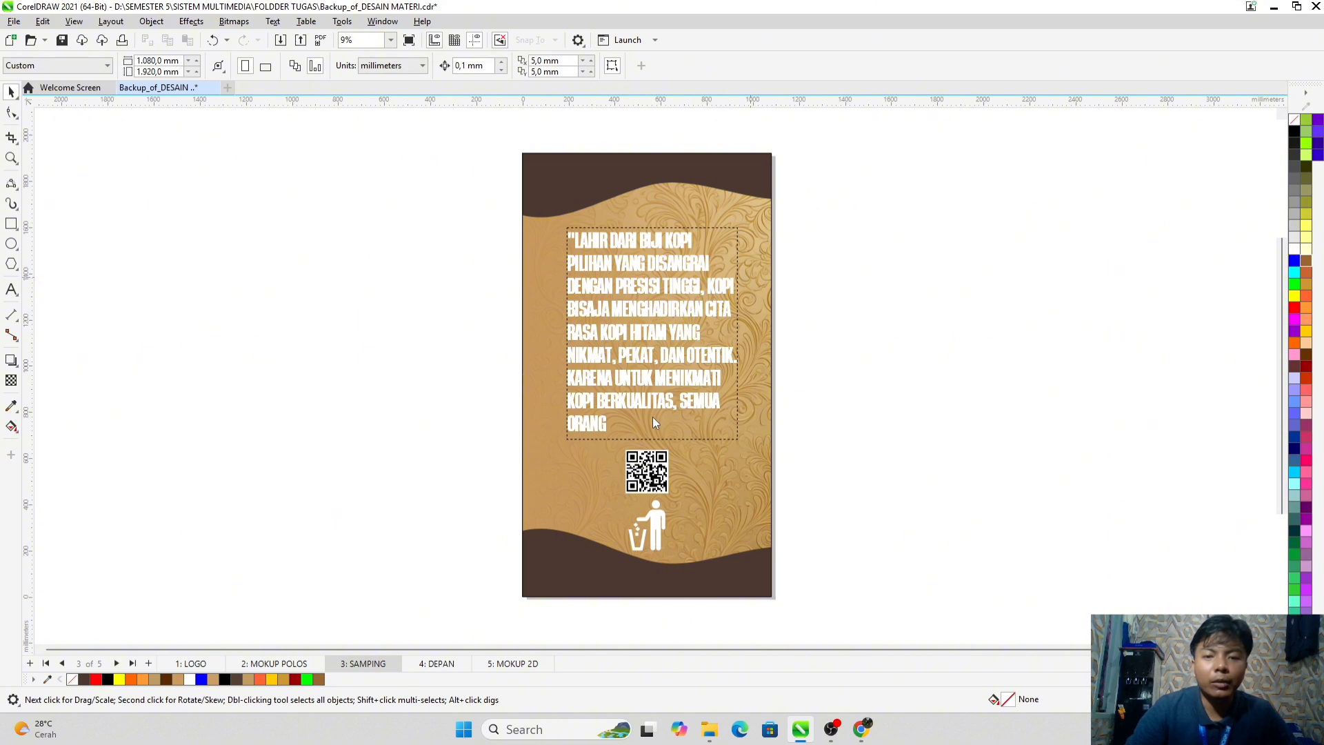
# Step: Examine the front design on the DEPAN page and compare its logo with the one on the LOGO page
pyautogui.press('pagedown')
pyautogui.scroll(2, 706, 428)
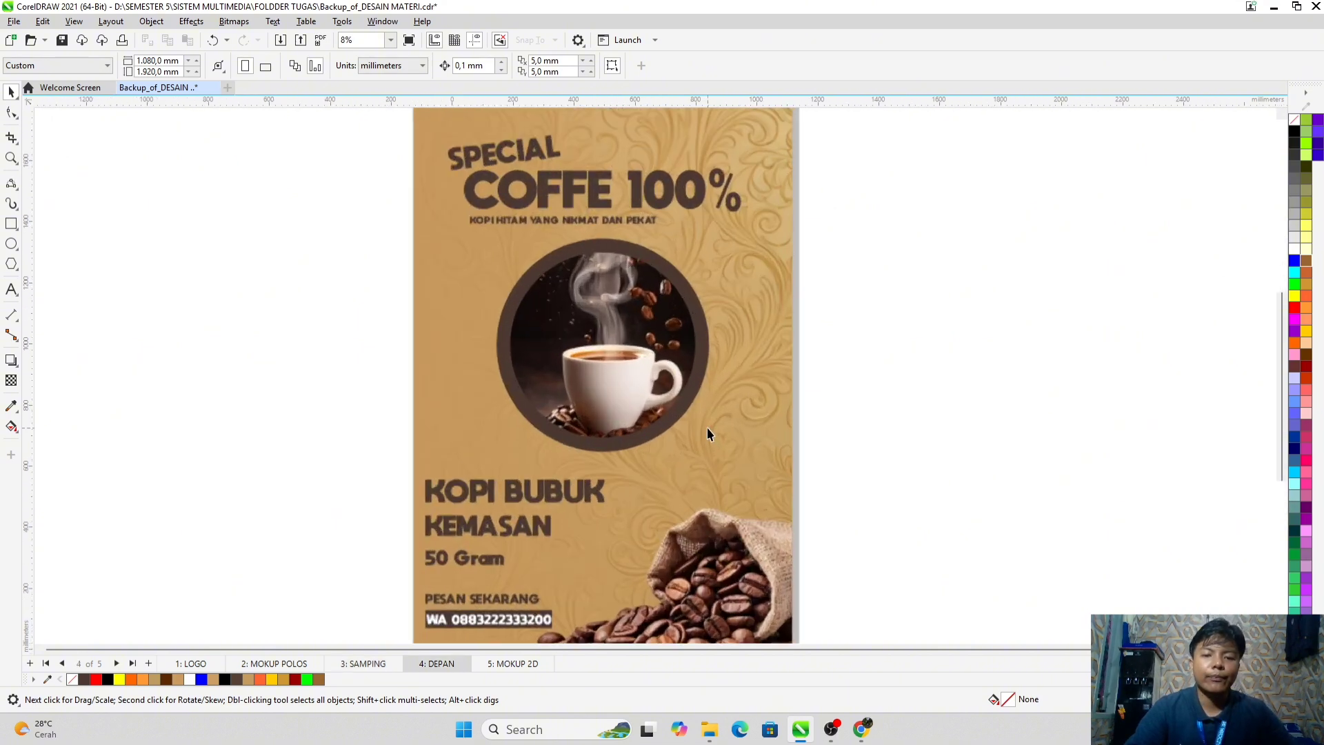
pyautogui.scroll(-2, 707, 427)
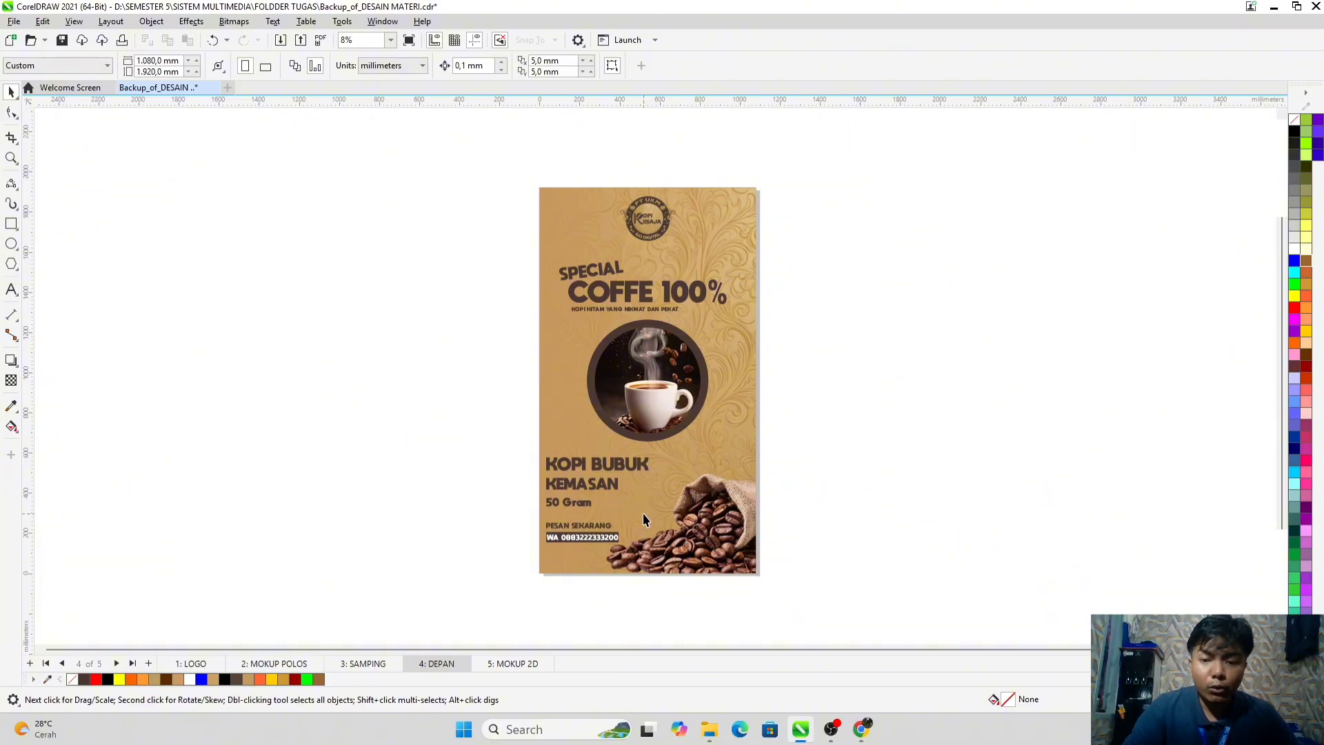
pyautogui.click(194, 664)
pyautogui.scroll(2, 668, 401)
pyautogui.scroll(4, 668, 400)
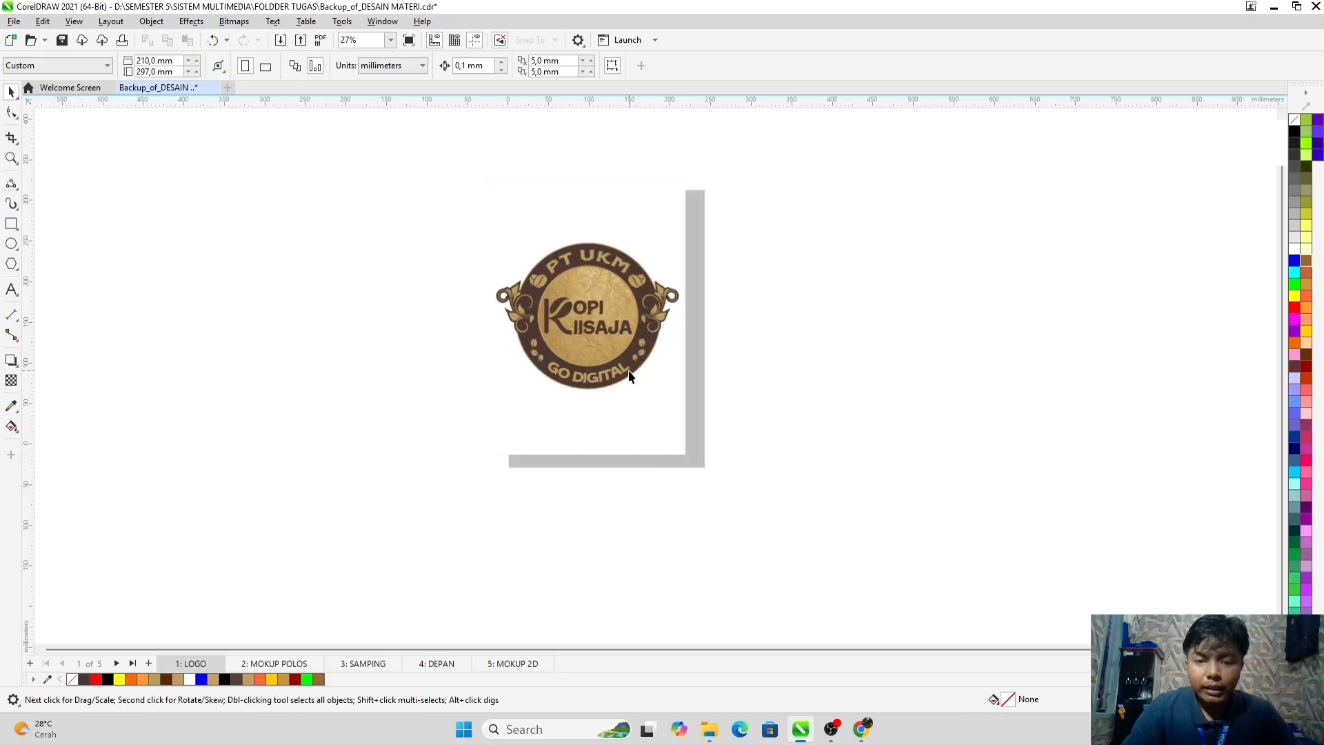
pyautogui.click(431, 665)
pyautogui.scroll(-3, 602, 381)
pyautogui.scroll(-1, 601, 378)
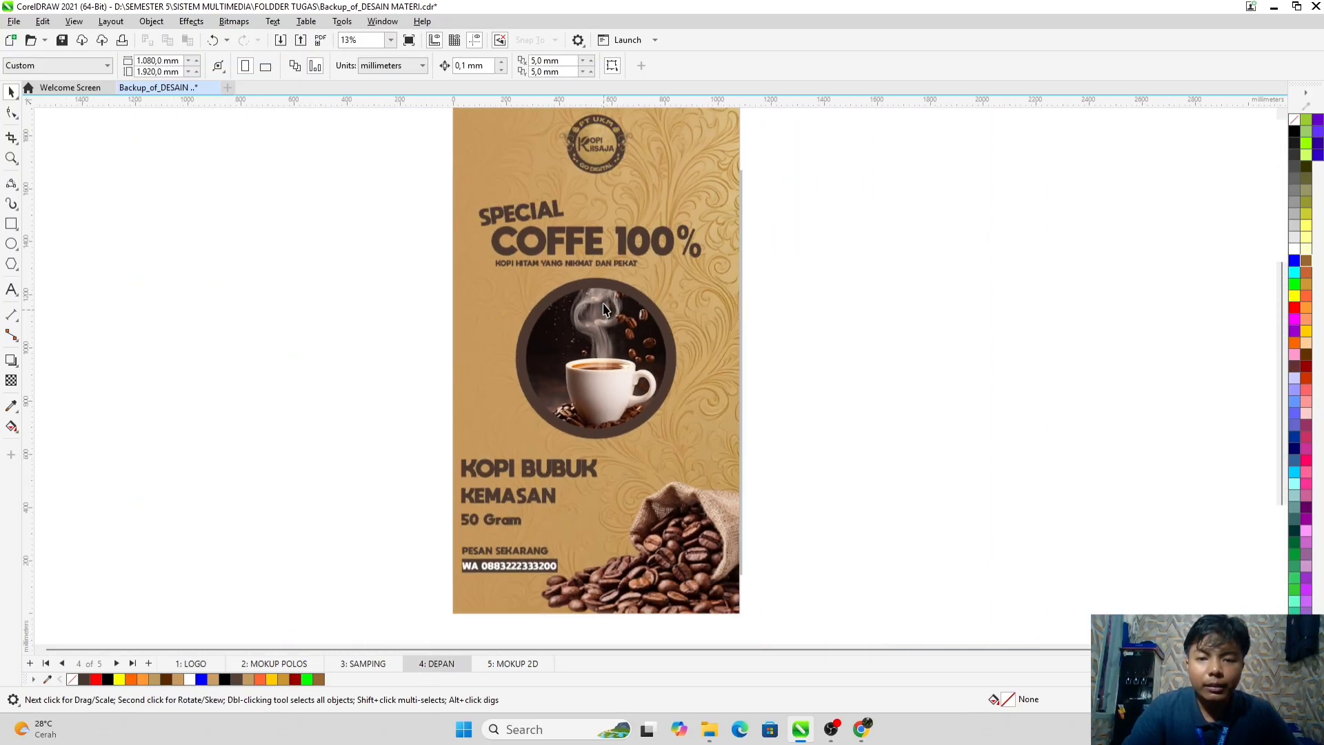
pyautogui.scroll(4, 604, 243)
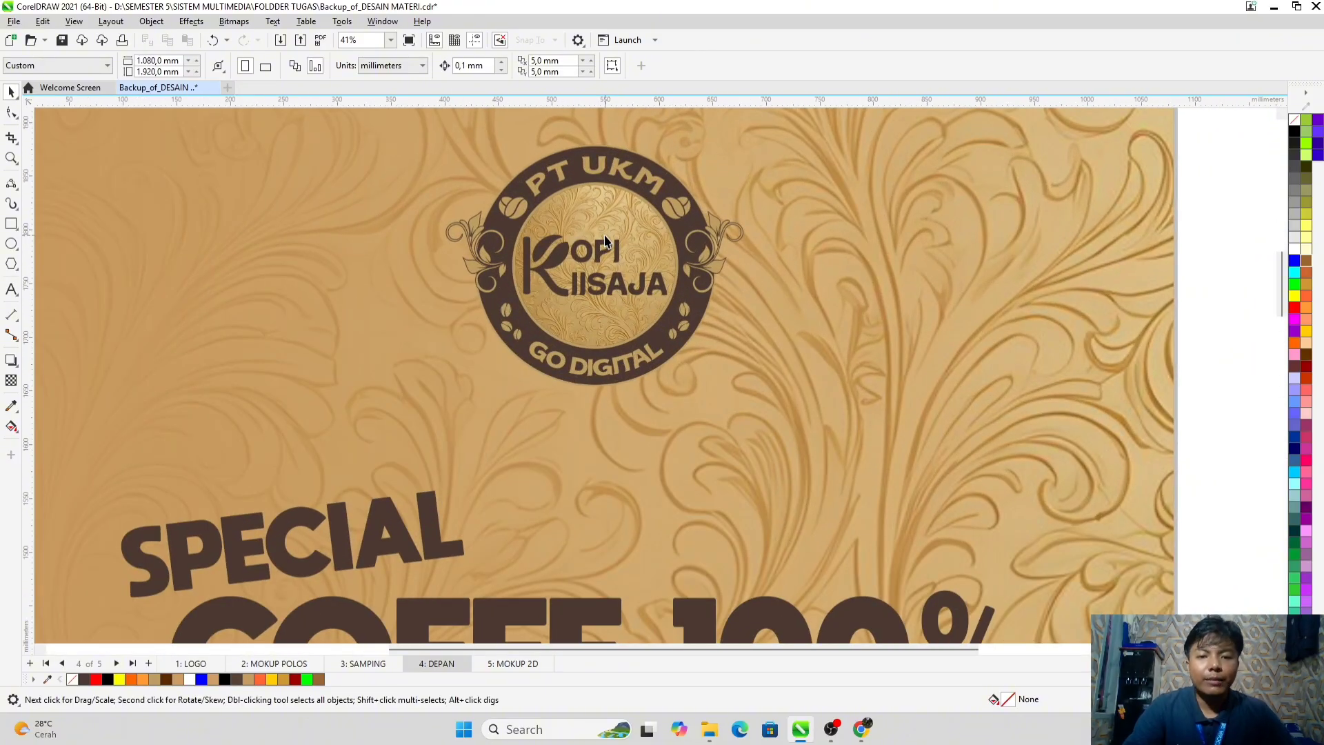
pyautogui.scroll(-4, 606, 240)
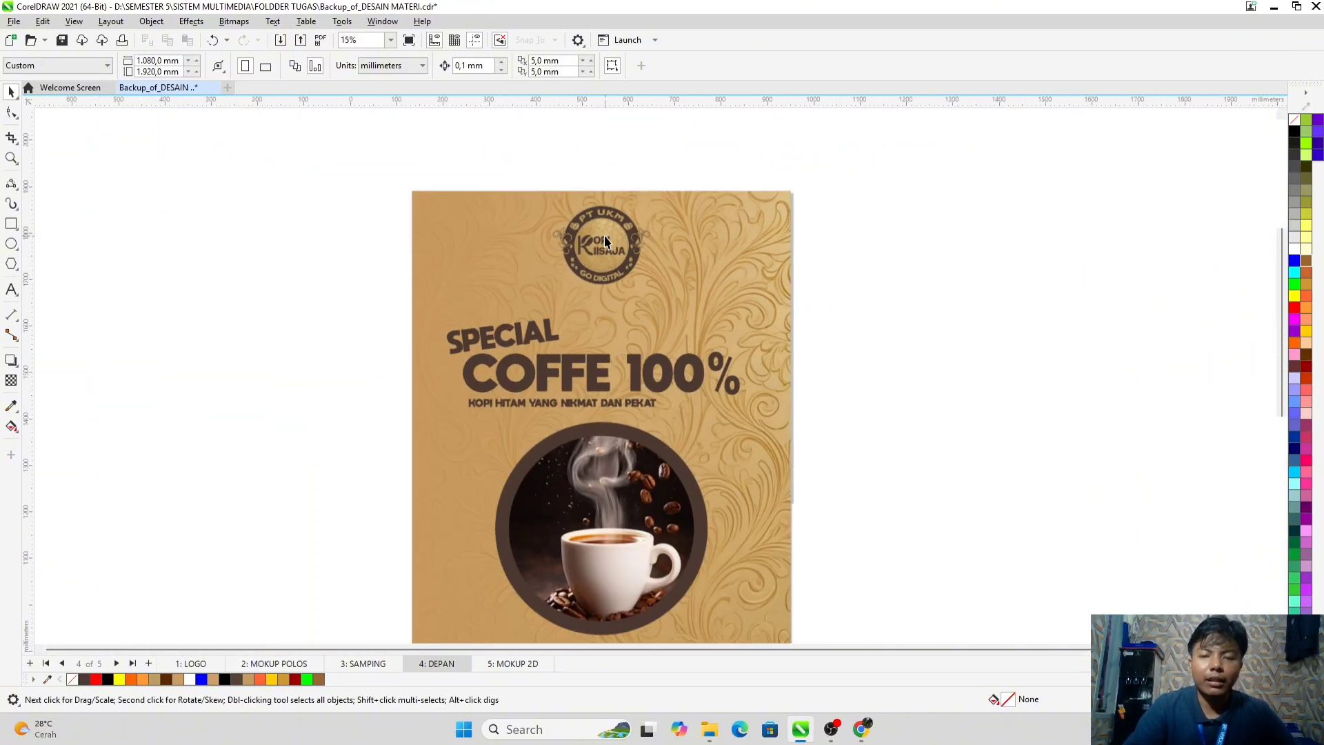
pyautogui.scroll(-3, 607, 358)
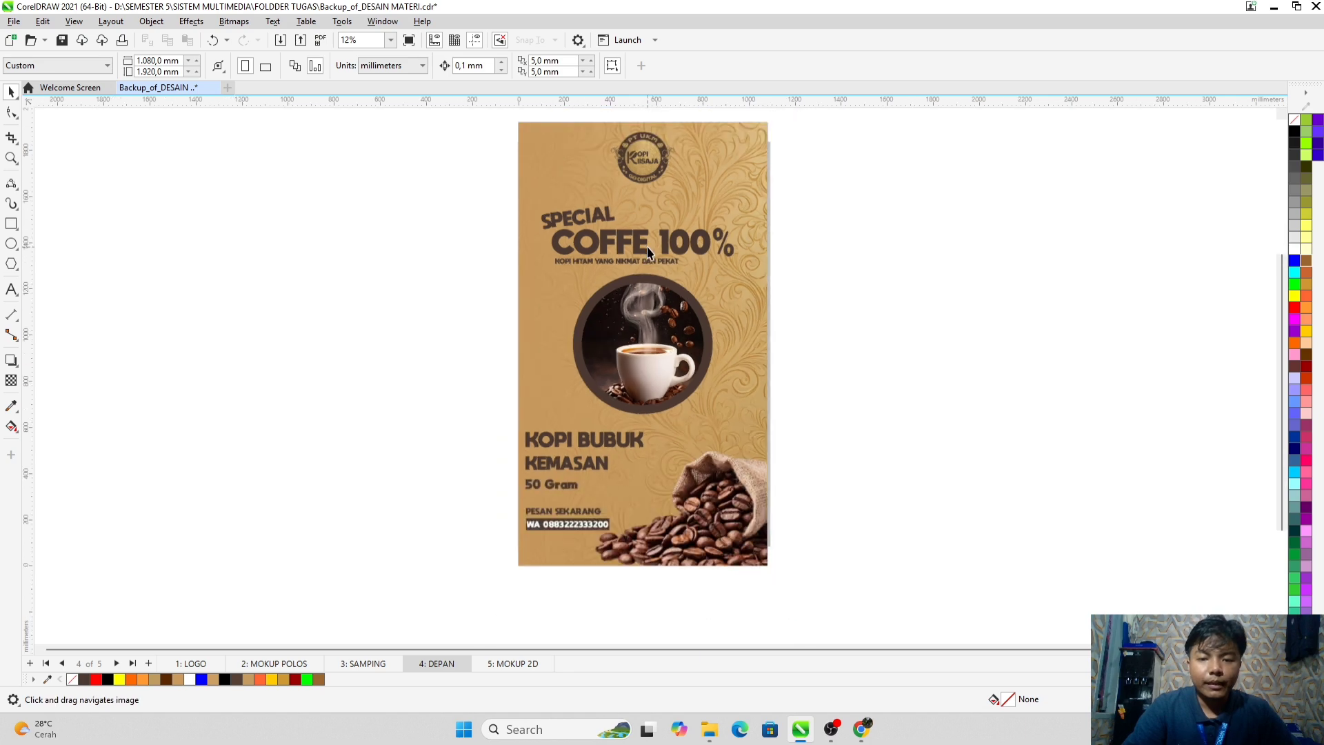
pyautogui.scroll(2, 622, 245)
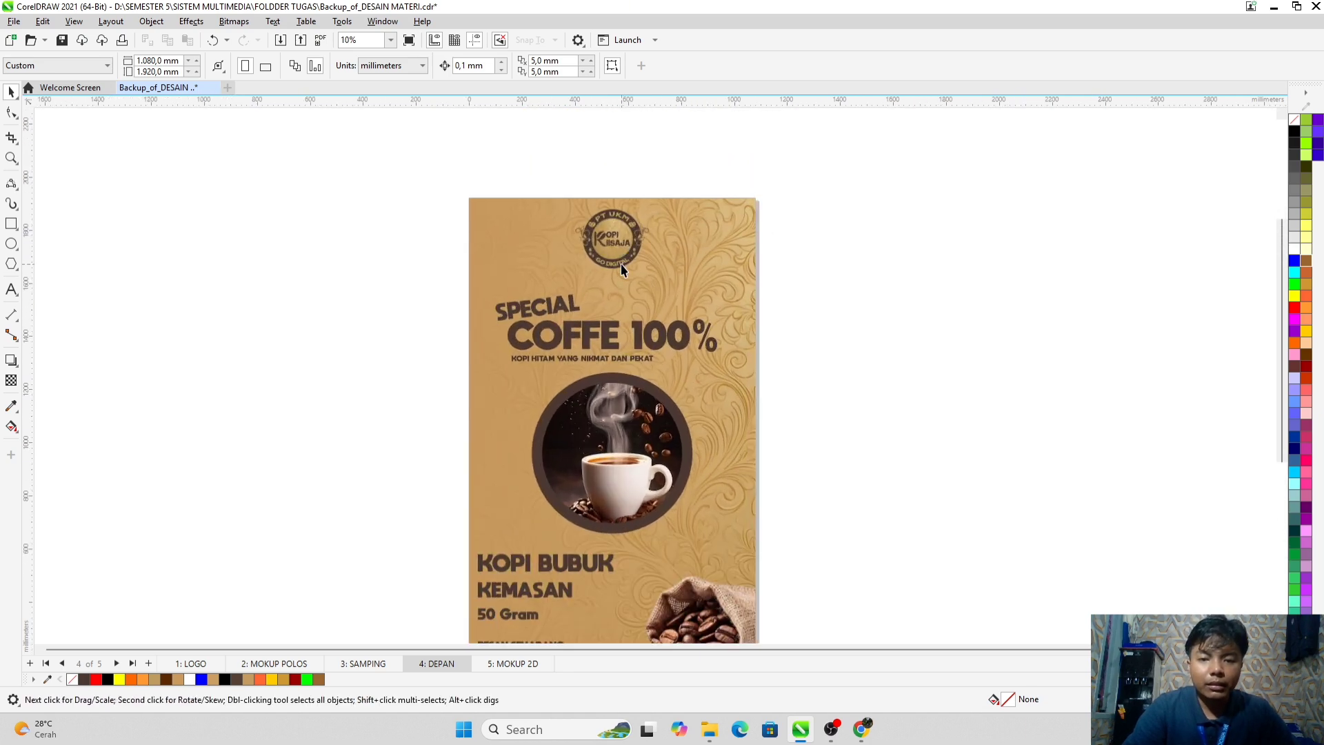
pyautogui.scroll(-1, 620, 331)
pyautogui.moveTo(625, 337); pyautogui.dragTo(650, 262)
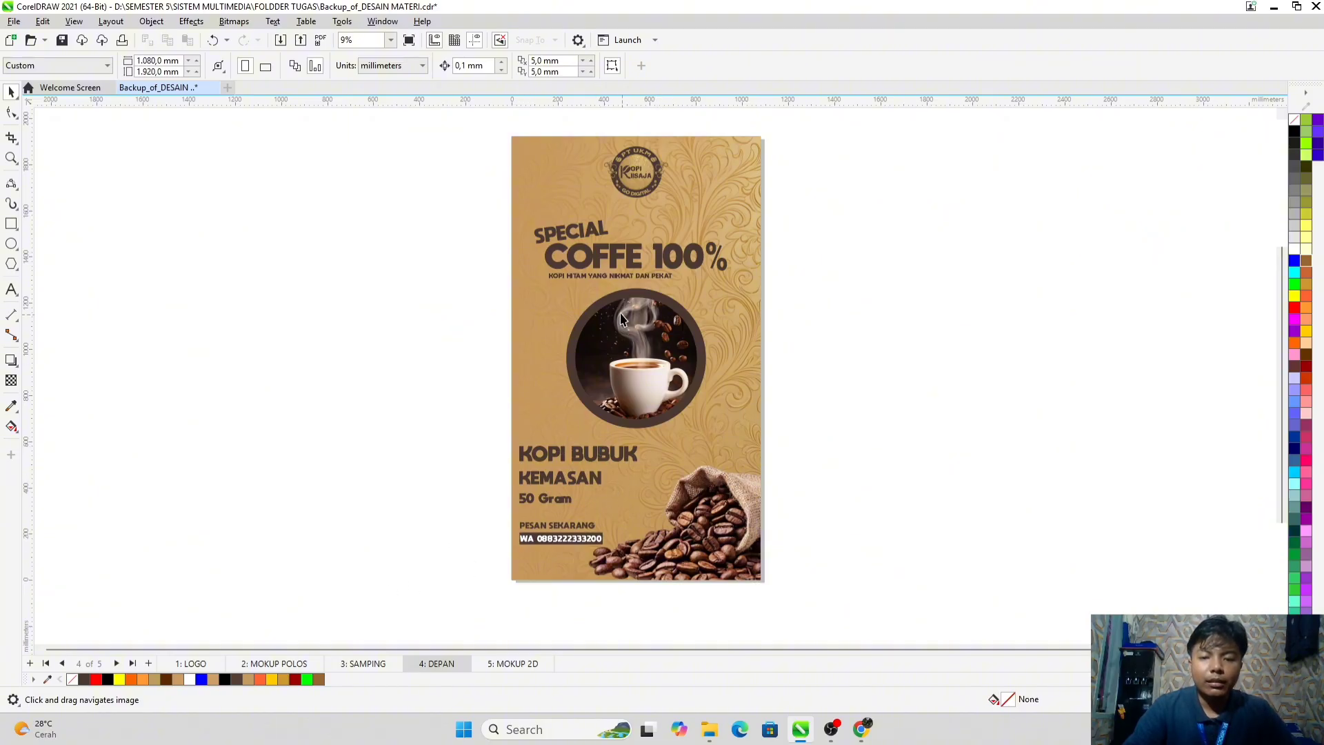
# Step: Examine the finished coffee bag mockup on the MOKUP 2D page, including its front and side panels
pyautogui.click(510, 666)
pyautogui.scroll(3, 635, 345)
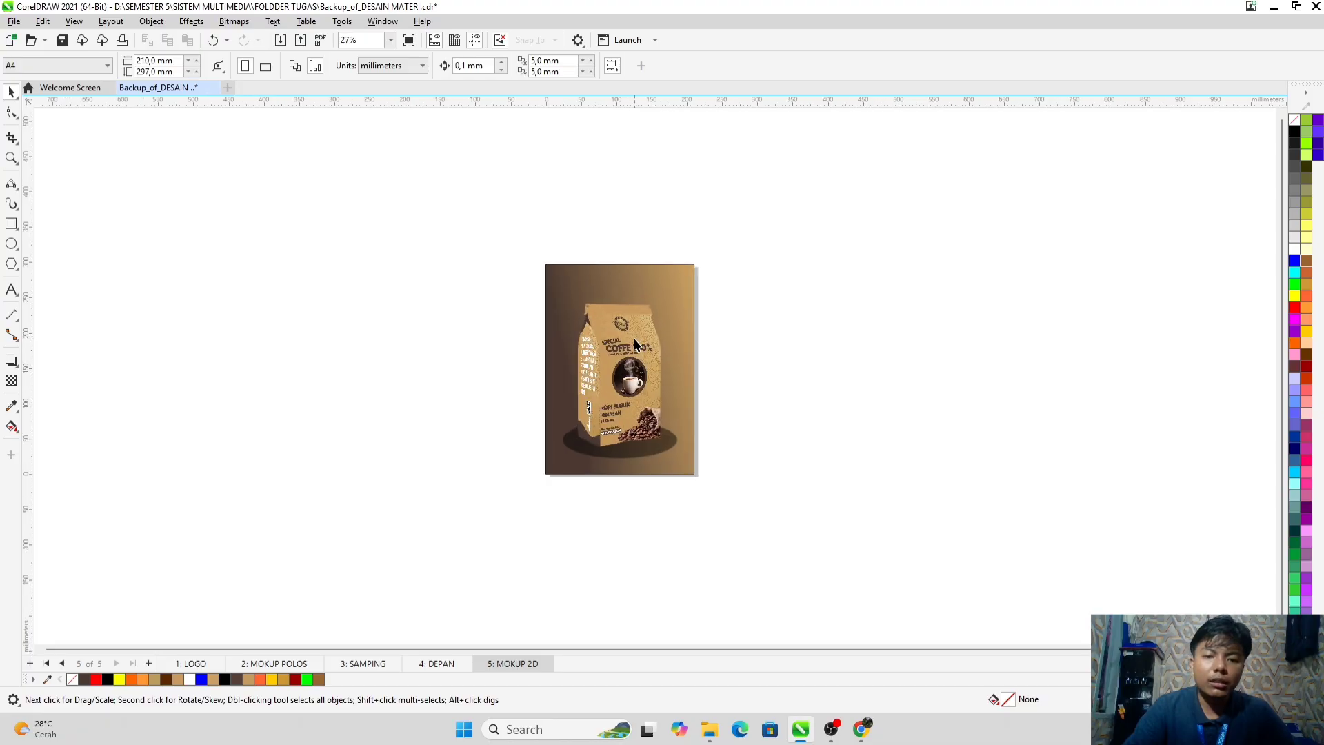
pyautogui.scroll(3, 635, 345)
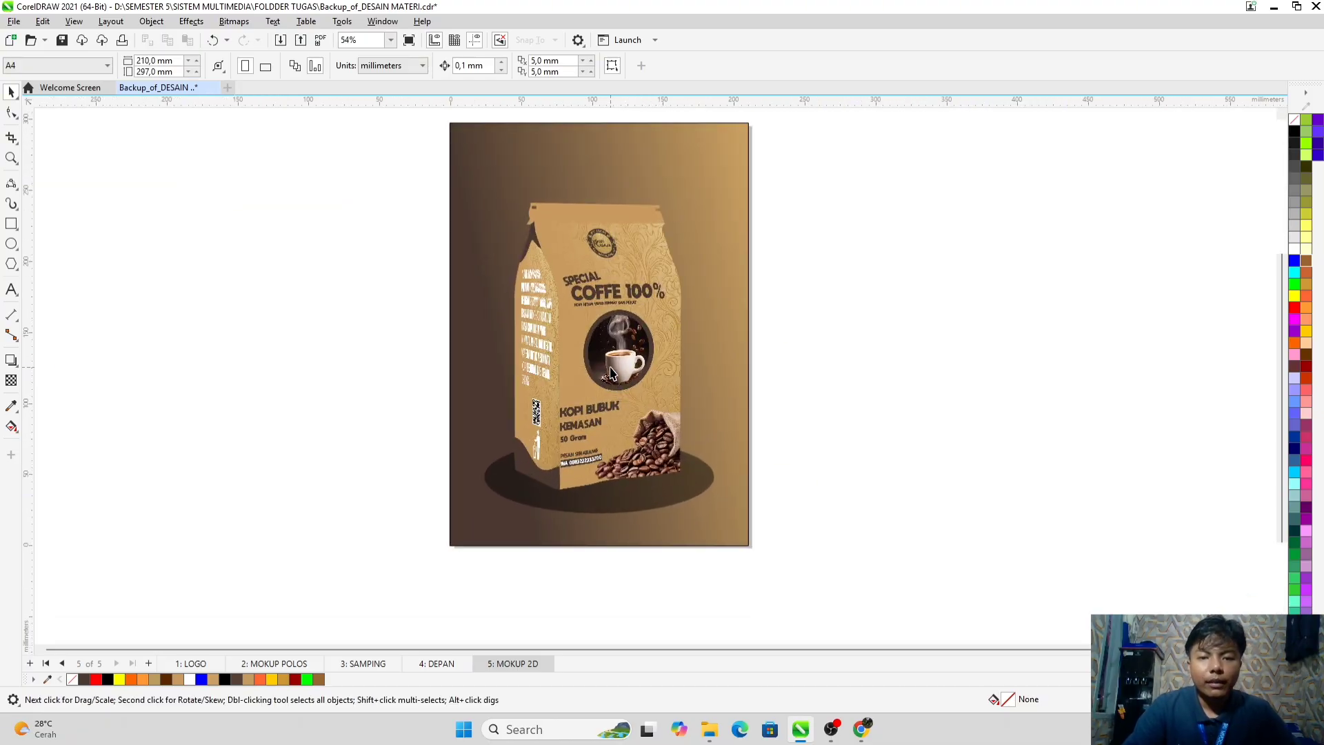
pyautogui.scroll(3, 610, 367)
pyautogui.scroll(-3, 610, 299)
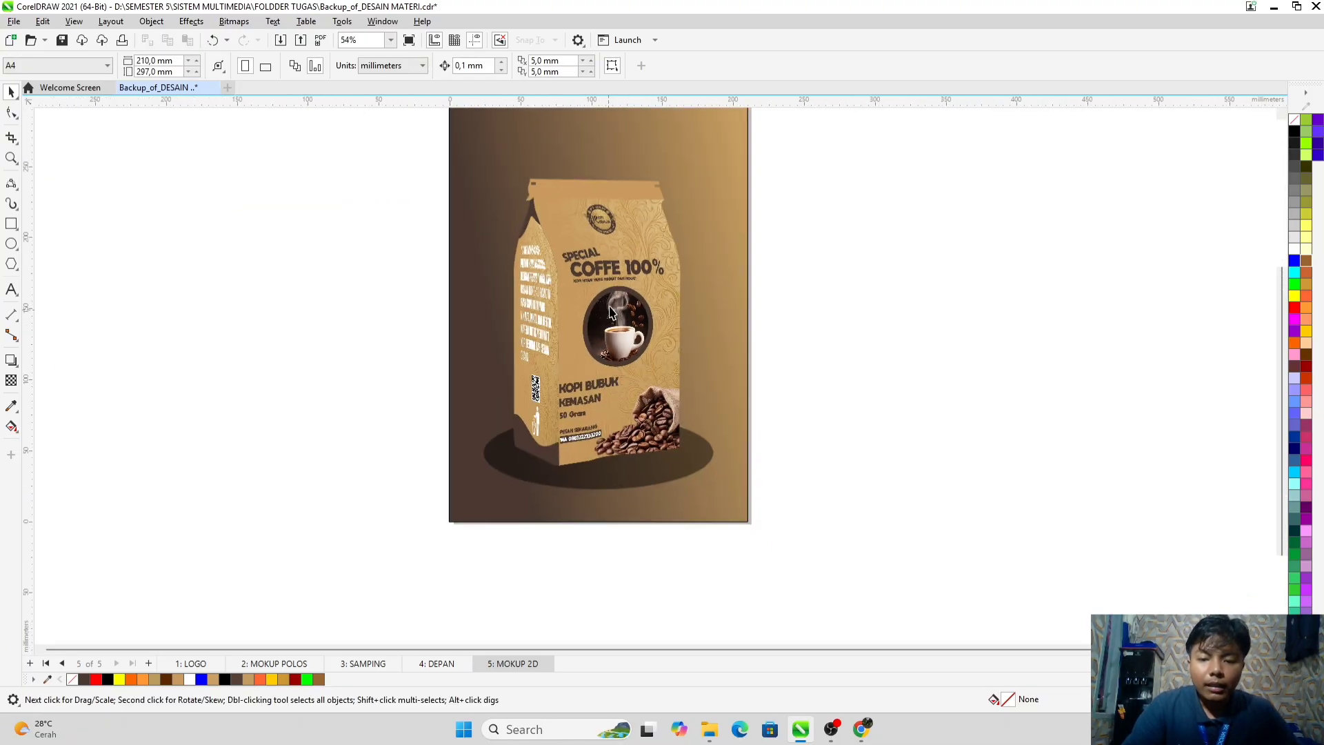
pyautogui.scroll(-2, 611, 298)
pyautogui.moveTo(611, 299); pyautogui.dragTo(611, 346)
pyautogui.scroll(2, 611, 345)
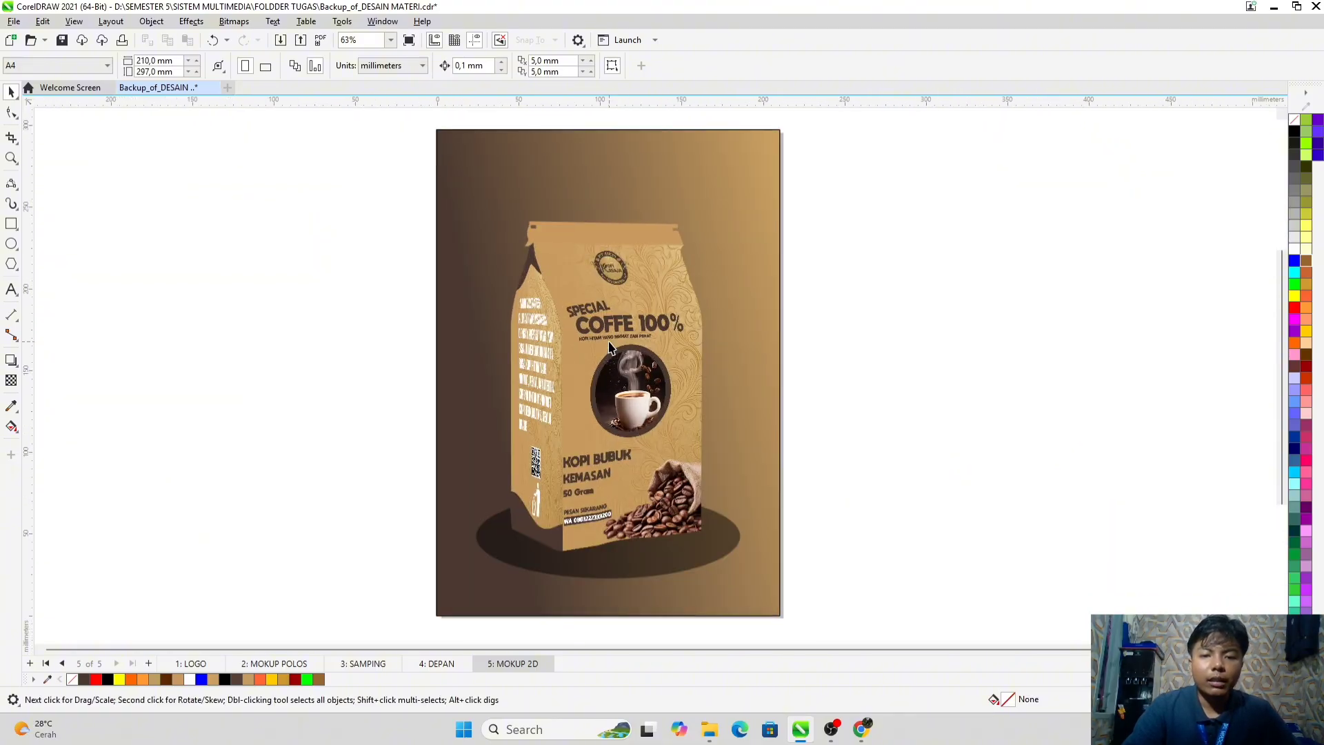
pyautogui.scroll(-1, 621, 342)
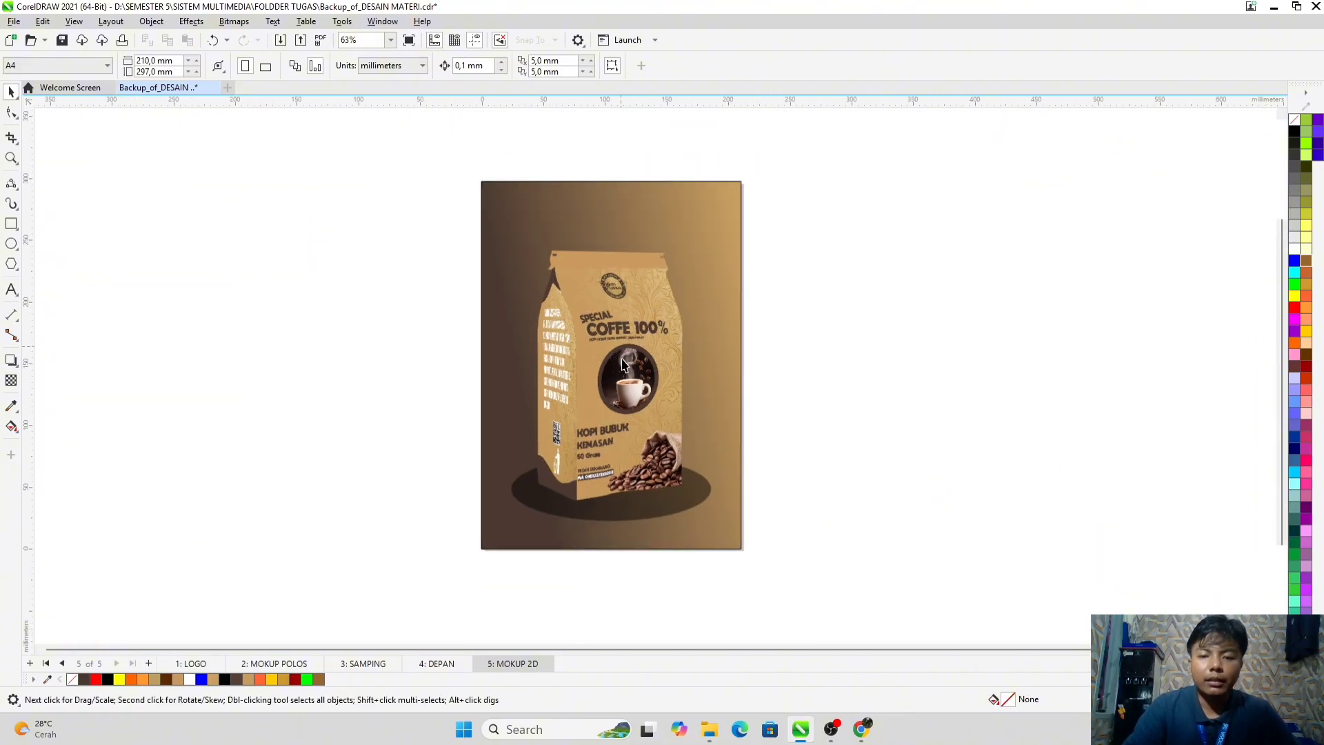
# Step: Copy the four-part bag outline from the MOKUP POLOS page to the MOKUP 2D page and place it beside the finished mockup
pyautogui.click(358, 664)
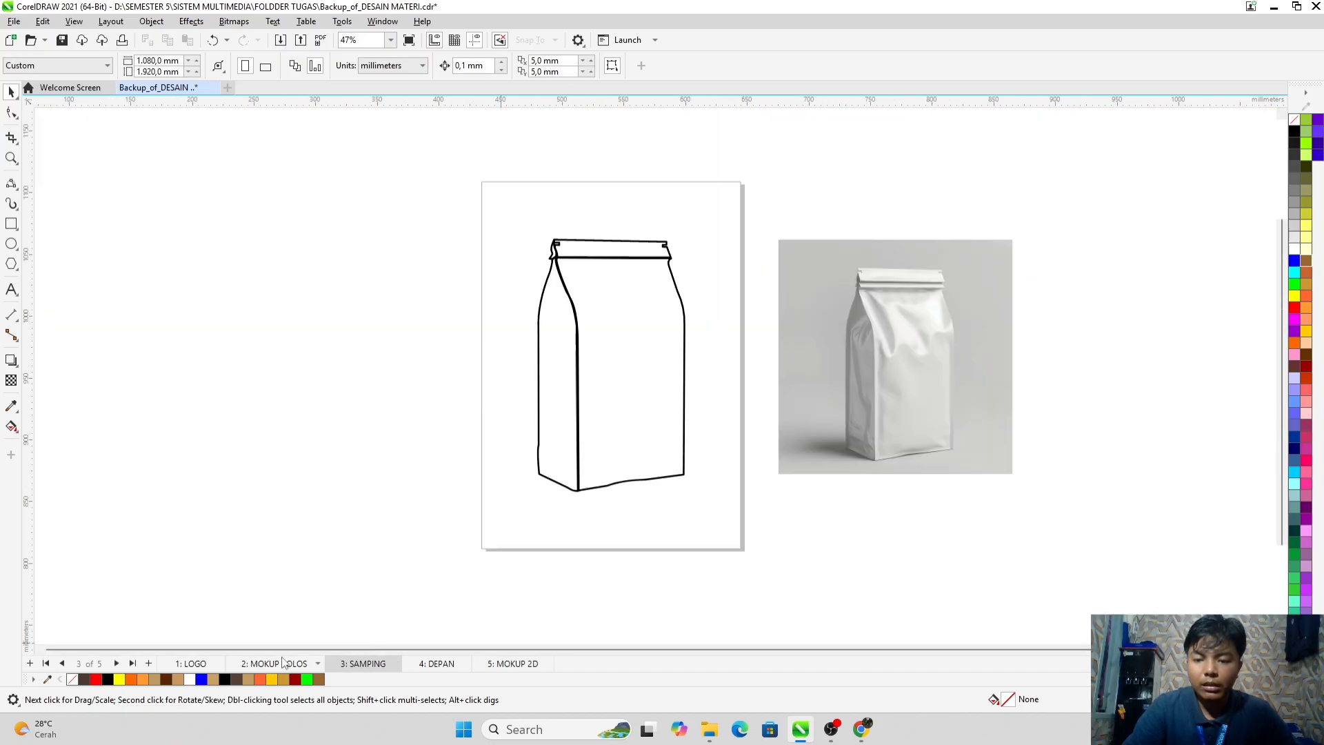
pyautogui.click(284, 663)
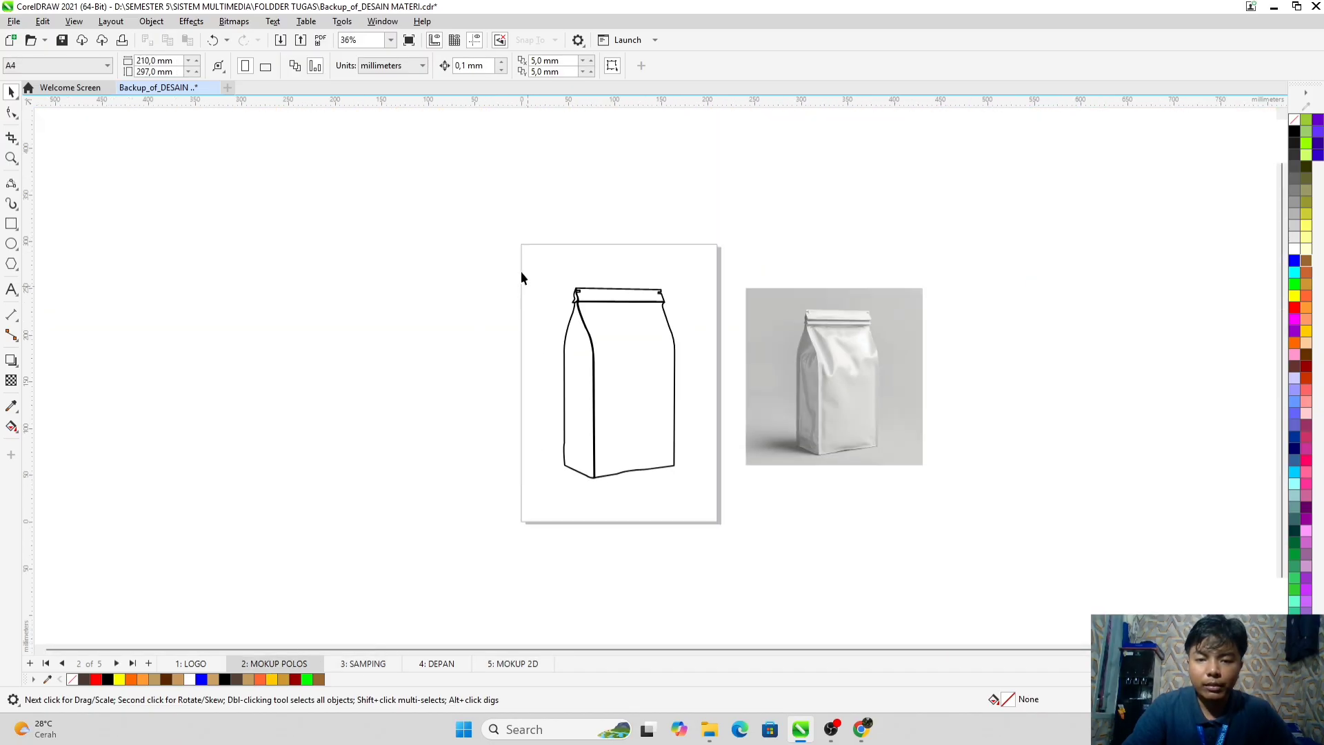
pyautogui.moveTo(601, 382); pyautogui.dragTo(709, 559)
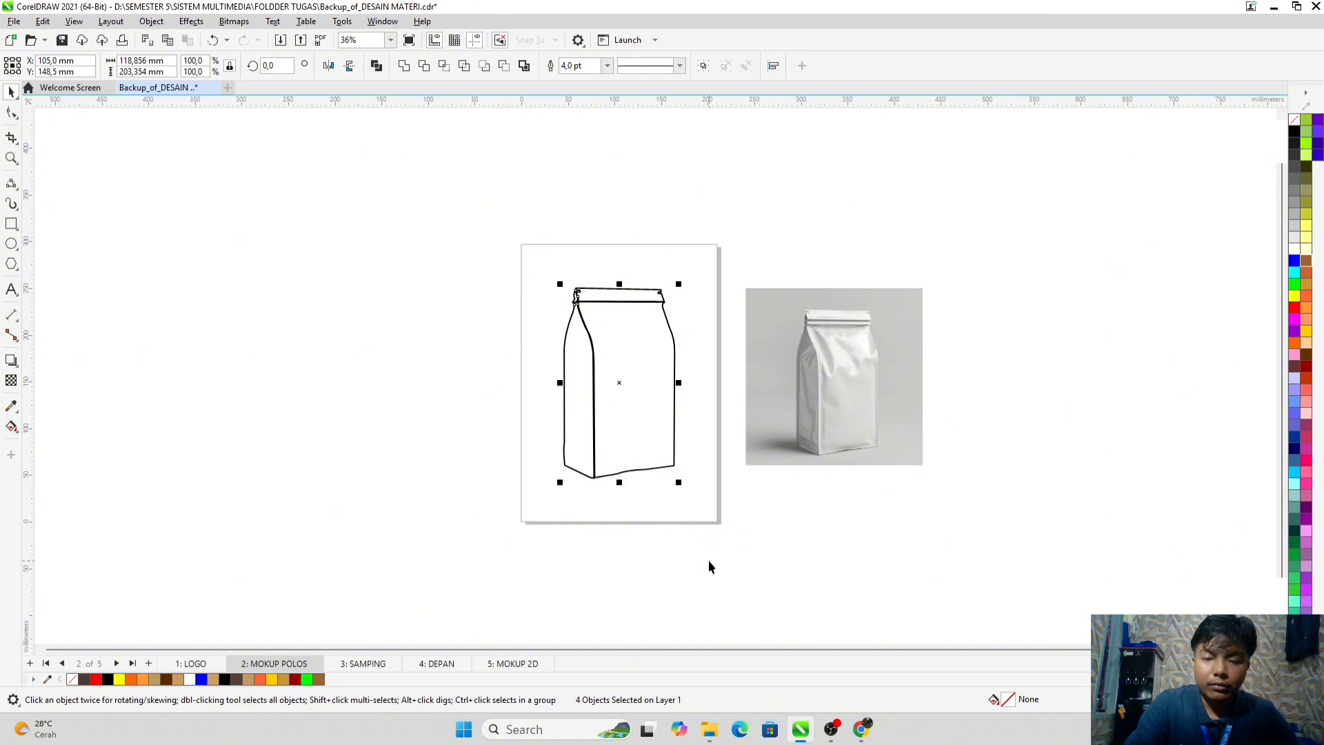
pyautogui.click(514, 663)
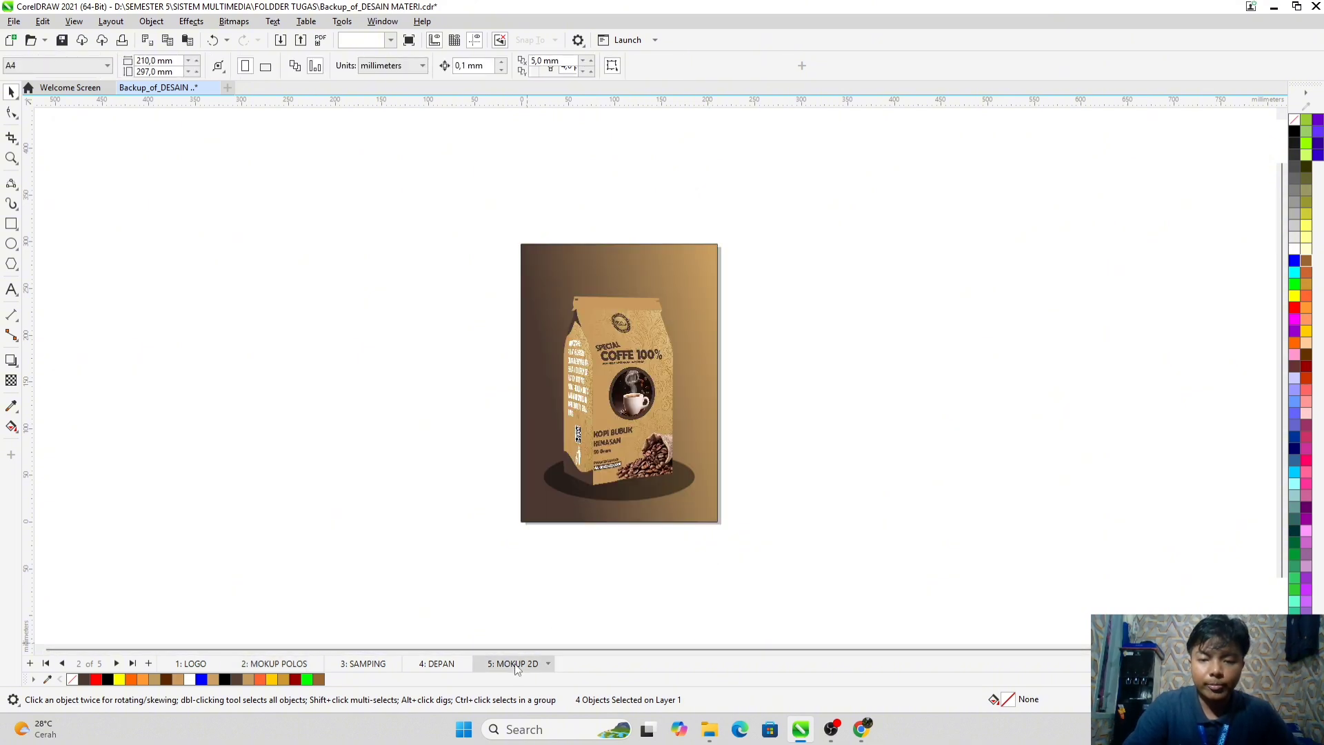
pyautogui.click(640, 371)
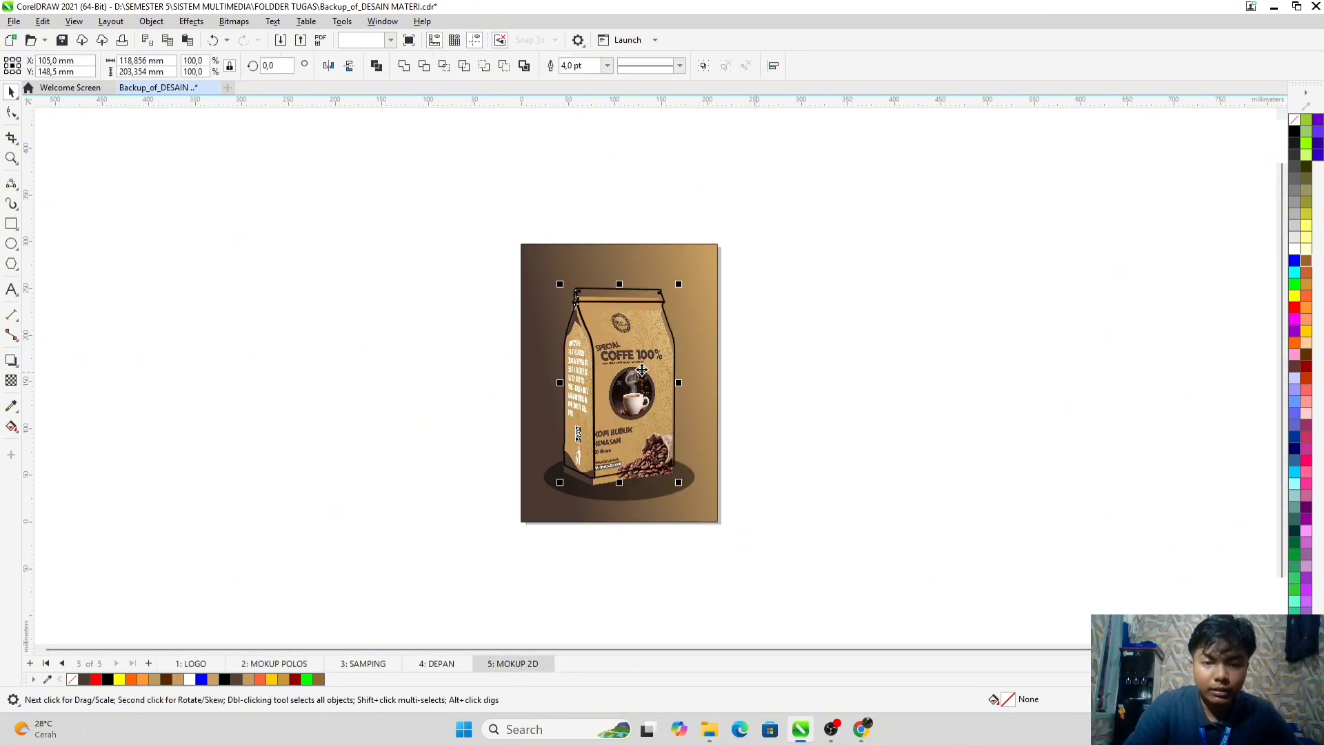
pyautogui.moveTo(630, 394); pyautogui.dragTo(834, 396)
pyautogui.click(999, 412)
pyautogui.click(833, 410)
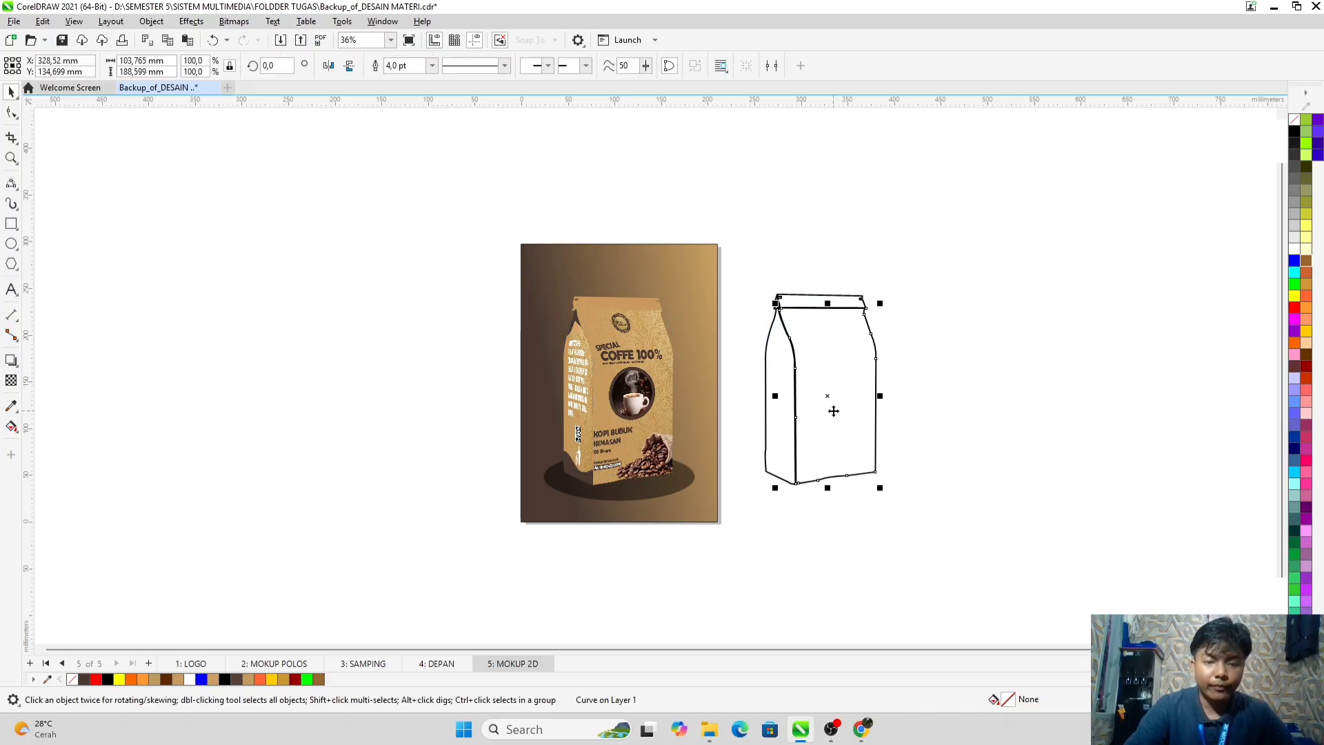
pyautogui.click(979, 431)
pyautogui.scroll(1, 843, 392)
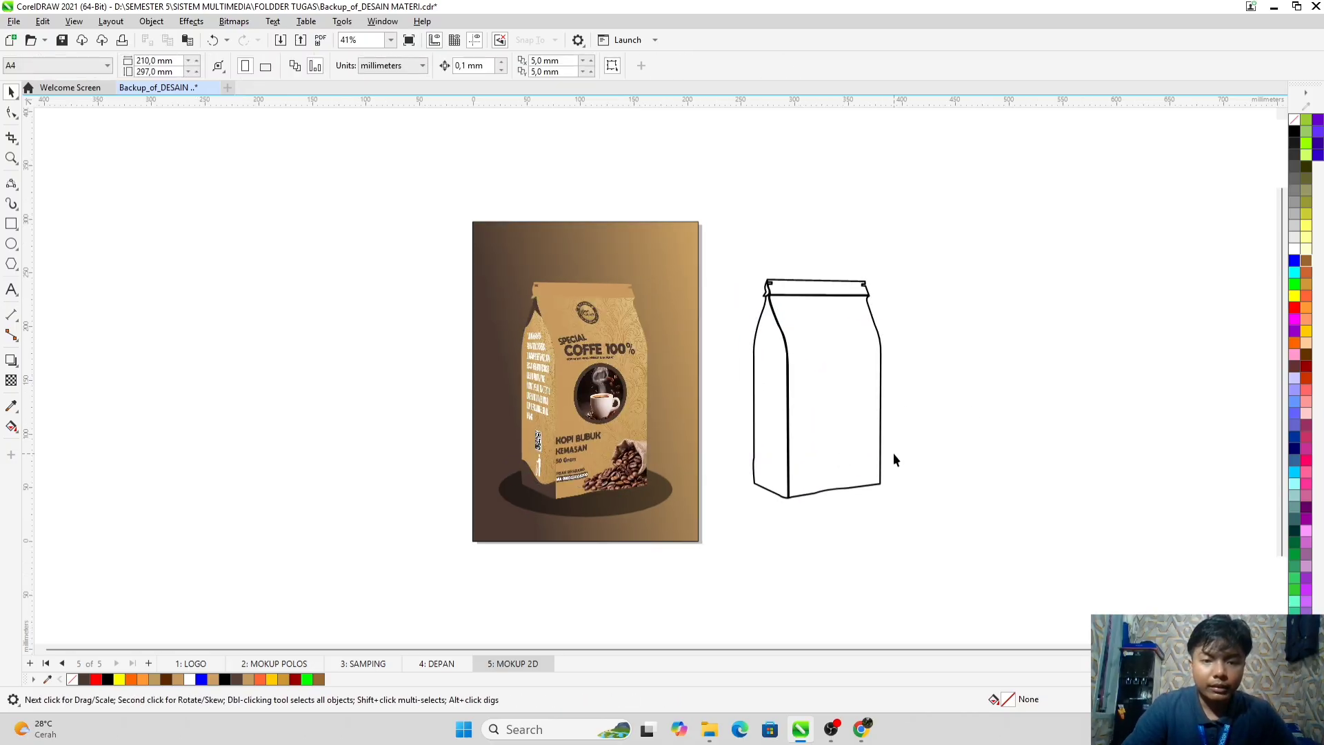
pyautogui.moveTo(893, 453); pyautogui.dragTo(834, 441)
pyautogui.scroll(3, 808, 420)
pyautogui.scroll(-1, 808, 420)
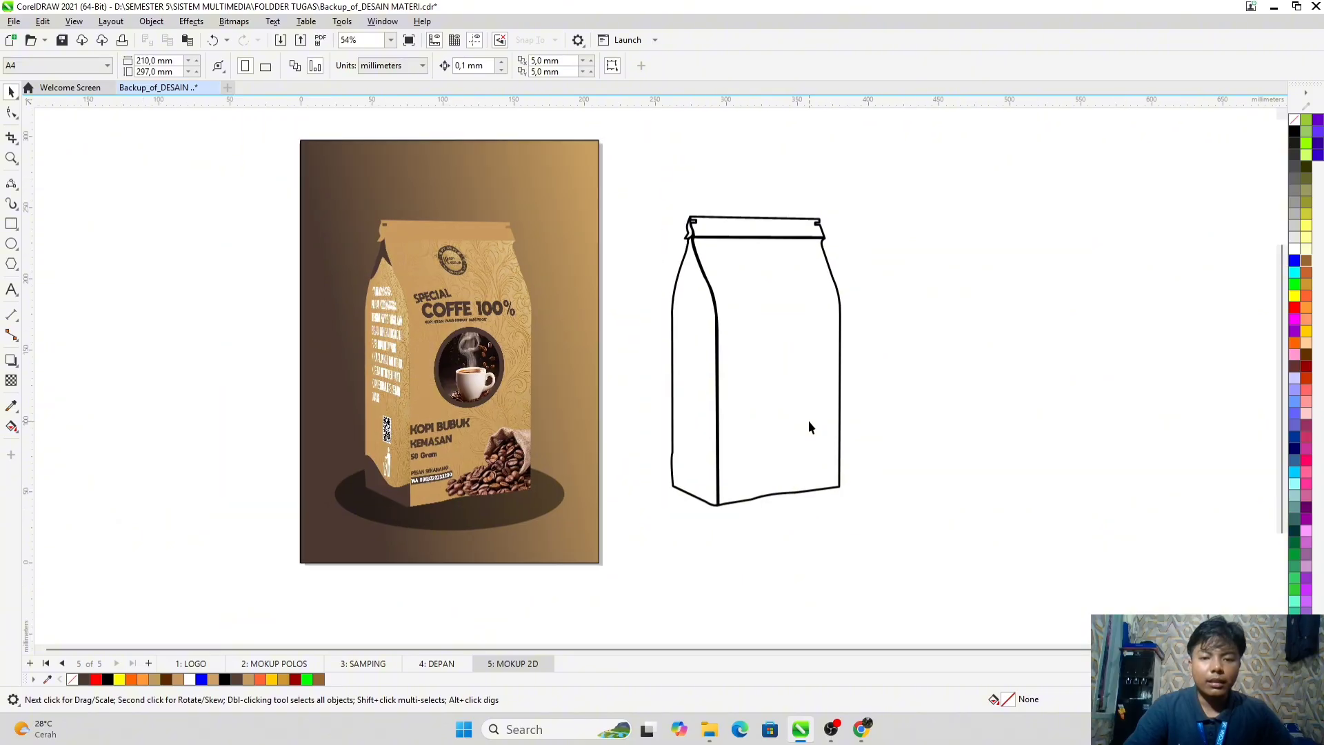
pyautogui.scroll(-1, 806, 437)
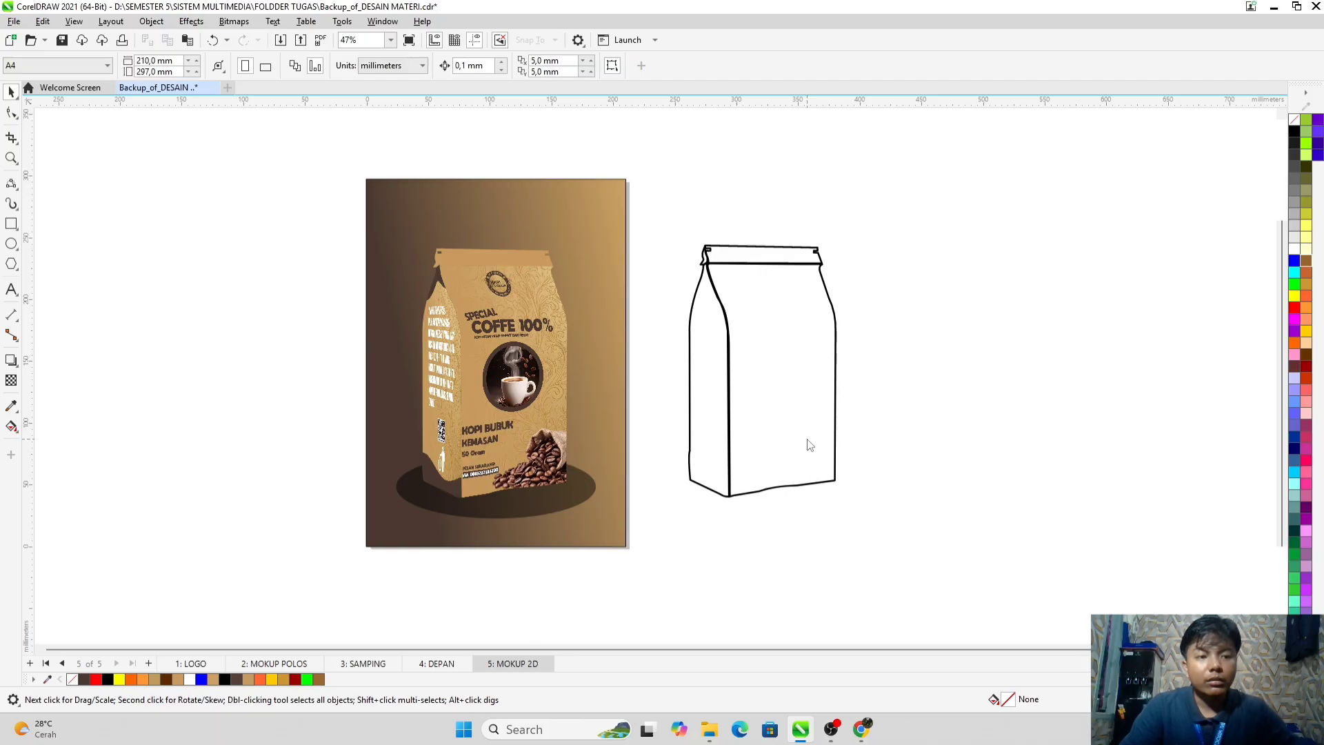
# Step: Import DESAIN SISI and DESAIN DEPAN from the doyok folder, placing the side design right of the blank outline and the front design left of the mockup
pyautogui.hotkey('ctrl', 'i')
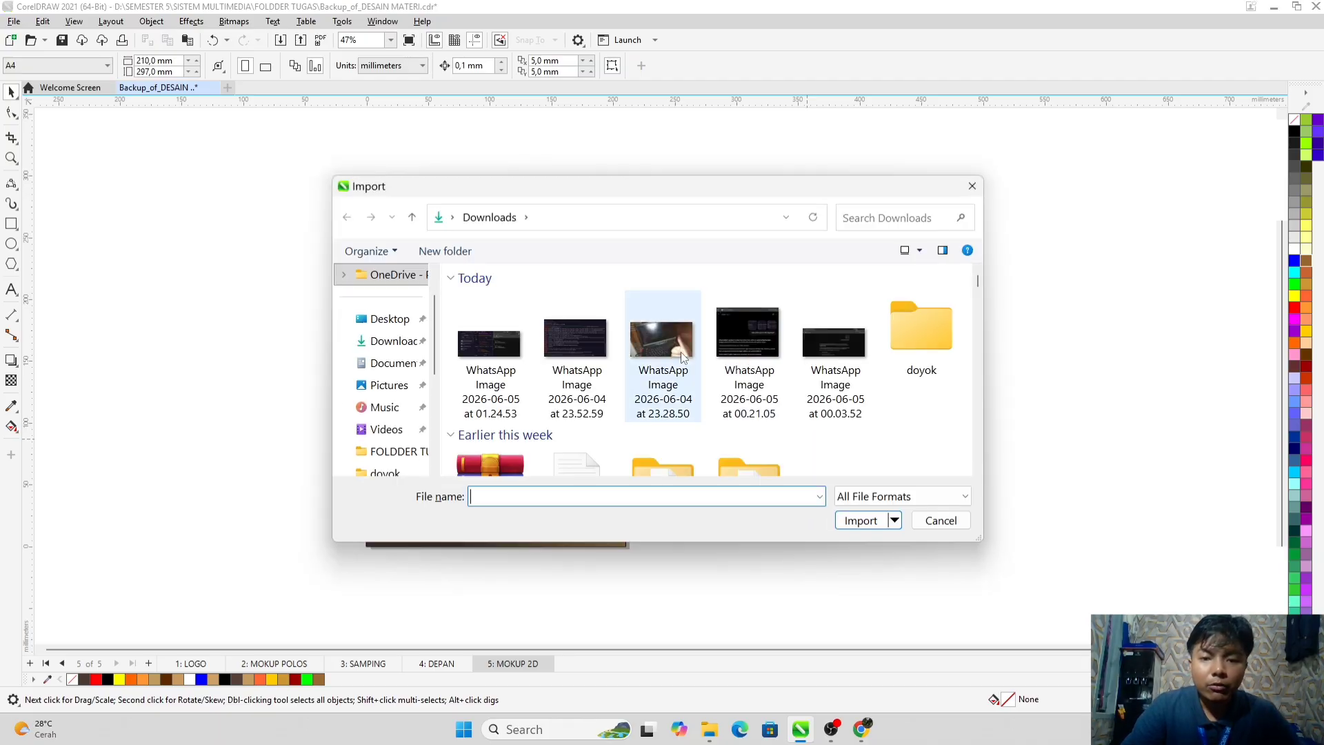
pyautogui.click(918, 342)
pyautogui.doubleClick(917, 339)
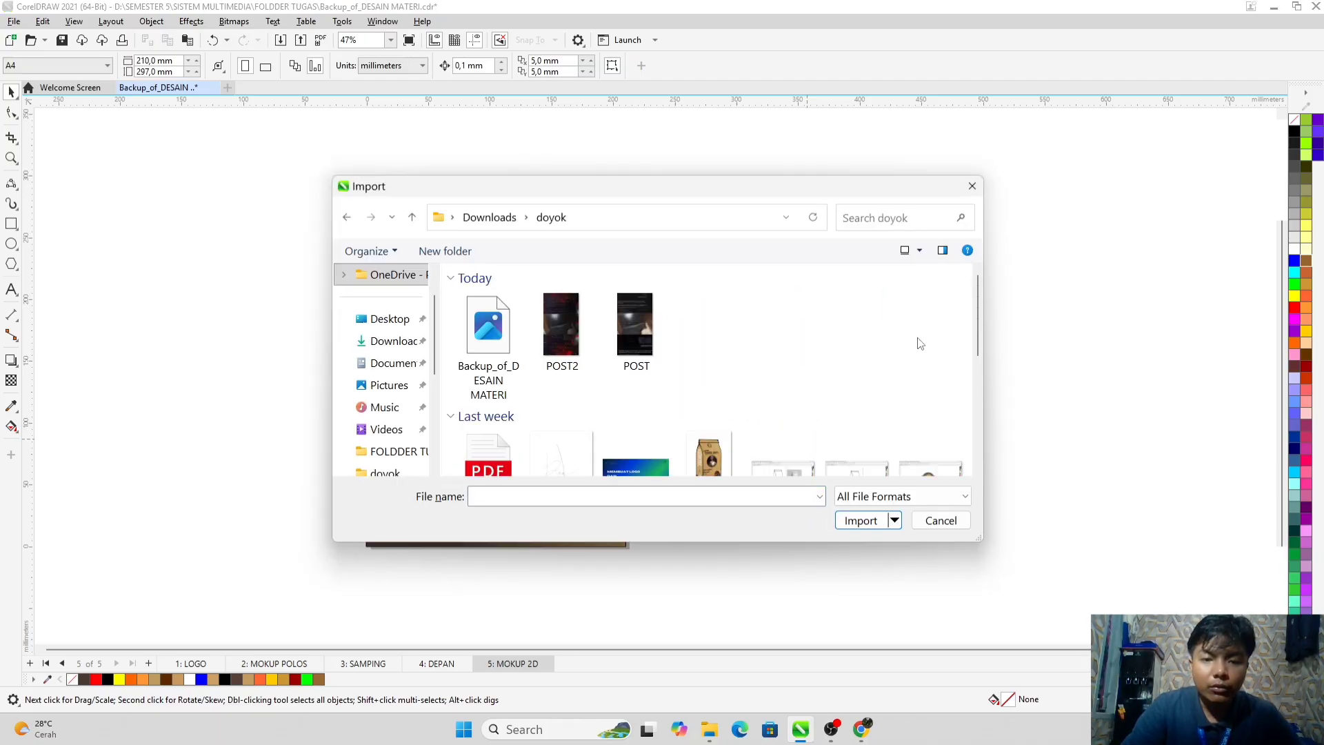
pyautogui.scroll(-10, 840, 342)
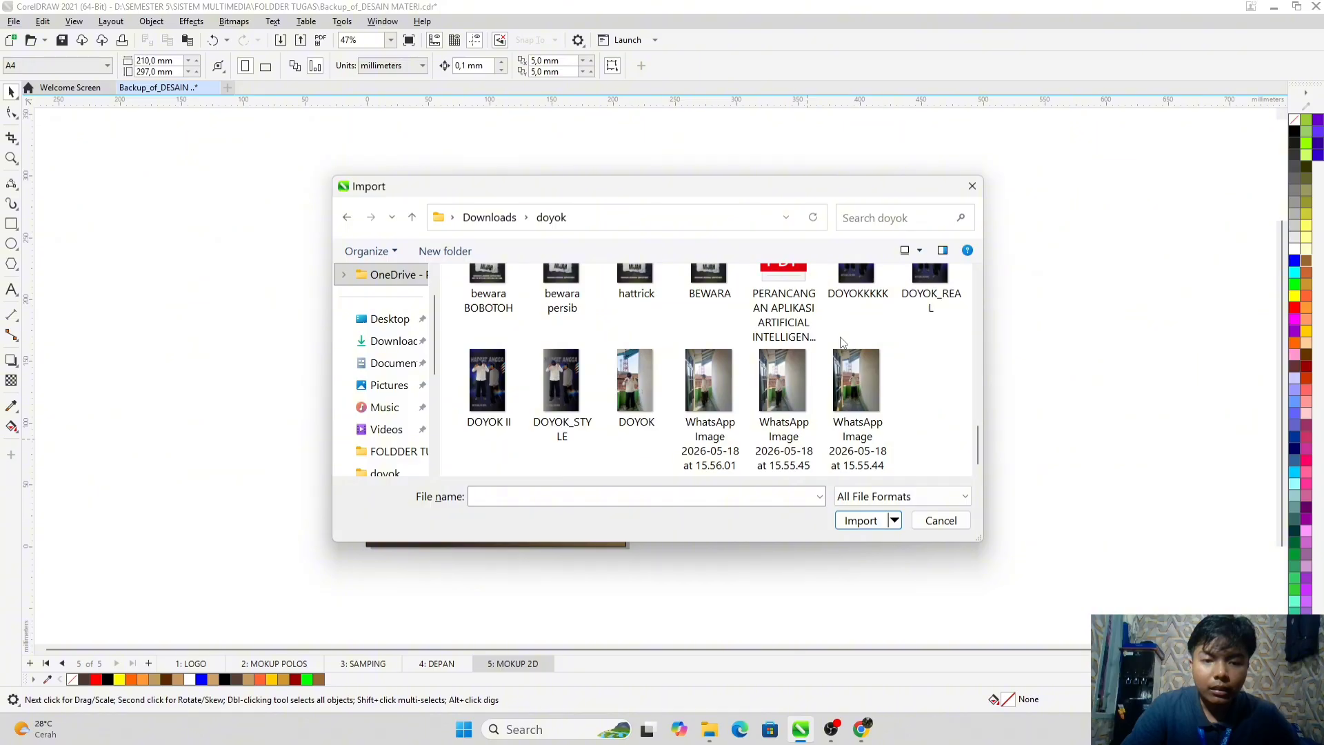
pyautogui.scroll(10, 840, 342)
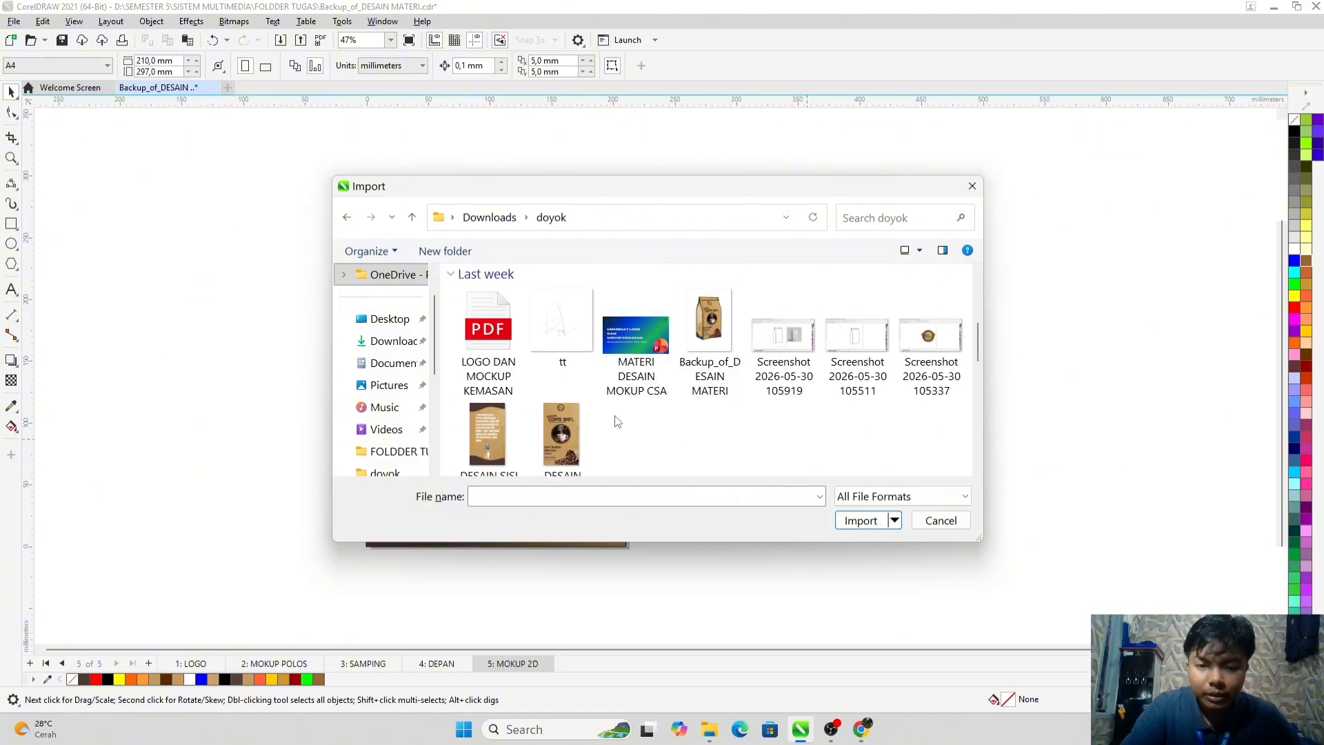
pyautogui.click(560, 434)
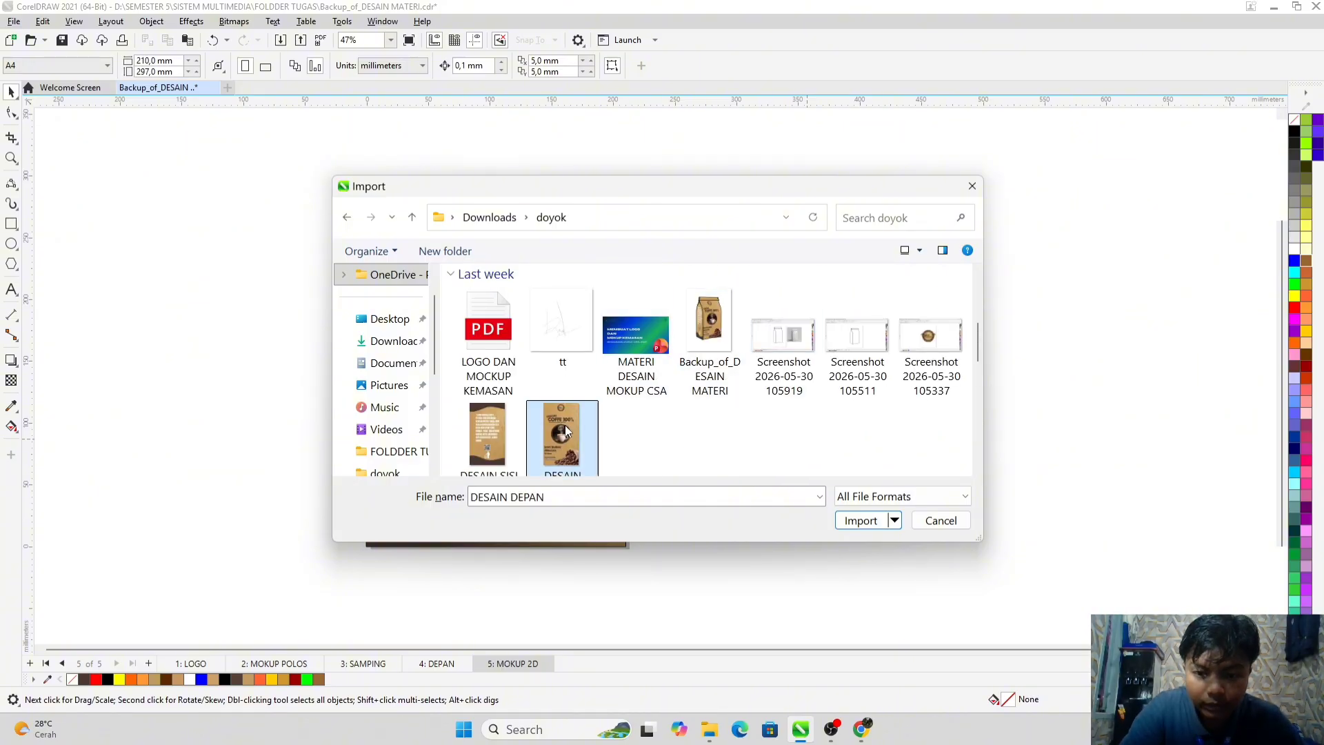
pyautogui.keyDown('ctrl'); pyautogui.click(486, 414); pyautogui.keyUp('ctrl')
pyautogui.click(860, 520)
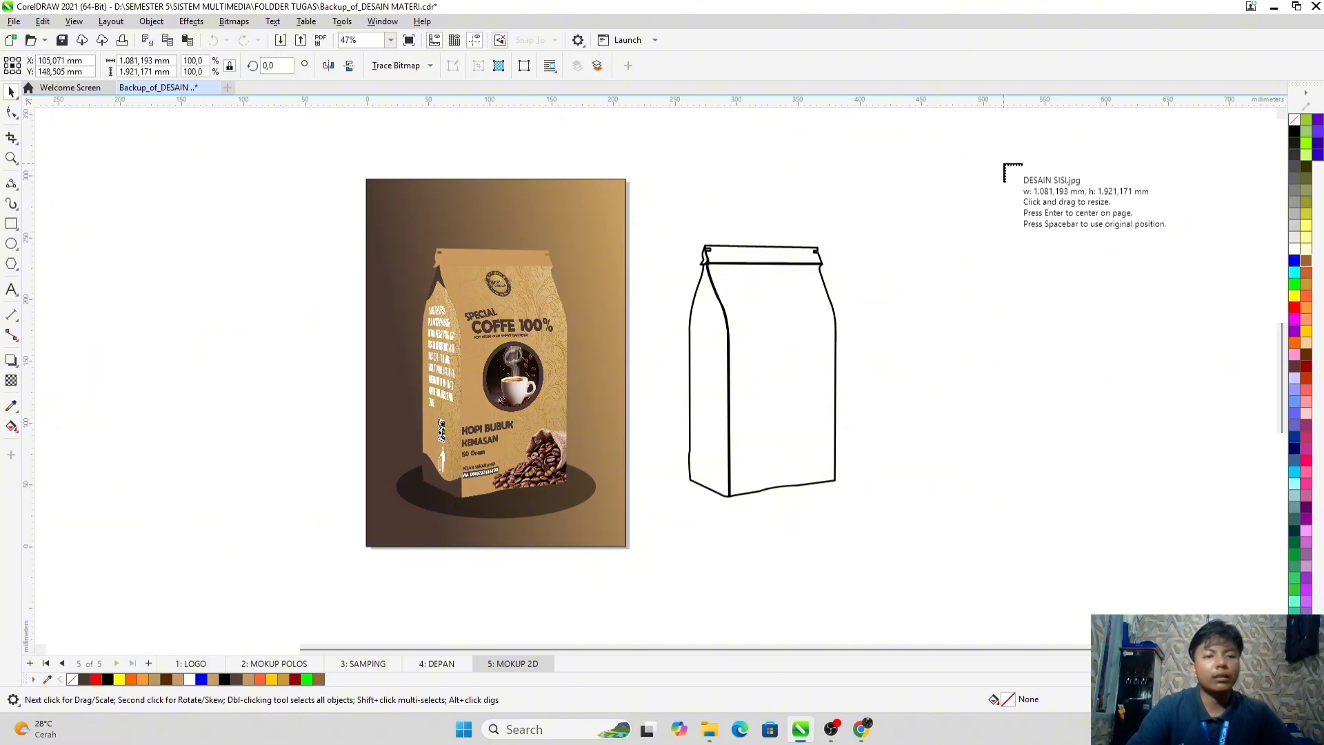
pyautogui.moveTo(1006, 166); pyautogui.dragTo(1209, 578)
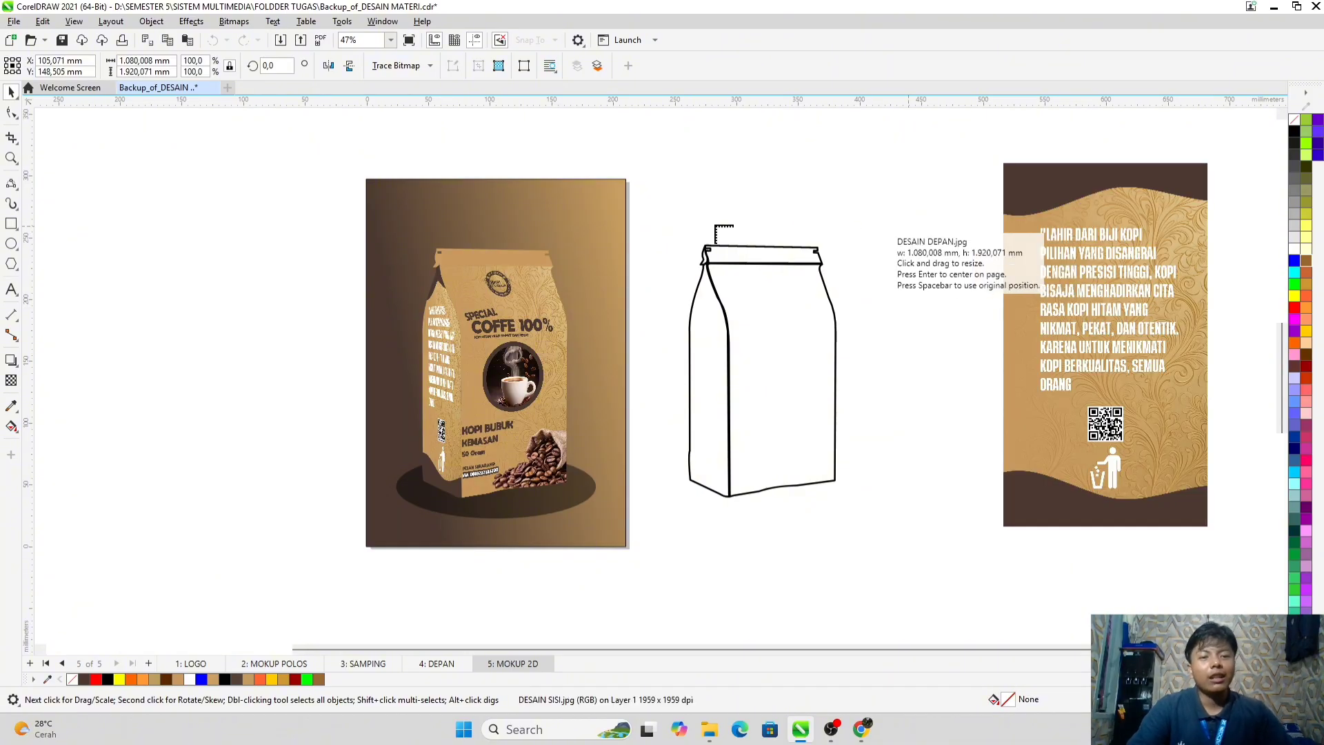
pyautogui.moveTo(300, 462); pyautogui.dragTo(343, 565)
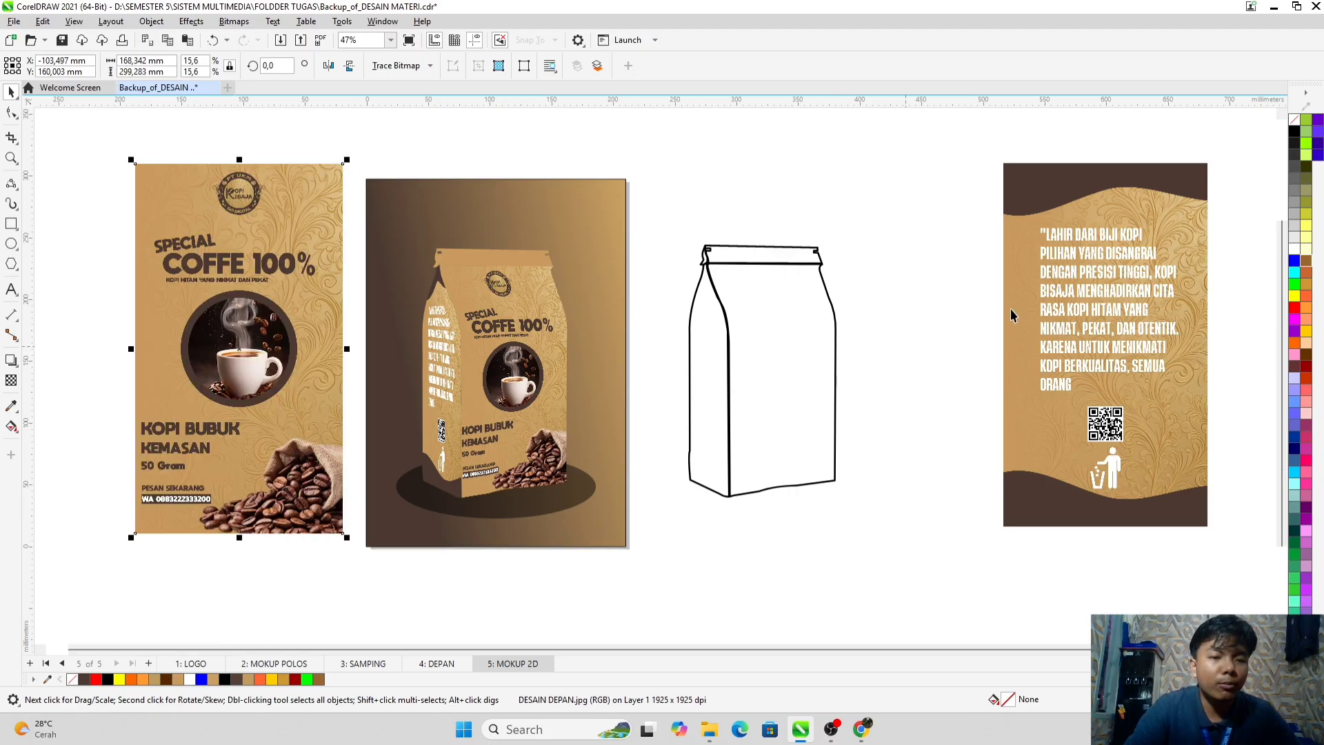
# Step: Shrink the imported side design and move it closer to the blank bag outline, and shift the imported front design slightly down
pyautogui.click(1152, 339)
pyautogui.moveTo(1152, 339); pyautogui.dragTo(1035, 388)
pyautogui.moveTo(1091, 576); pyautogui.dragTo(1036, 479)
pyautogui.click(1076, 377)
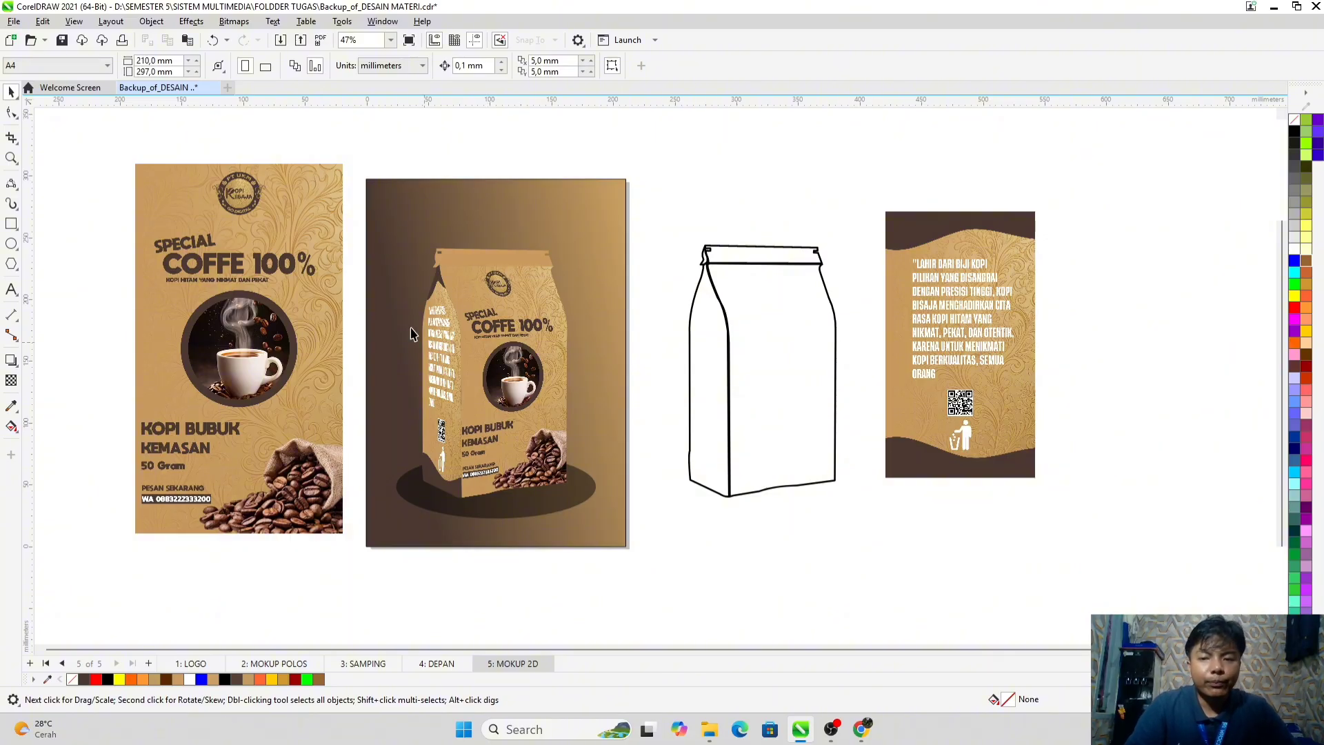
pyautogui.click(264, 312)
pyautogui.moveTo(265, 312); pyautogui.dragTo(262, 360)
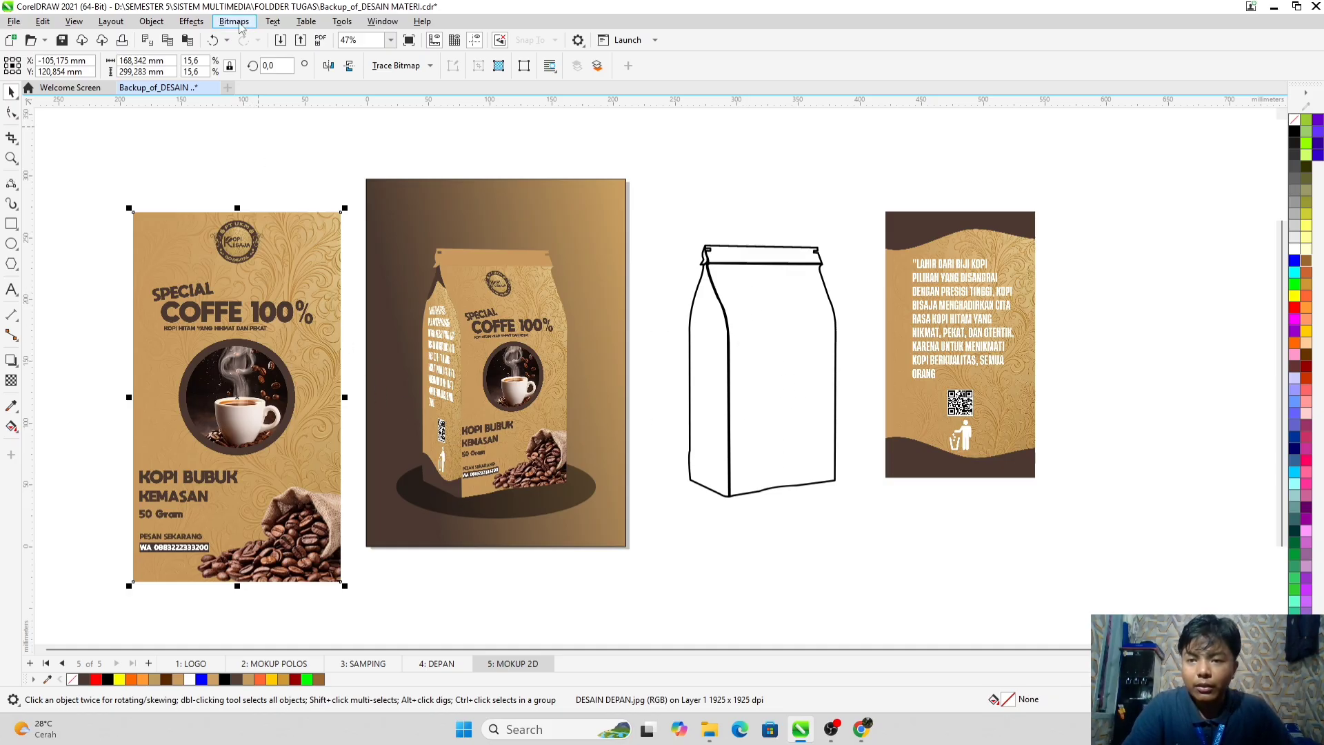
# Step: Apply an envelope to the imported front design, created from the shape of the blank outline's front panel
pyautogui.click(192, 22)
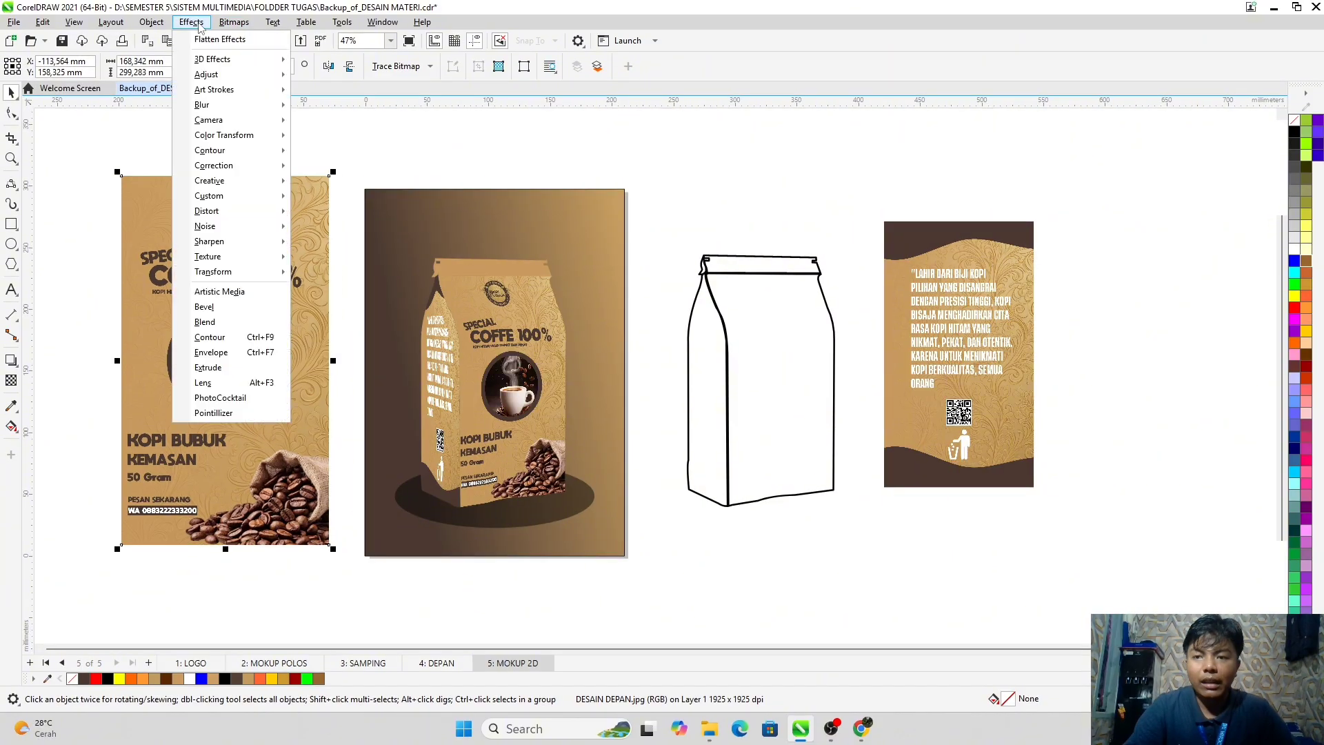
pyautogui.click(219, 358)
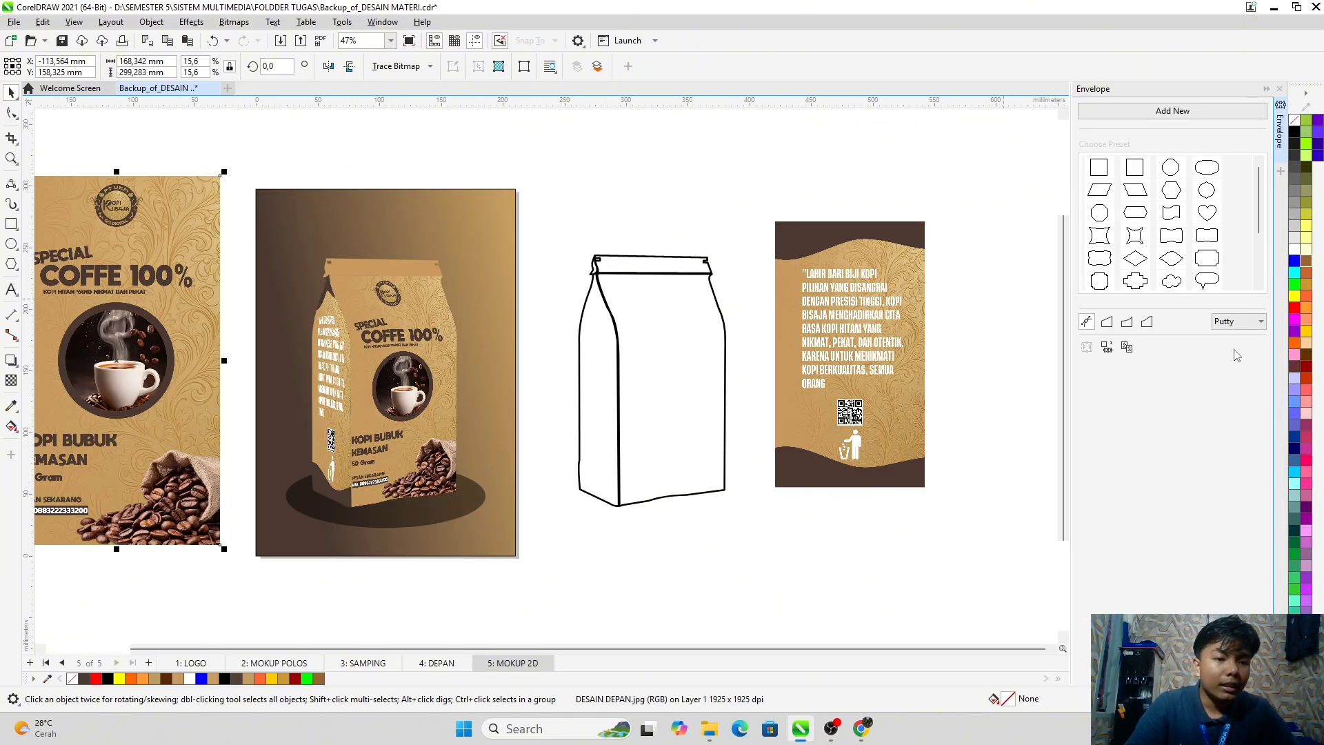
pyautogui.click(1107, 347)
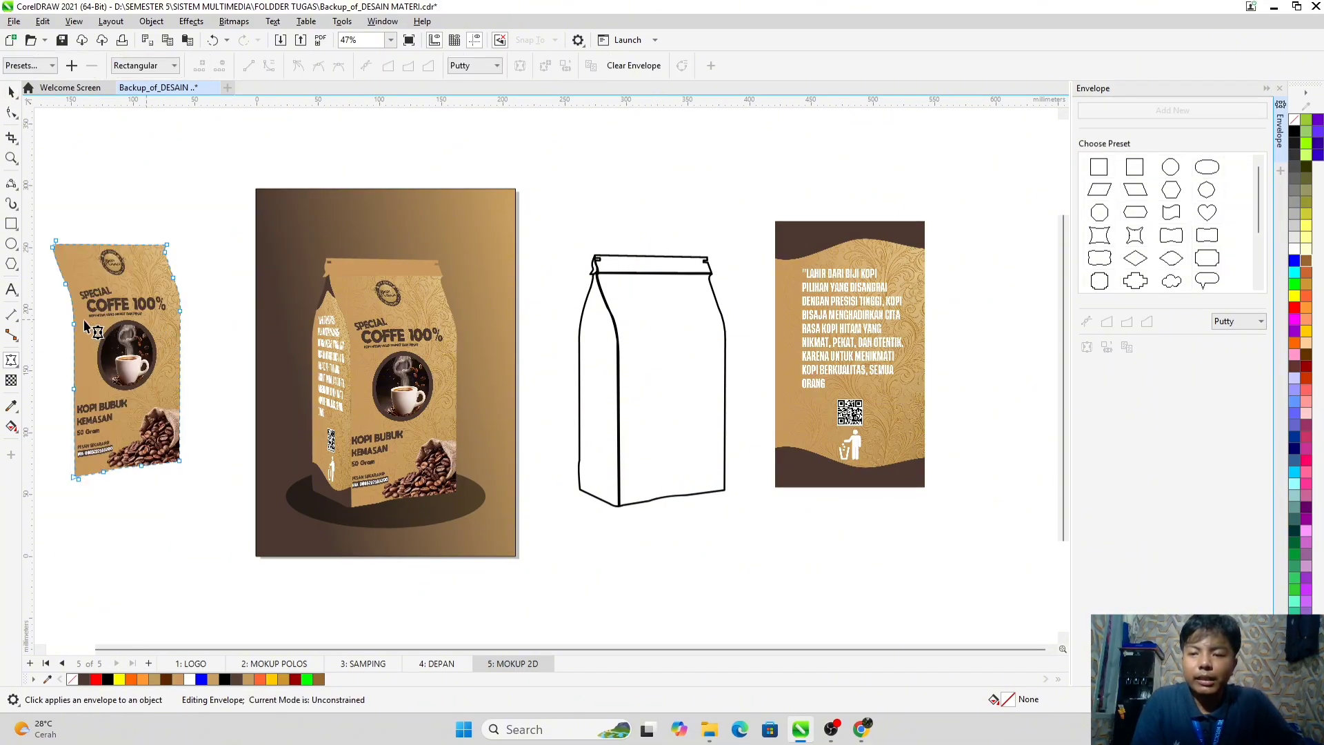
pyautogui.click(11, 92)
pyautogui.scroll(1, 119, 352)
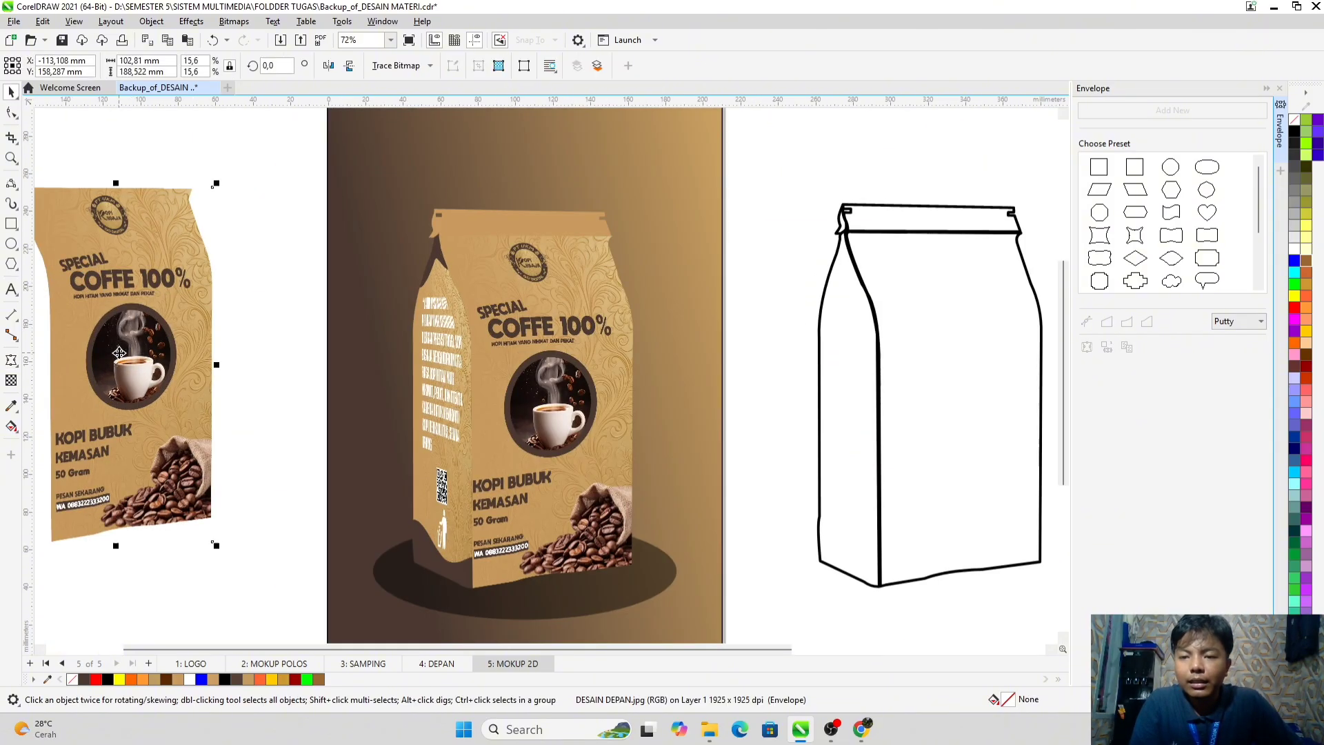
# Step: PowerClip the enveloped front design inside the front panel of the blank bag outline
pyautogui.moveTo(118, 350); pyautogui.dragTo(276, 351)
pyautogui.scroll(2, 218, 306)
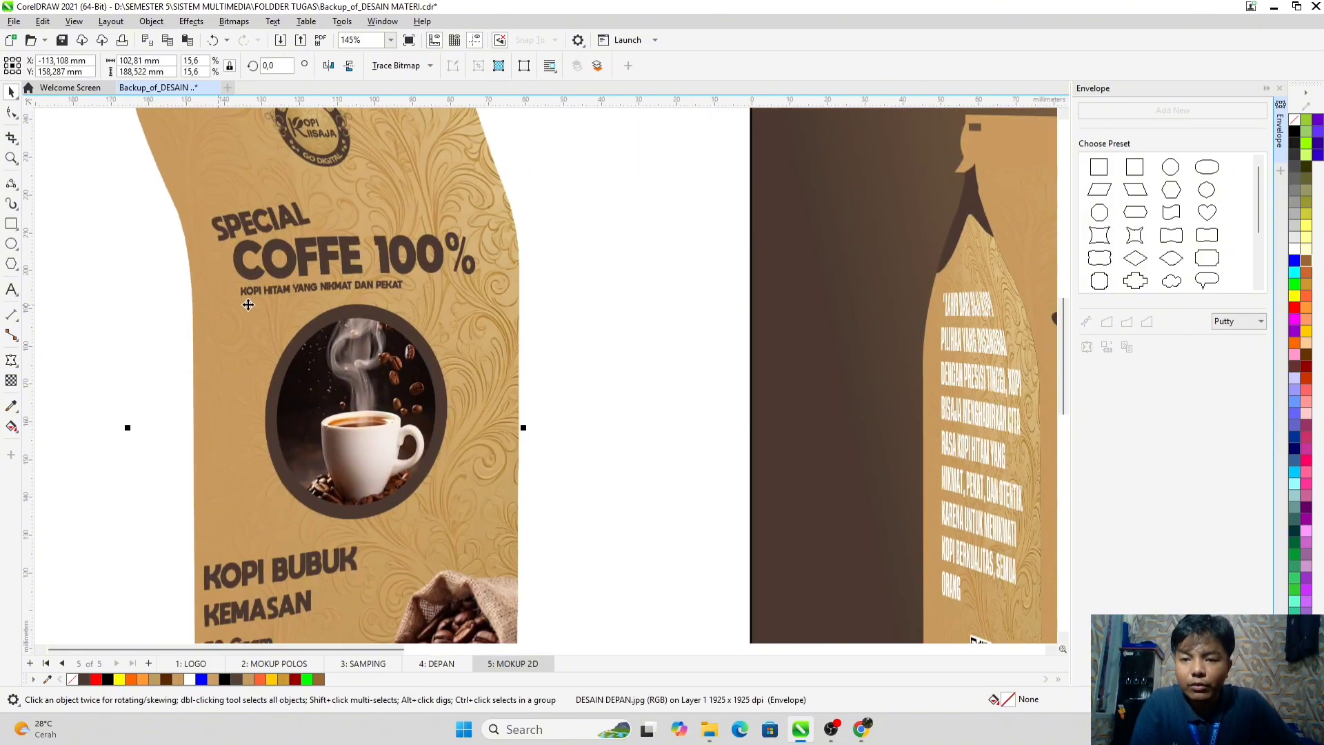
pyautogui.scroll(-4, 272, 319)
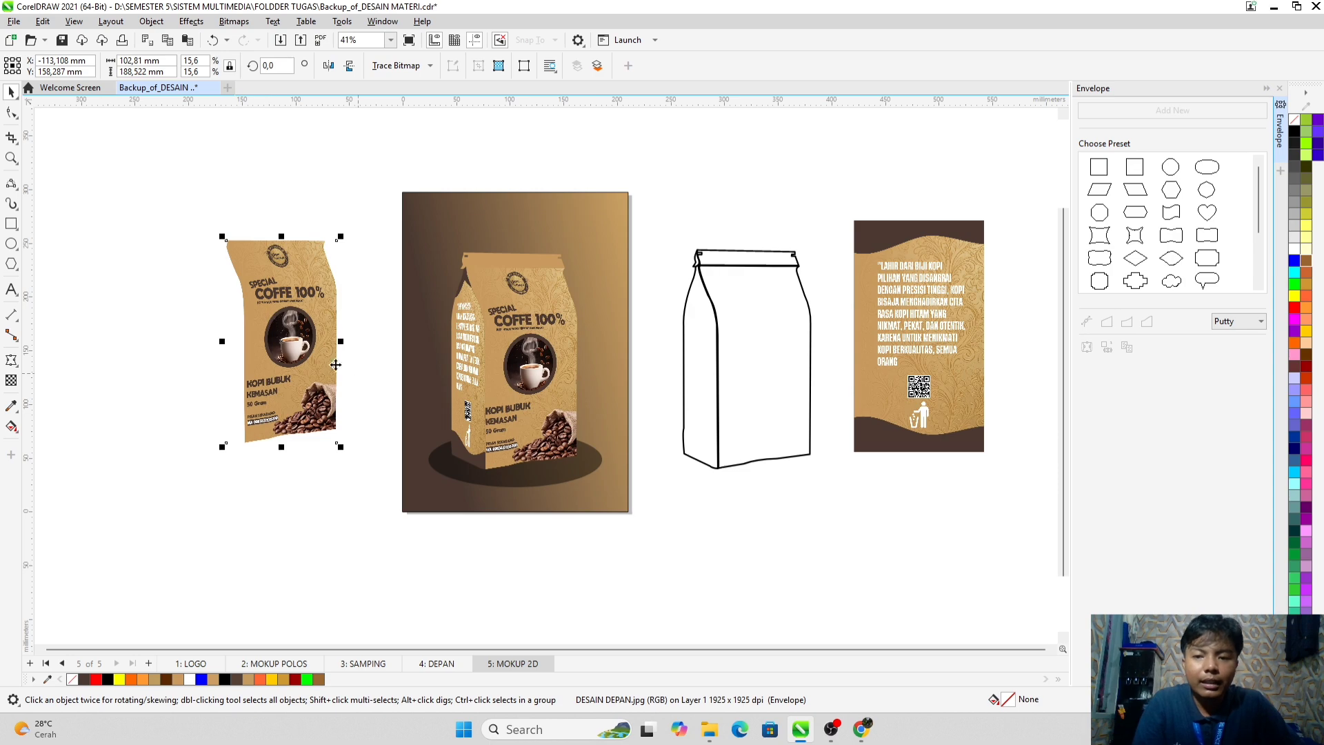
pyautogui.moveTo(310, 358); pyautogui.dragTo(241, 369)
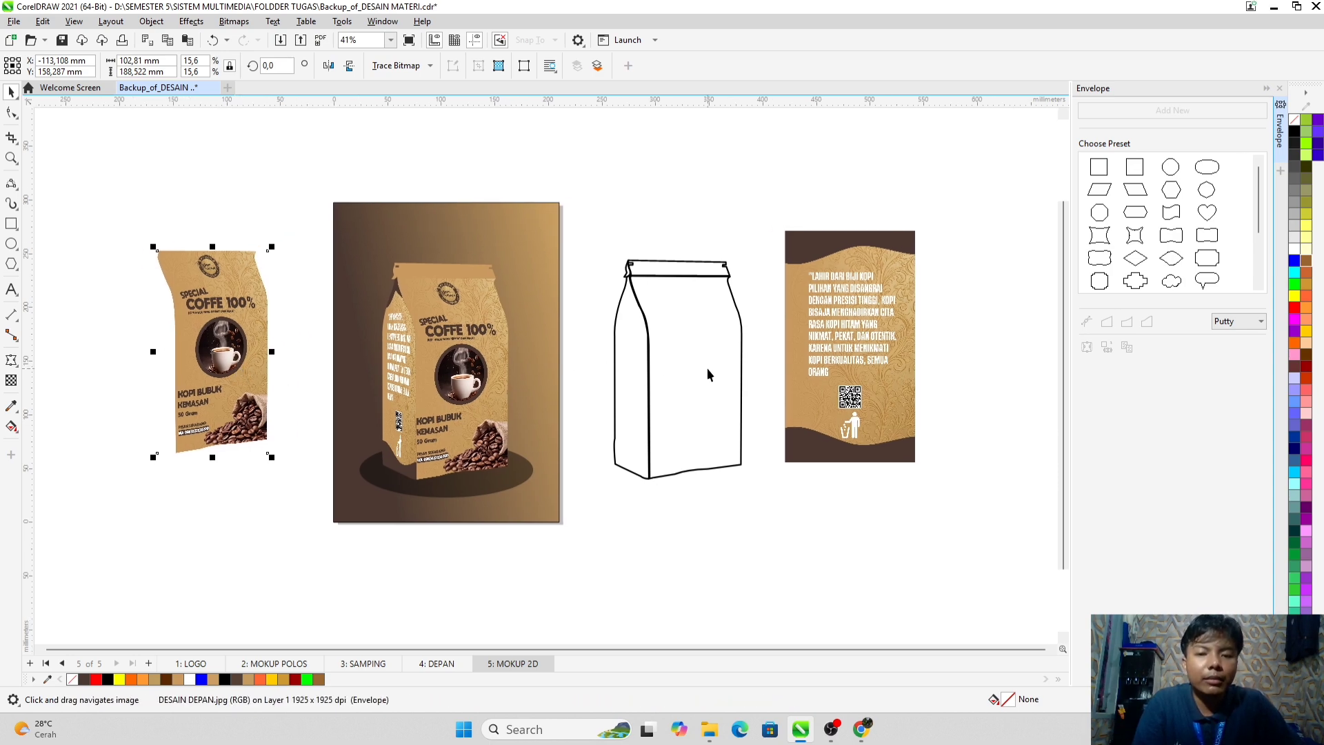
pyautogui.rightClick(220, 309)
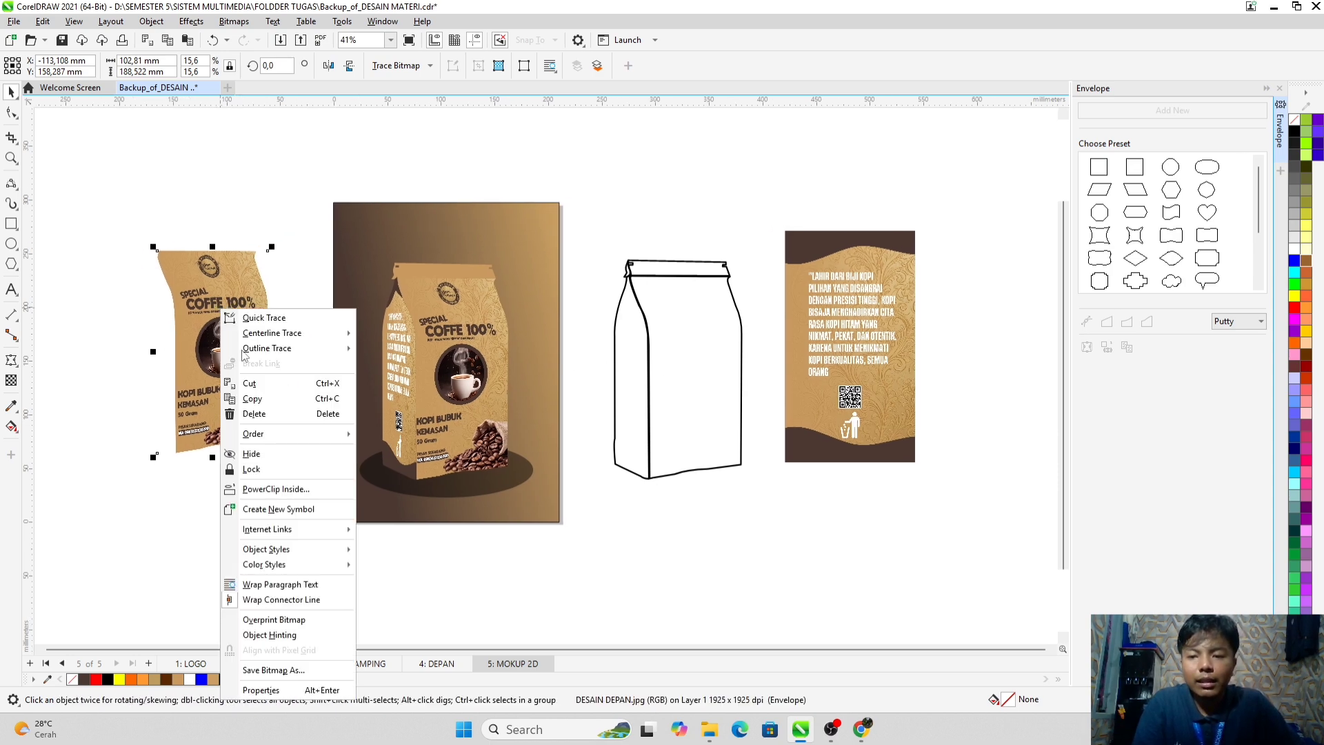
pyautogui.click(266, 490)
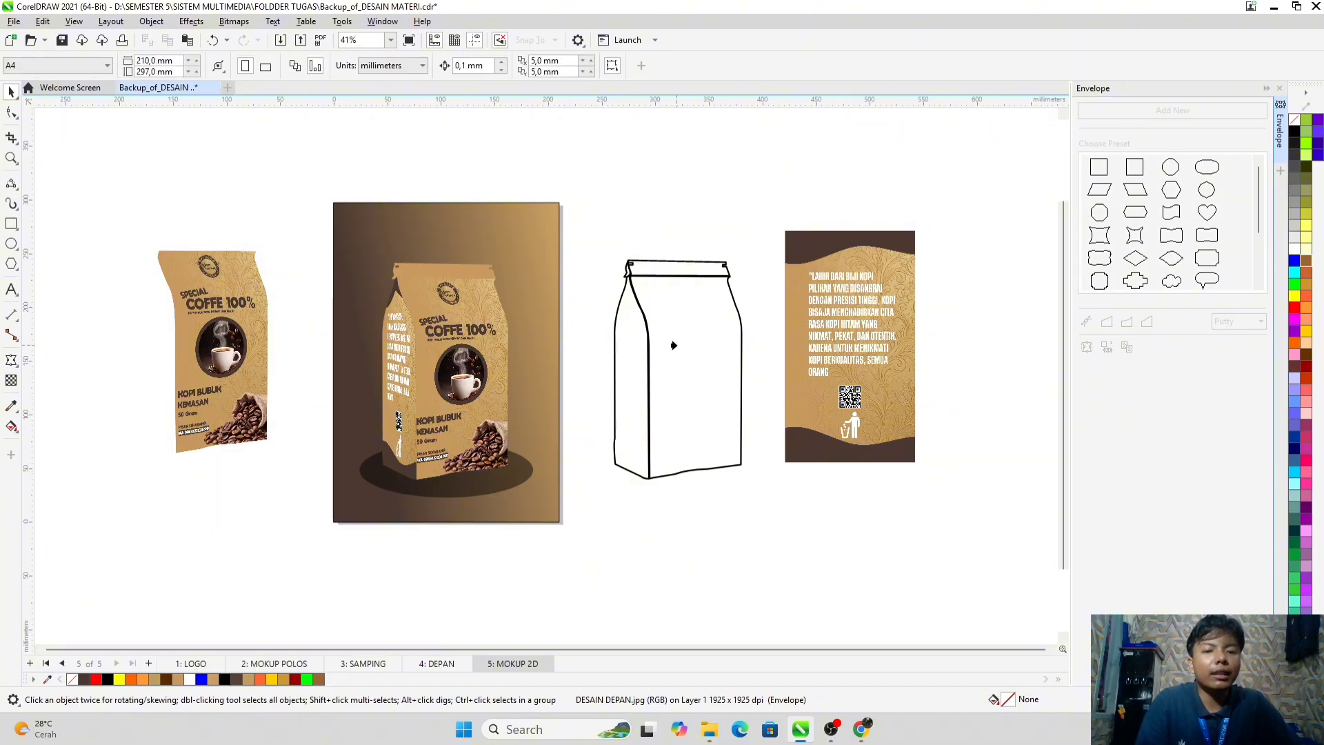
pyautogui.click(674, 344)
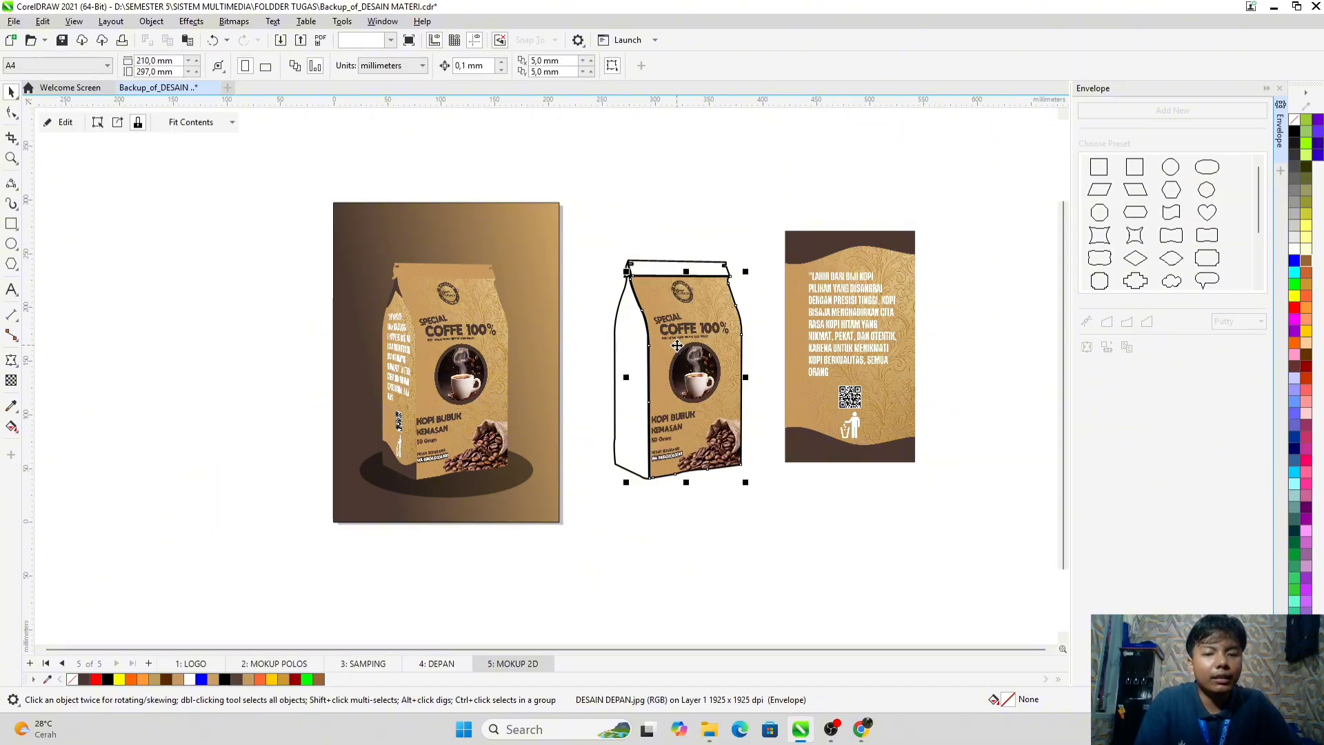
pyautogui.click(788, 516)
# Step: Open the front panel's PowerClip contents for editing and stretch the design's left edge outward to an overall width of 104.563 mm
pyautogui.scroll(2, 673, 327)
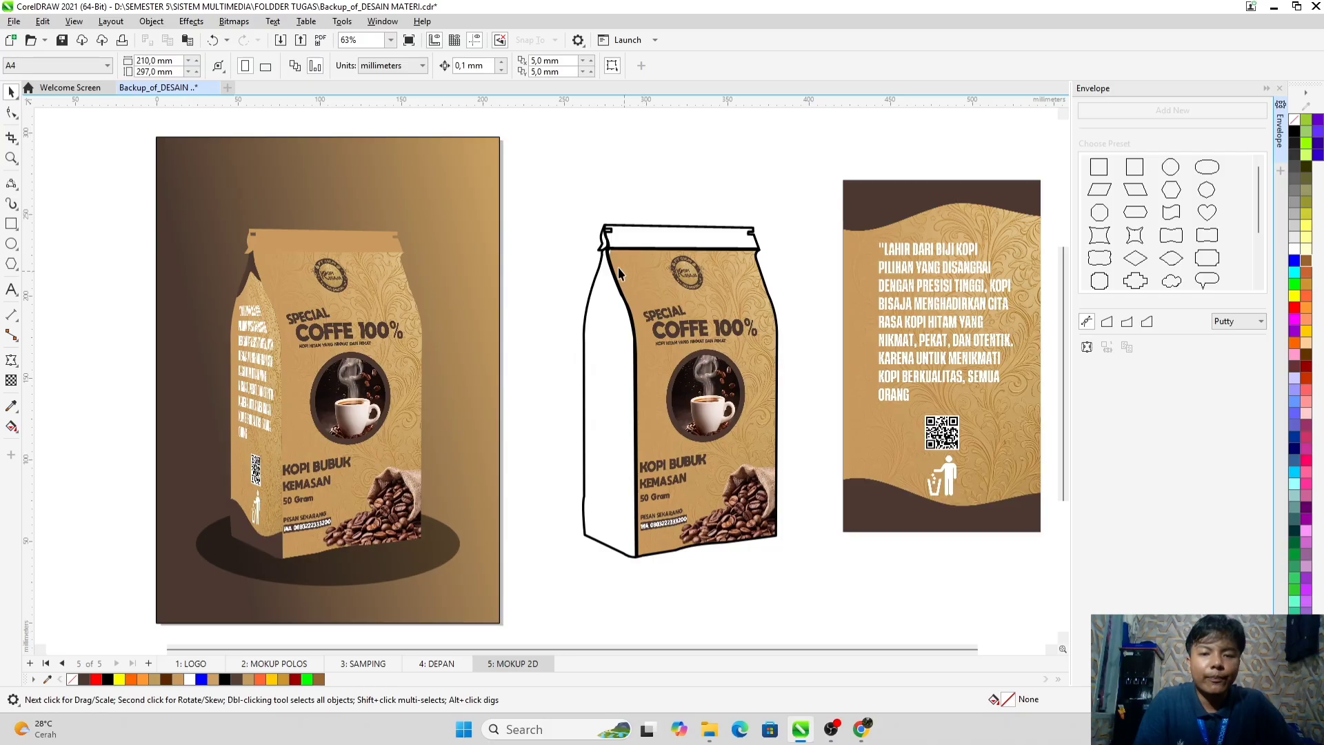
pyautogui.scroll(4, 621, 265)
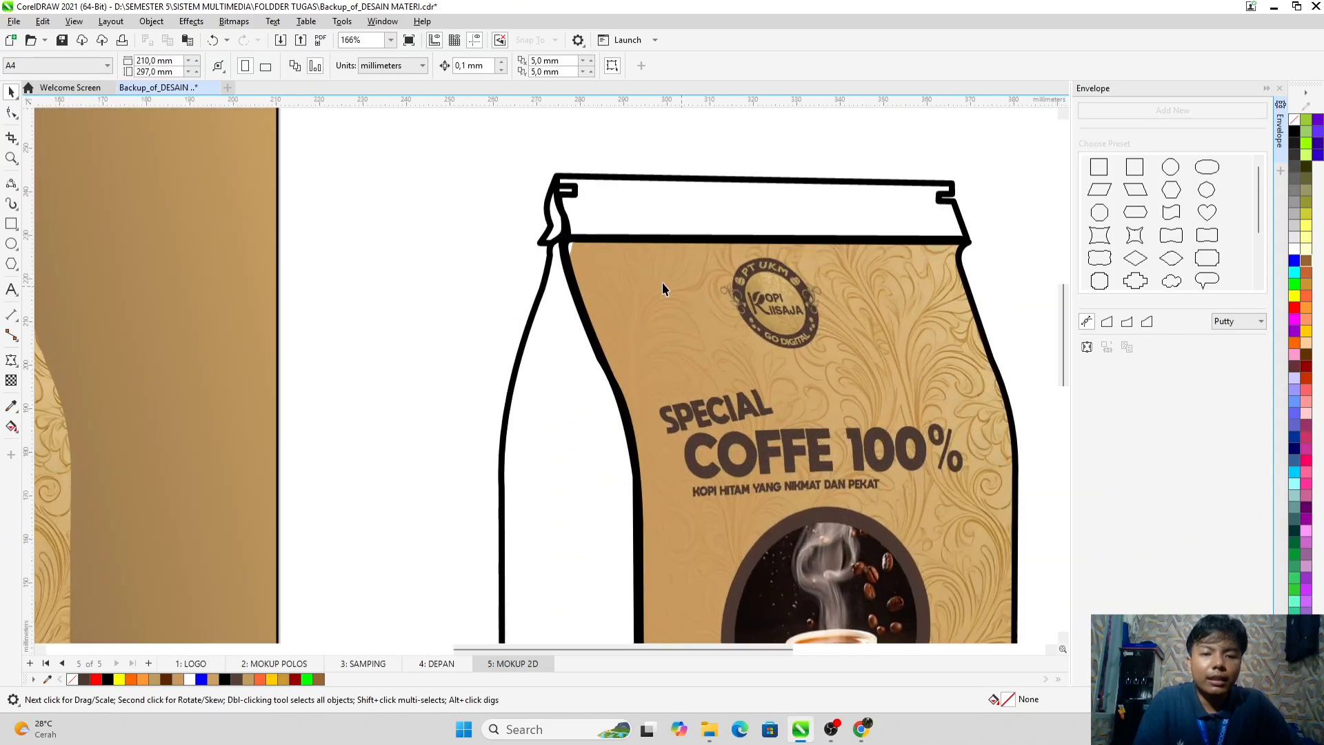
pyautogui.scroll(2, 570, 251)
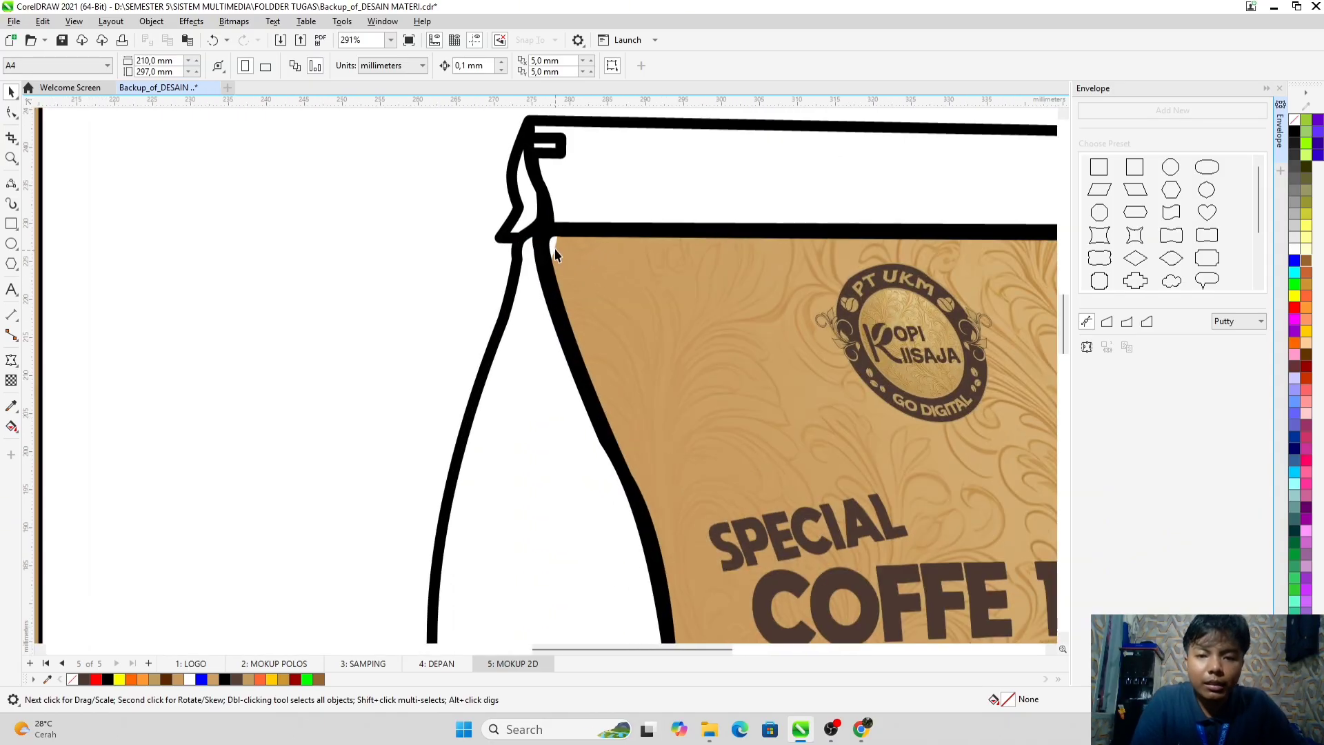
pyautogui.scroll(-7, 556, 250)
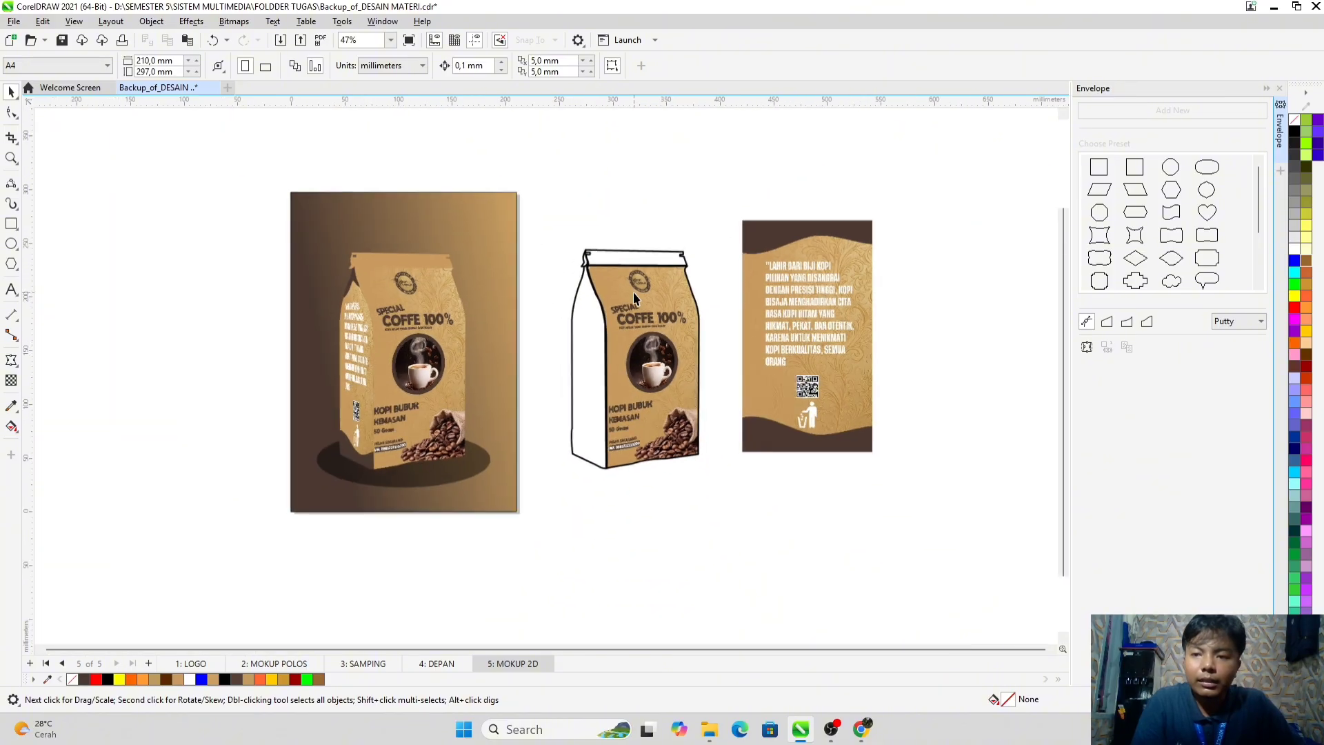
pyautogui.scroll(-1, 633, 292)
pyautogui.click(634, 295)
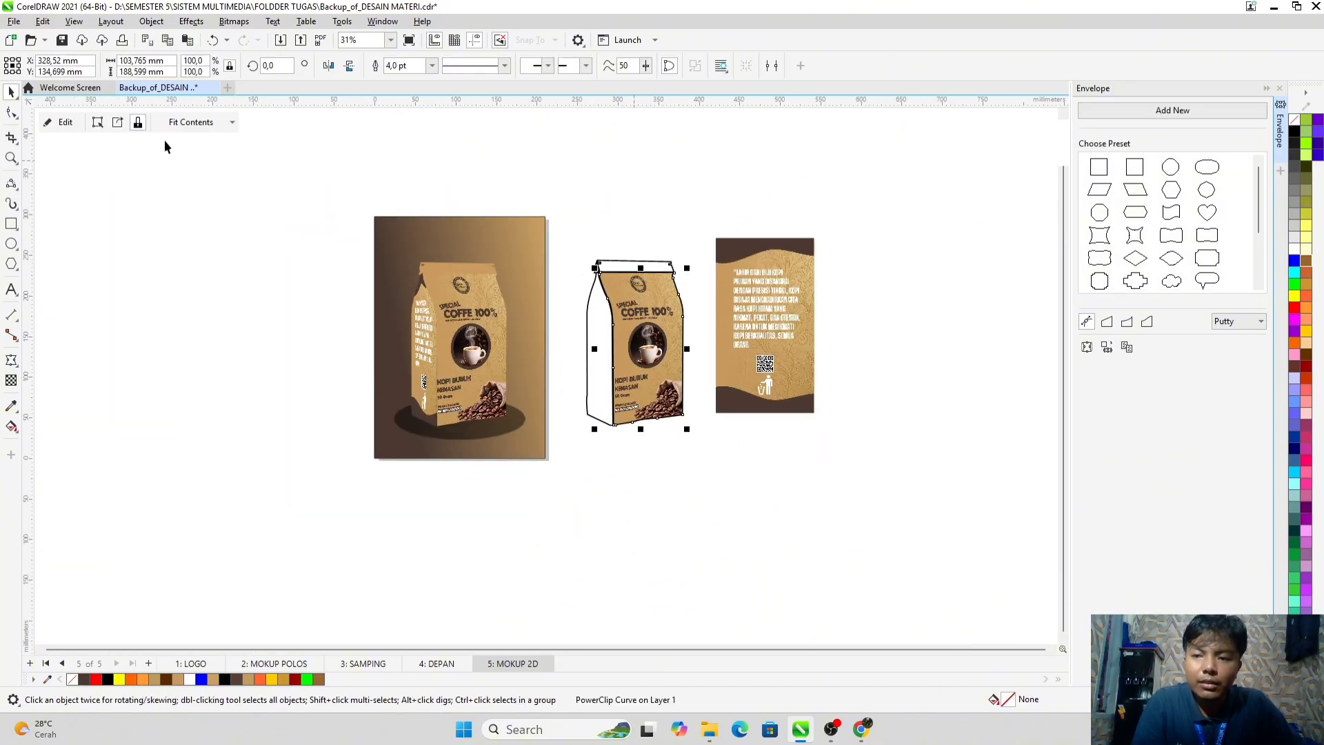
pyautogui.click(61, 127)
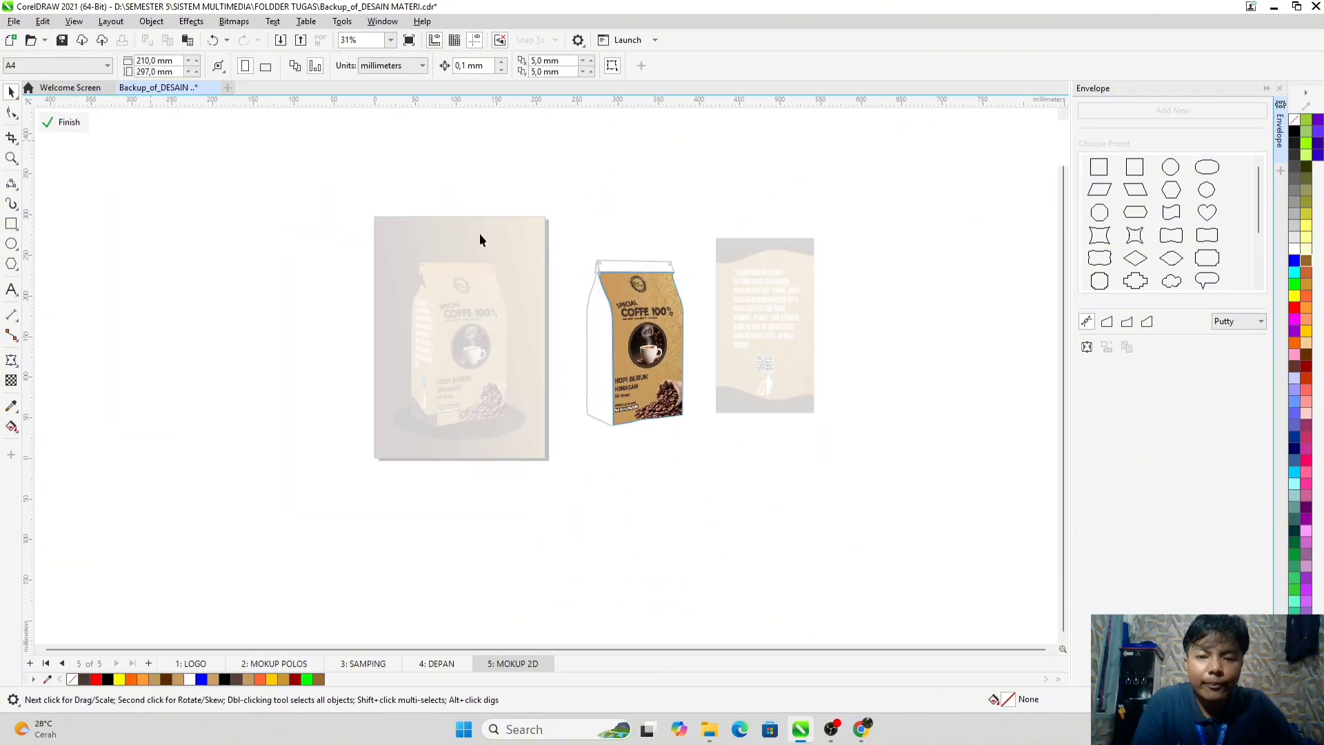
pyautogui.scroll(3, 609, 307)
pyautogui.click(621, 267)
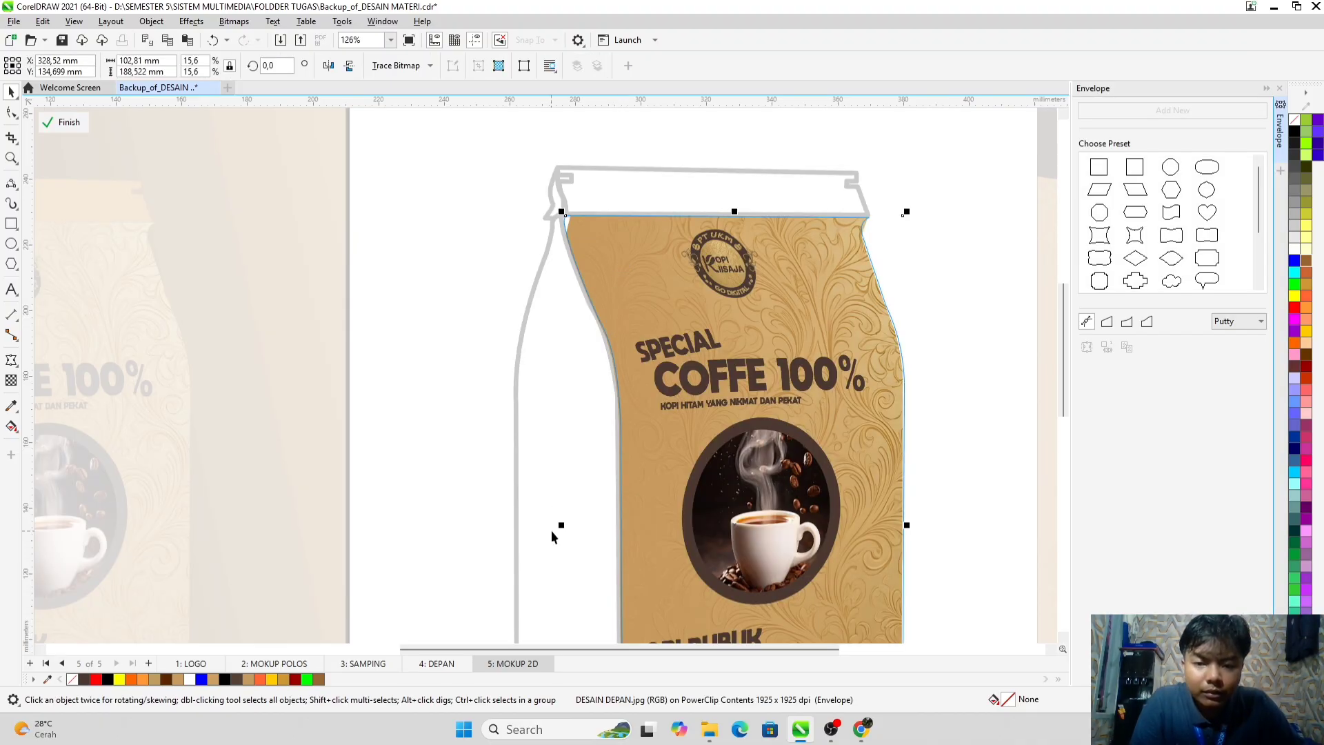
pyautogui.moveTo(558, 526); pyautogui.dragTo(556, 525)
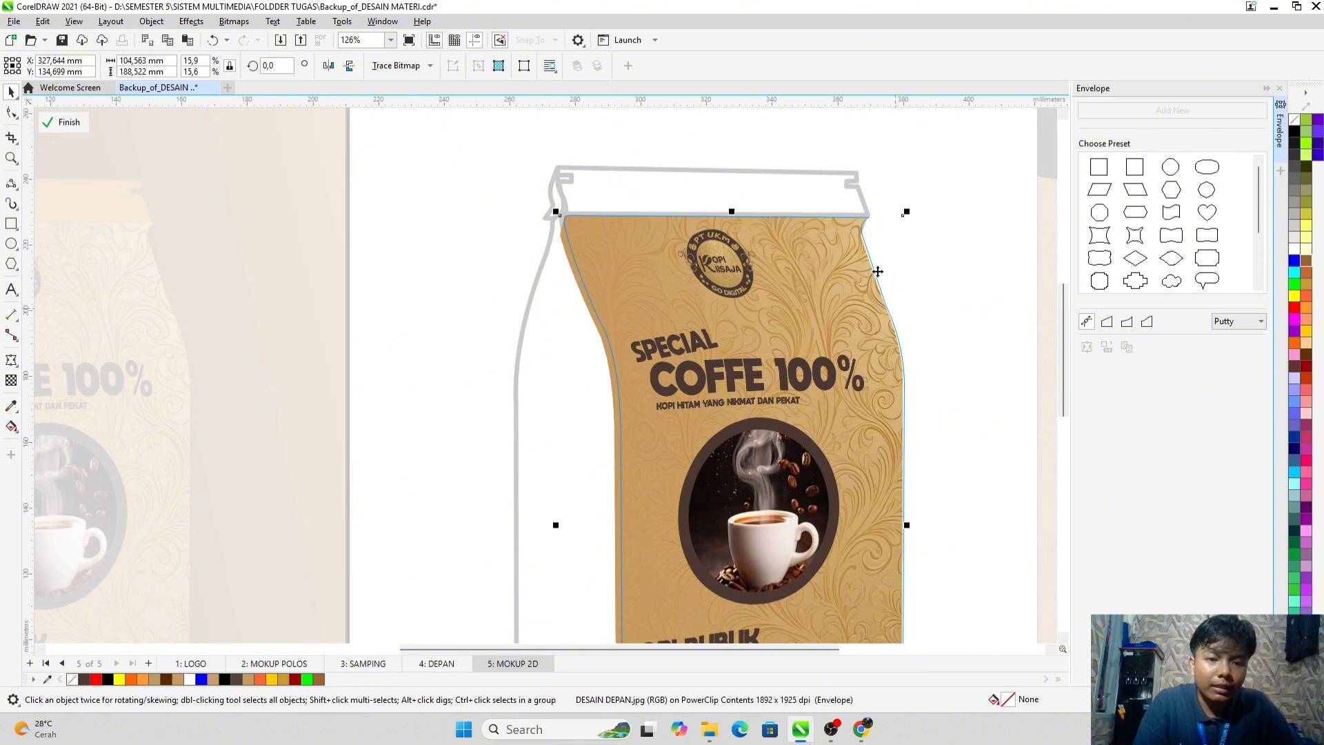
# Step: Stretch the front design's right edge outward to an overall width of 105.123 mm and finish editing the front panel's PowerClip contents
pyautogui.scroll(2, 877, 236)
pyautogui.scroll(1, 878, 236)
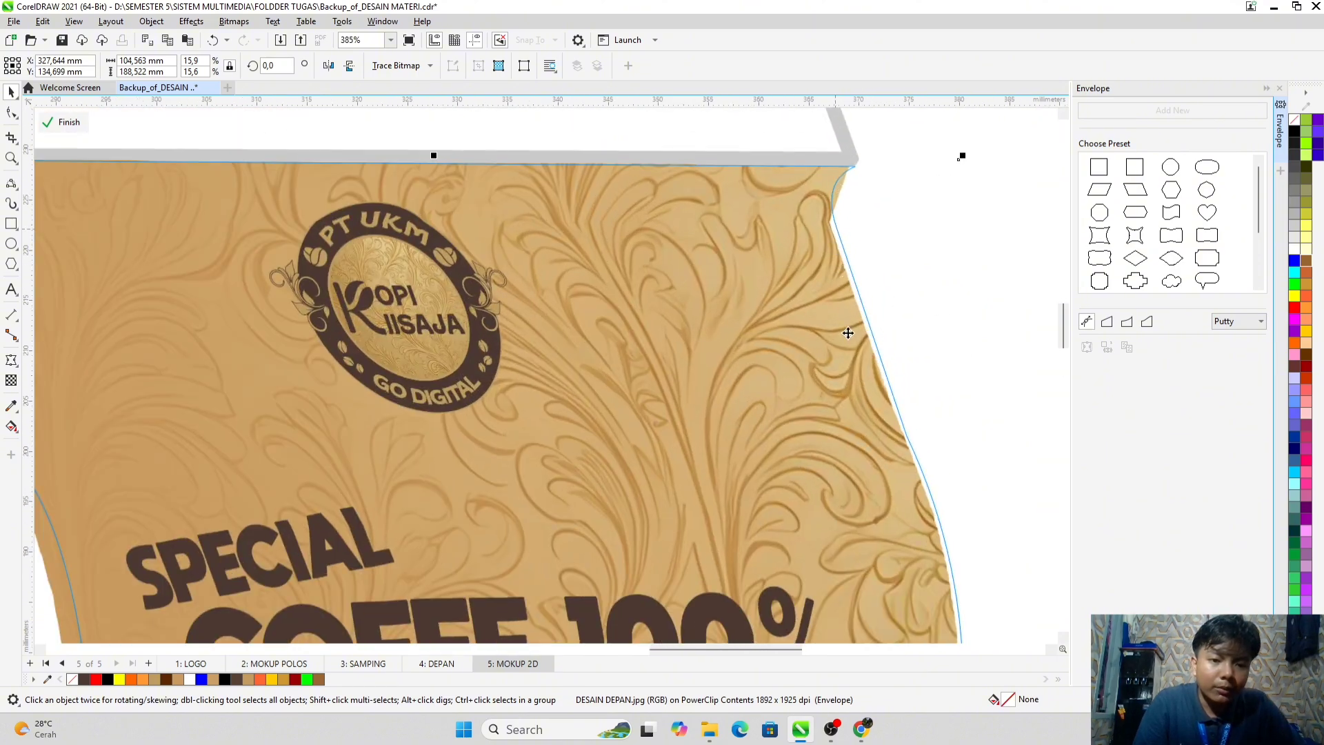
pyautogui.scroll(-3, 870, 374)
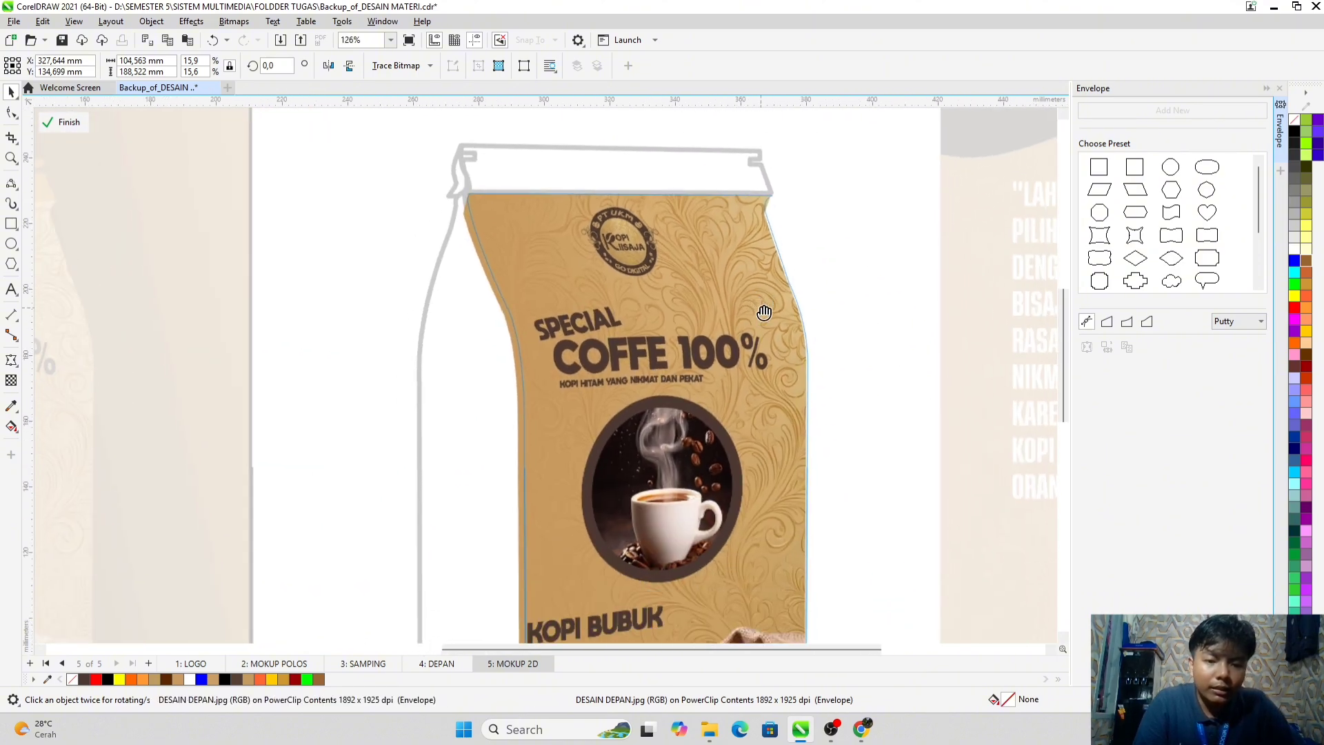
pyautogui.scroll(1, 812, 475)
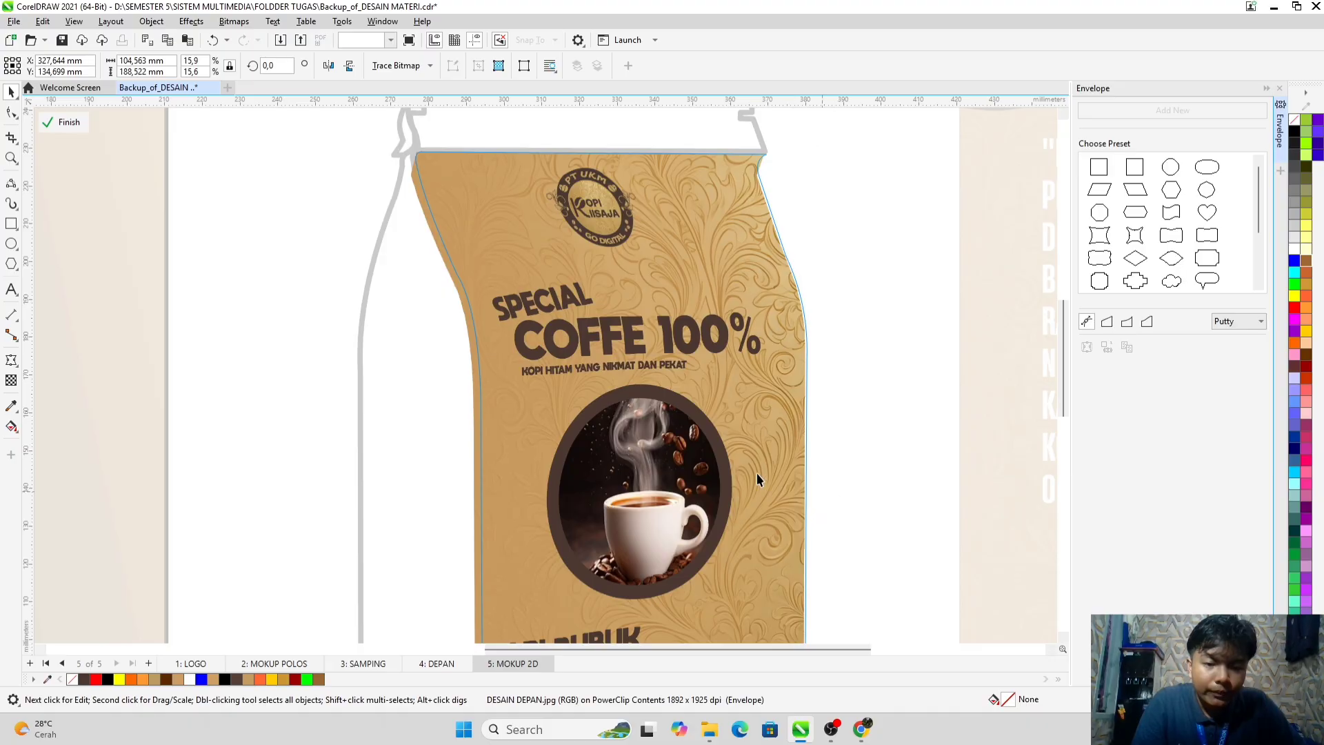
pyautogui.click(798, 522)
pyautogui.scroll(2, 803, 517)
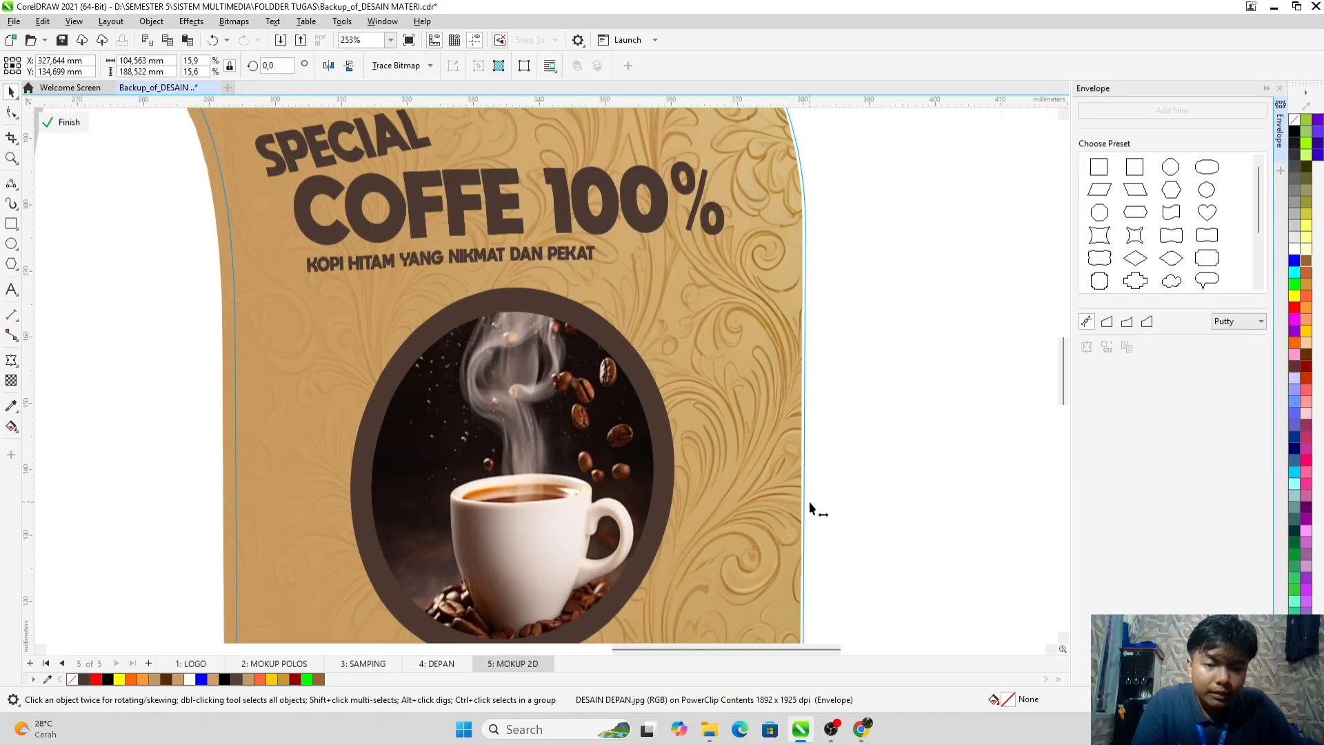
pyautogui.moveTo(810, 507); pyautogui.dragTo(812, 509)
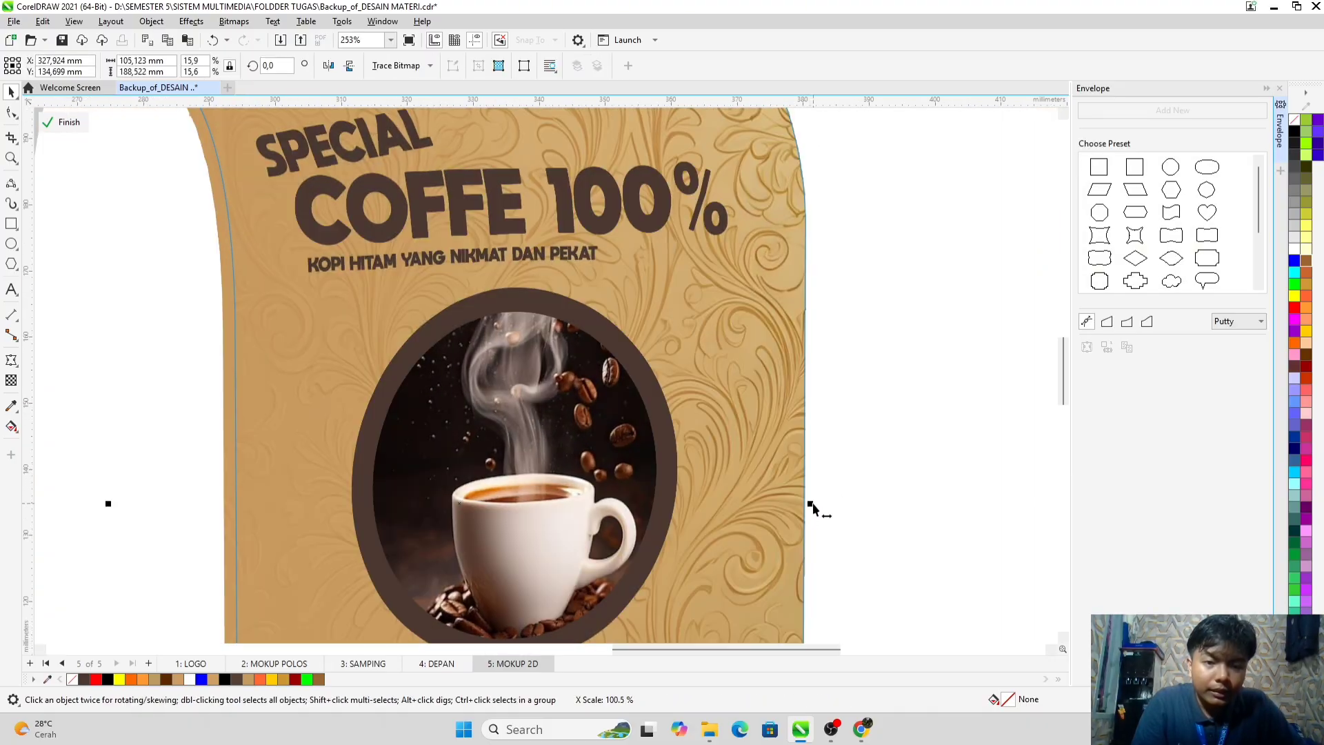
pyautogui.scroll(-4, 825, 476)
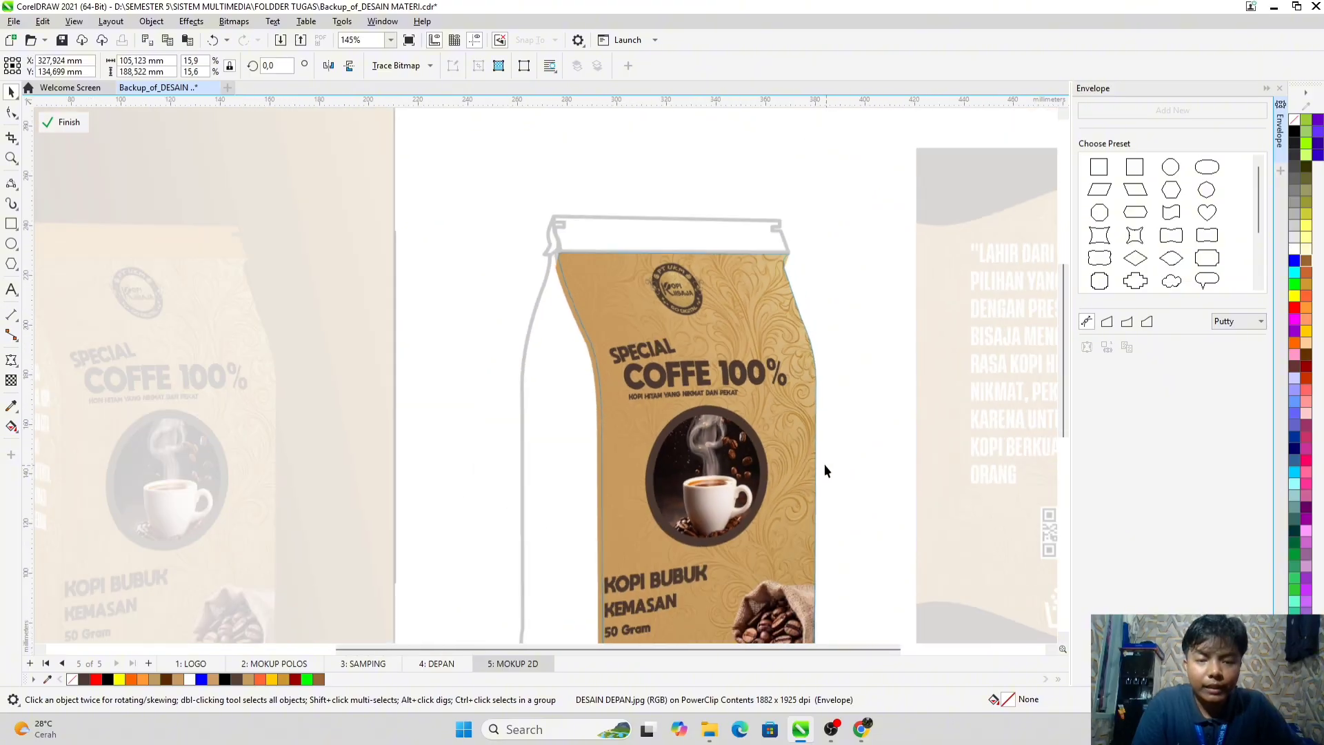
pyautogui.click(77, 122)
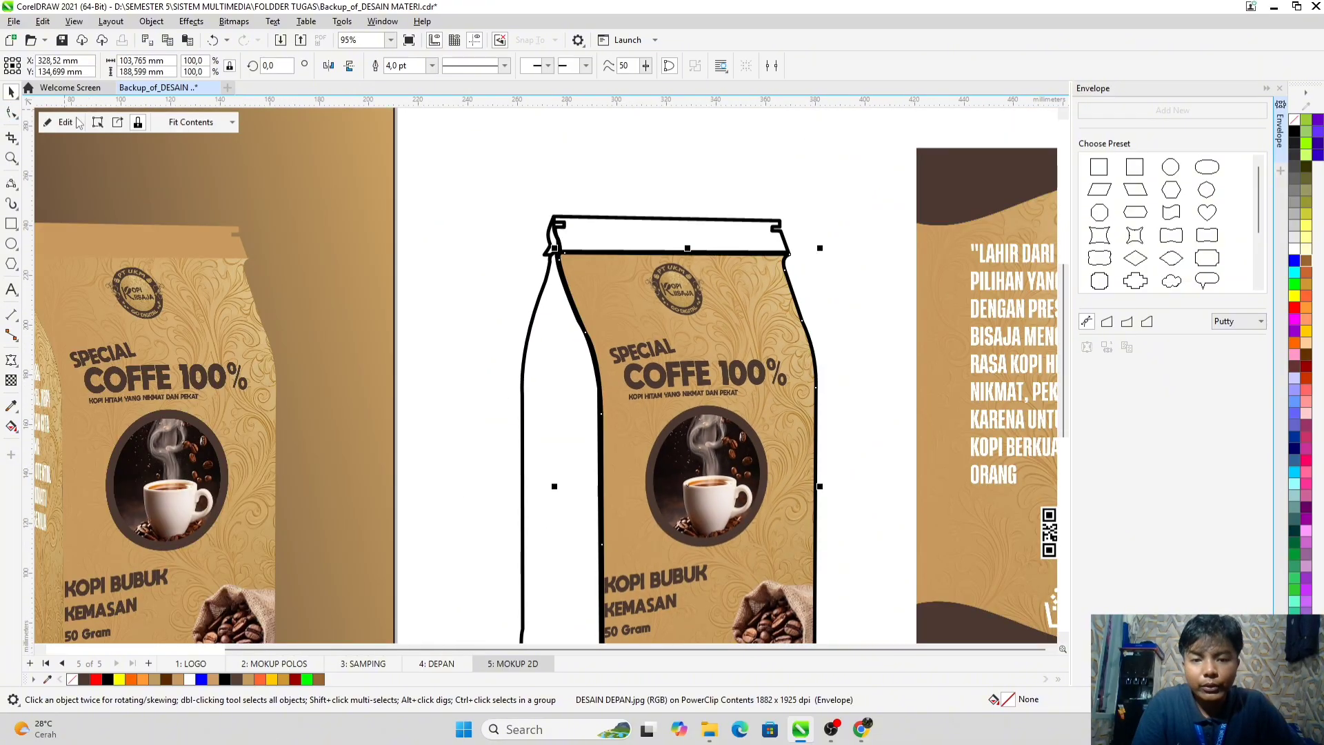
pyautogui.click(851, 314)
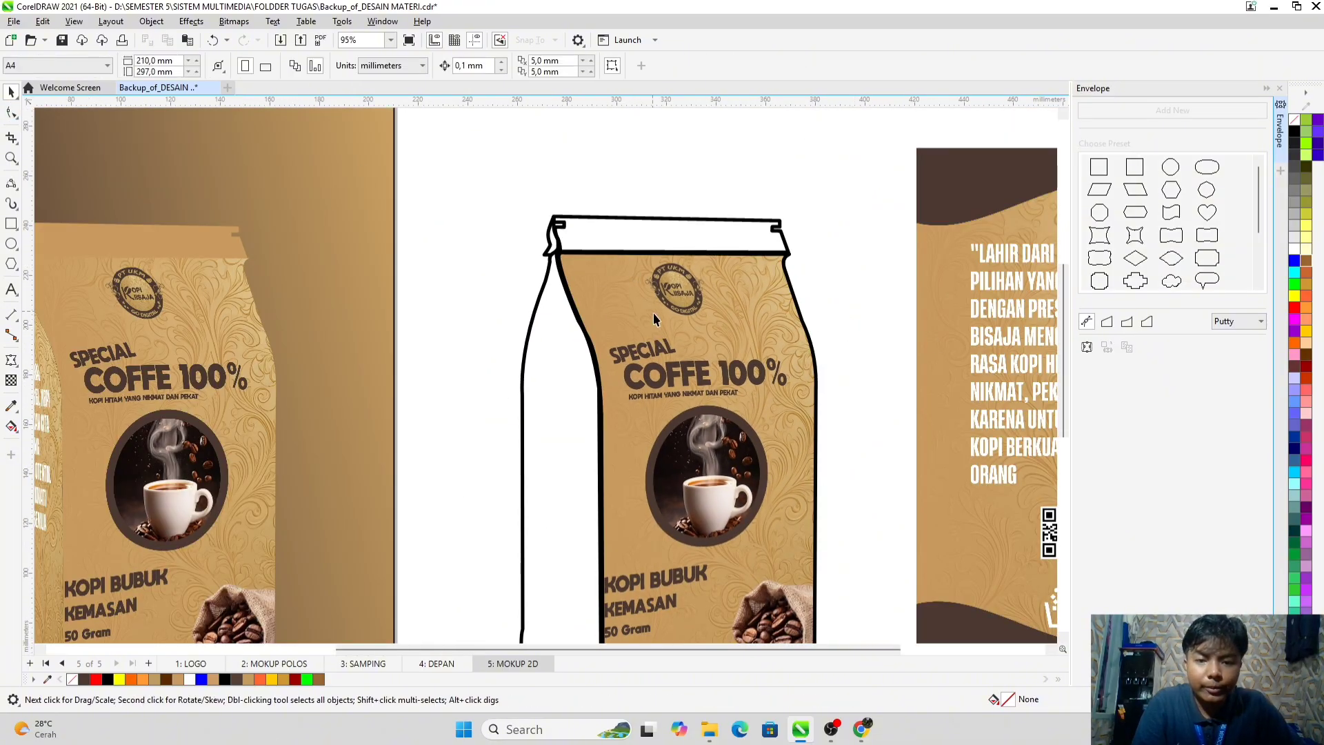
# Step: Apply an envelope to the imported side design, created from the shape of the blank outline's side panel
pyautogui.scroll(-2, 655, 319)
pyautogui.scroll(1, 626, 341)
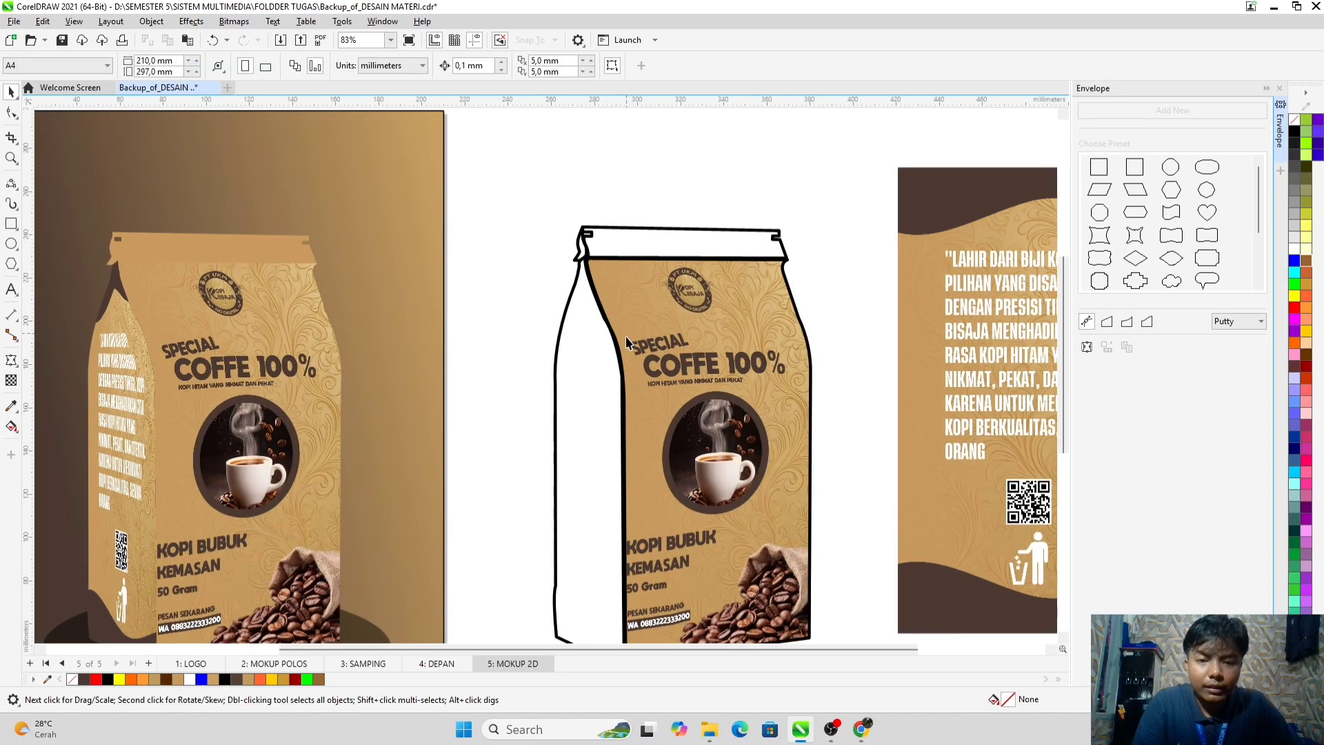
pyautogui.scroll(-2, 626, 342)
pyautogui.click(846, 355)
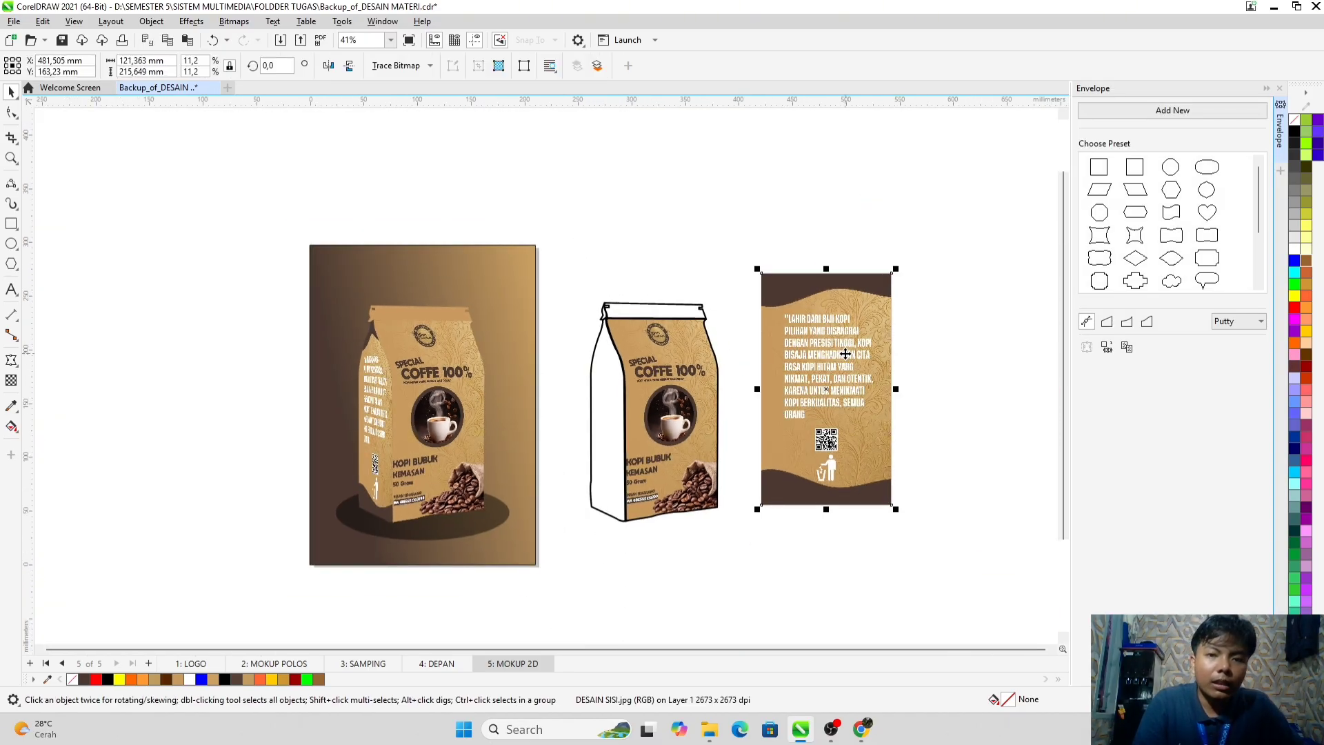
pyautogui.click(191, 21)
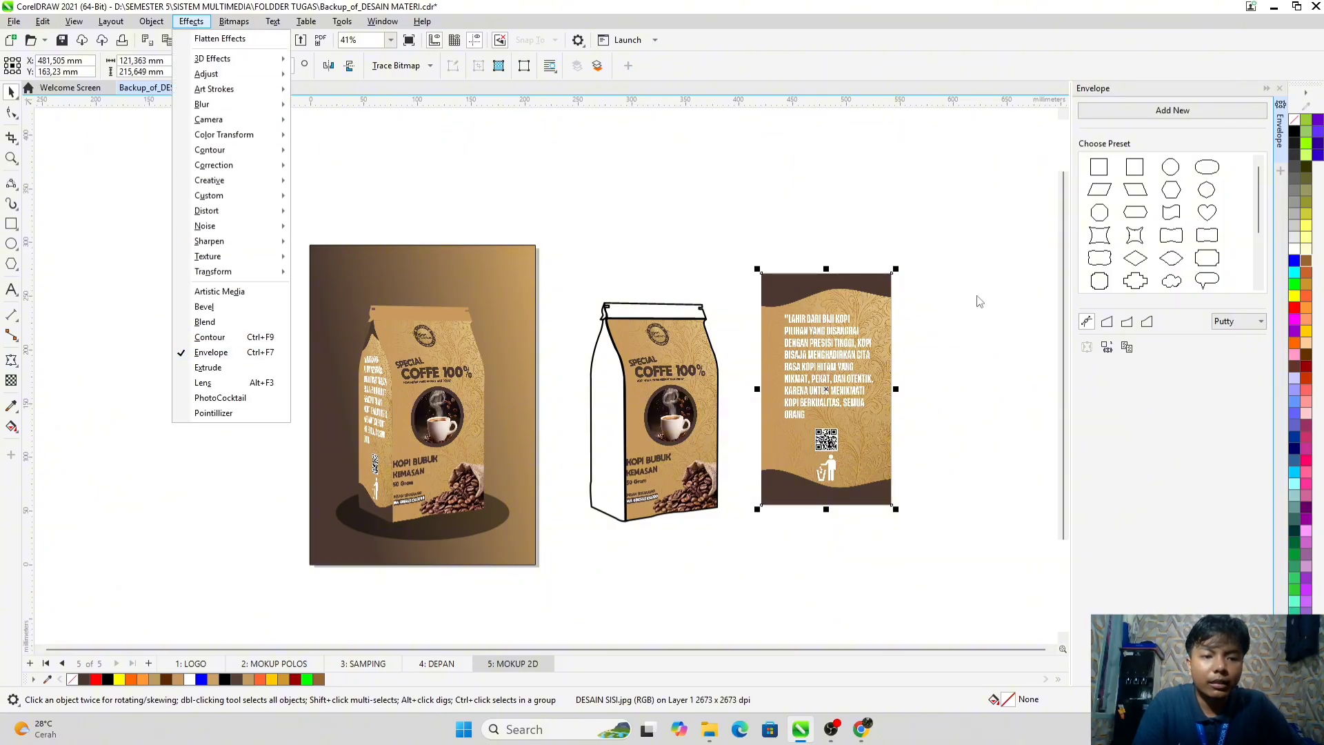
pyautogui.click(1030, 412)
pyautogui.click(1029, 411)
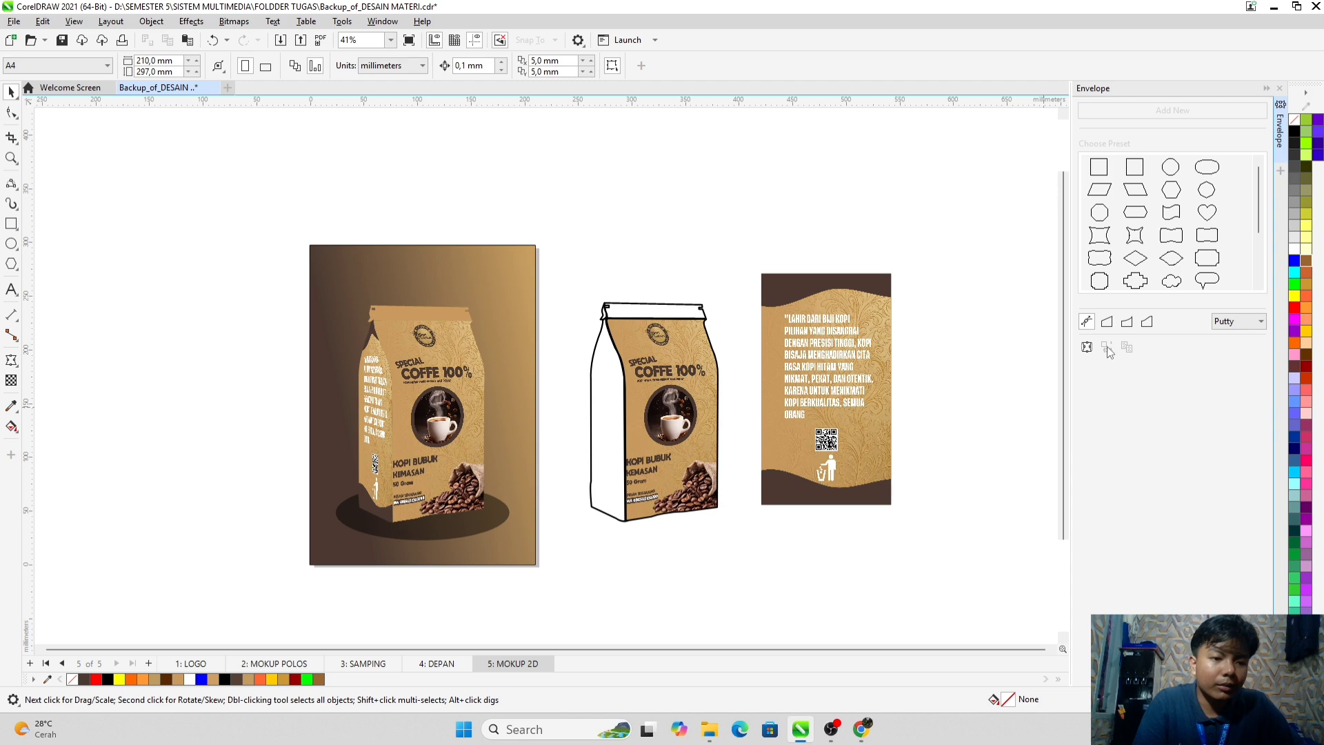
pyautogui.click(862, 375)
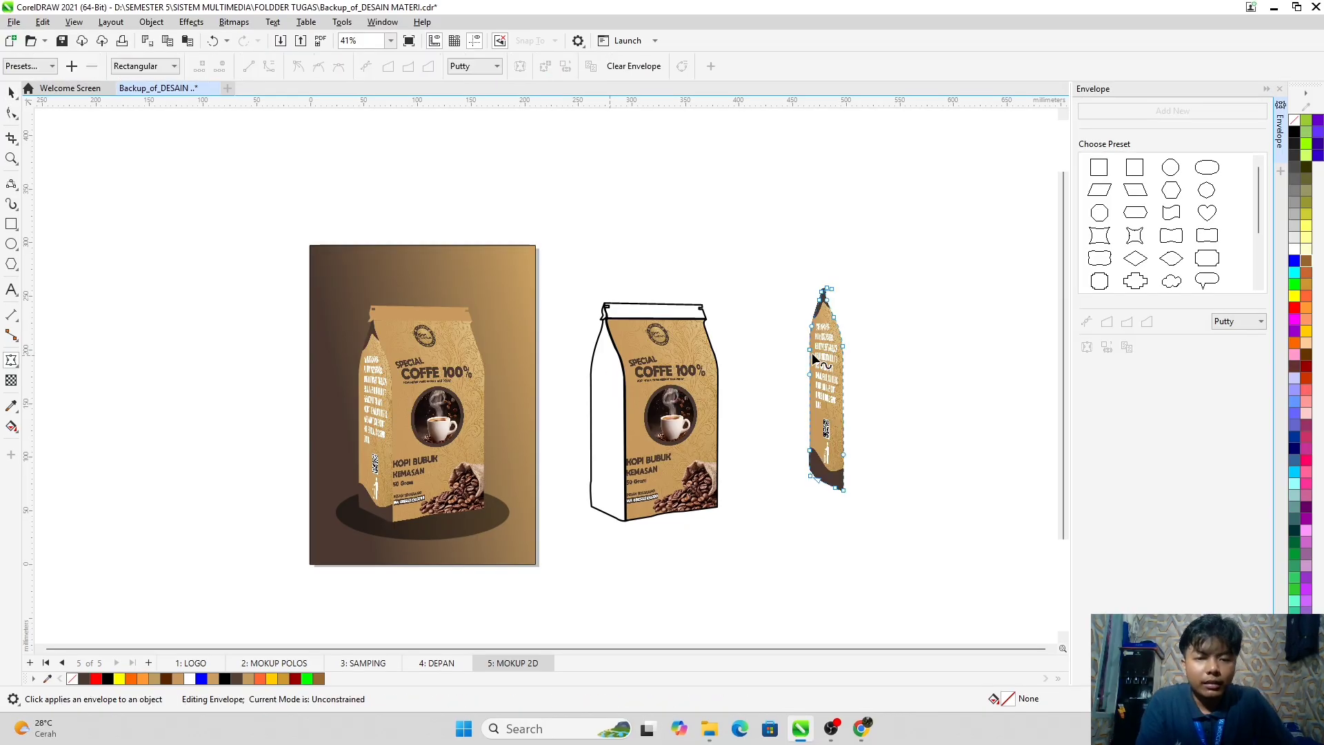
pyautogui.scroll(2, 835, 376)
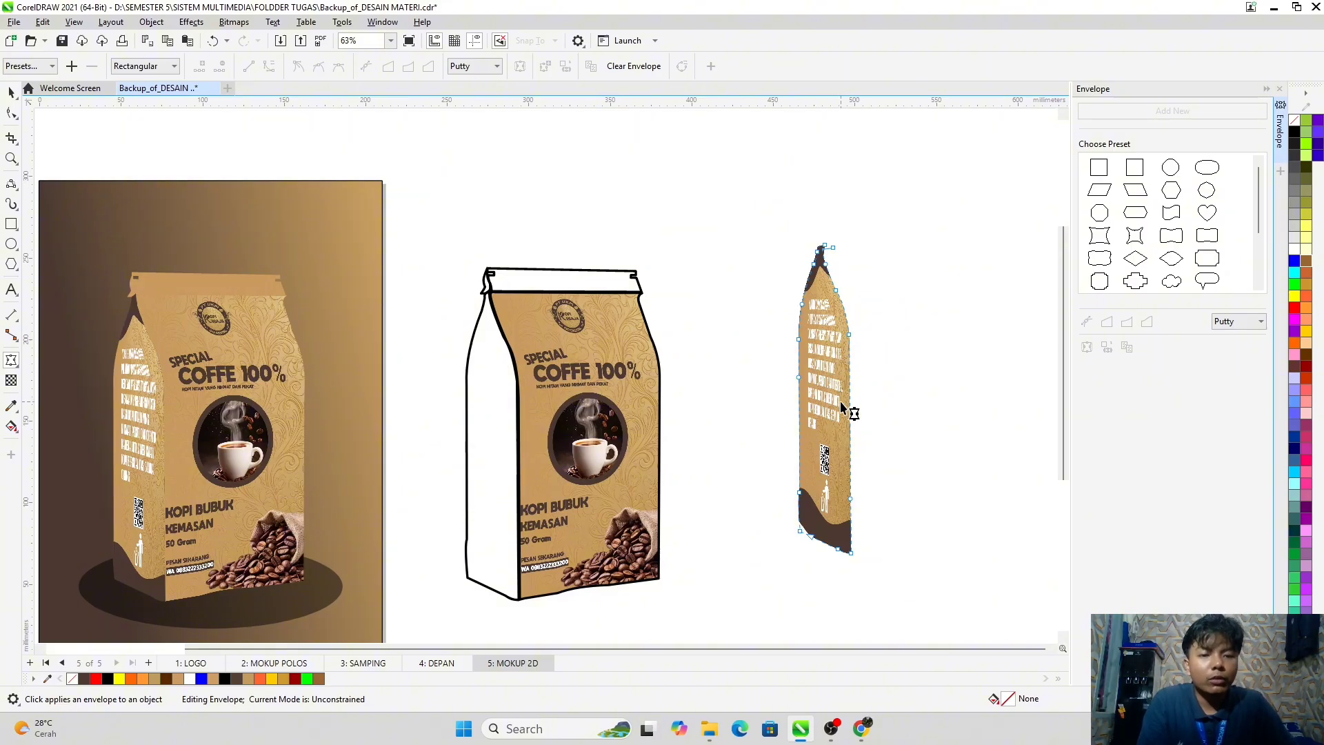
pyautogui.scroll(-2, 842, 407)
pyautogui.click(11, 91)
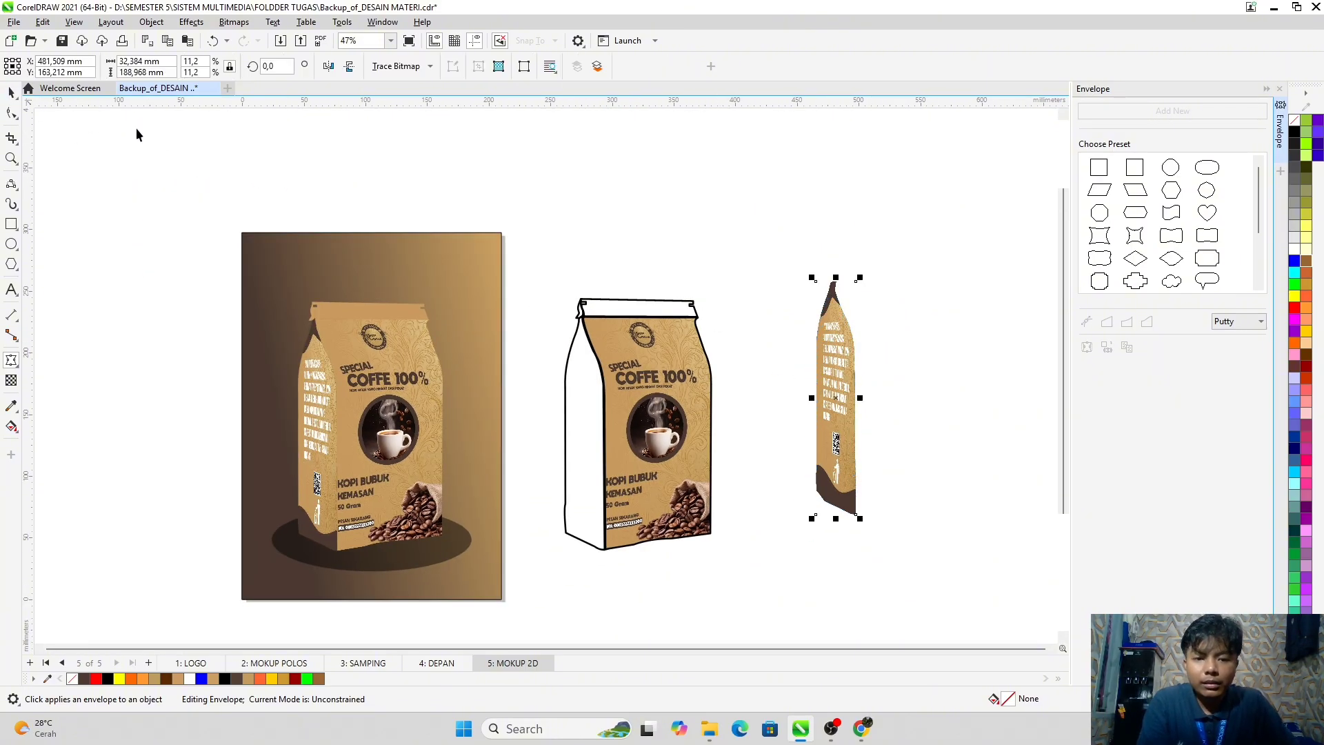
# Step: PowerClip the enveloped side design inside the side panel of the blank bag outline
pyautogui.scroll(3, 835, 372)
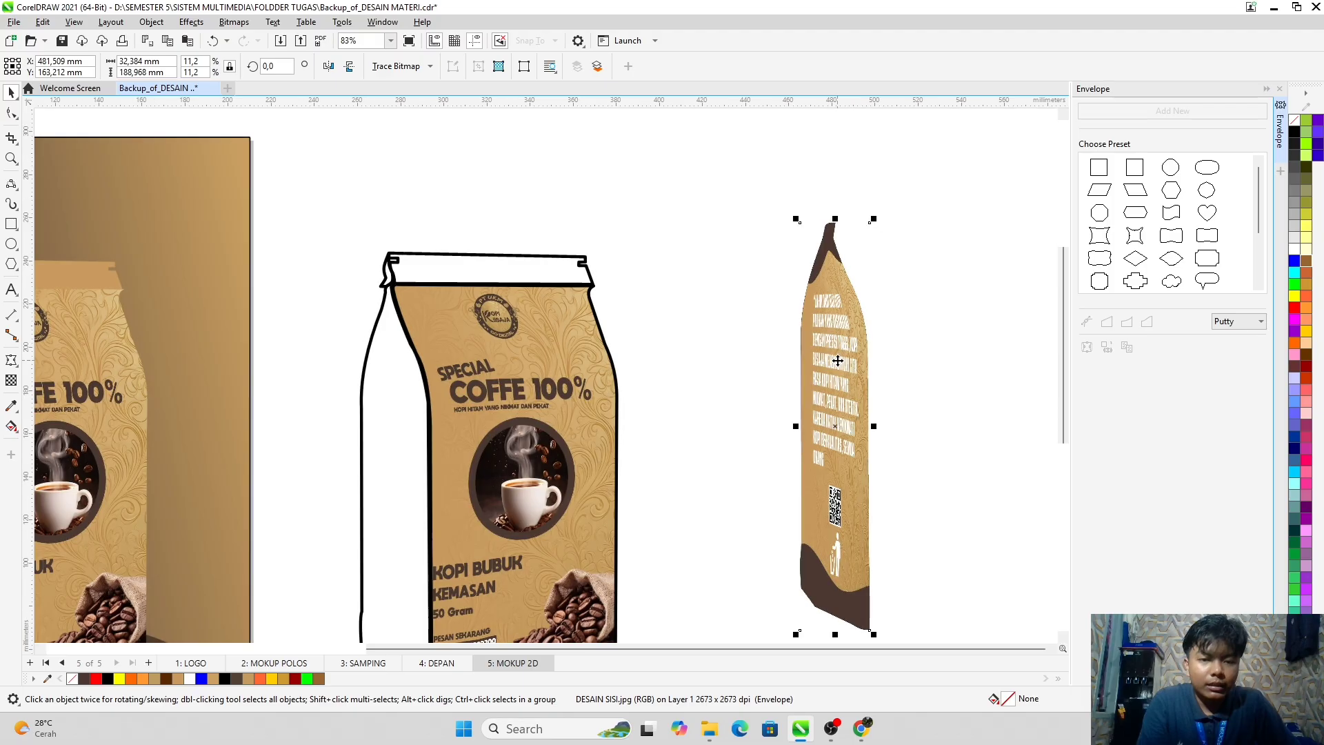
pyautogui.scroll(1, 837, 361)
pyautogui.scroll(-2, 837, 359)
pyautogui.rightClick(839, 323)
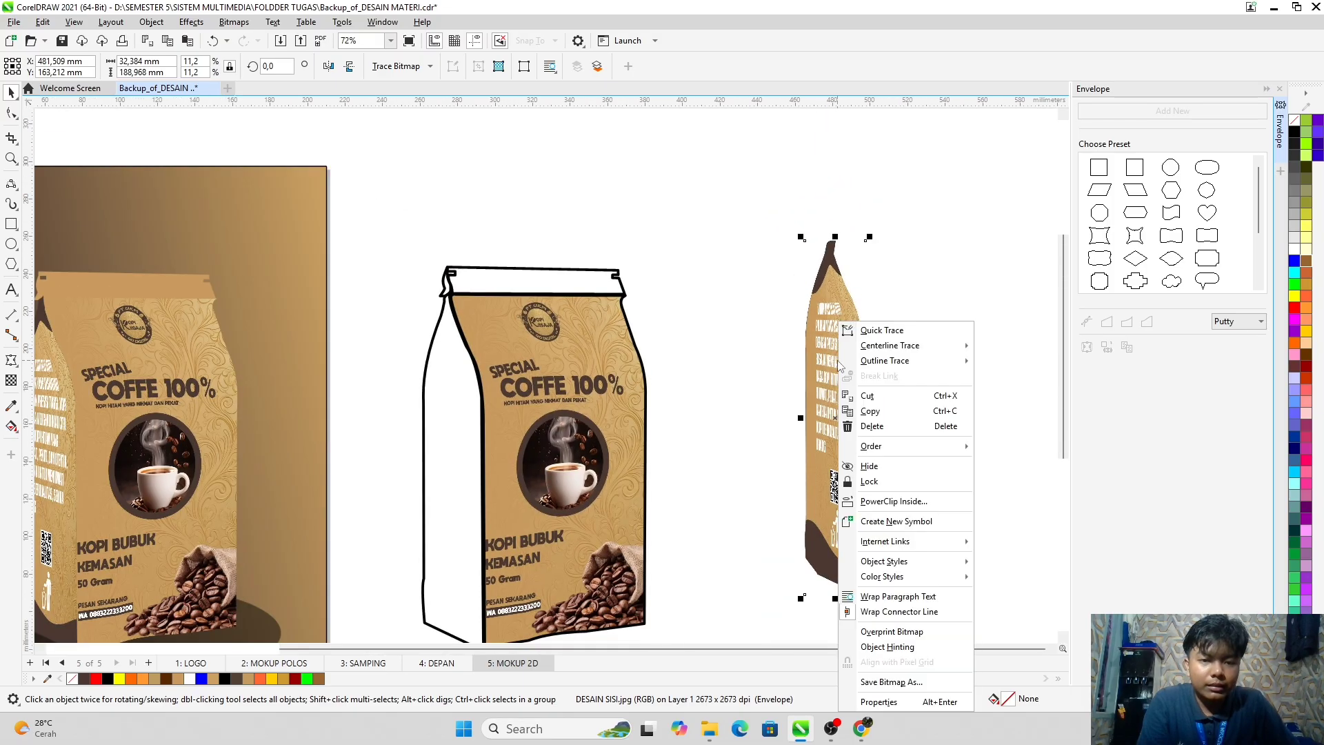
pyautogui.click(898, 504)
pyautogui.click(432, 459)
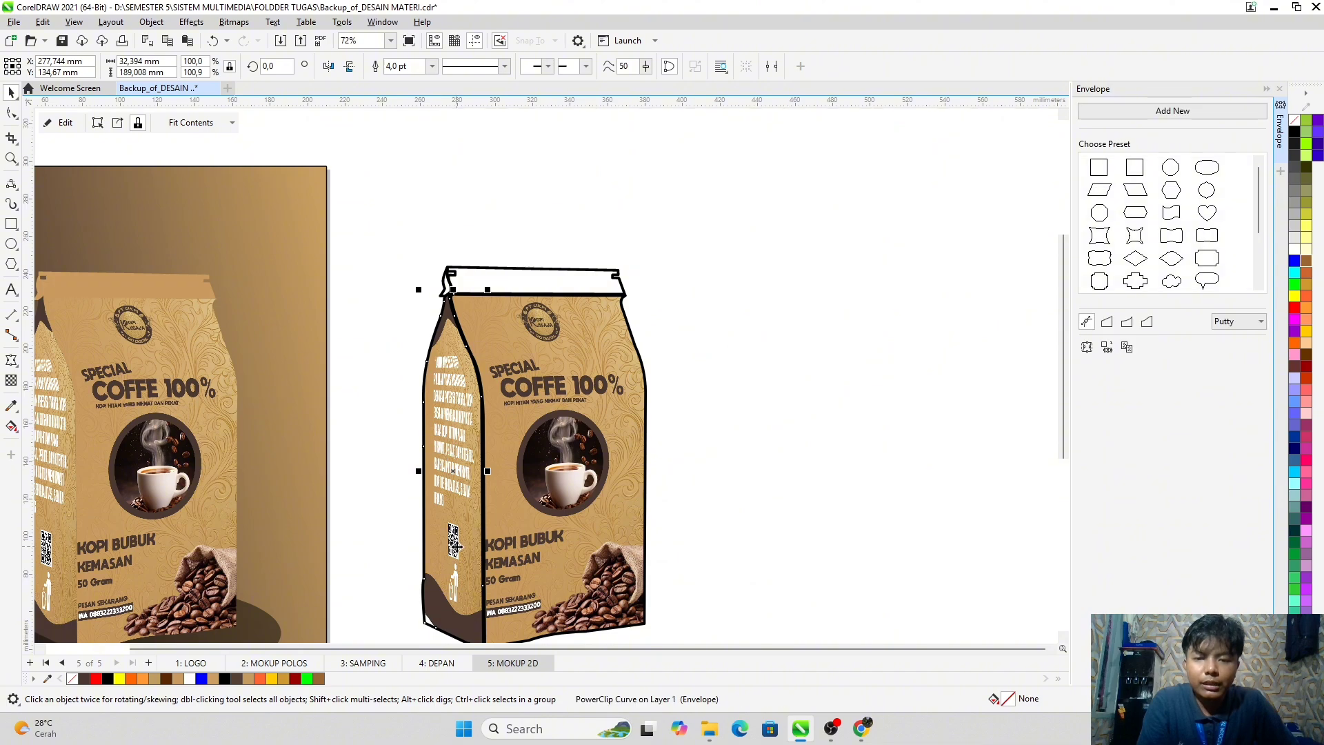
# Step: Open the side panel's PowerClip contents for editing and stretch the design's bottom edge downward to an overall height of 191.593 mm
pyautogui.moveTo(458, 546); pyautogui.dragTo(733, 381)
pyautogui.scroll(6, 705, 450)
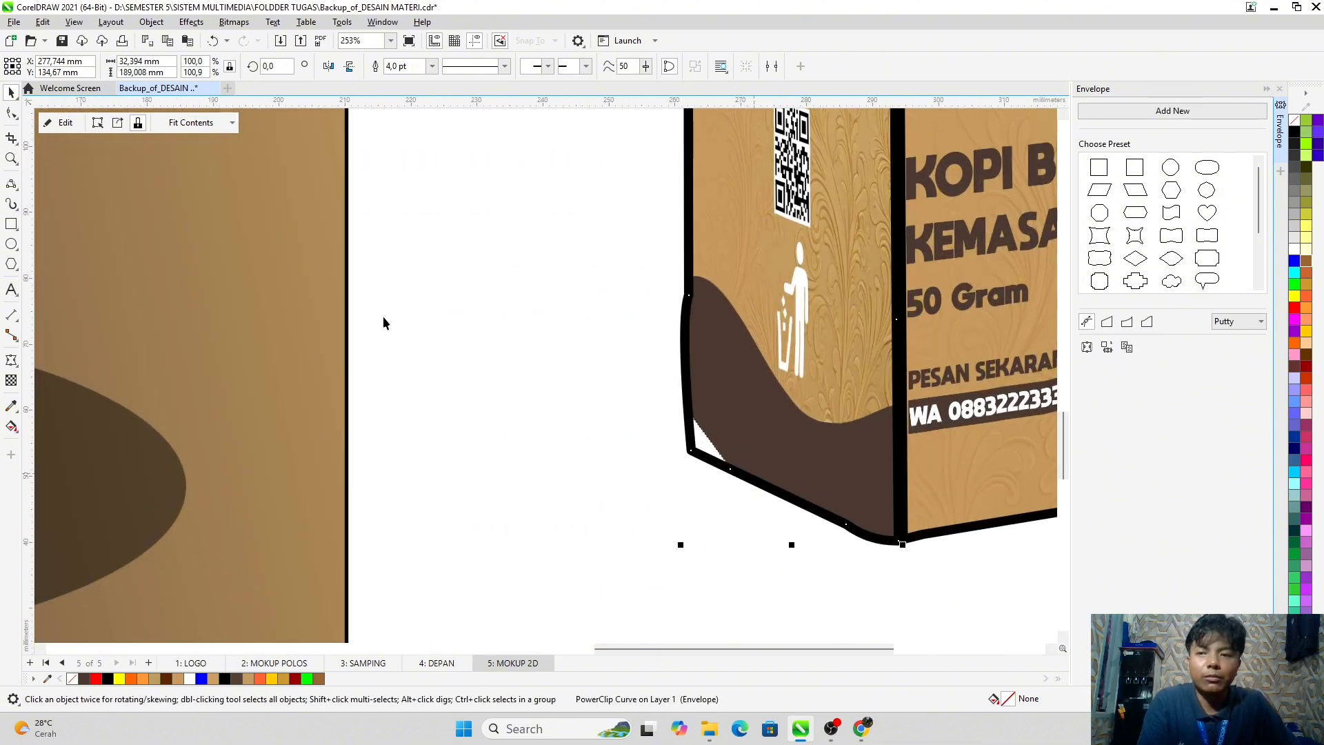
pyautogui.click(56, 123)
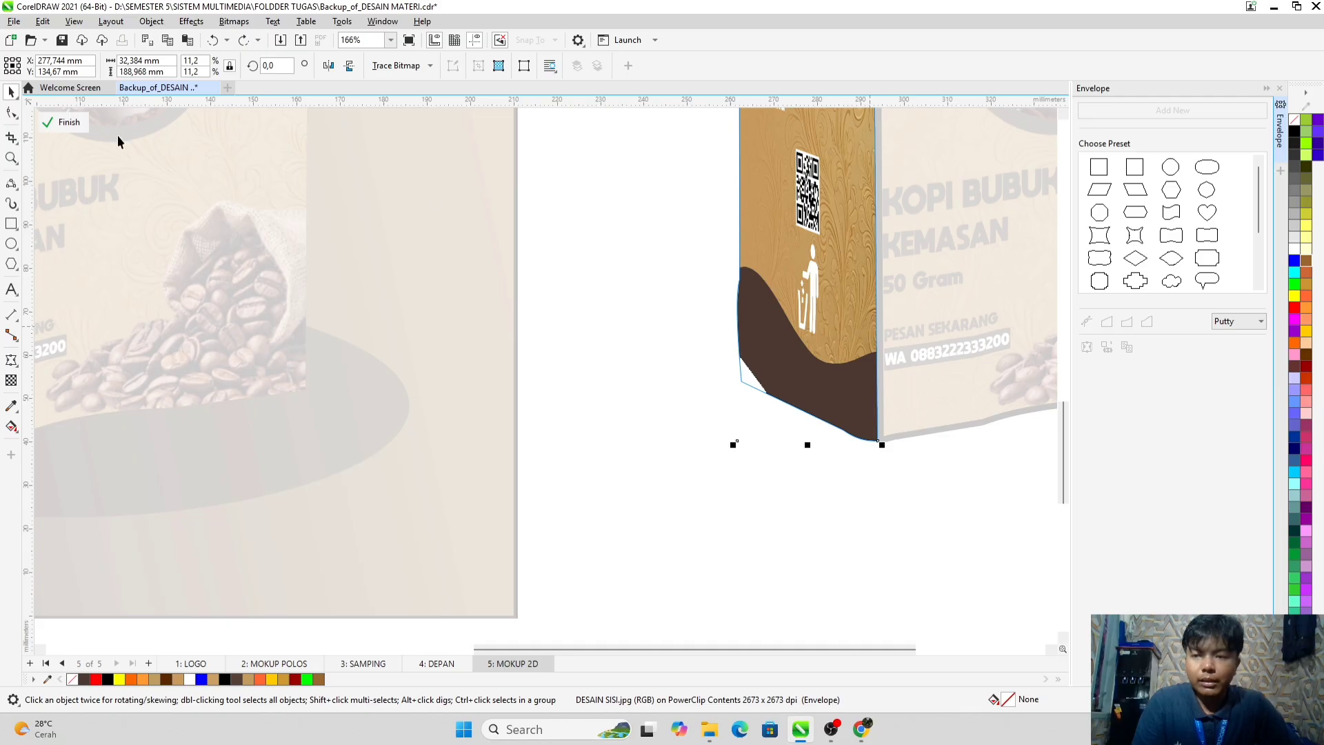
pyautogui.click(65, 125)
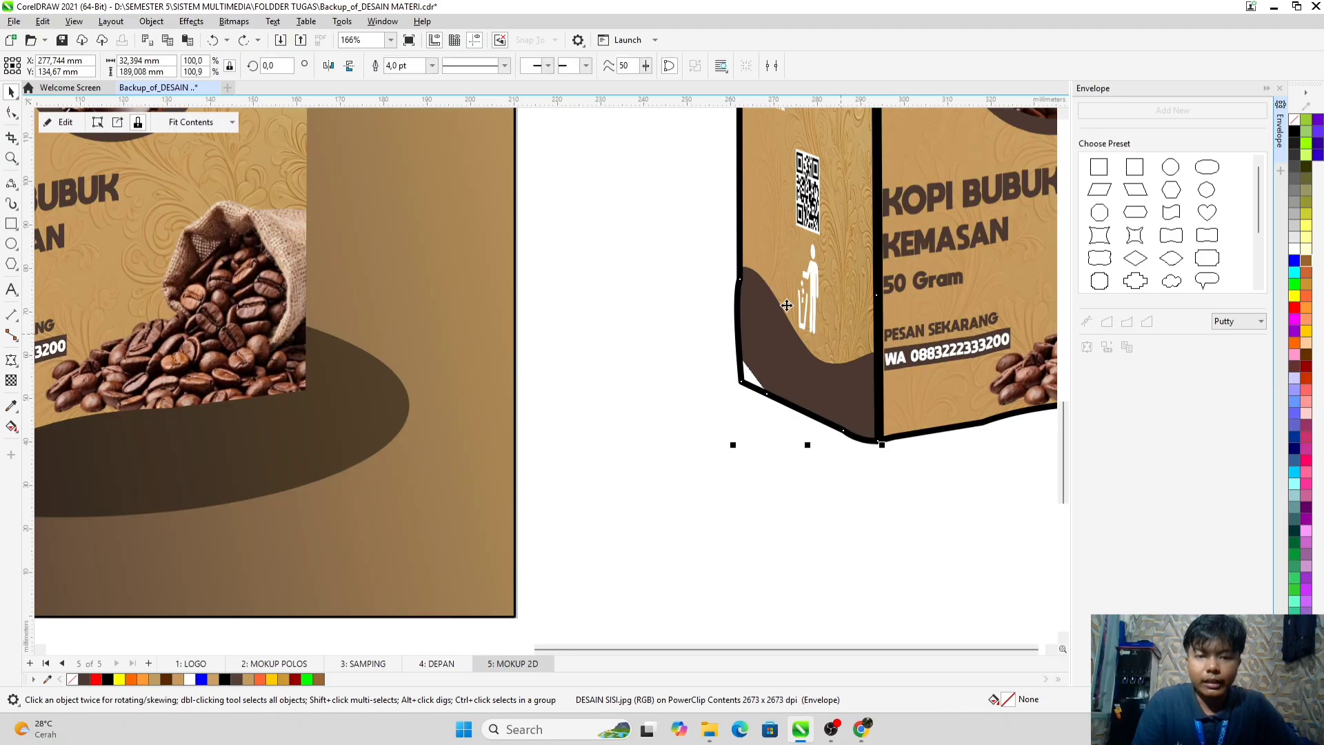
pyautogui.click(59, 122)
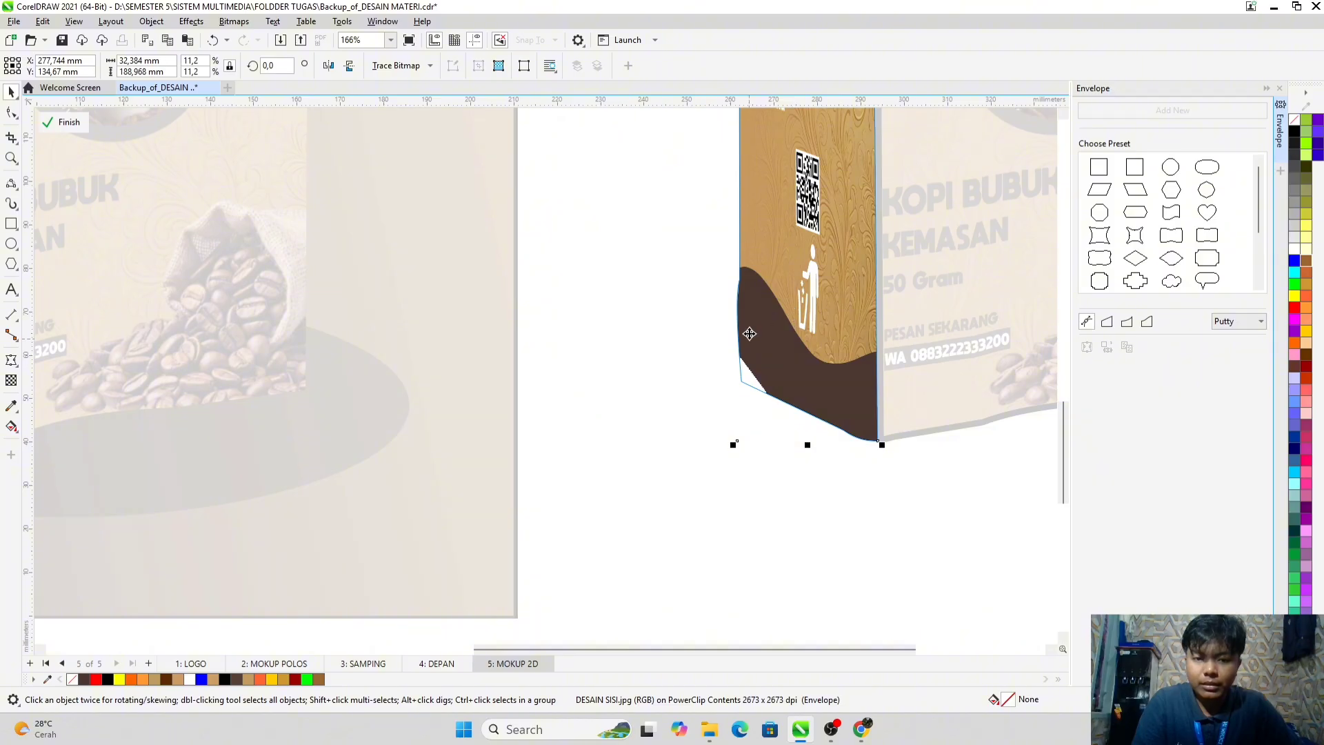
pyautogui.scroll(-1, 743, 324)
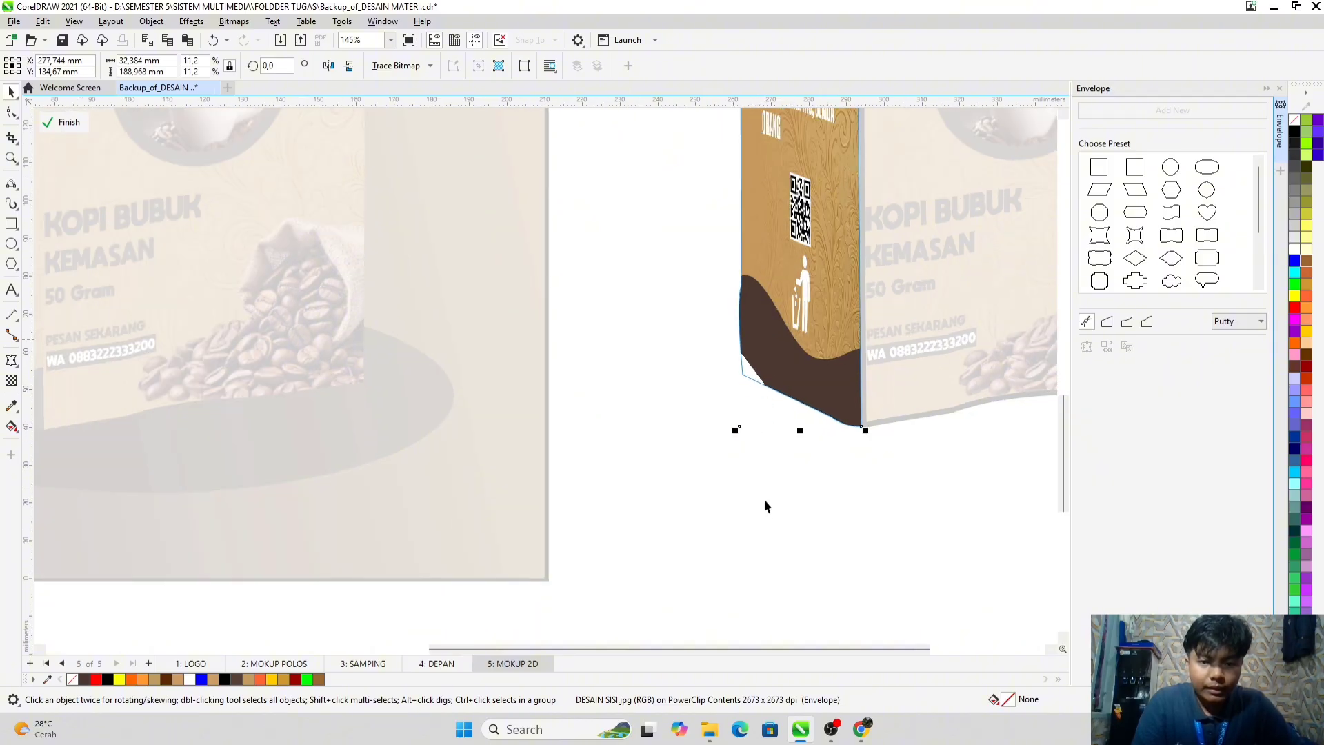
pyautogui.scroll(5, 758, 297)
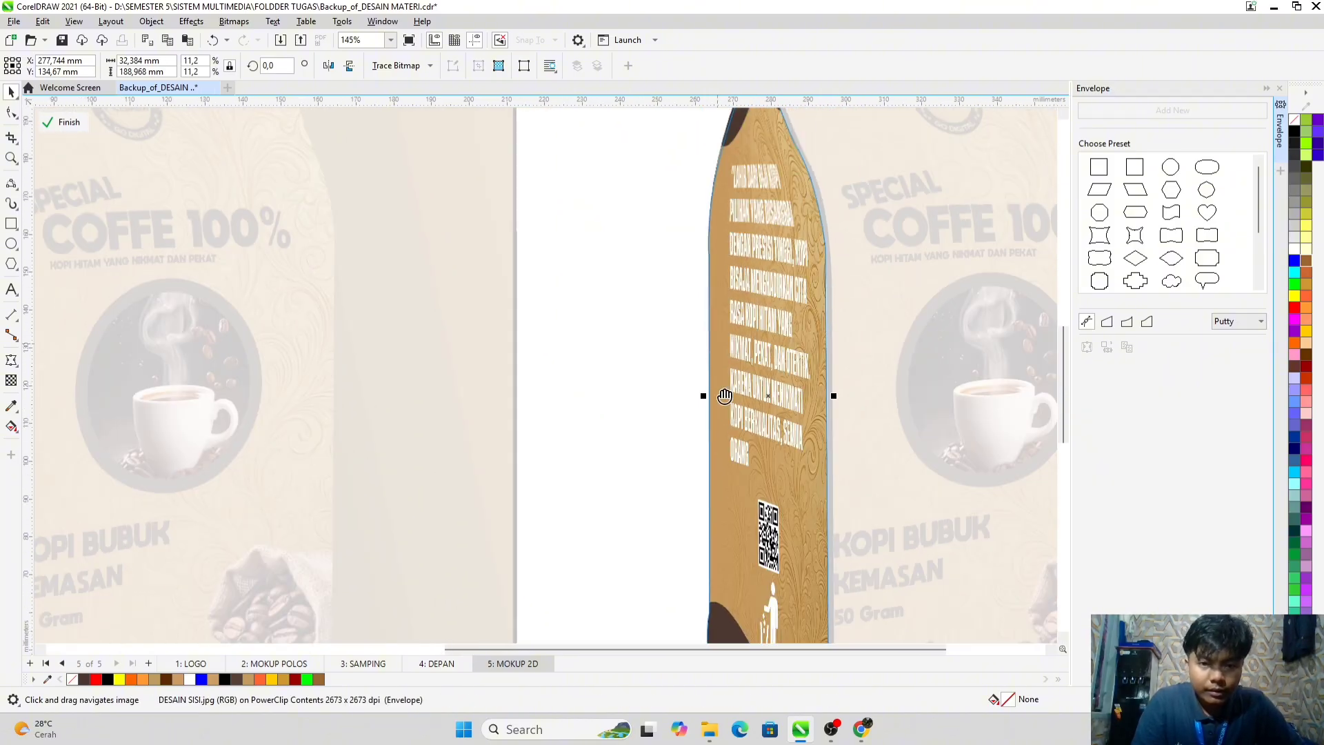
pyautogui.scroll(-5, 724, 395)
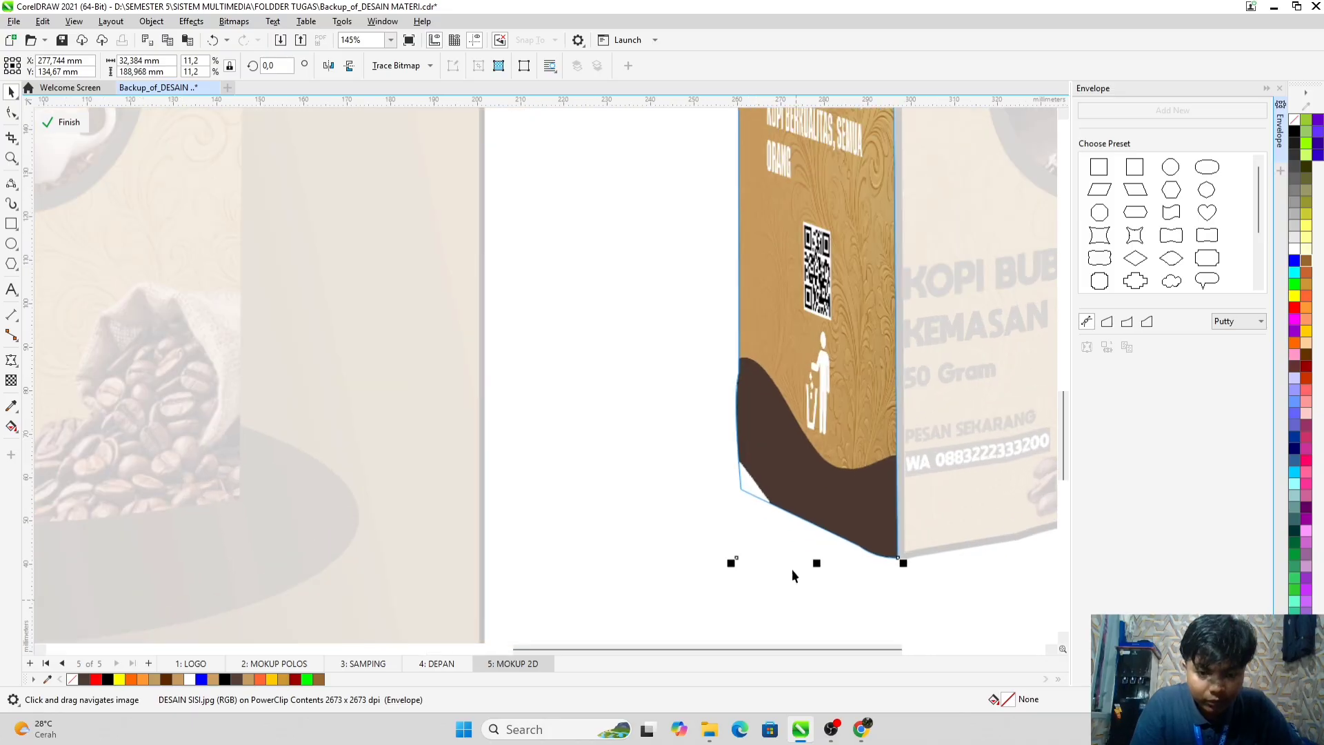
pyautogui.scroll(3, 793, 576)
pyautogui.moveTo(820, 561); pyautogui.dragTo(819, 576)
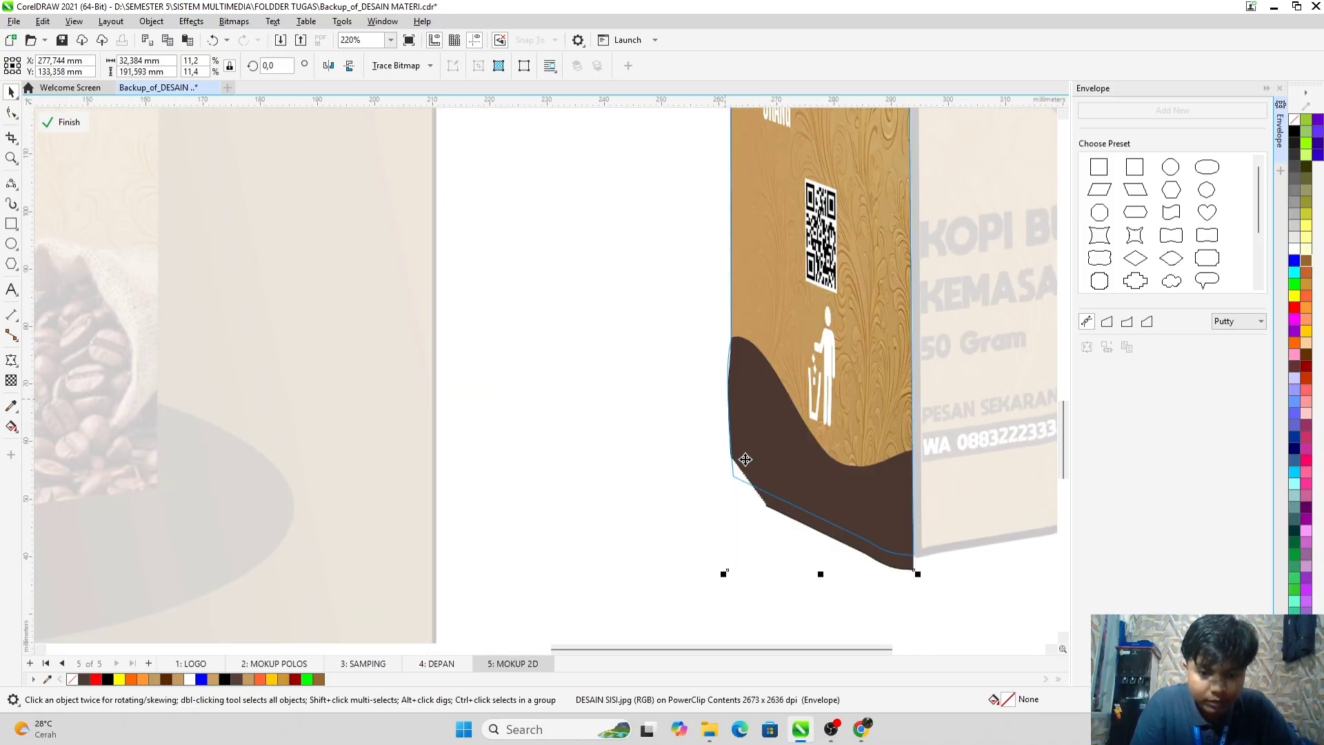
# Step: Stretch the side design's left edge outward to an overall width of 33.382 mm
pyautogui.scroll(5, 748, 260)
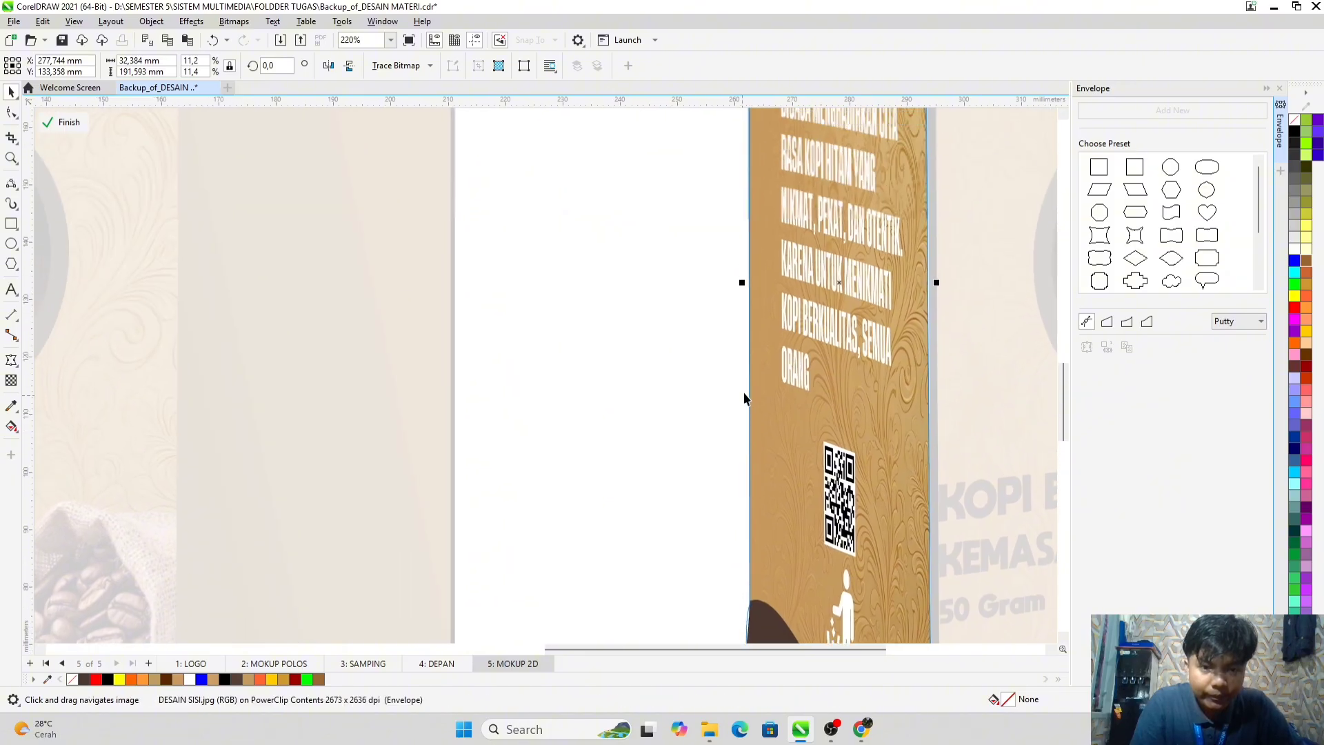
pyautogui.moveTo(738, 283); pyautogui.dragTo(736, 289)
pyautogui.scroll(-4, 751, 428)
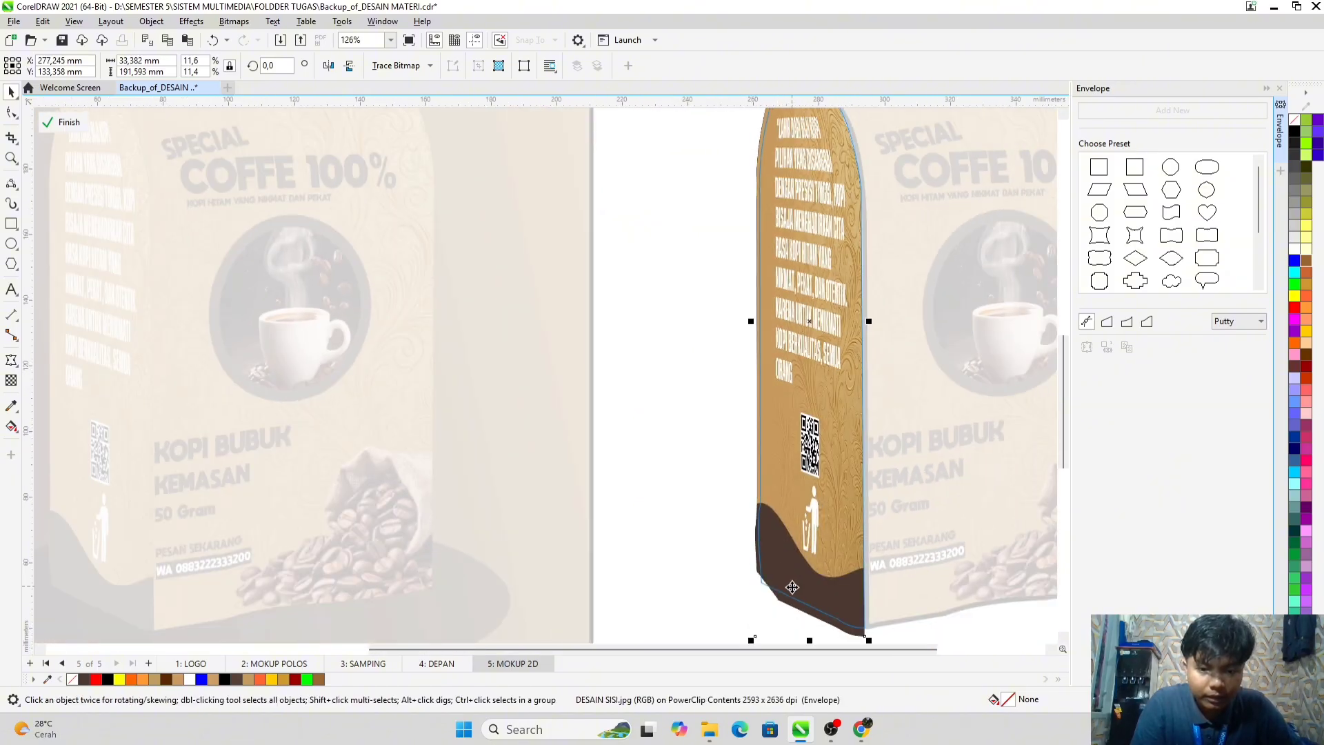
# Step: Stretch the side design's bottom edge further down to a height of 193.399 mm, finish editing the PowerClip contents and clear the selection
pyautogui.scroll(2, 790, 599)
pyautogui.scroll(4, 790, 599)
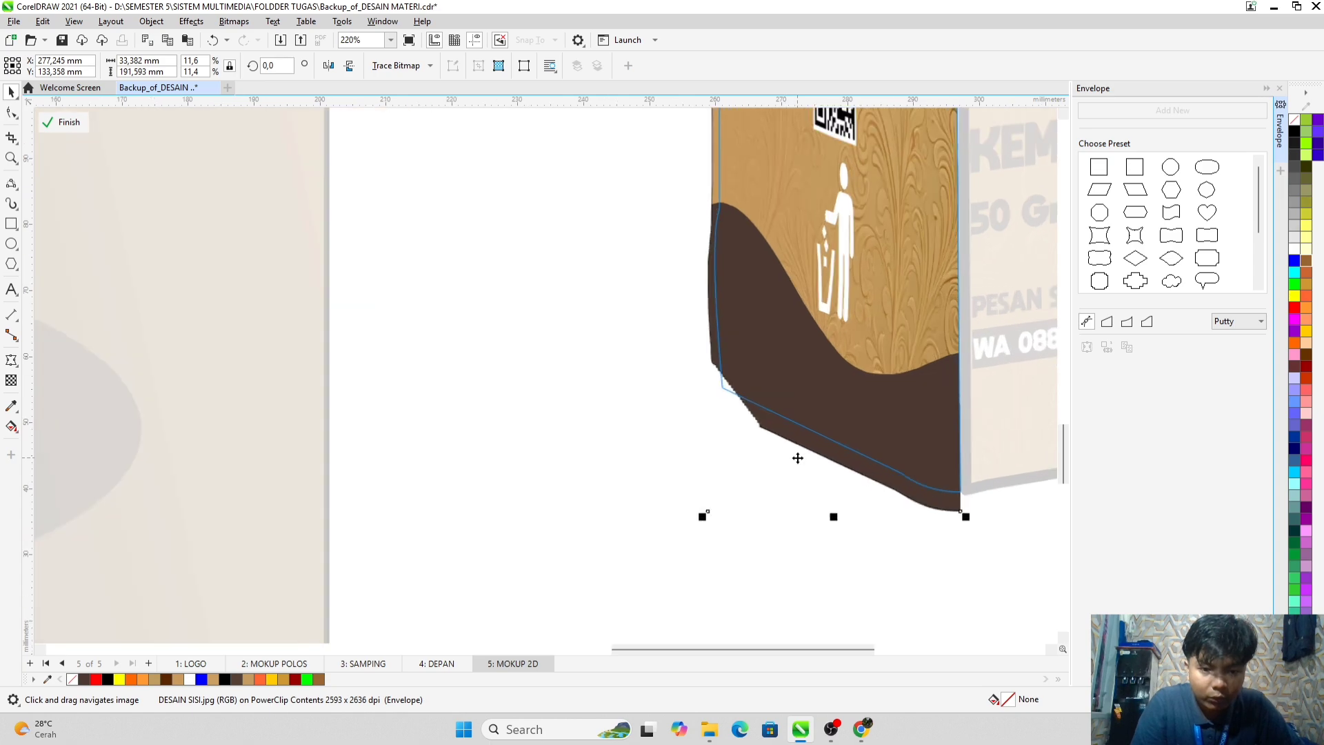
pyautogui.scroll(3, 852, 544)
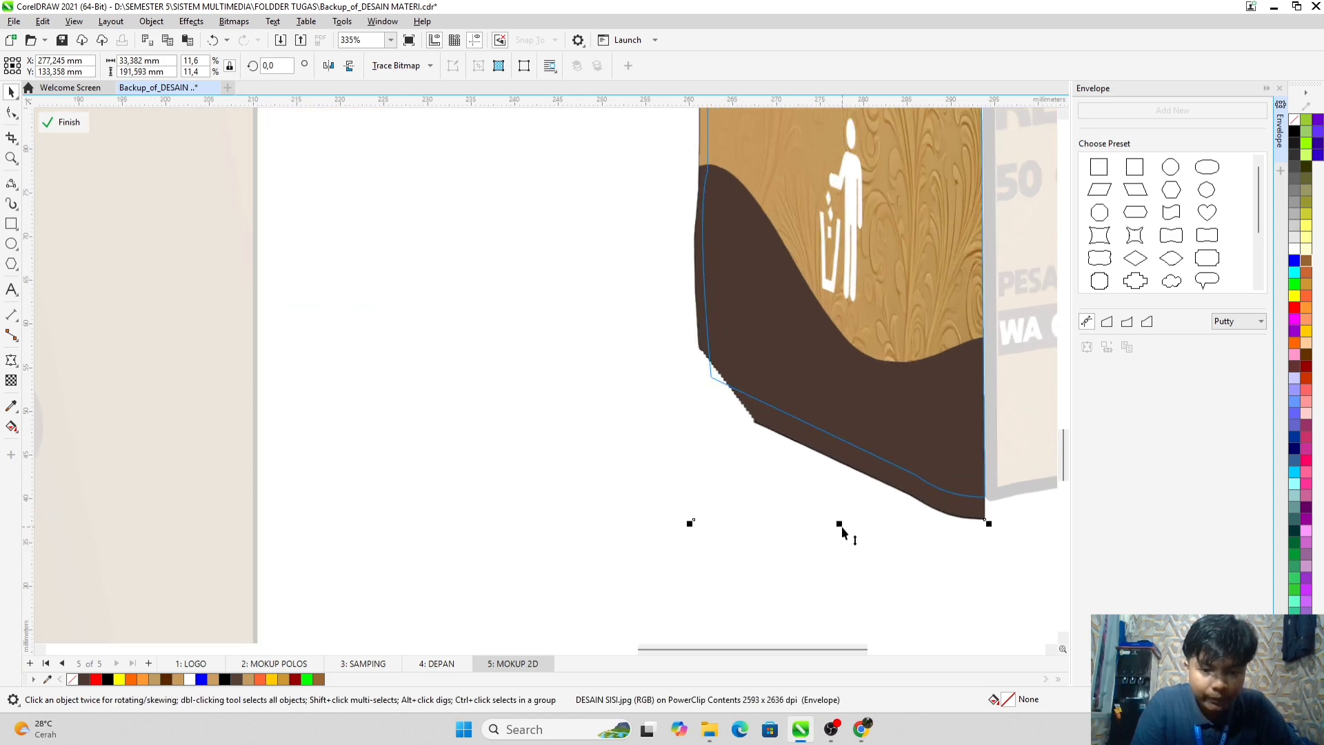
pyautogui.moveTo(841, 527); pyautogui.dragTo(838, 542)
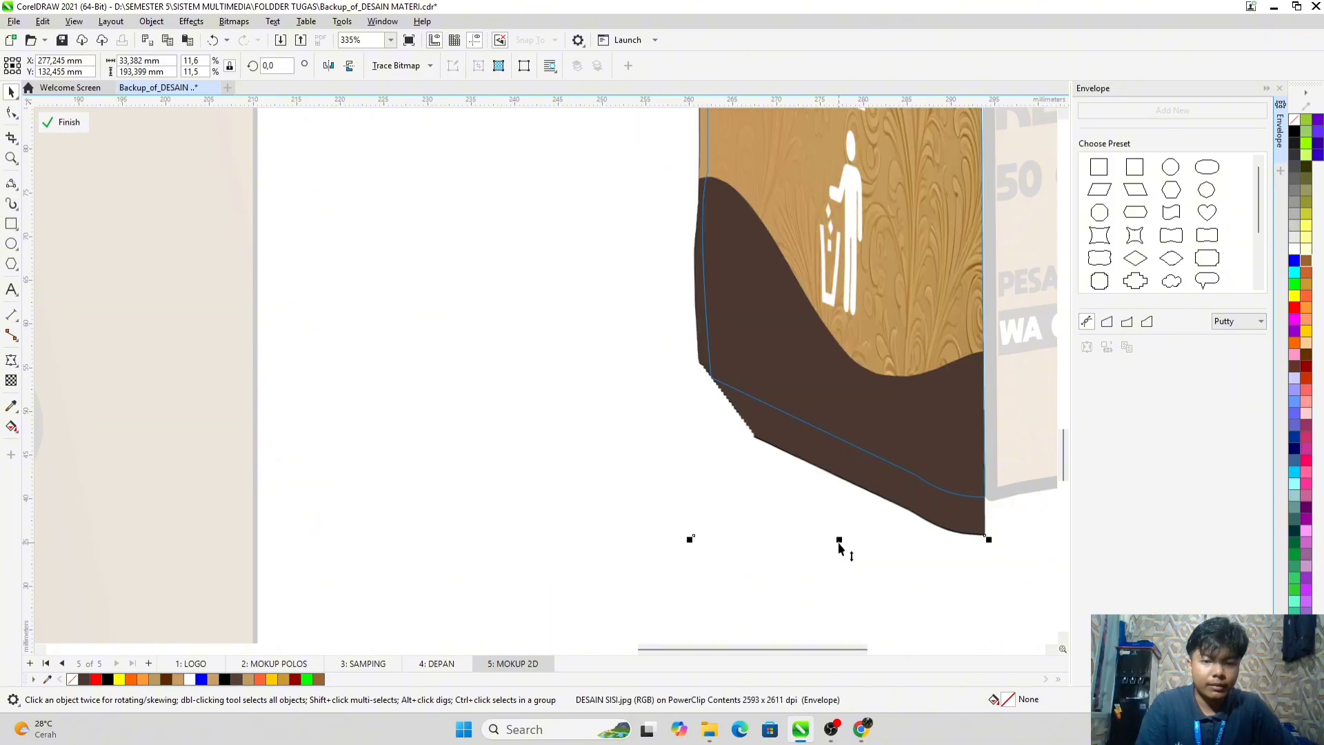
pyautogui.click(65, 122)
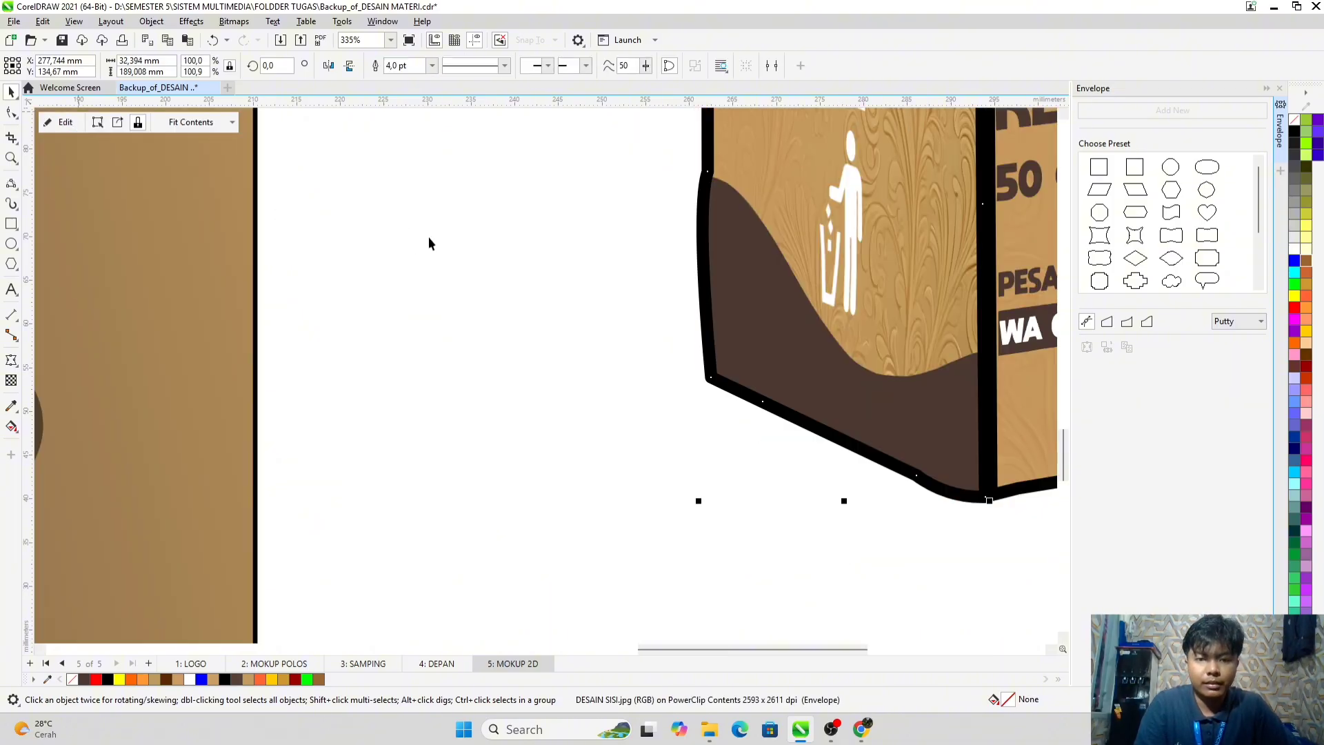
pyautogui.click(644, 295)
# Step: Bring the whole bag beside the finished mockup into view and close the Envelope docker
pyautogui.scroll(-6, 643, 359)
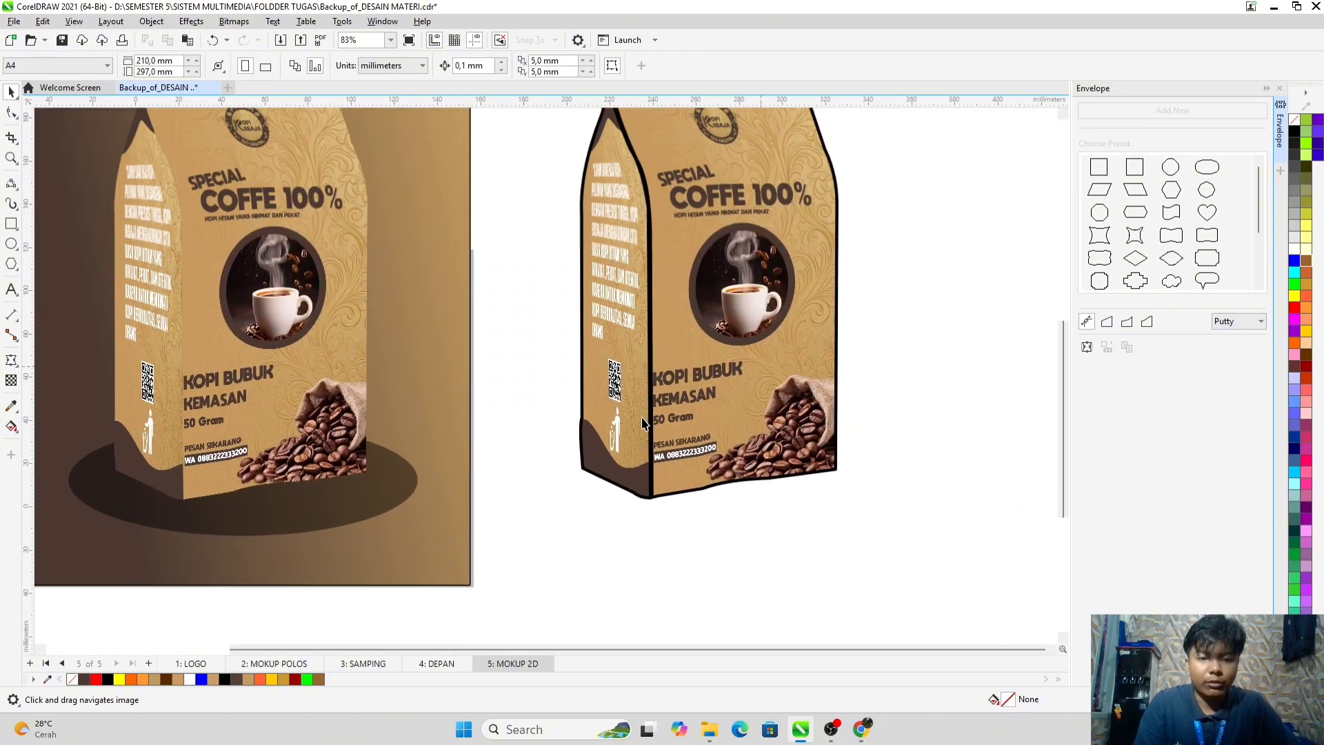
pyautogui.scroll(-1, 642, 423)
pyautogui.moveTo(606, 206); pyautogui.dragTo(673, 260)
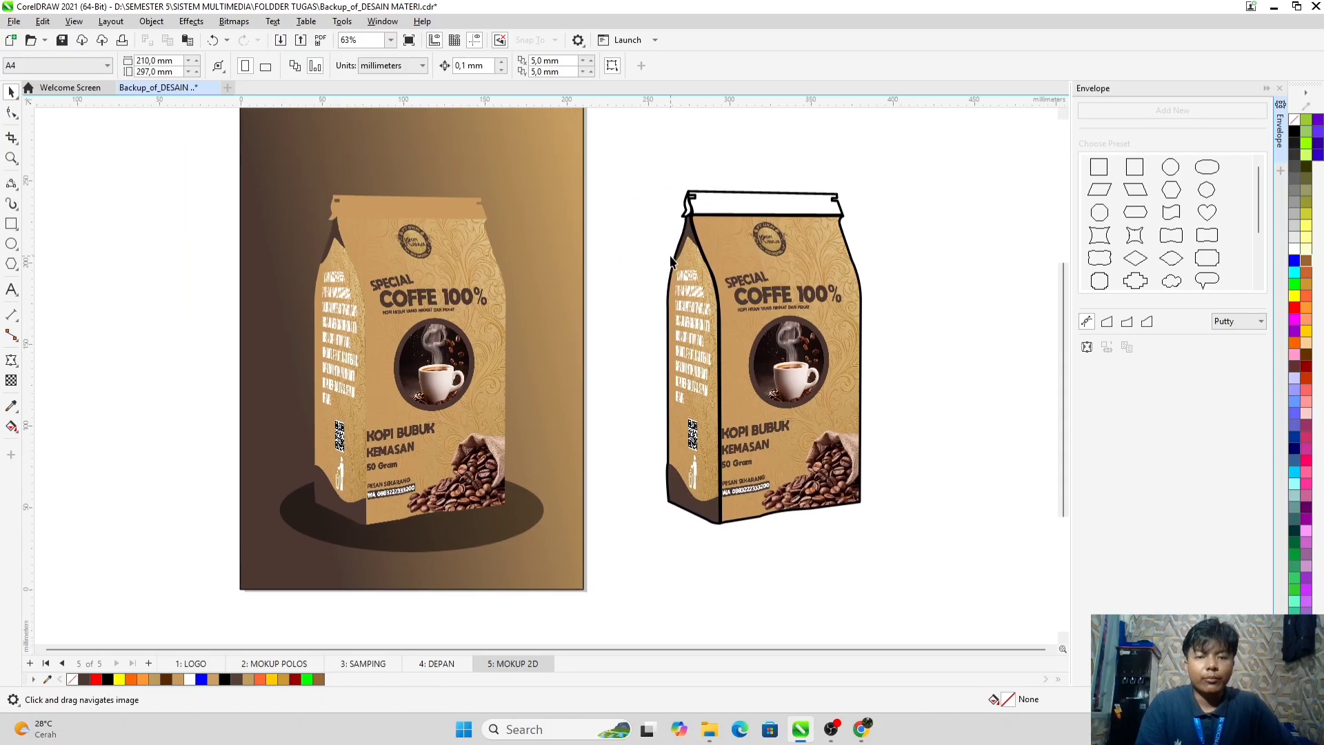
pyautogui.click(1280, 88)
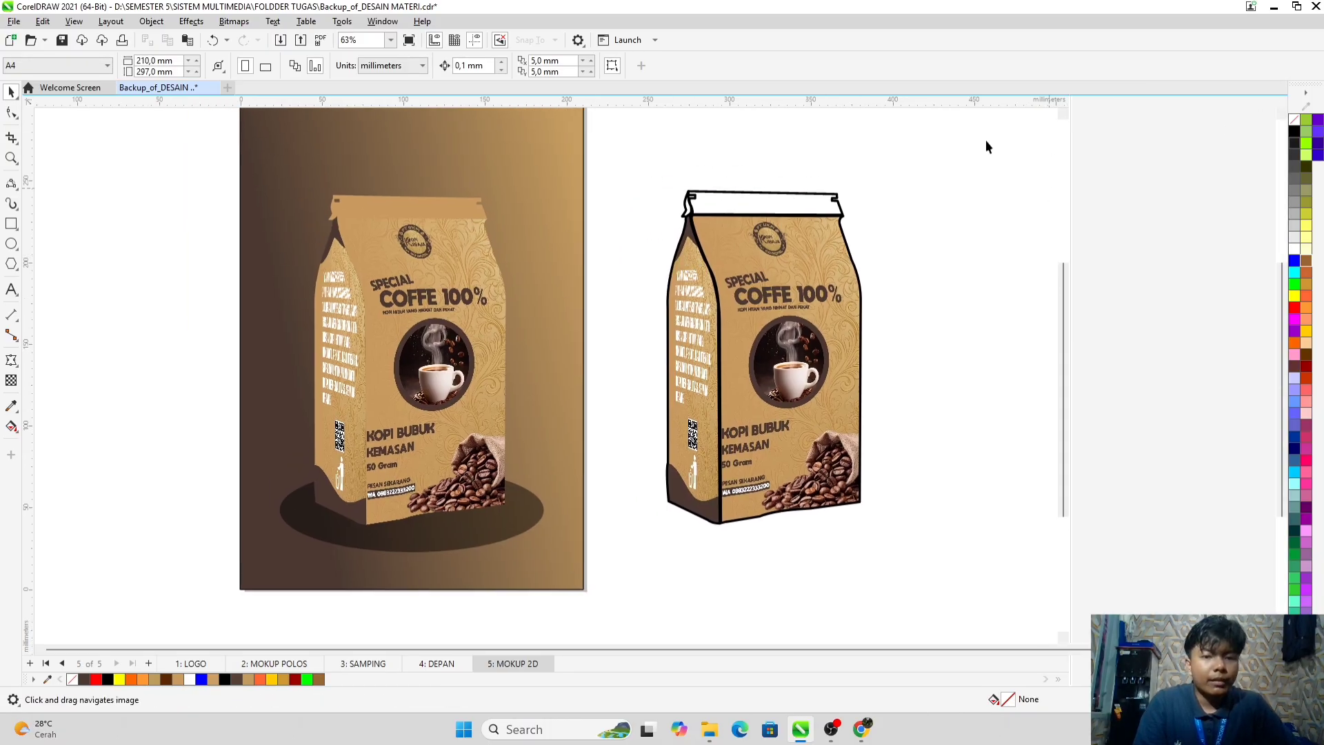
# Step: Fill the outlined bag's top flap with Brown (#996633)
pyautogui.click(493, 205)
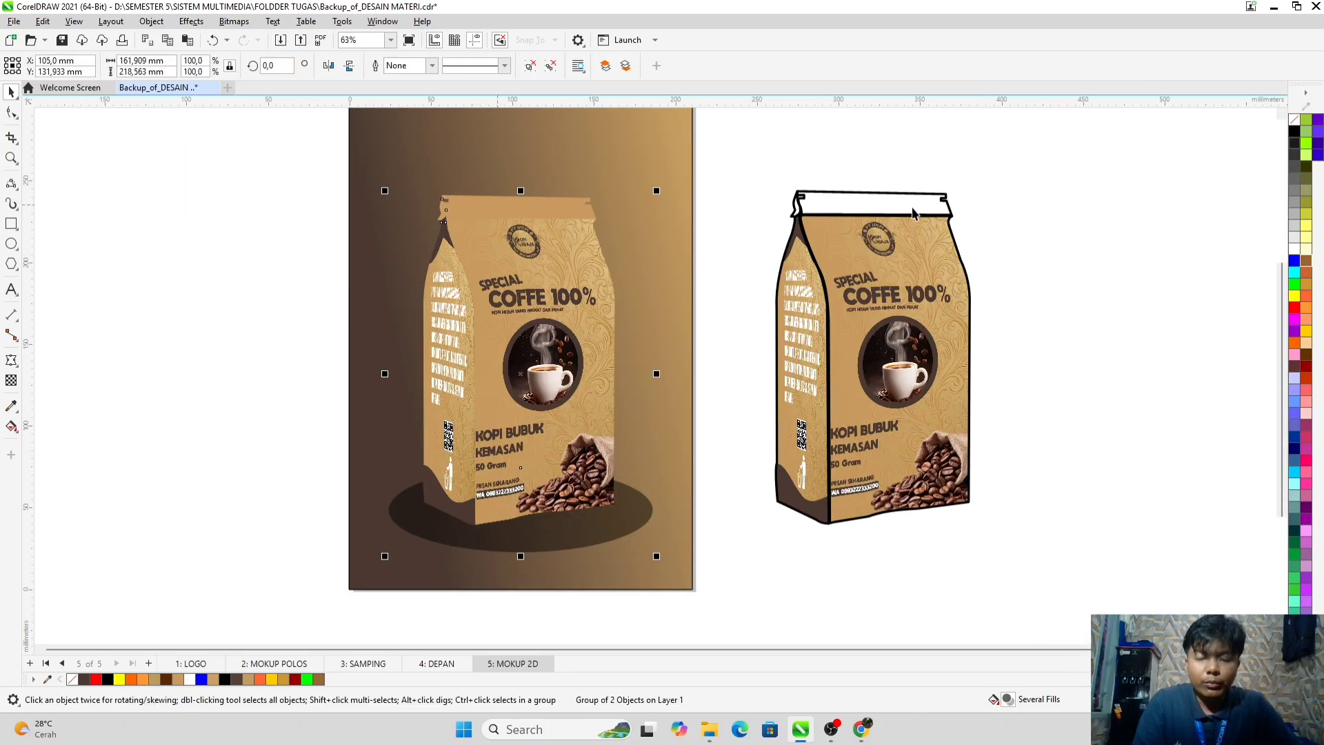
pyautogui.click(905, 211)
pyautogui.scroll(1, 865, 214)
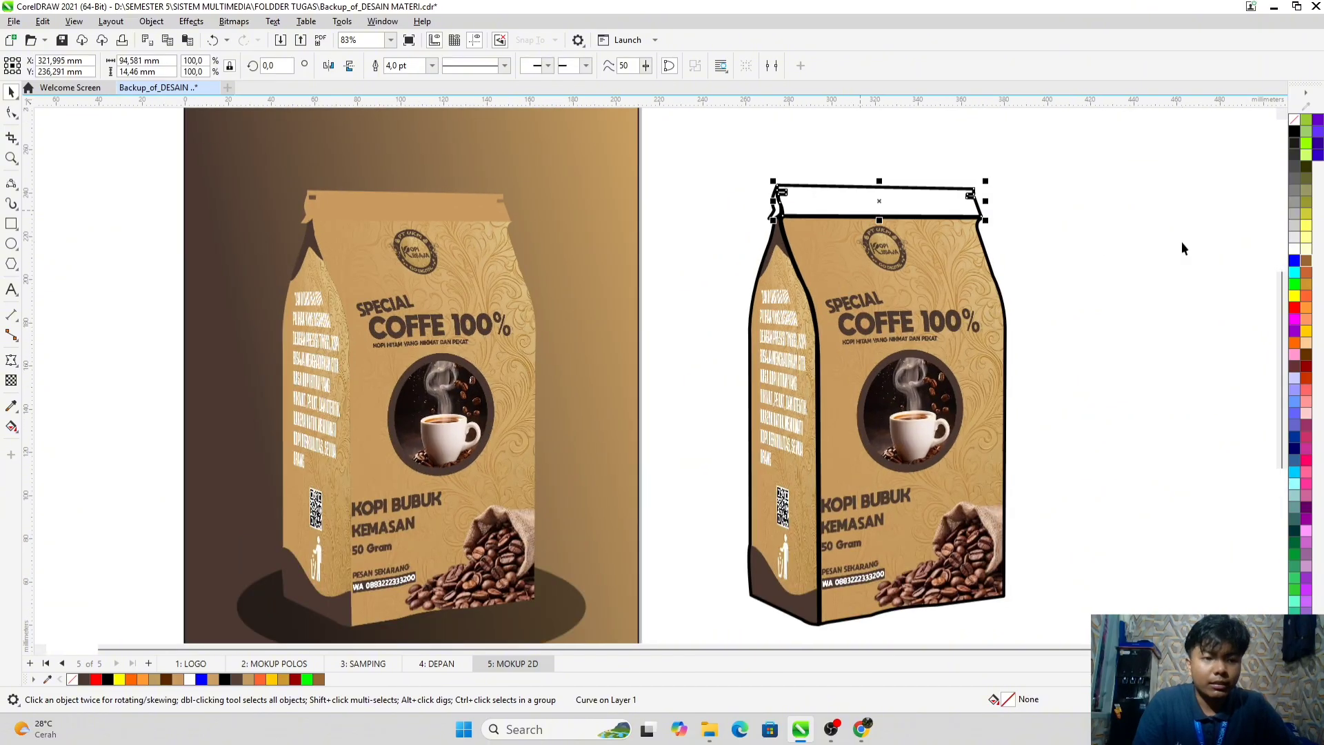
pyautogui.click(1306, 265)
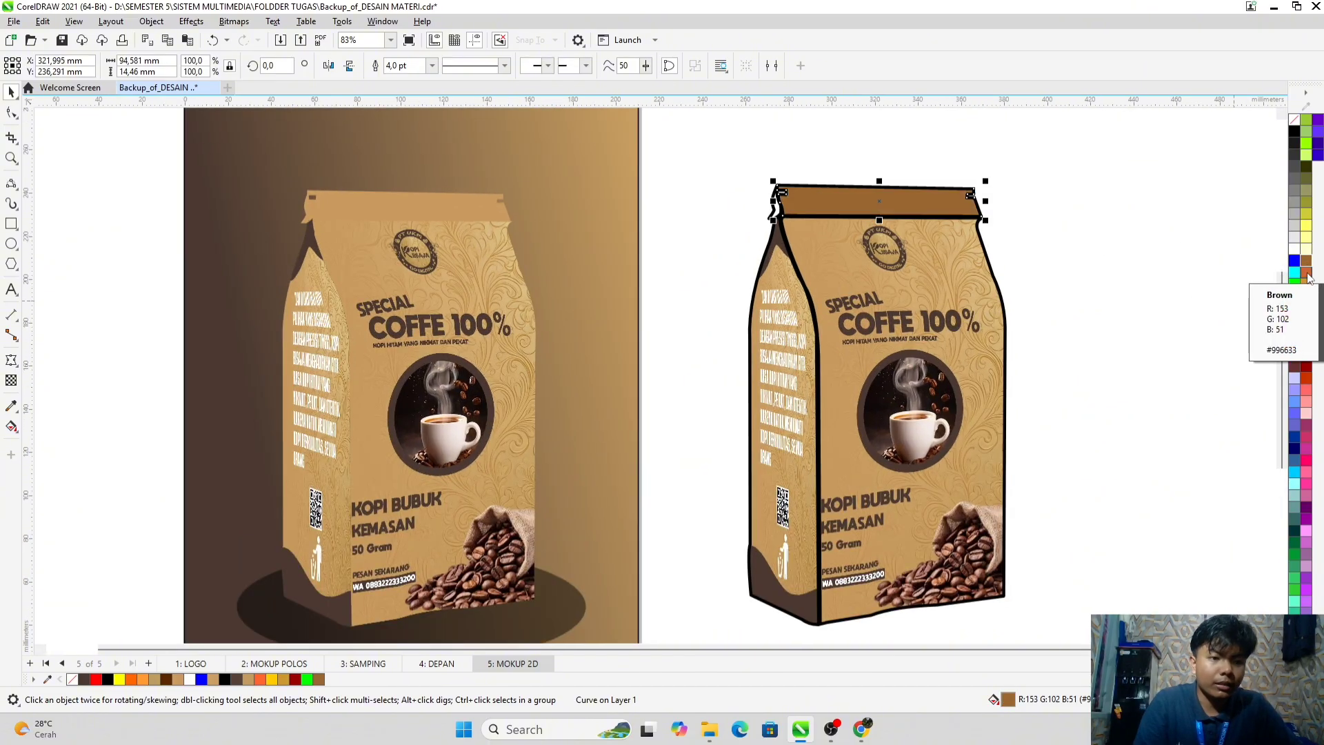
# Step: Try an orange-brown R204 G102 B51 fill on the bag's top flap and undo it
pyautogui.click(1307, 273)
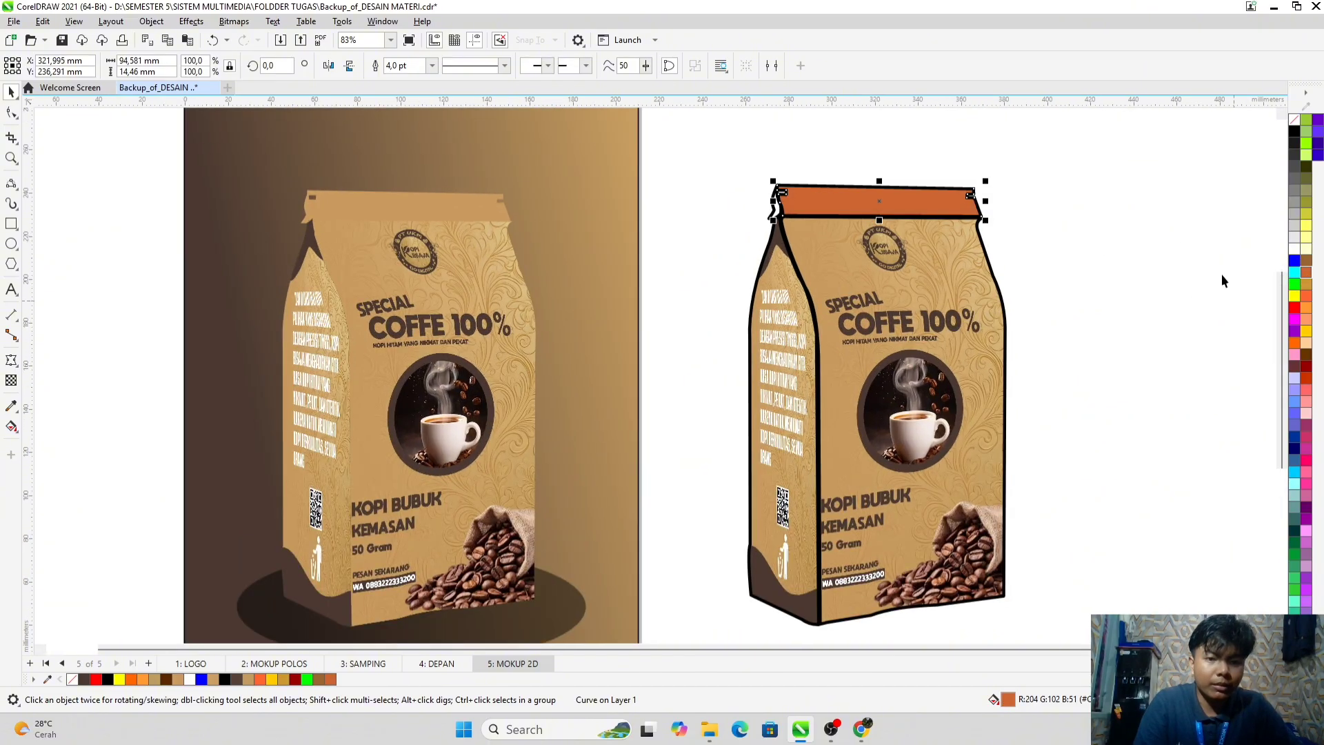
pyautogui.click(14, 405)
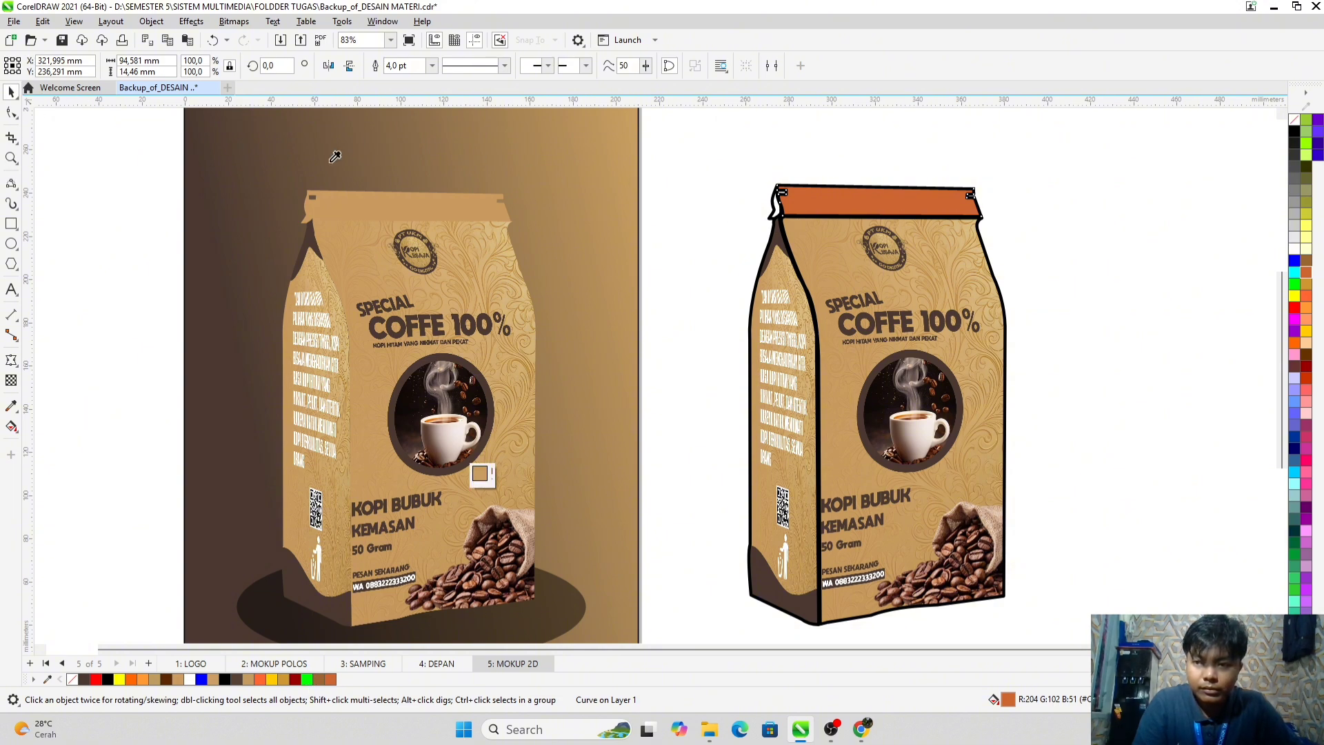
pyautogui.click(11, 92)
pyautogui.hotkey('ctrl', 'z')
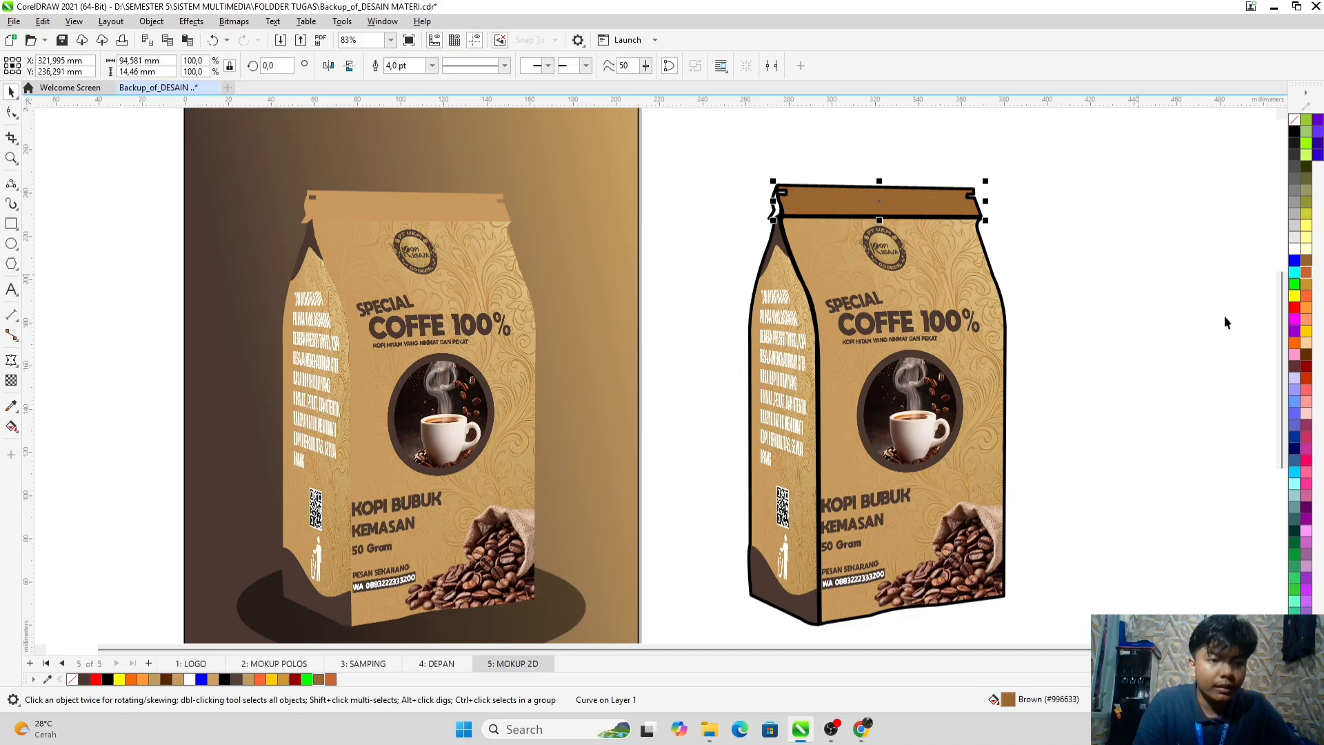
# Step: Fill the narrow side fold at the left end of the outlined bag's top flap with the same brown and clear the selection
pyautogui.scroll(5, 779, 197)
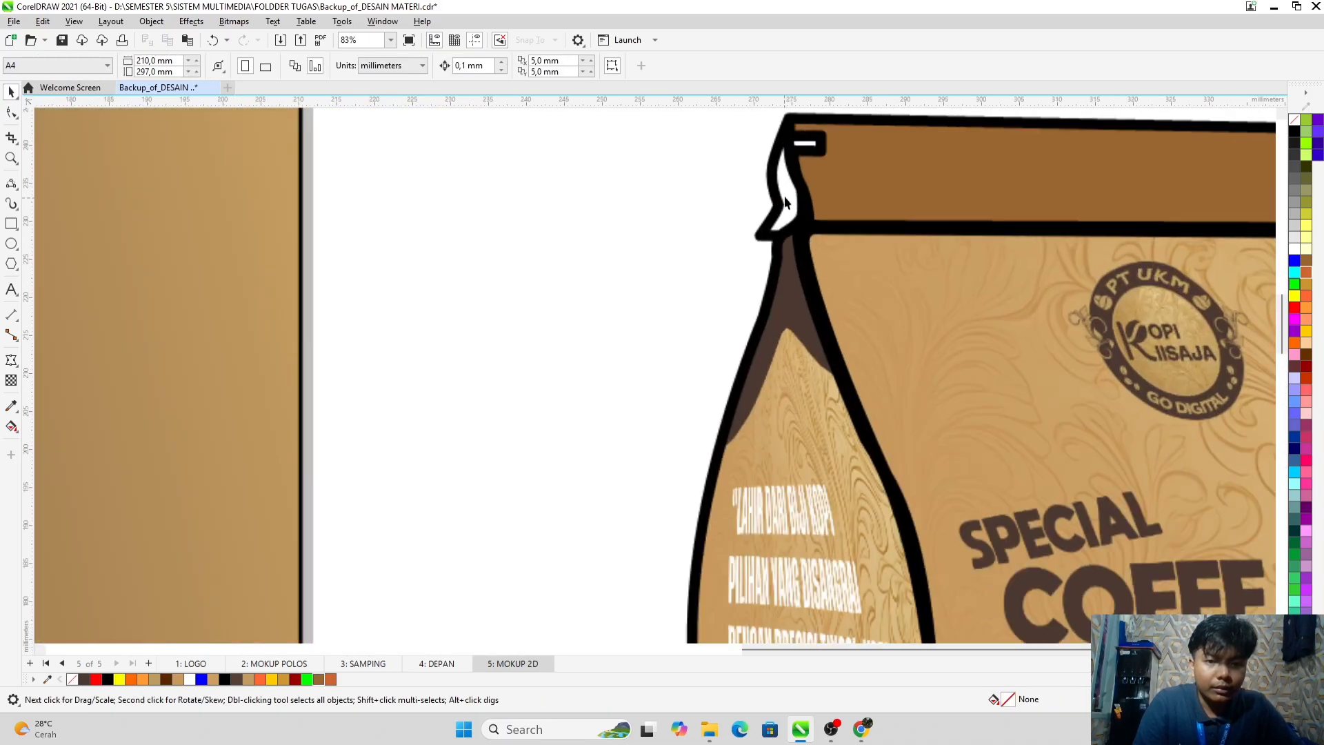
pyautogui.click(787, 193)
pyautogui.scroll(-3, 787, 193)
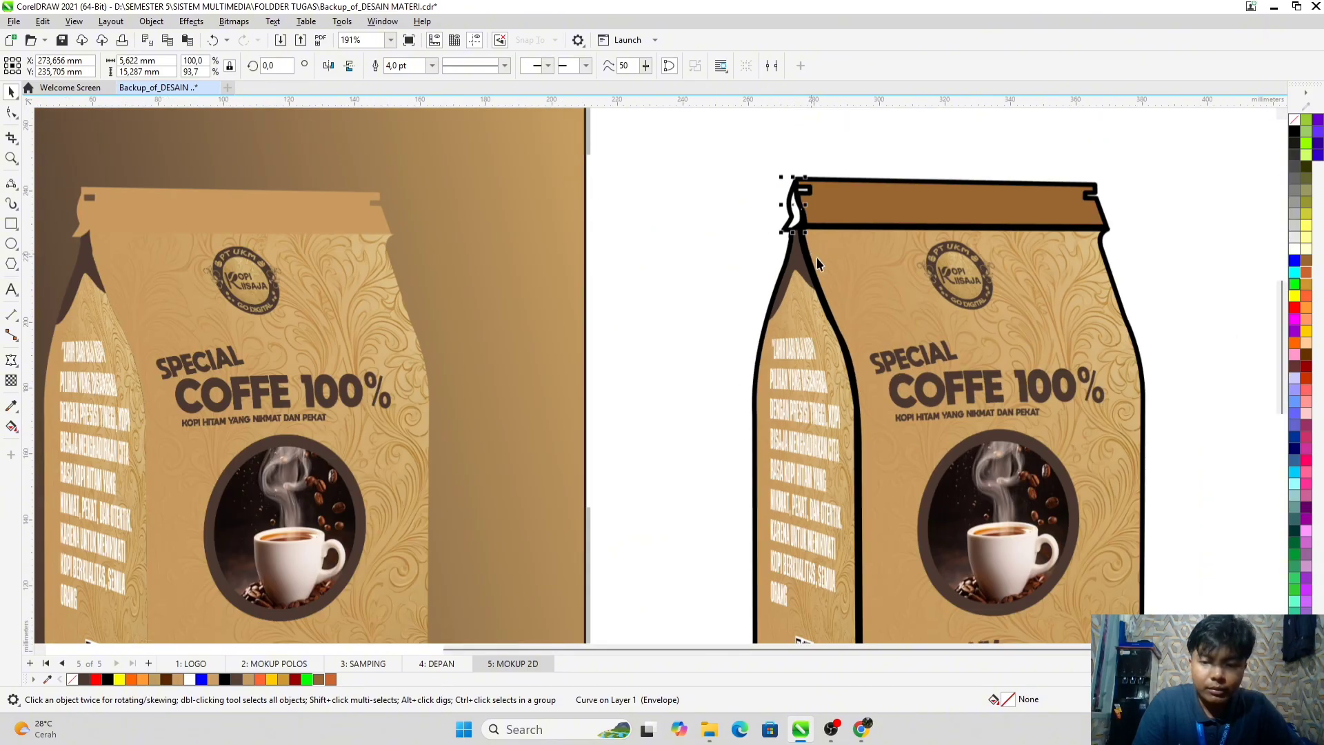
pyautogui.click(318, 683)
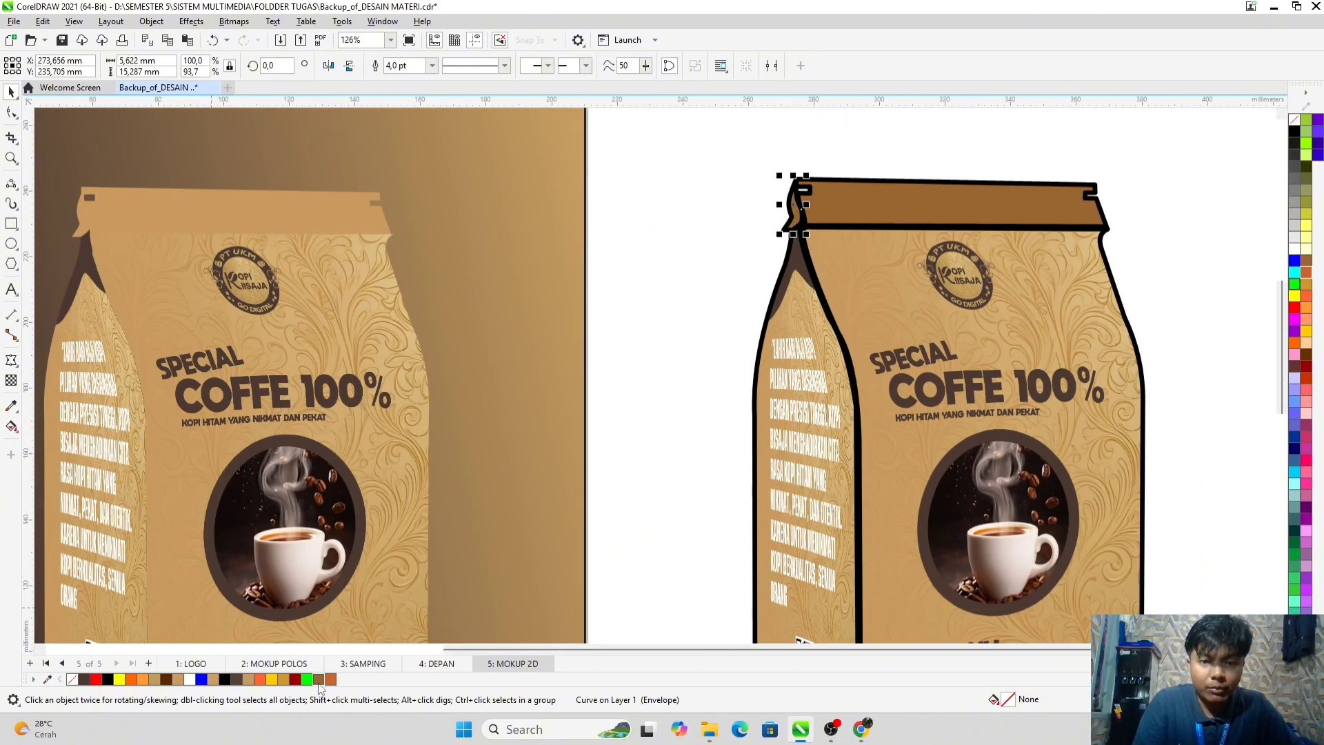
pyautogui.click(703, 328)
pyautogui.scroll(-2, 702, 326)
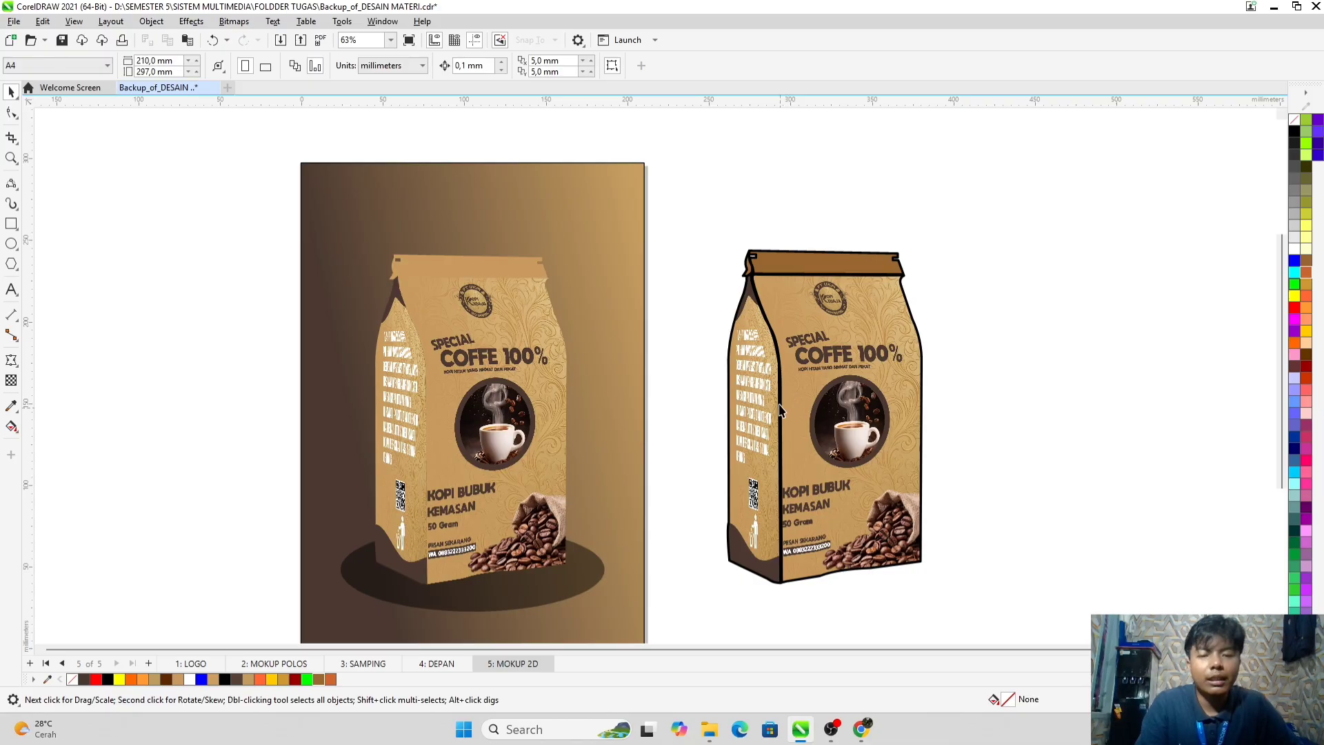
pyautogui.moveTo(787, 391); pyautogui.dragTo(814, 365)
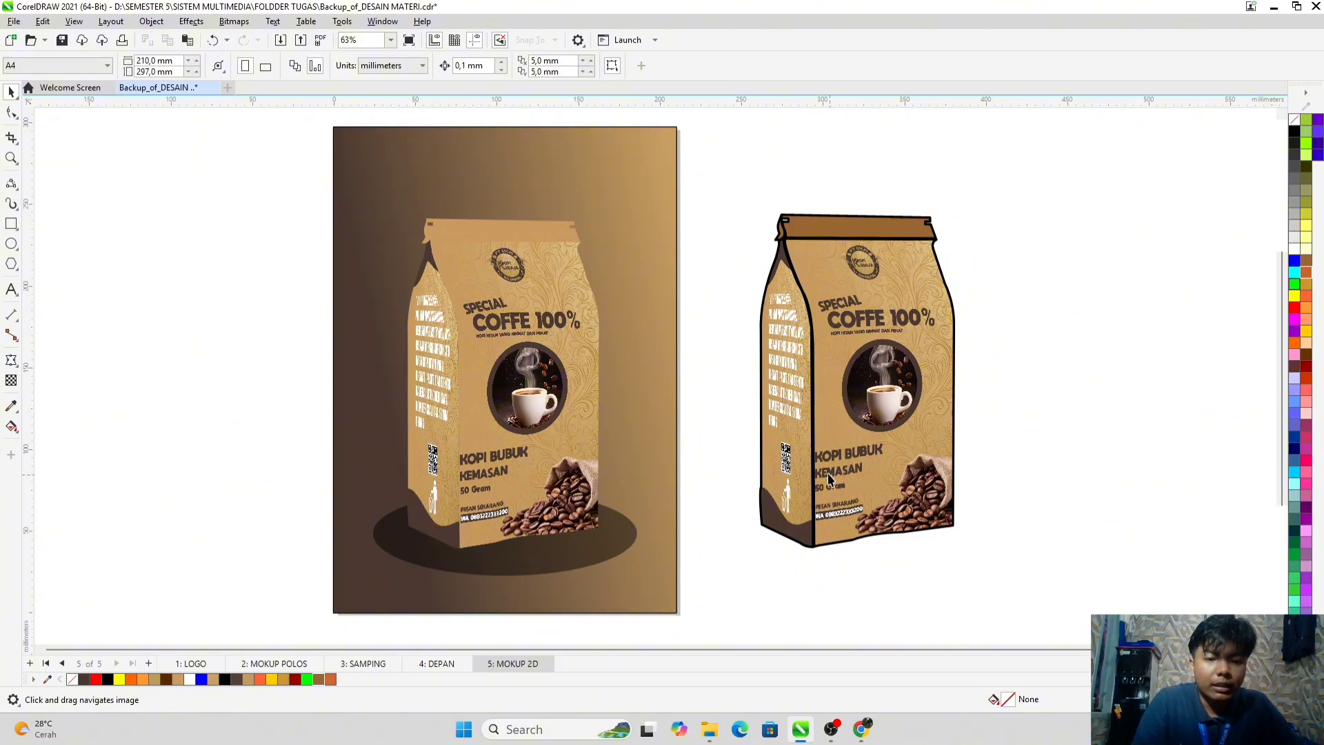
pyautogui.moveTo(828, 475)
pyautogui.mouseDown()
pyautogui.moveTo(829, 456)
pyautogui.moveTo(842, 474)
pyautogui.mouseUp()
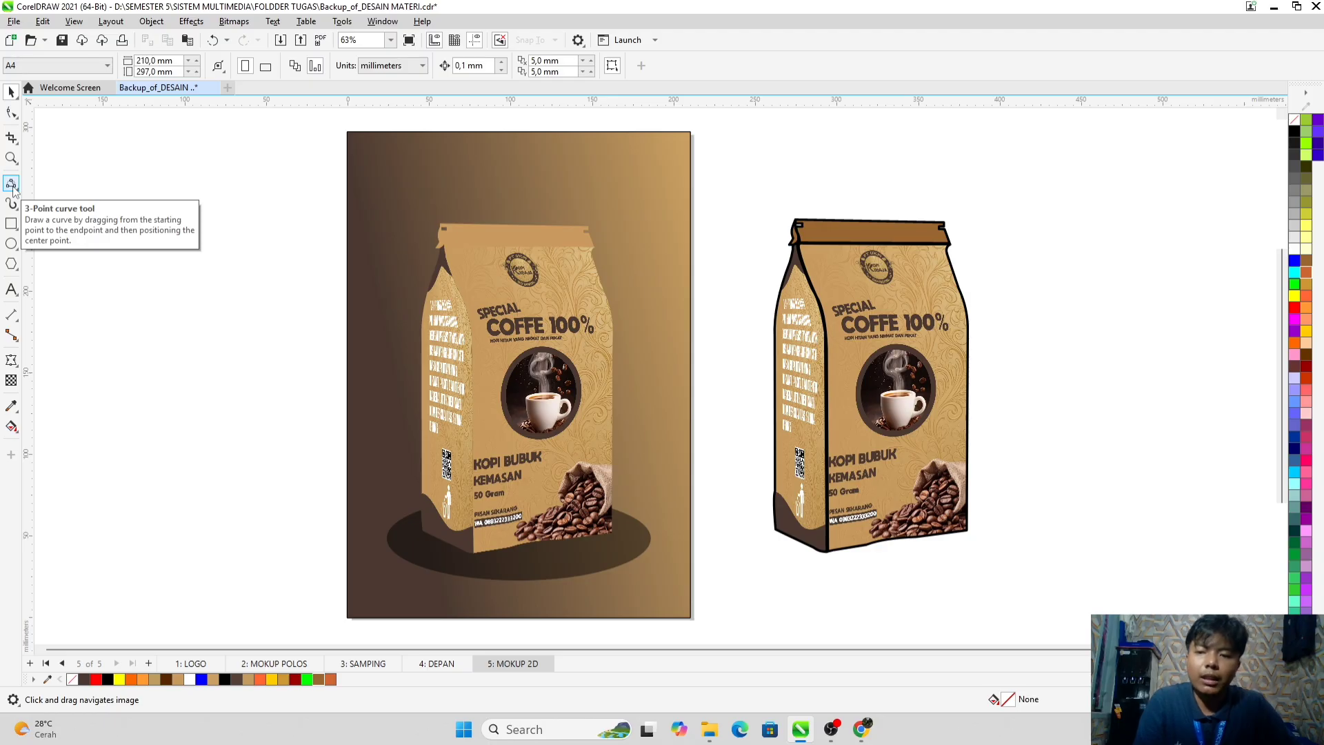
pyautogui.scroll(-2, 844, 270)
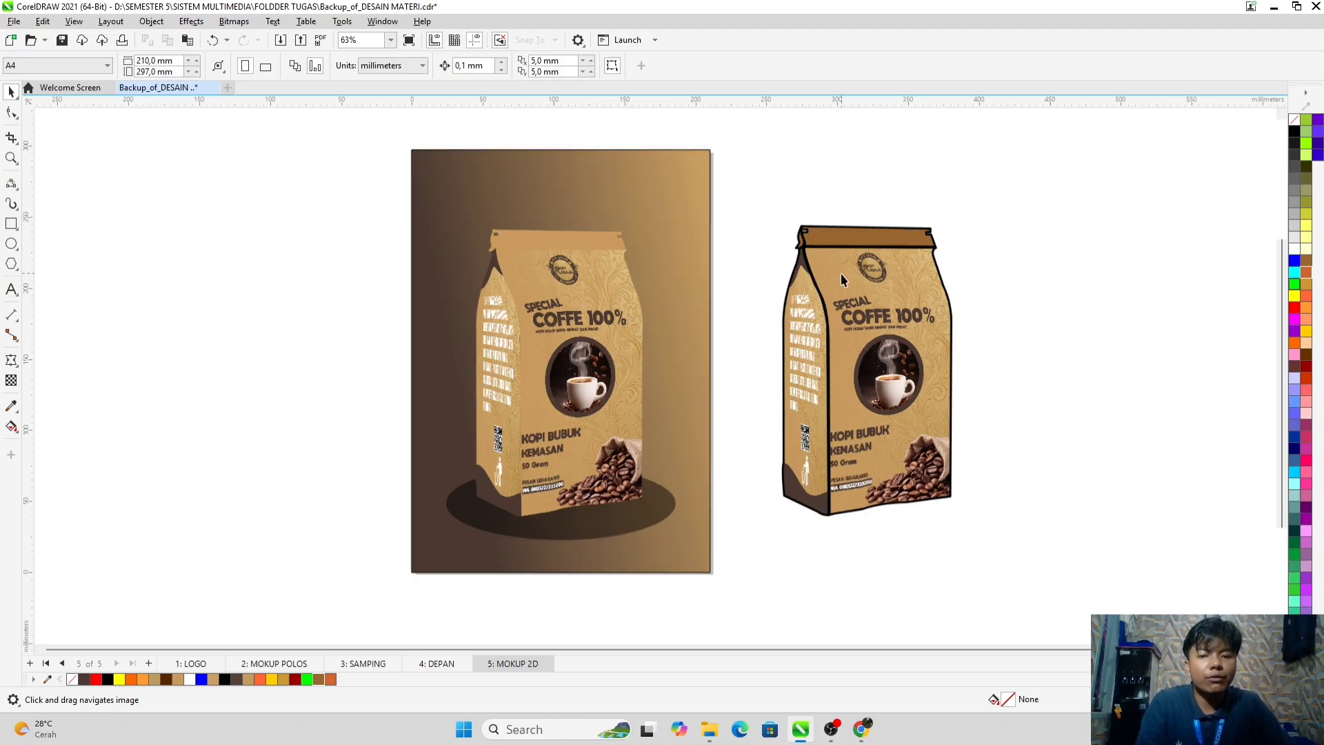
pyautogui.moveTo(983, 328); pyautogui.dragTo(887, 334)
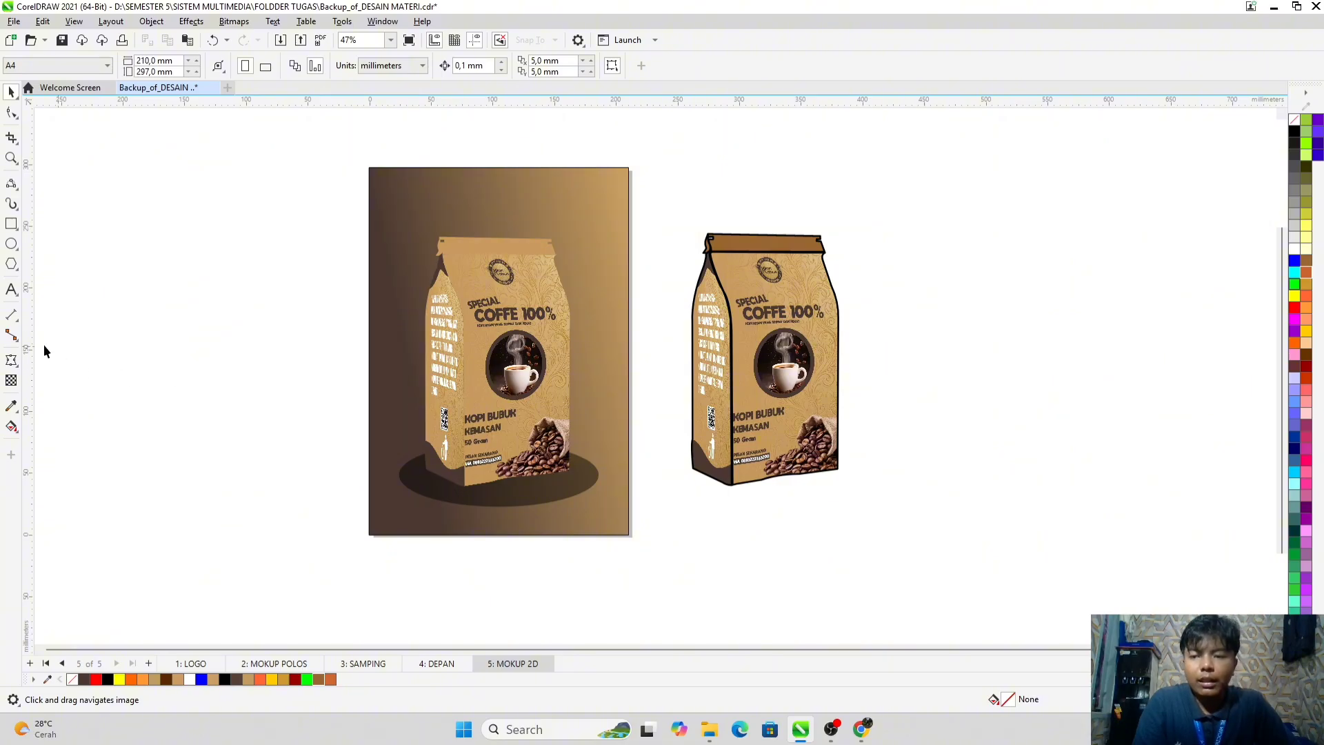
# Step: Open the Envelope docker and close it again
pyautogui.click(190, 23)
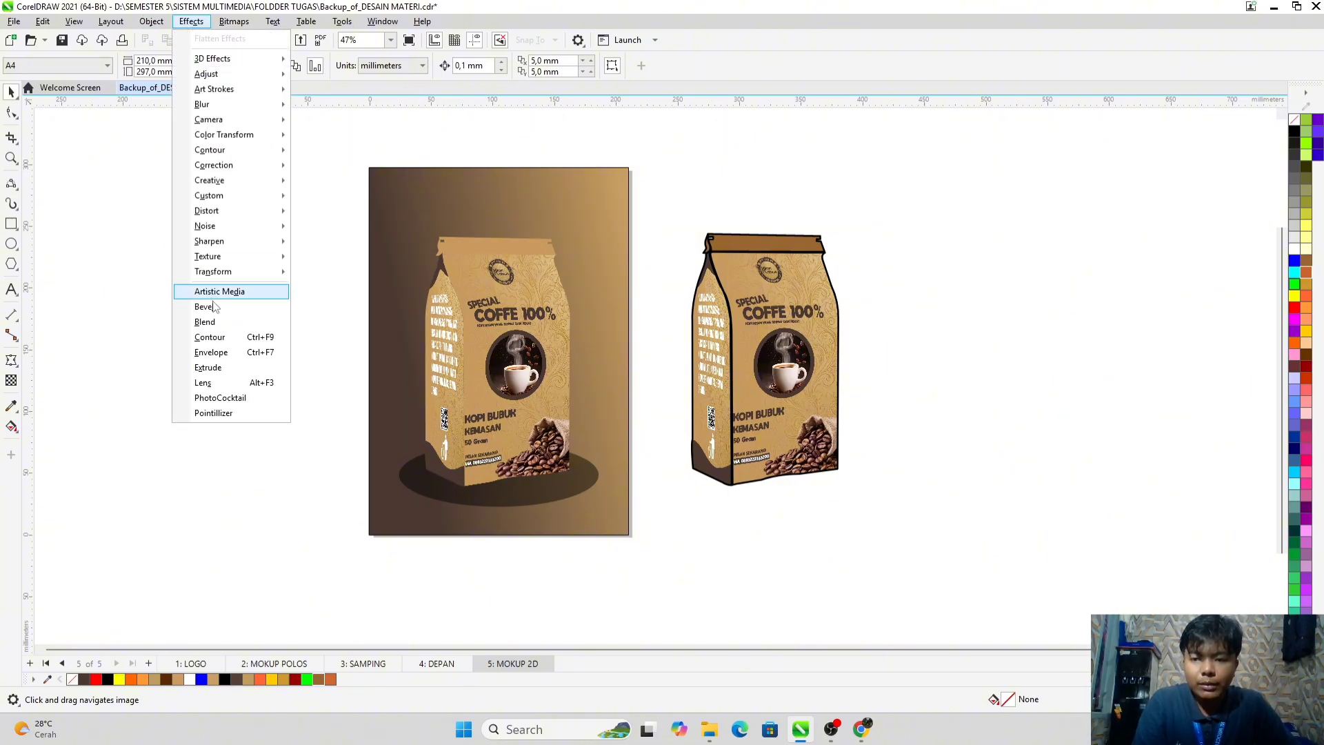
pyautogui.click(225, 353)
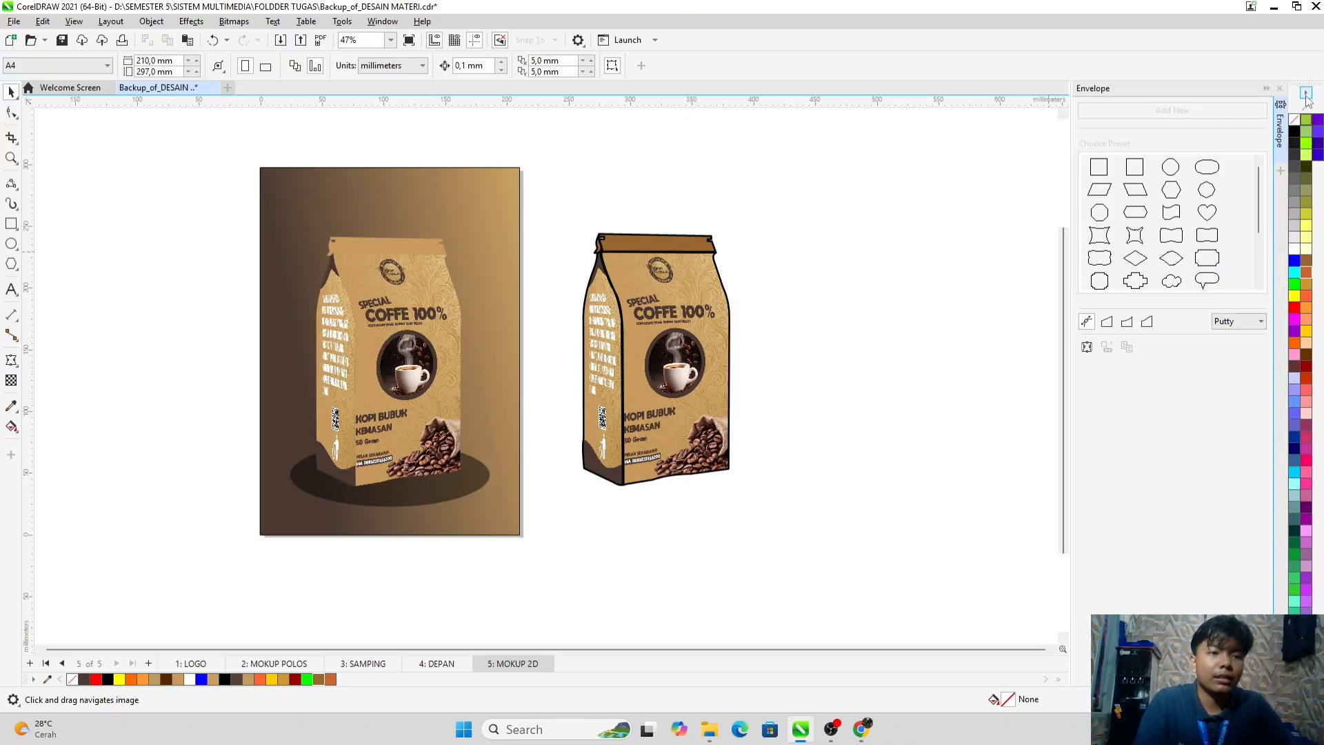
pyautogui.click(1282, 88)
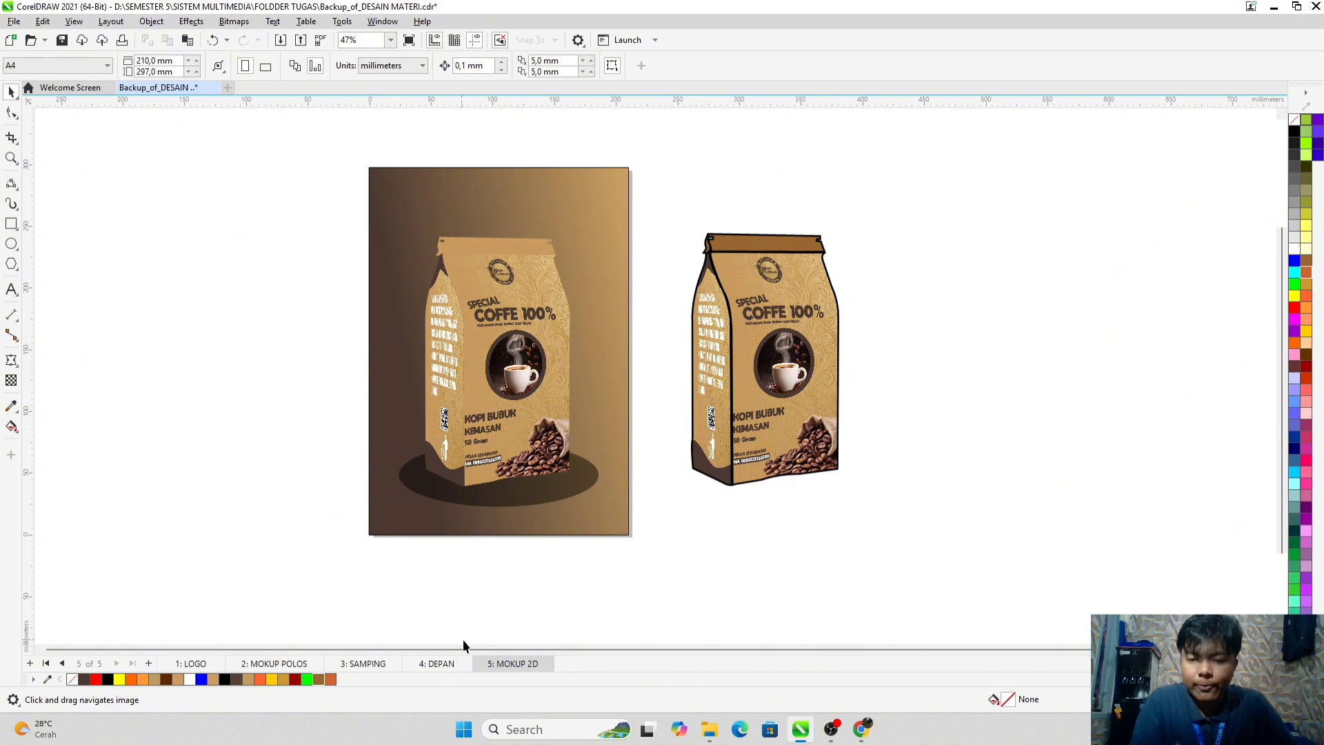
# Step: Switch to the DEPAN page and bring the whole front design into view
pyautogui.click(426, 664)
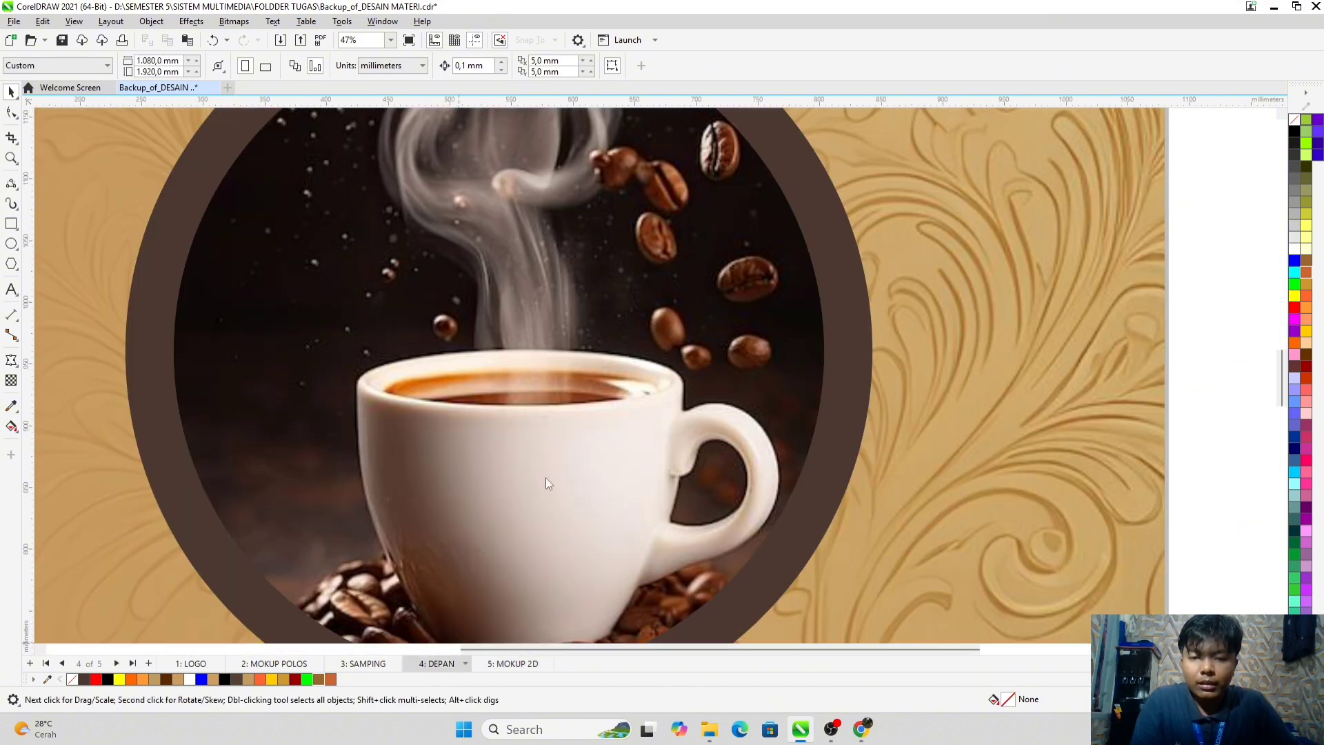
pyautogui.scroll(-3, 557, 369)
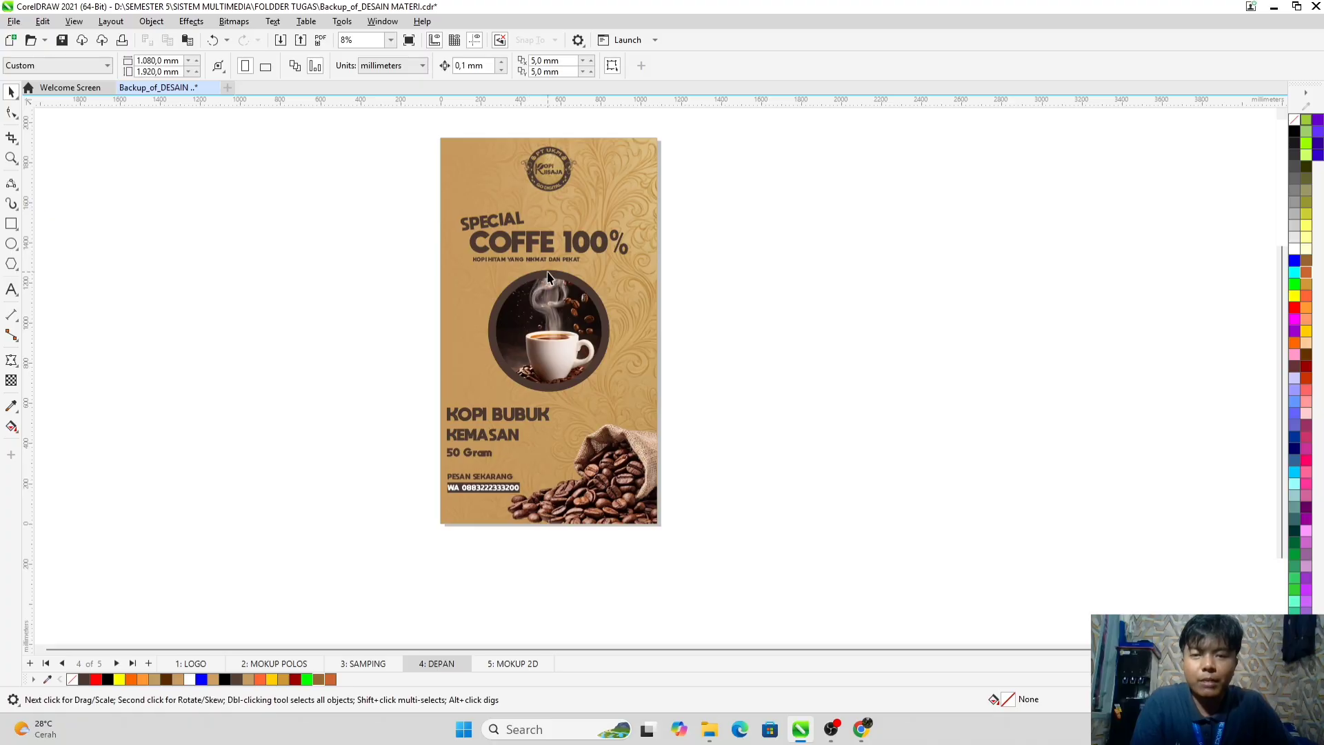
pyautogui.scroll(-1, 557, 279)
pyautogui.moveTo(557, 278); pyautogui.dragTo(619, 324)
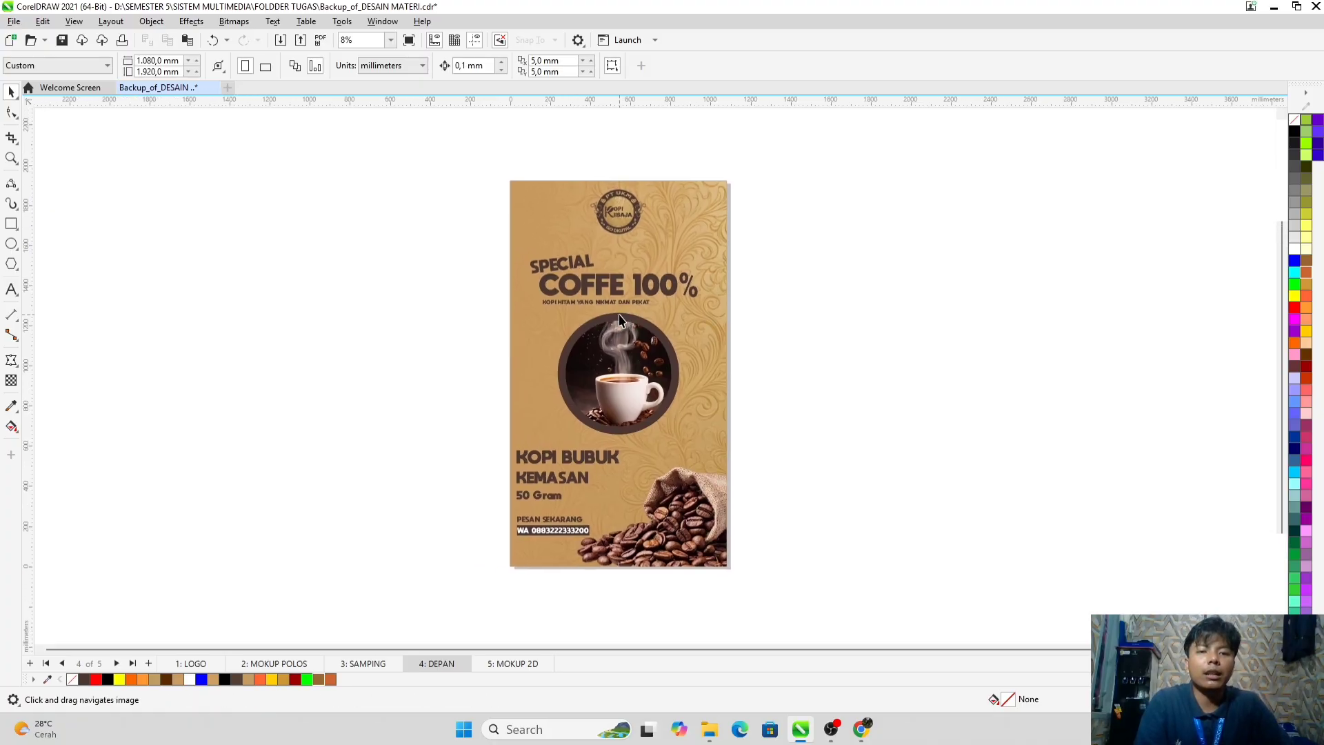
pyautogui.scroll(1, 619, 324)
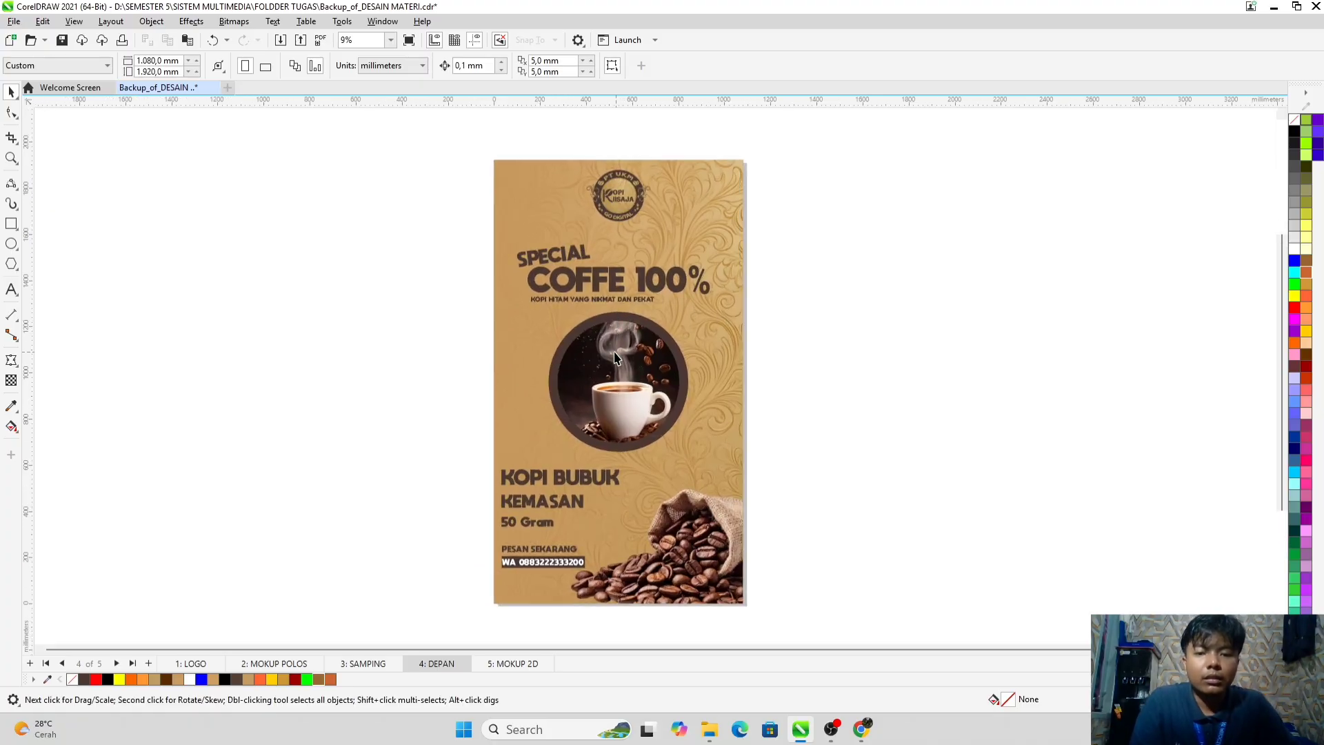